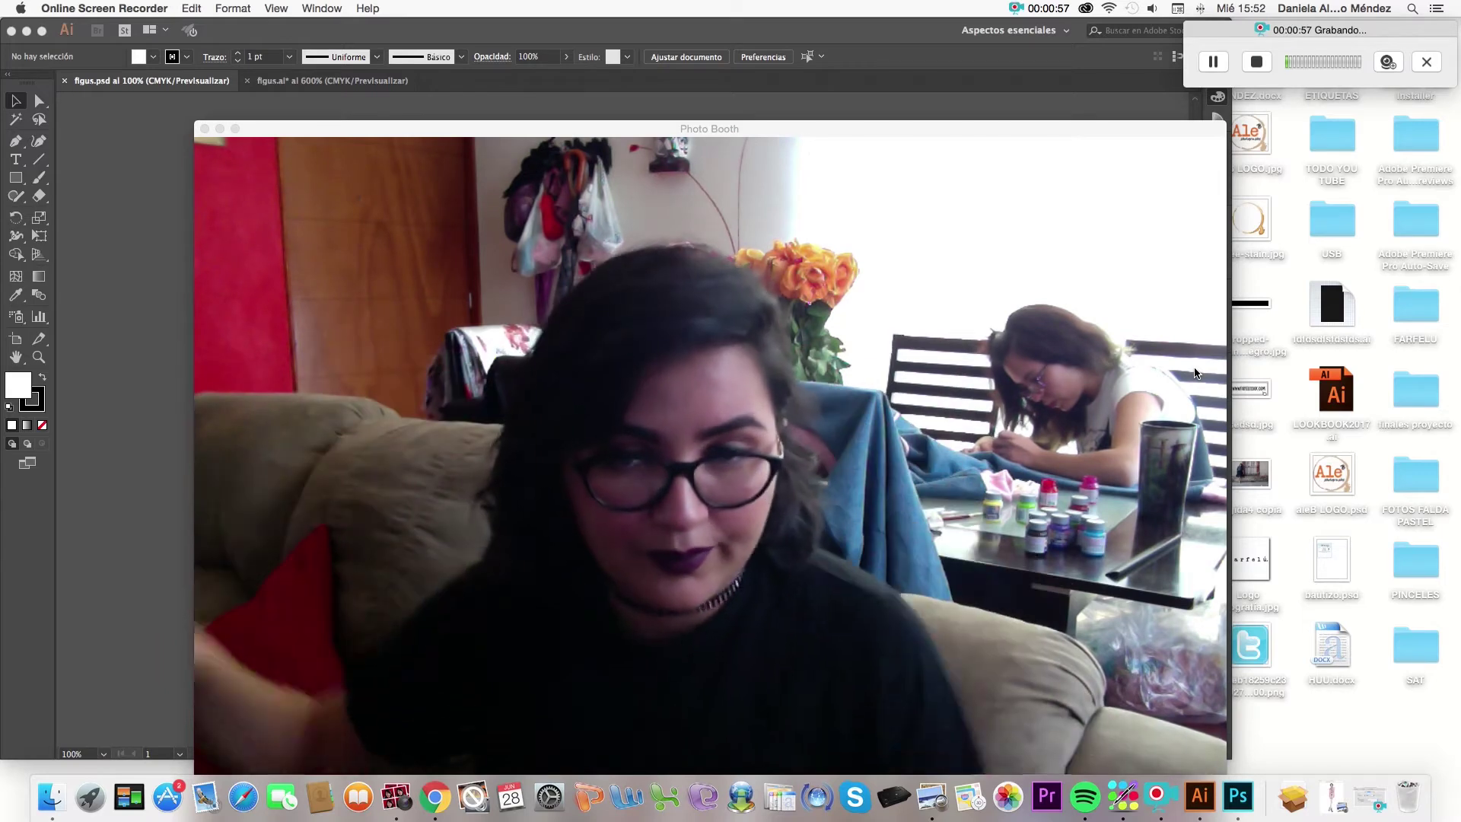
Shrink the Photo Booth webcam window and move it to the lower-right screen edge.
click(207, 129)
drag(961, 521, 1354, 562)
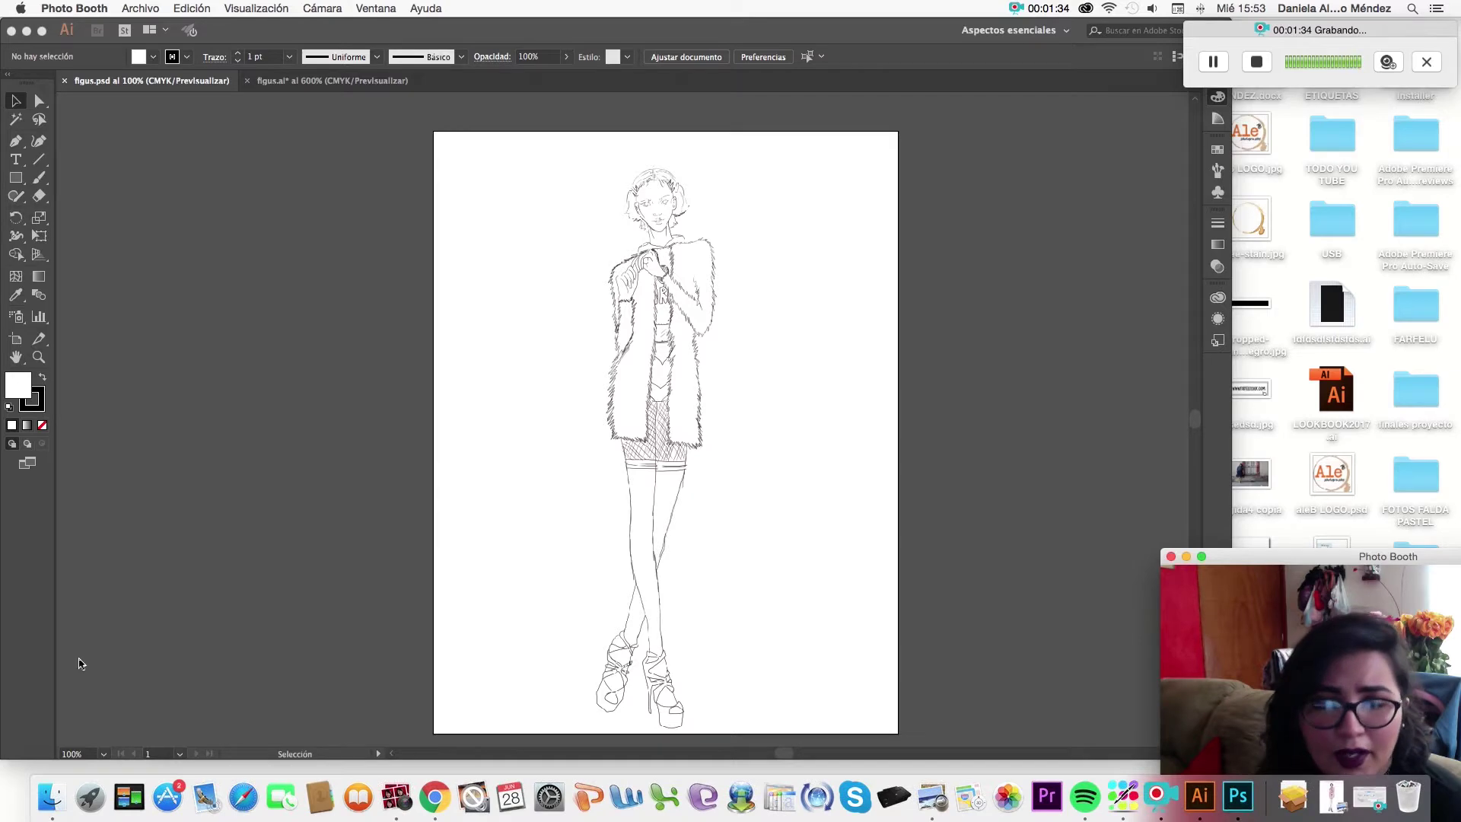
Zoom the fashion sketch to 300% and scroll up toward the head.
click(103, 759)
click(103, 754)
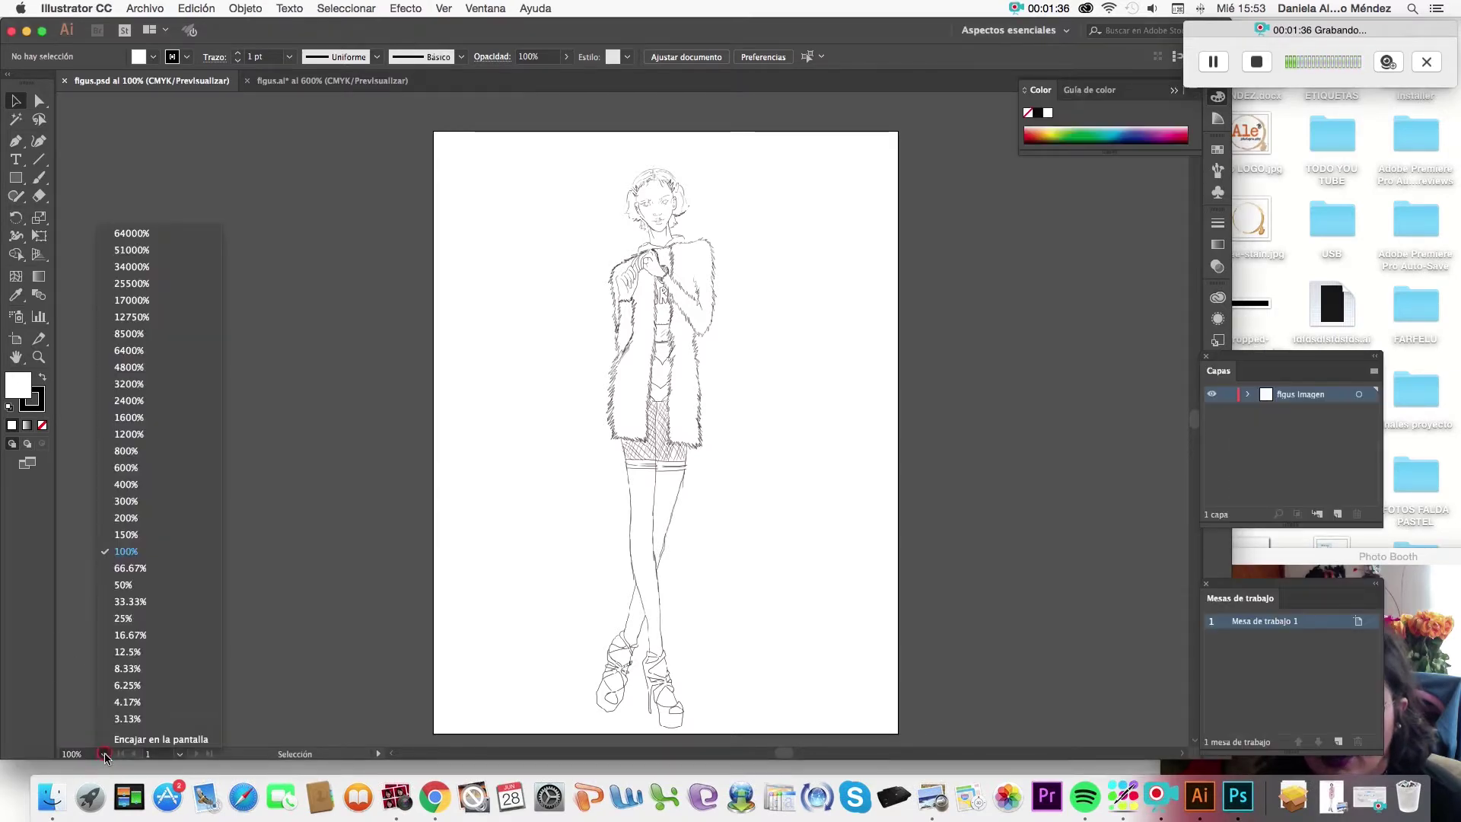
click(125, 516)
scroll(603, 412, up, 1)
scroll(597, 413, up, 2)
scroll(590, 413, up, 3)
scroll(582, 415, up, 5)
scroll(580, 413, up, 2)
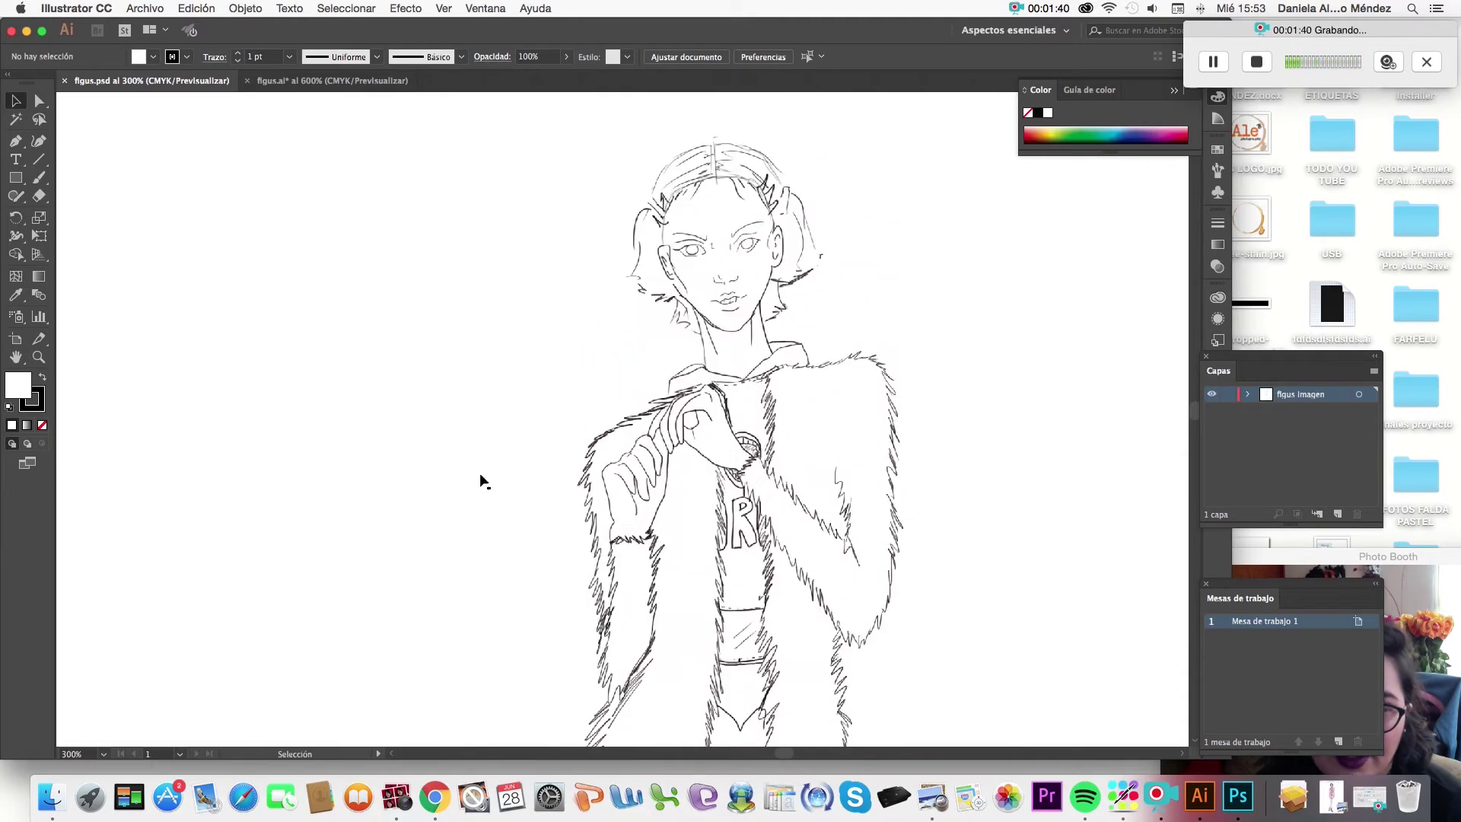
Zoom in to 600% and bring the model's face into view.
click(105, 754)
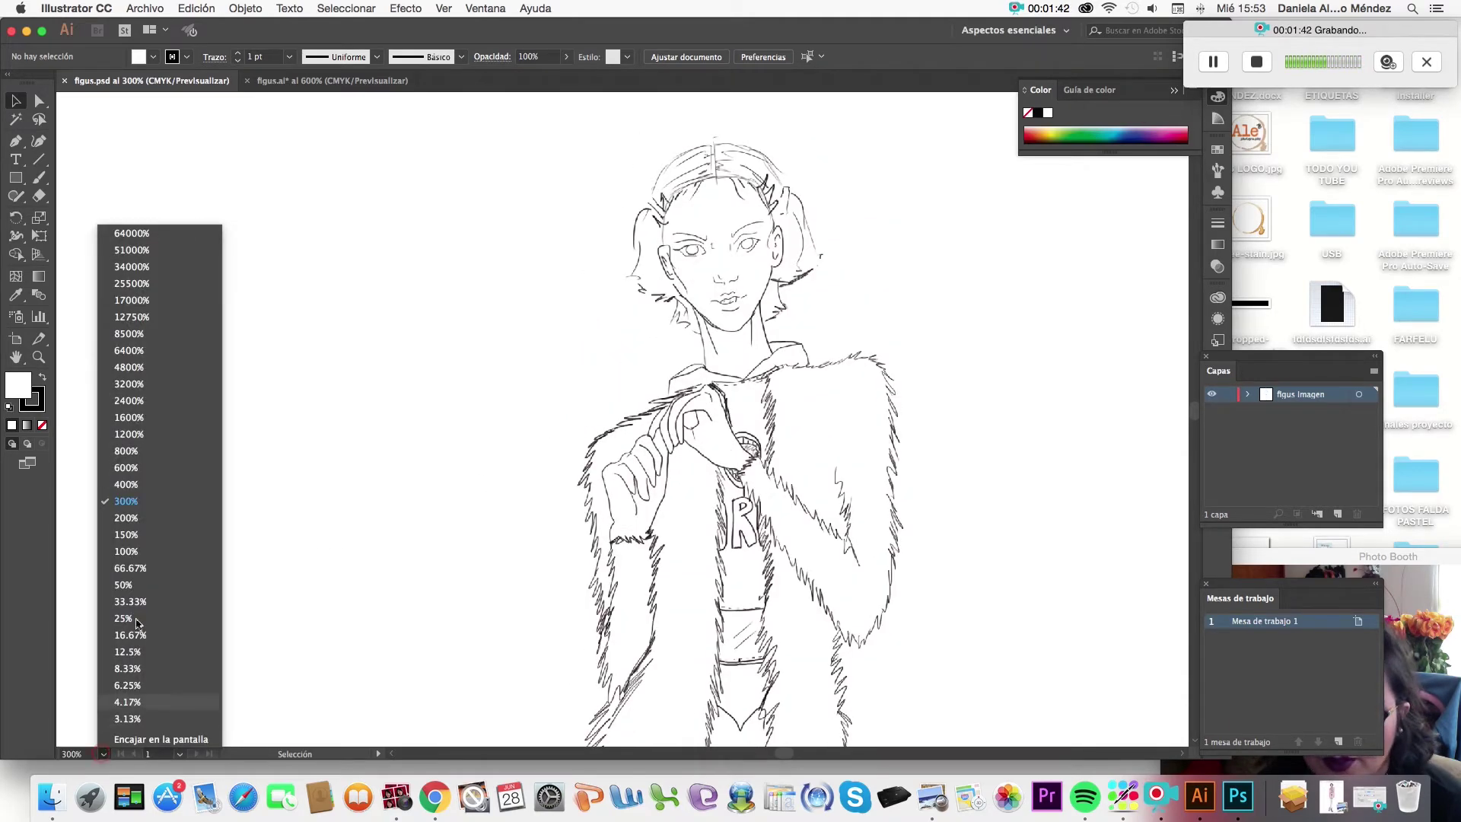
click(133, 472)
scroll(508, 493, right, 3)
scroll(508, 493, up, 2)
scroll(508, 493, up, 2)
scroll(508, 493, up, 1)
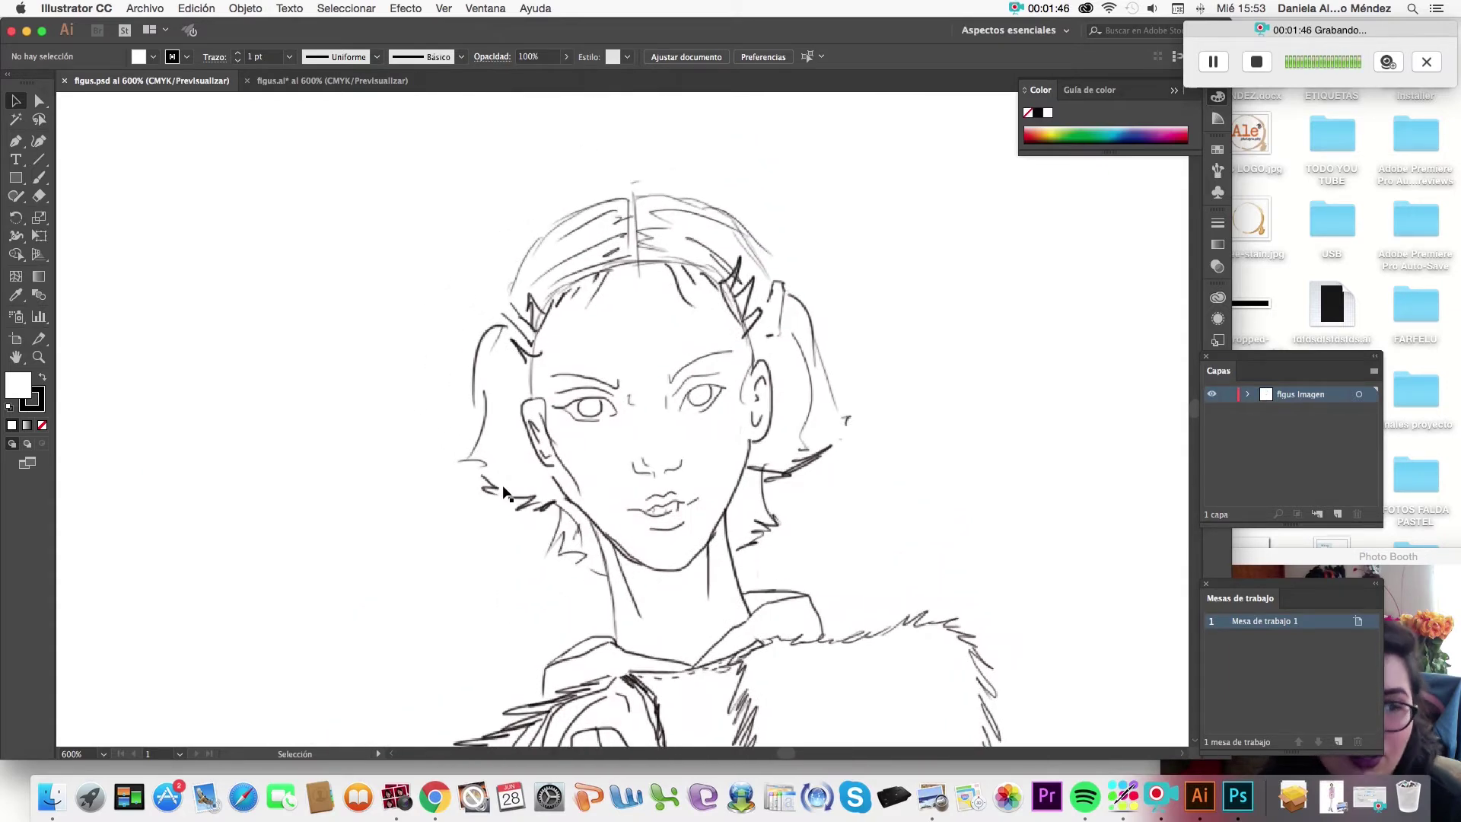
Move the Artboards panel above the Layers panel in the dock.
drag(1329, 590, 1328, 166)
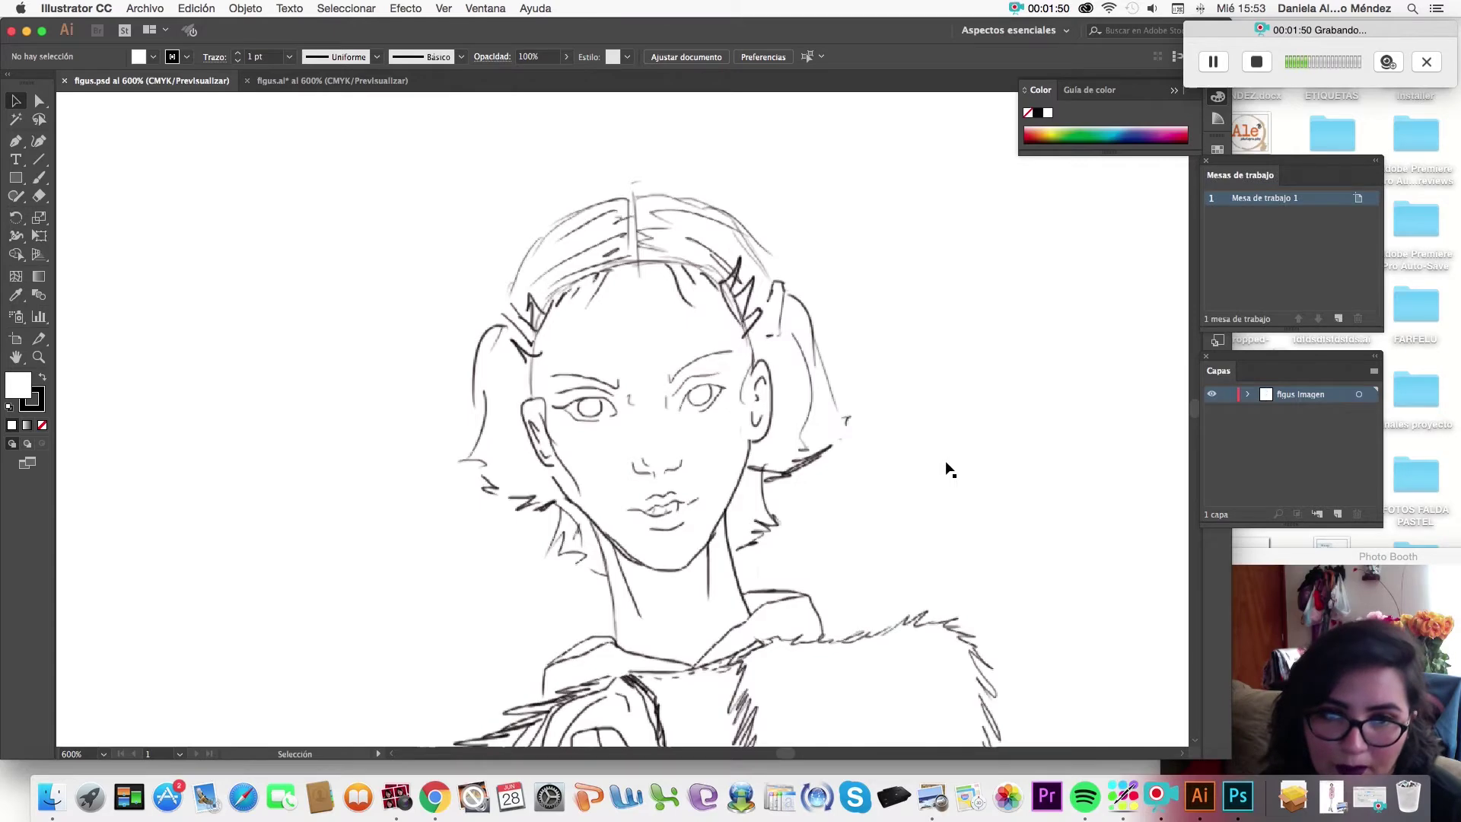
scroll(947, 469, down, 3)
scroll(947, 468, down, 4)
scroll(947, 468, down, 3)
scroll(948, 468, up, 3)
scroll(948, 468, up, 5)
scroll(947, 468, up, 2)
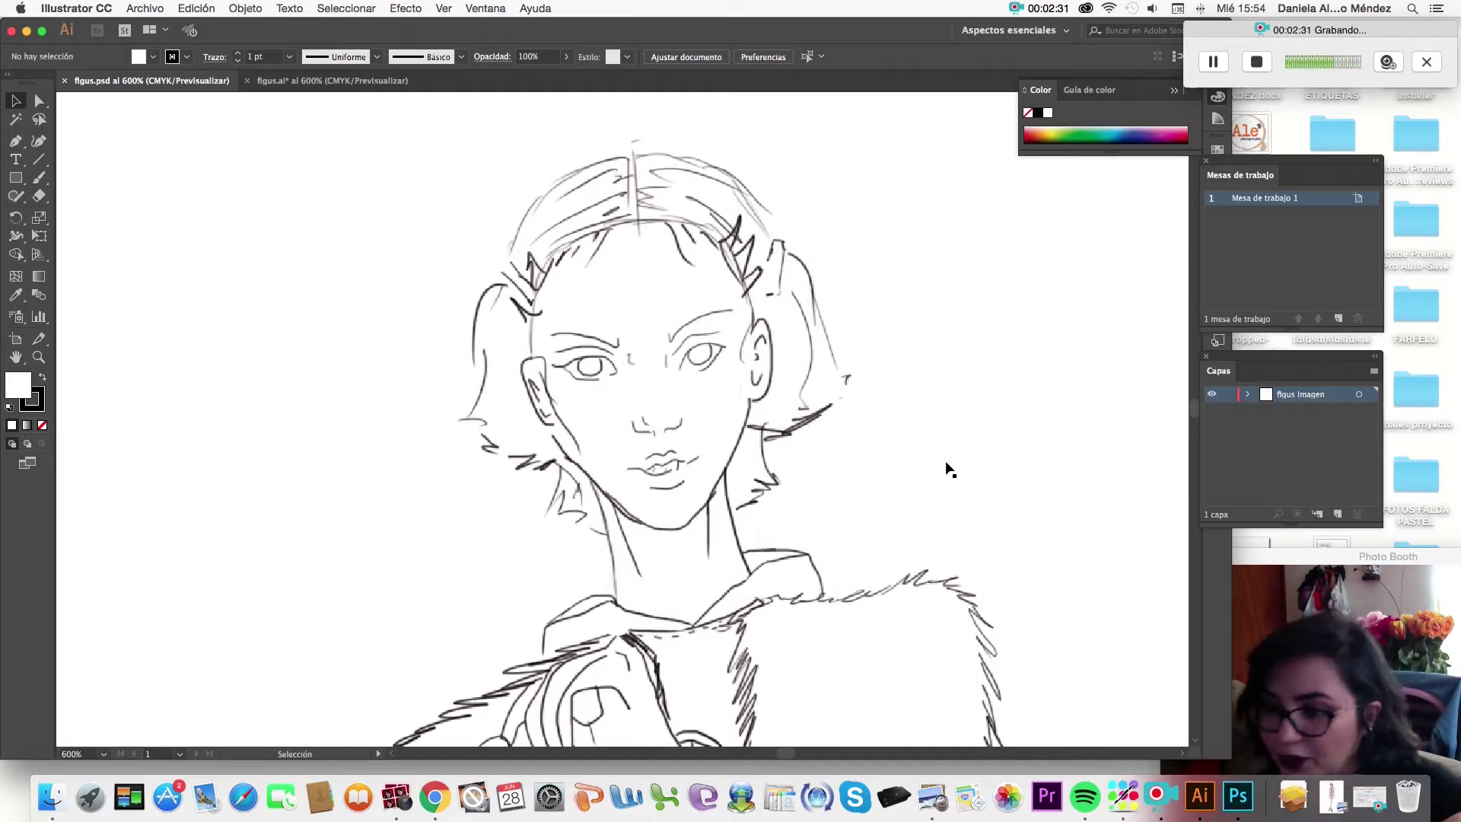
Scroll the 600% view so the face and fur collar fill the canvas.
scroll(765, 506, up, 5)
scroll(765, 506, up, 5)
scroll(766, 506, up, 5)
scroll(765, 500, up, 5)
scroll(765, 501, up, 5)
scroll(765, 501, up, 5)
scroll(765, 501, up, 5)
scroll(765, 506, up, 3)
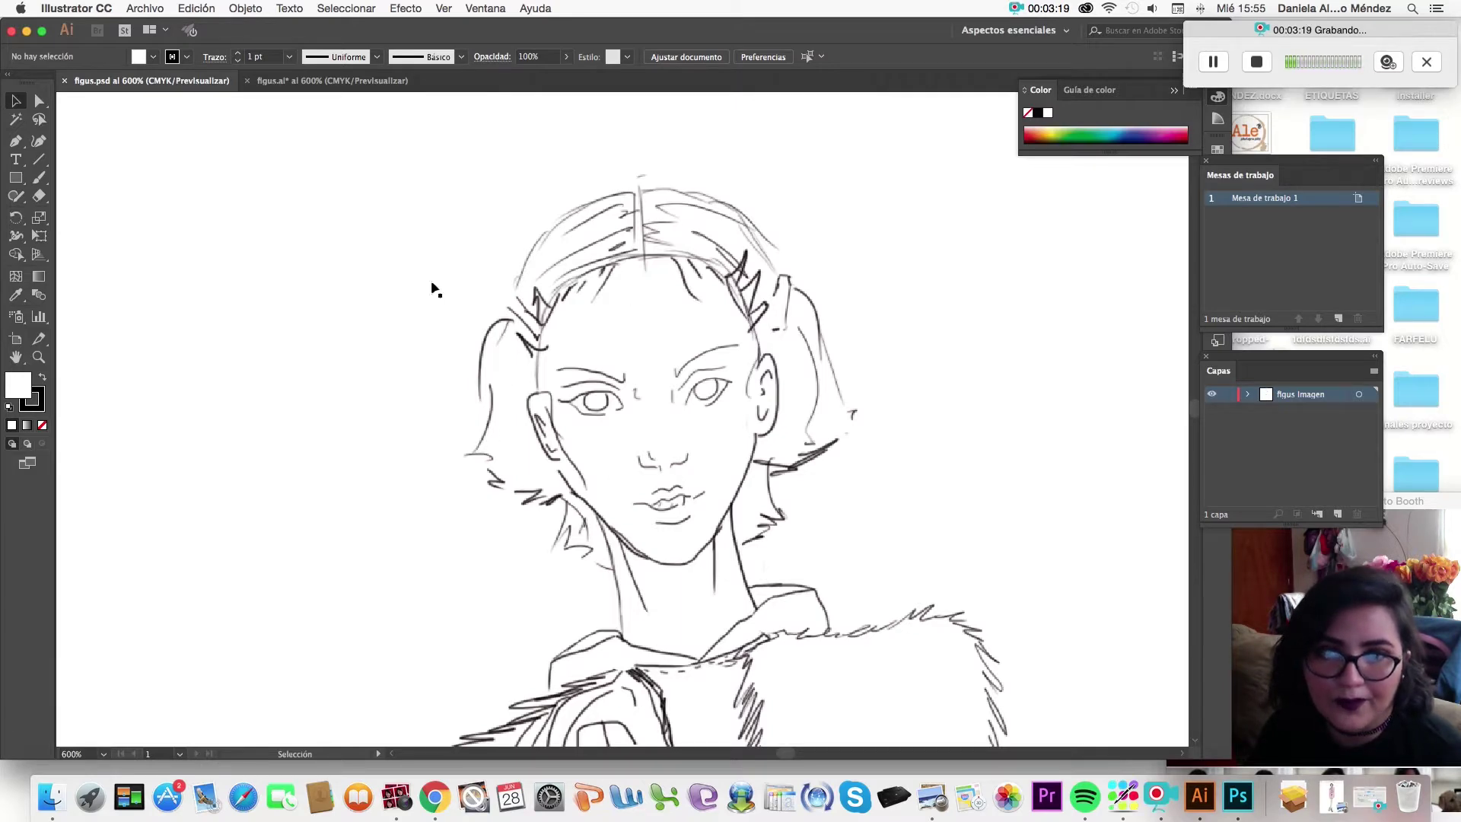
scroll(503, 516, down, 3)
scroll(503, 516, down, 3)
scroll(503, 516, down, 5)
scroll(503, 516, down, 5)
scroll(506, 514, down, 5)
scroll(509, 512, up, 15)
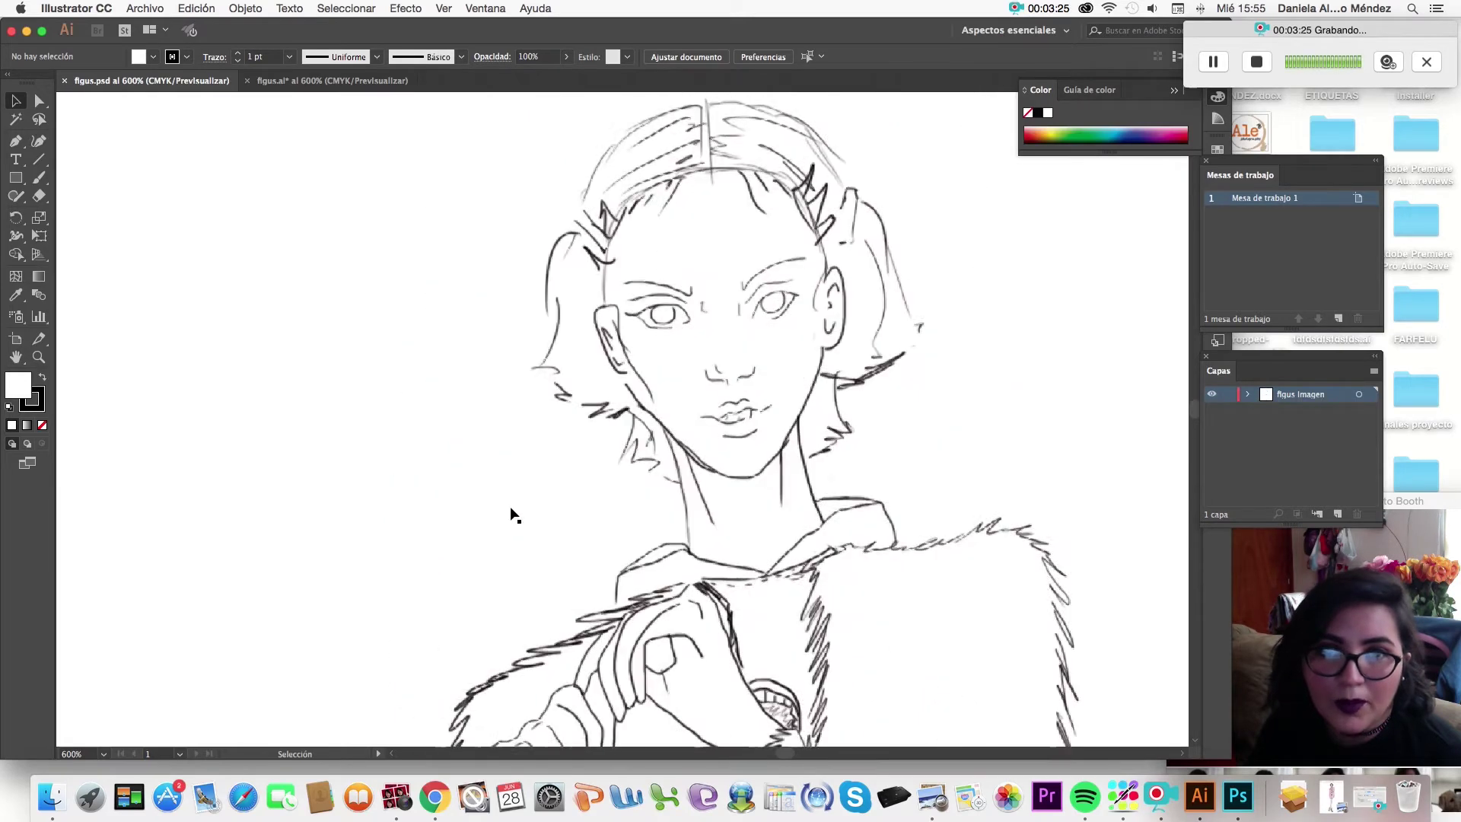
scroll(509, 512, up, 2)
scroll(511, 516, up, 2)
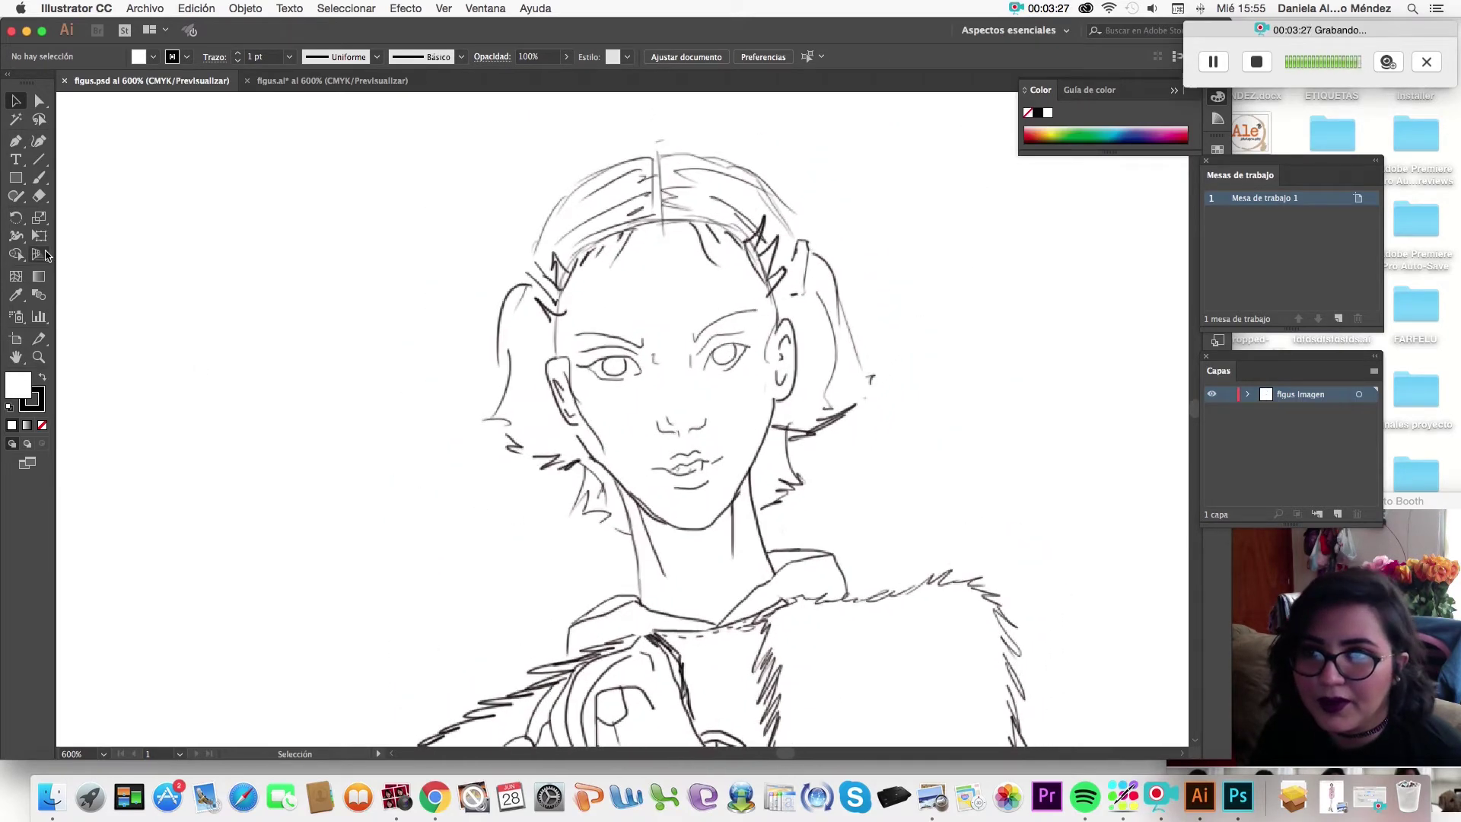
Draw a four-cornered shape beside the face with the Pen tool, stroked in black.
click(18, 145)
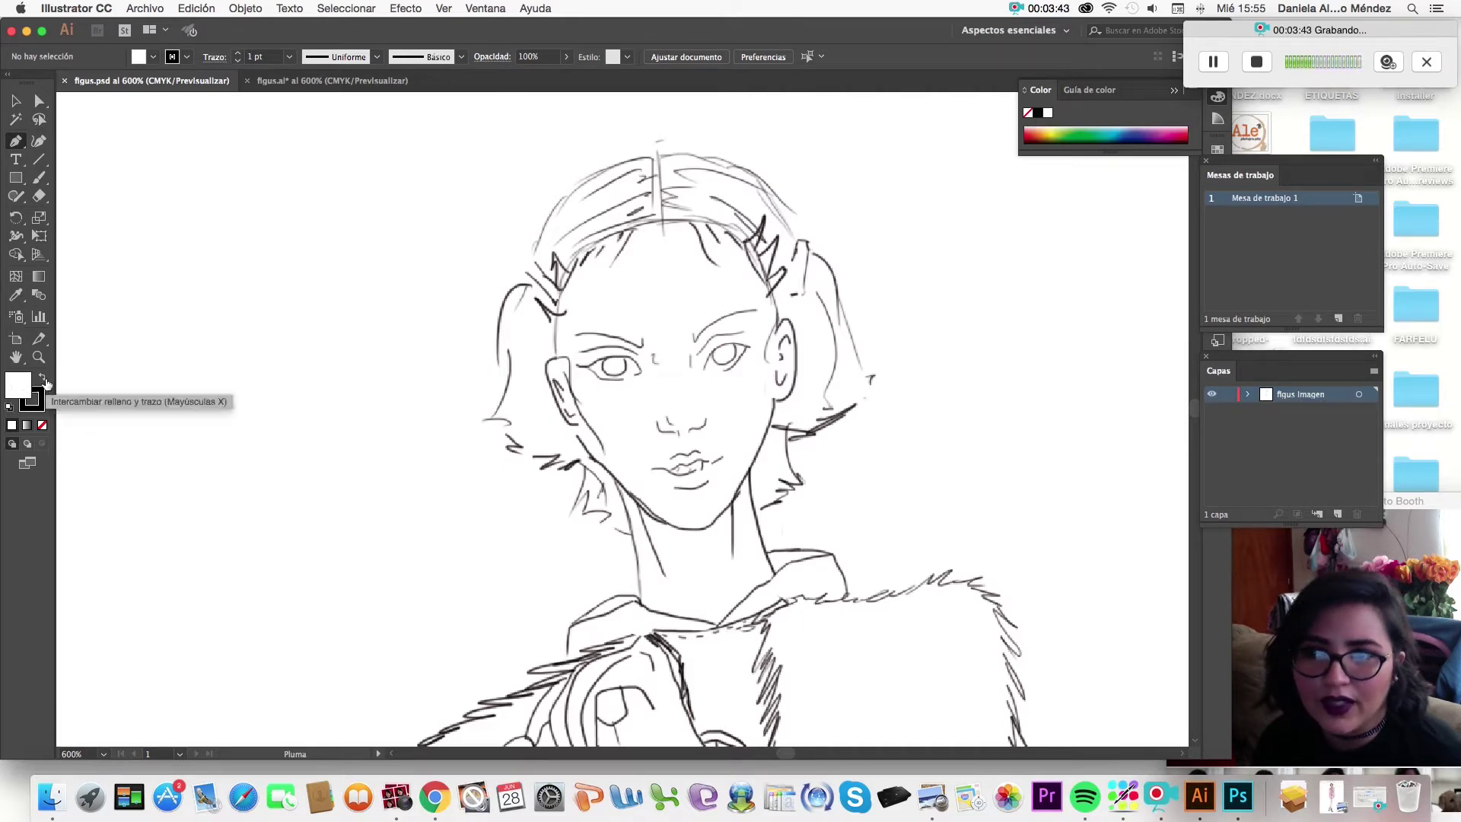
click(45, 381)
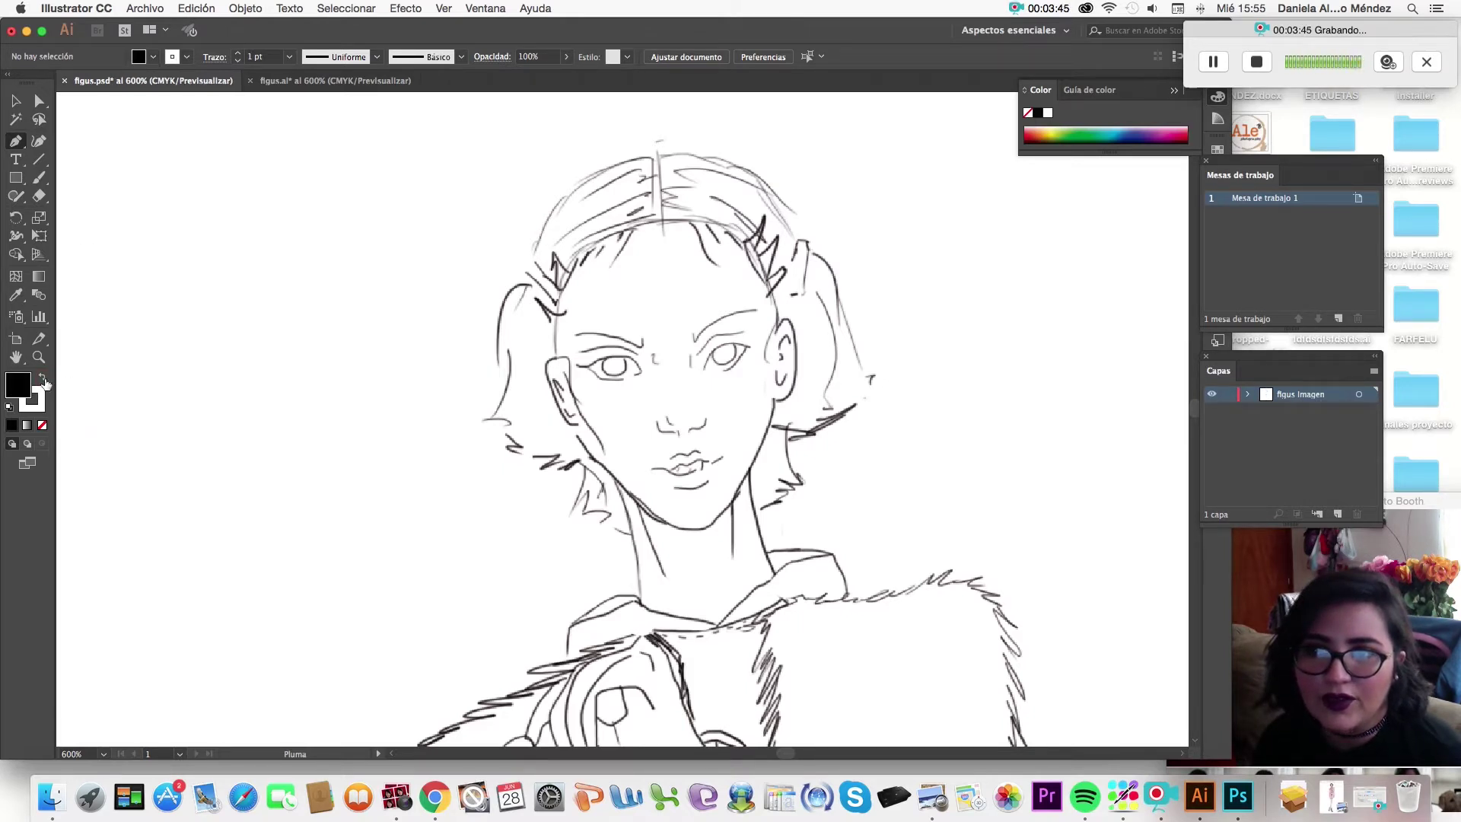
click(317, 414)
click(316, 275)
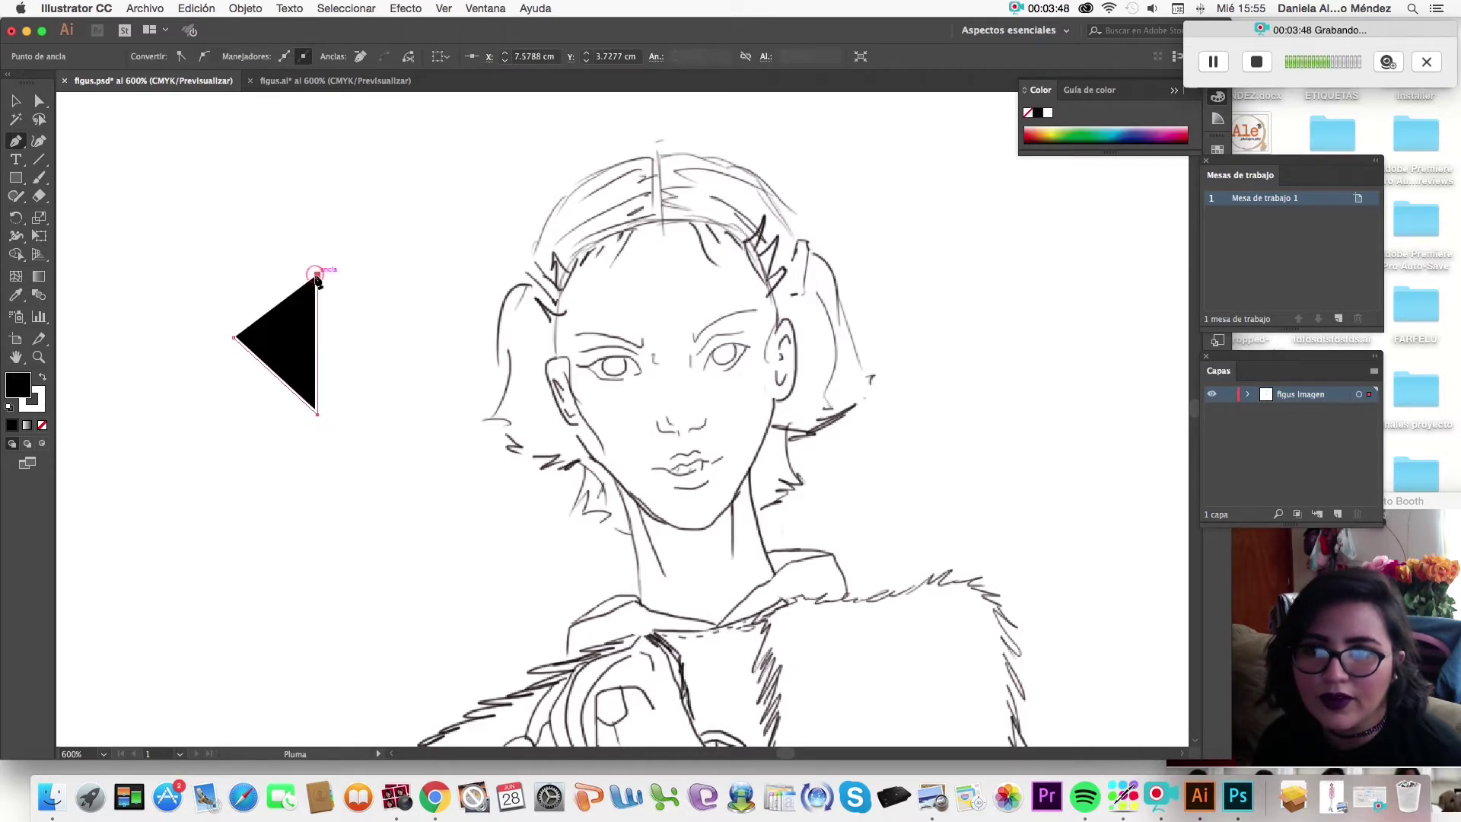
click(227, 284)
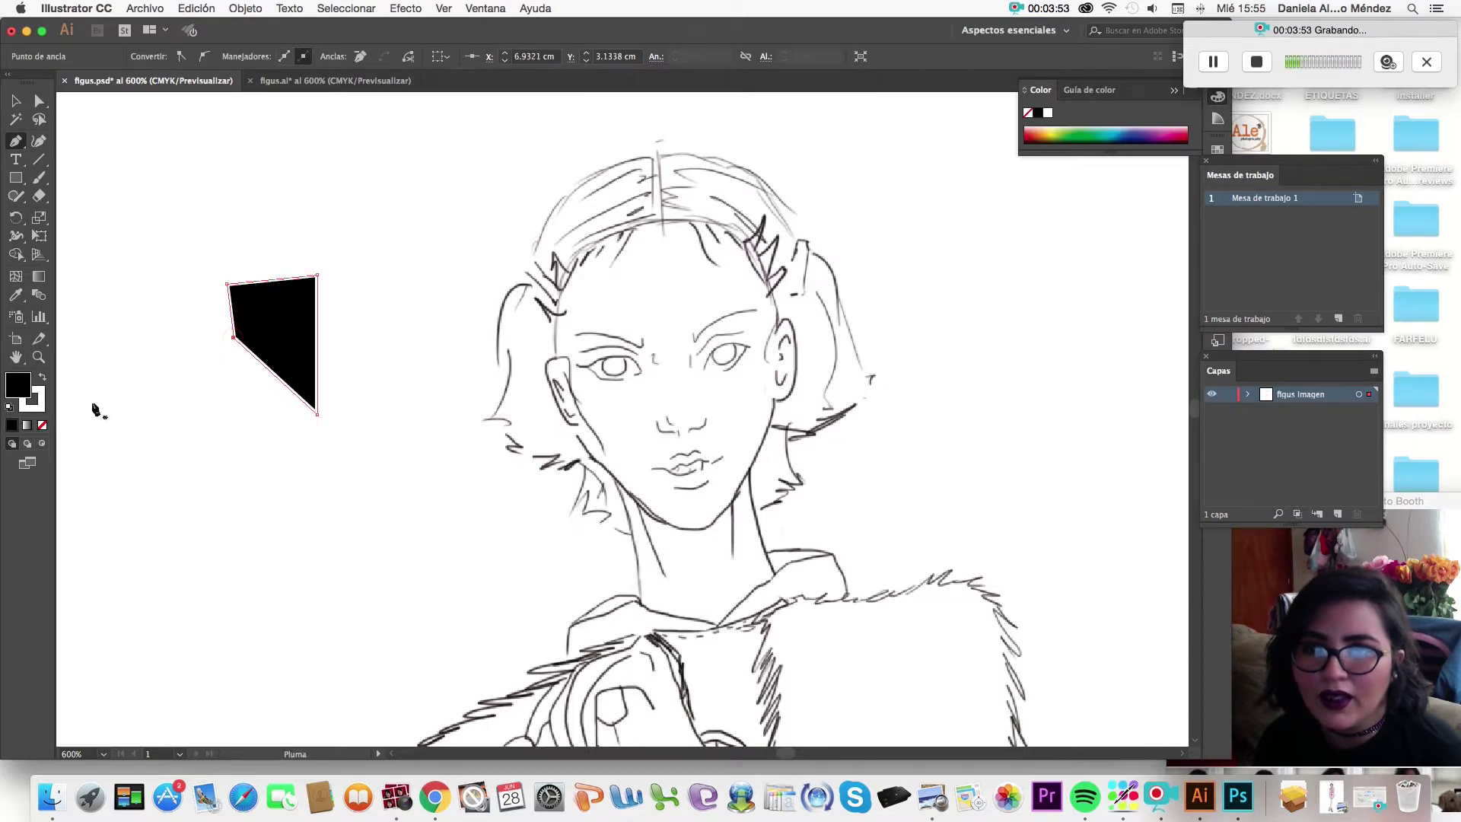
click(42, 377)
drag(233, 455, 230, 454)
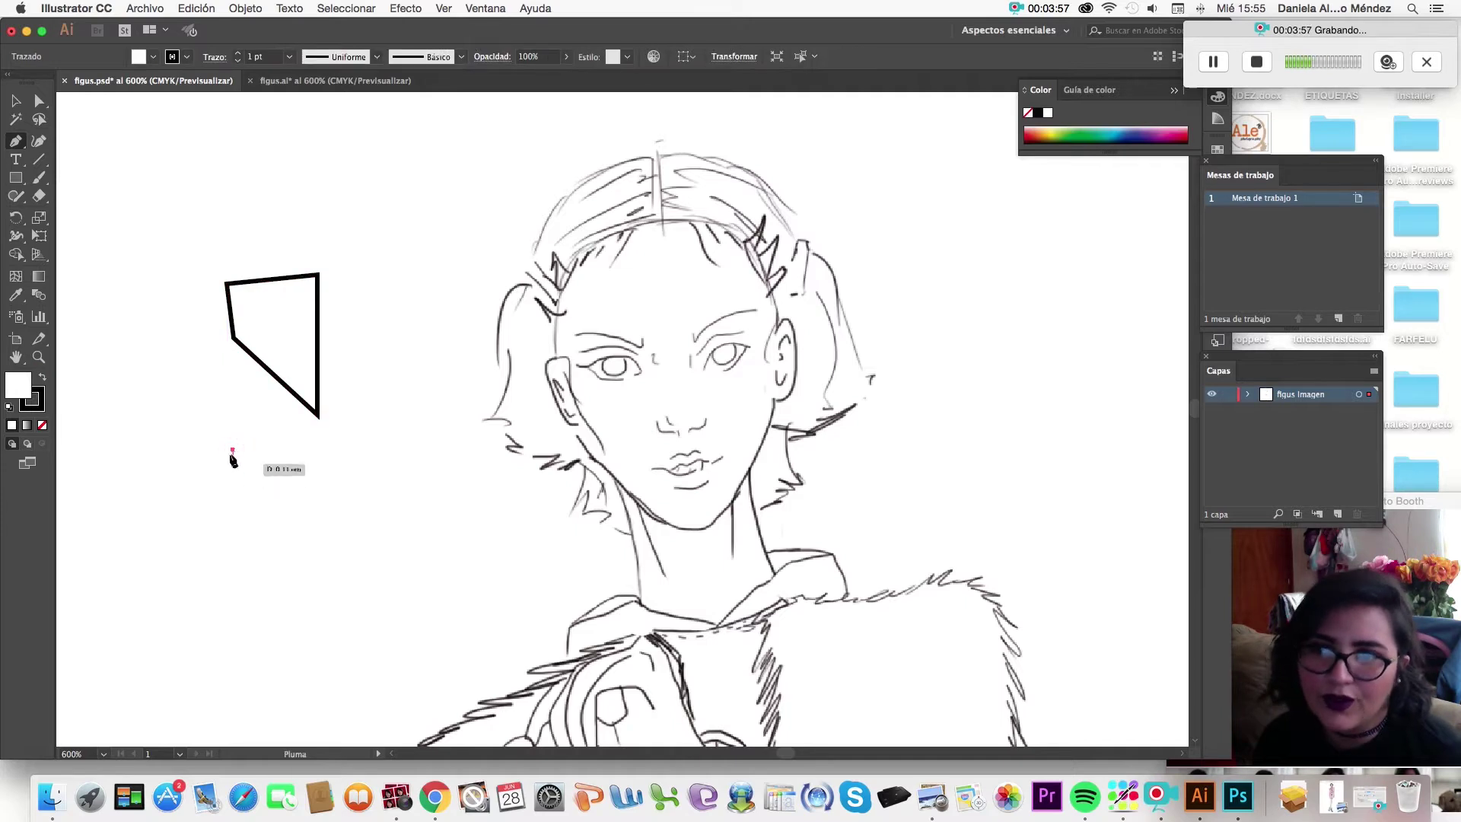
Set the shape's fill to None and deselect it with the Selection tool.
key(super+z)
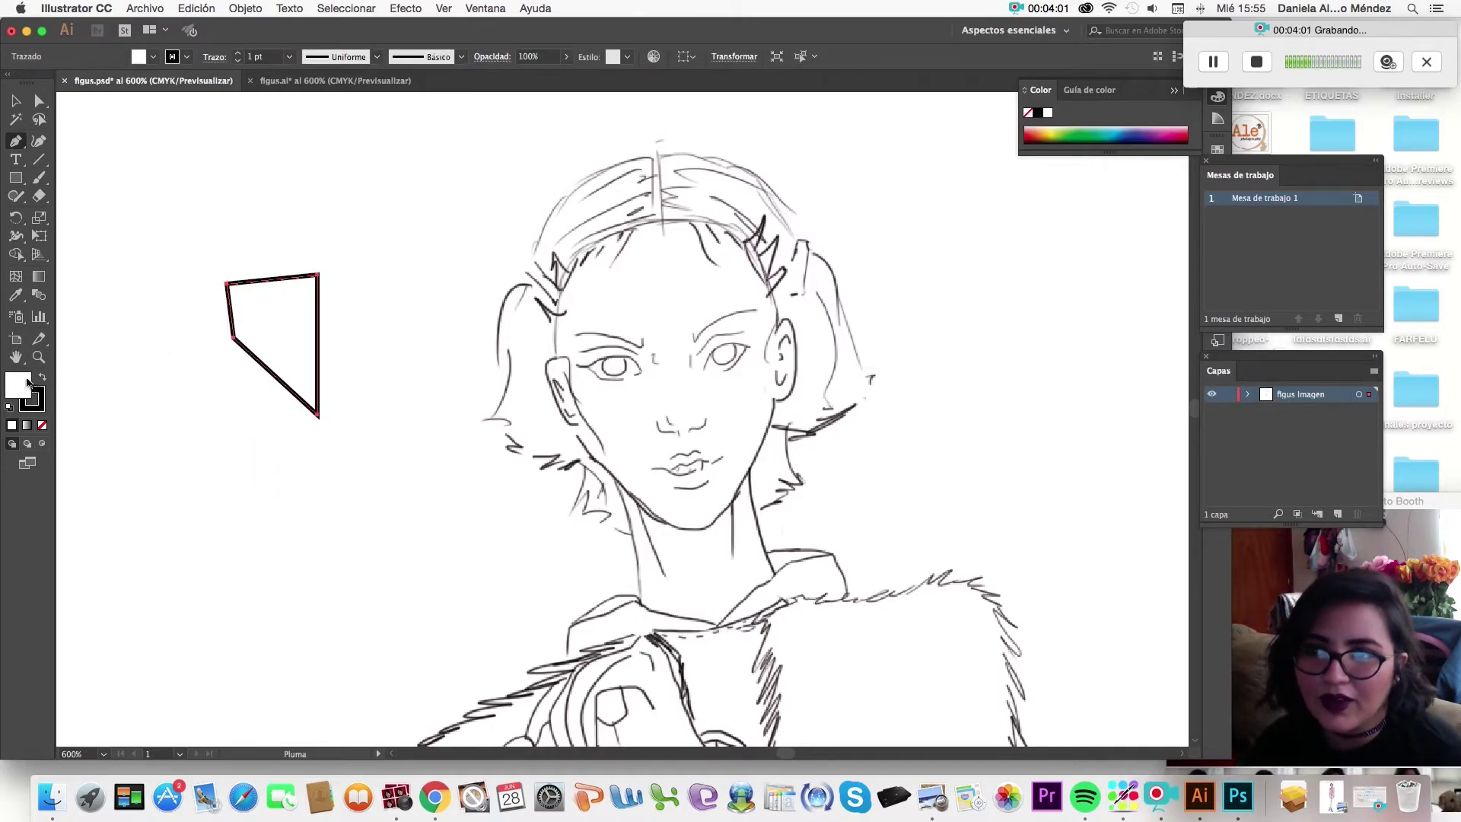
click(42, 428)
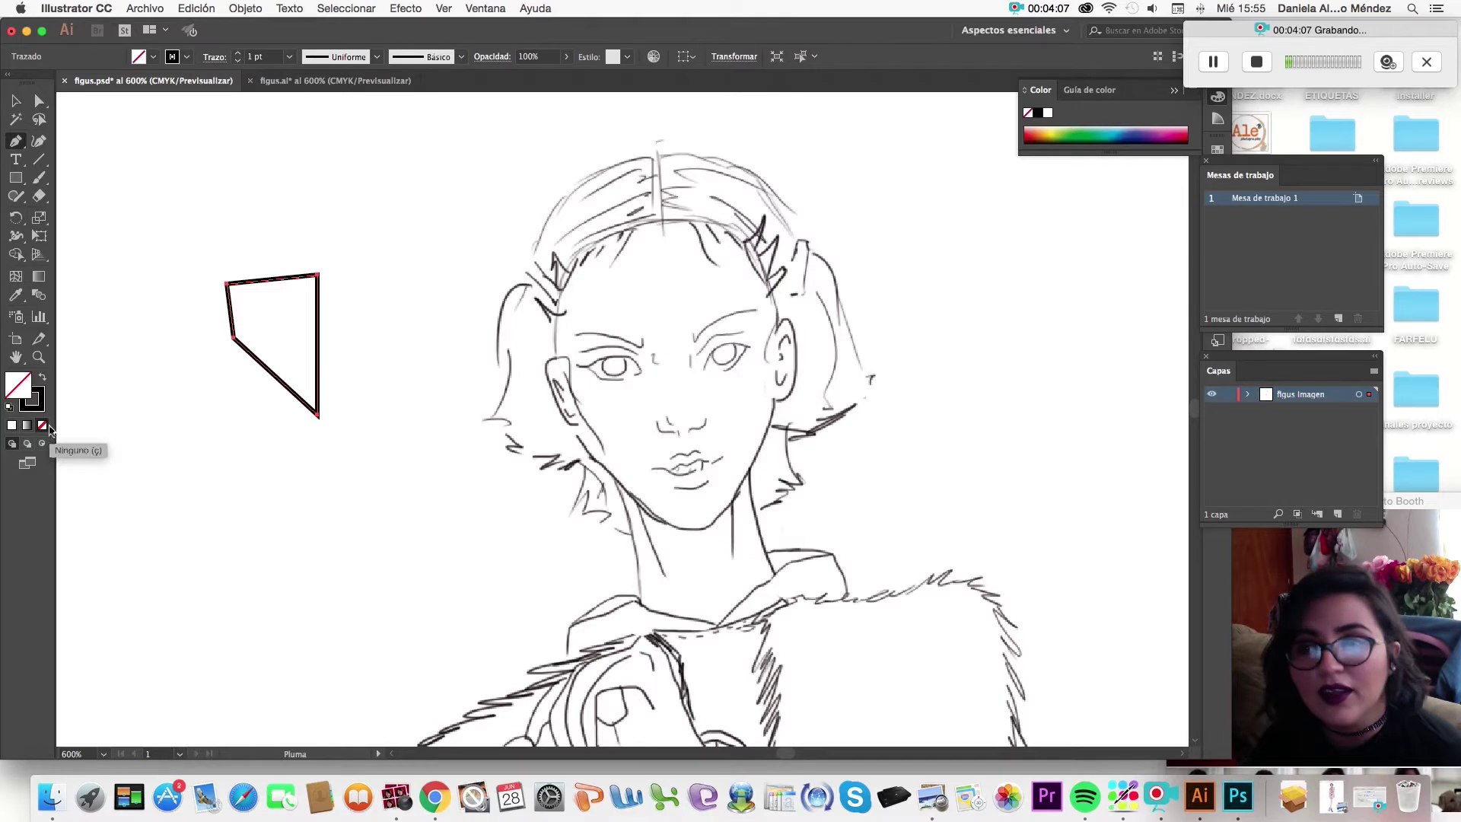
click(16, 100)
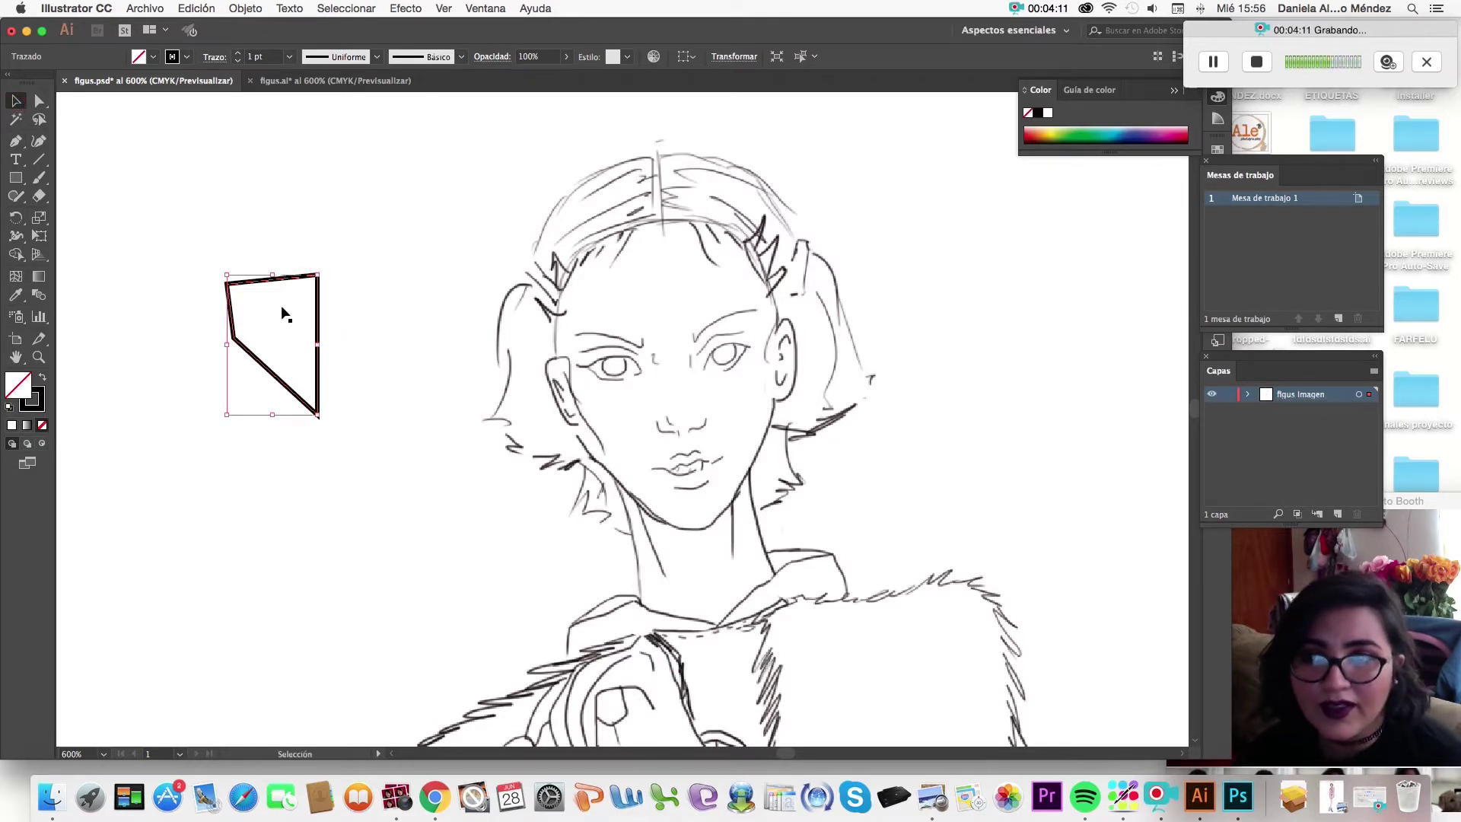
click(309, 338)
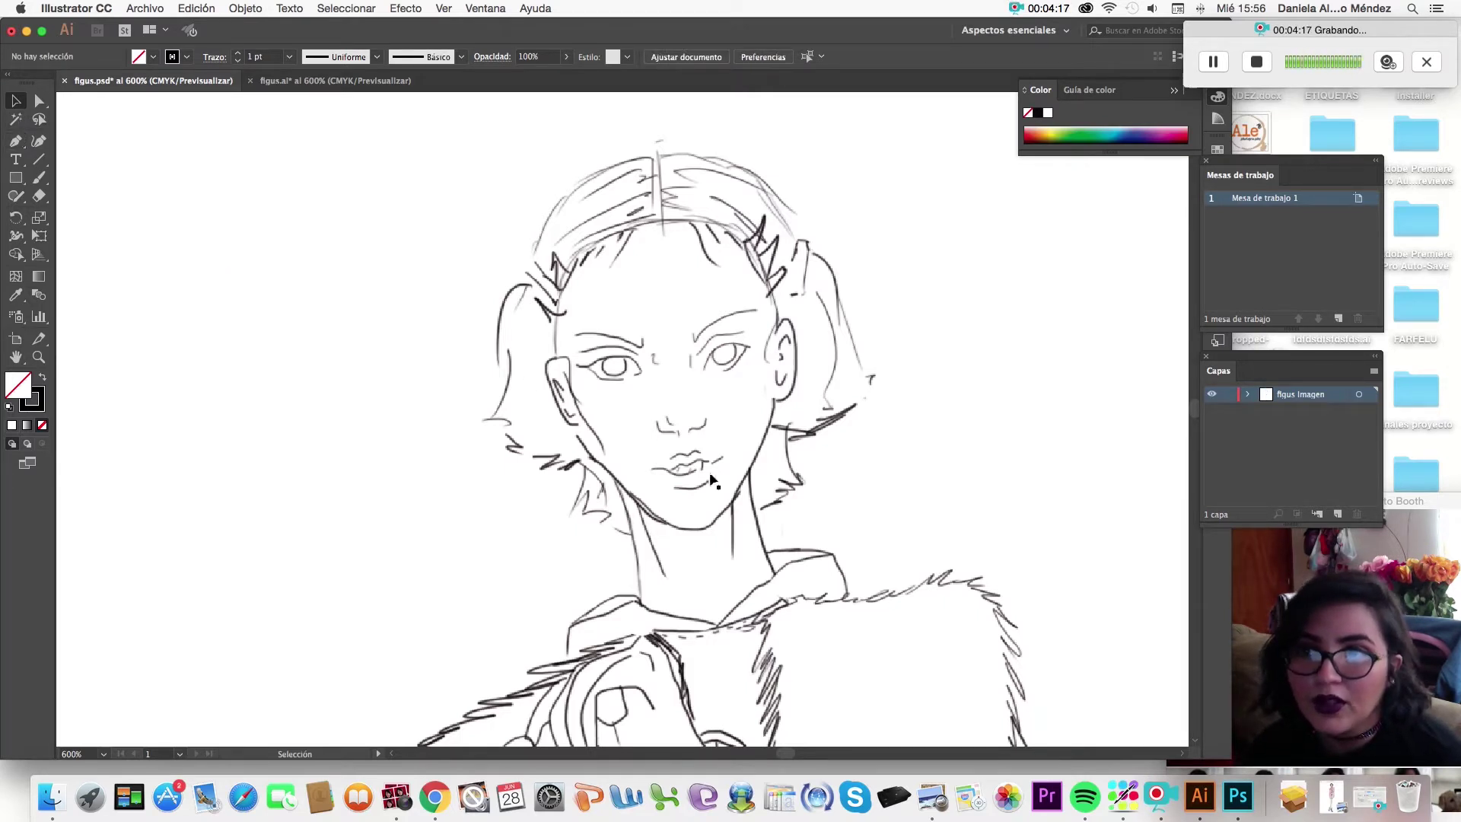
Trace a curved Pen path along the jaw, from the left jaw under the chin toward the right ear.
click(11, 143)
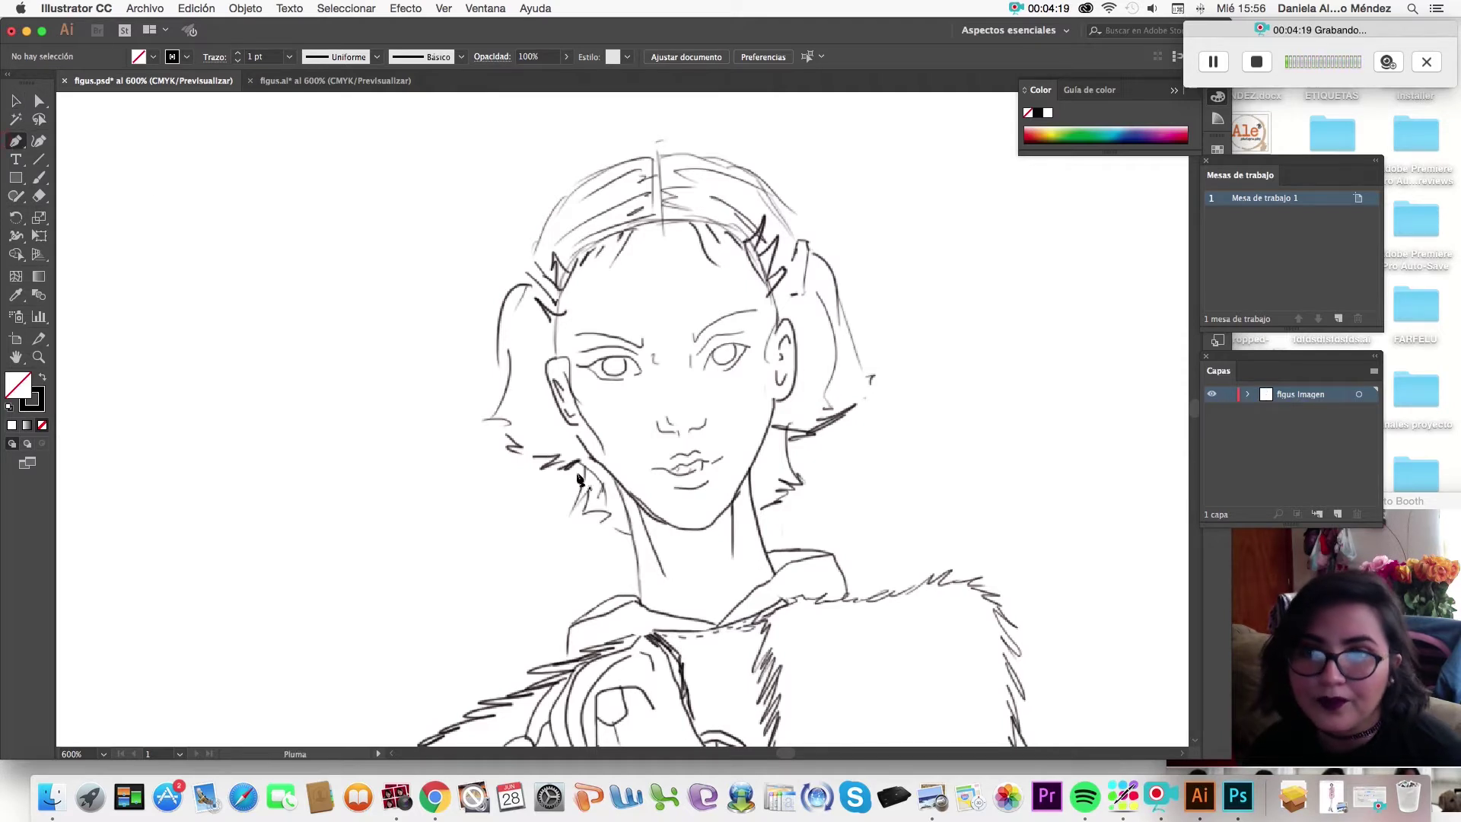
click(578, 441)
mouse_move(670, 525)
mouse_down()
mouse_move(601, 476)
mouse_move(662, 525)
mouse_up()
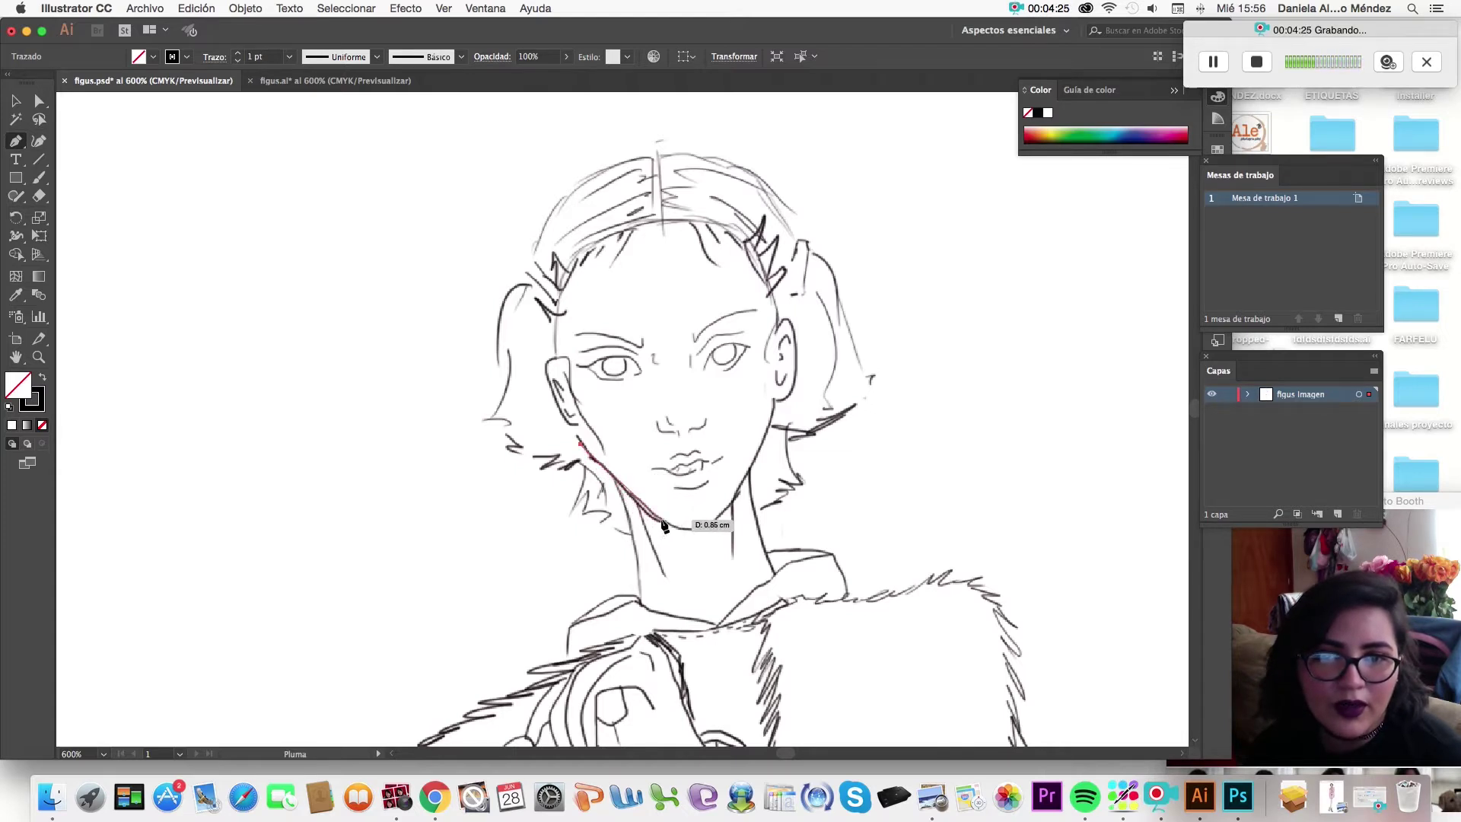
drag(662, 523, 662, 521)
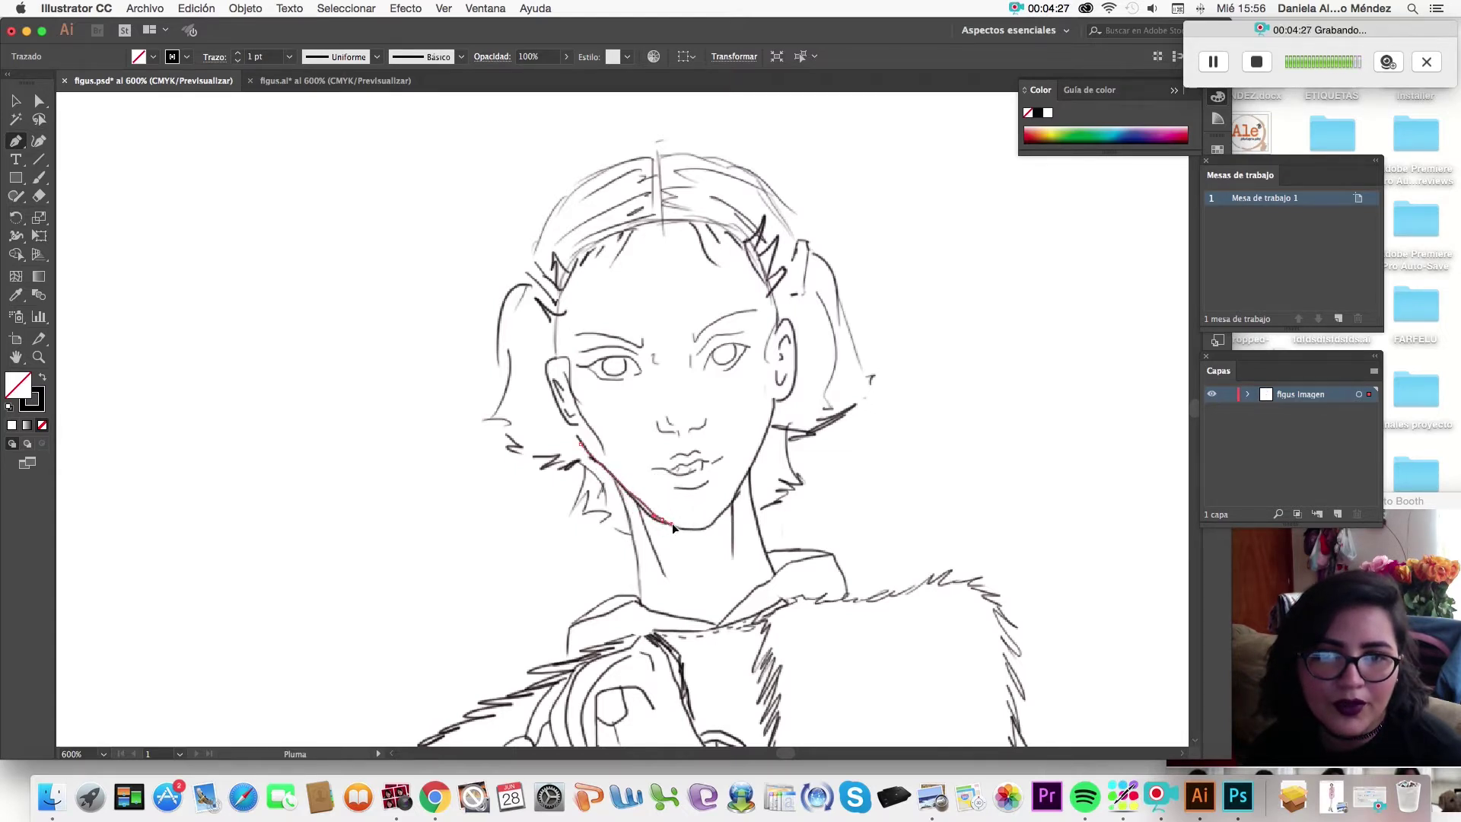
drag(675, 523, 724, 519)
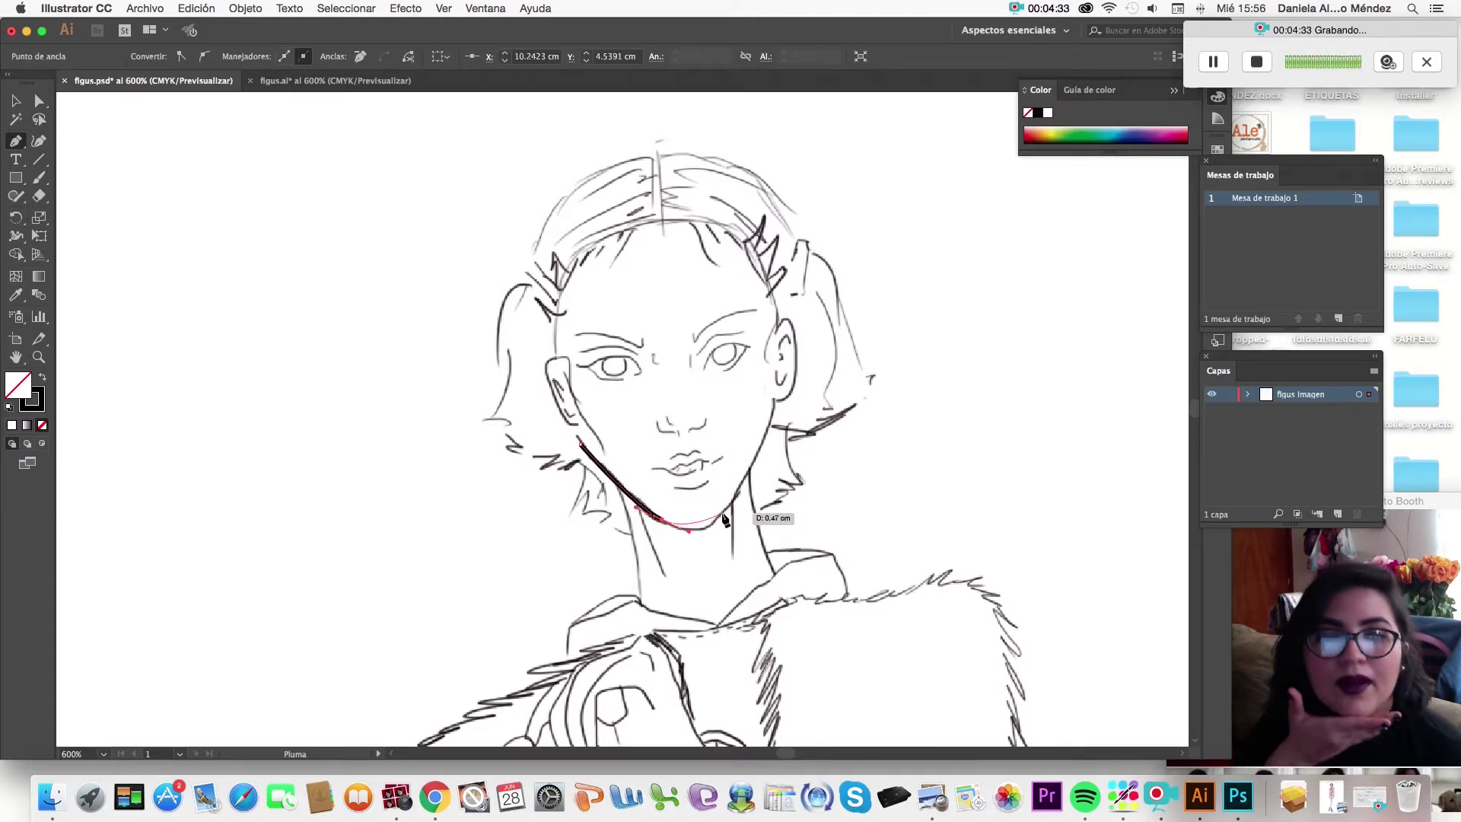
drag(724, 519, 725, 518)
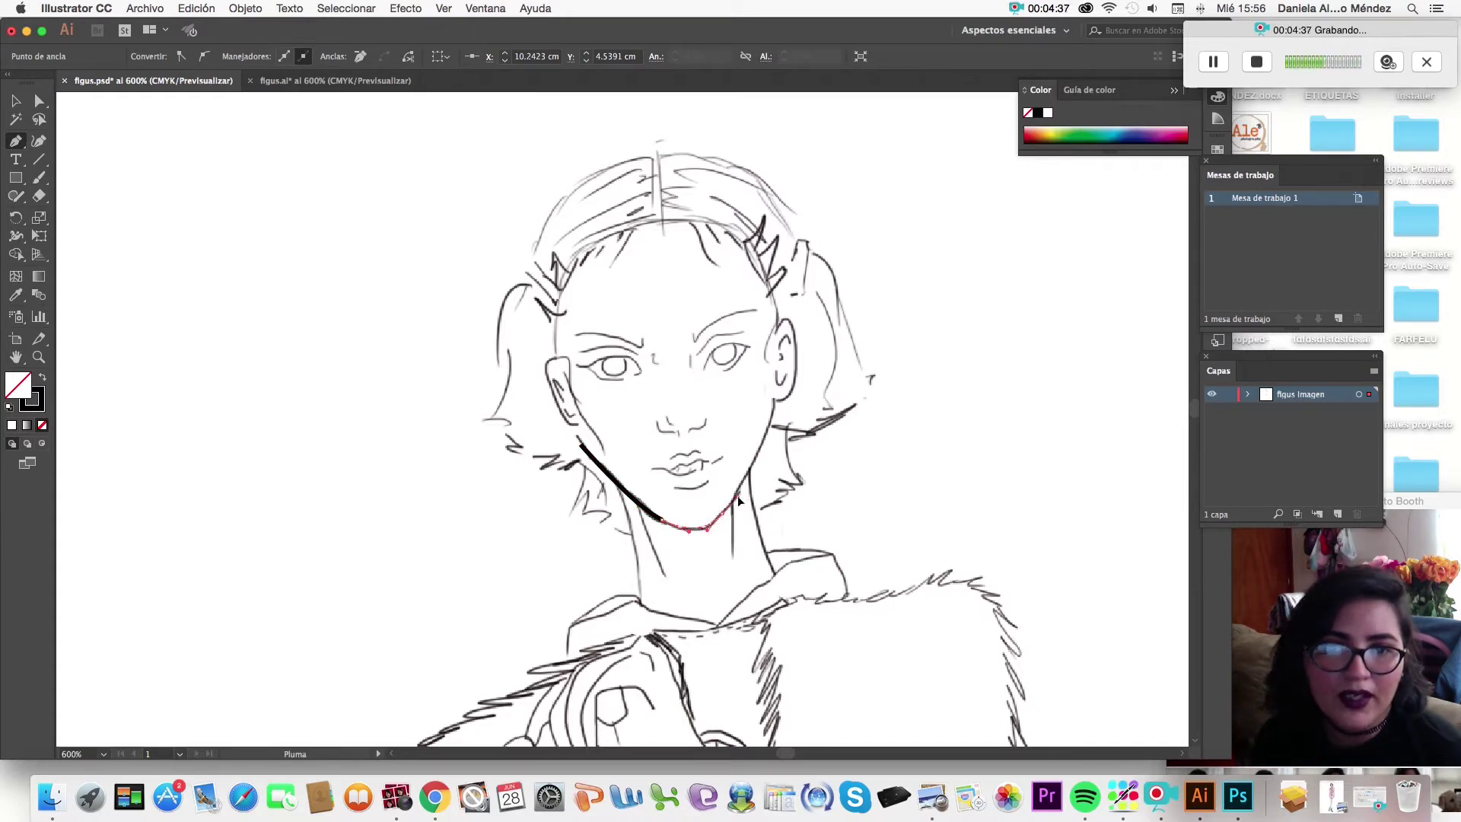
drag(739, 498, 752, 476)
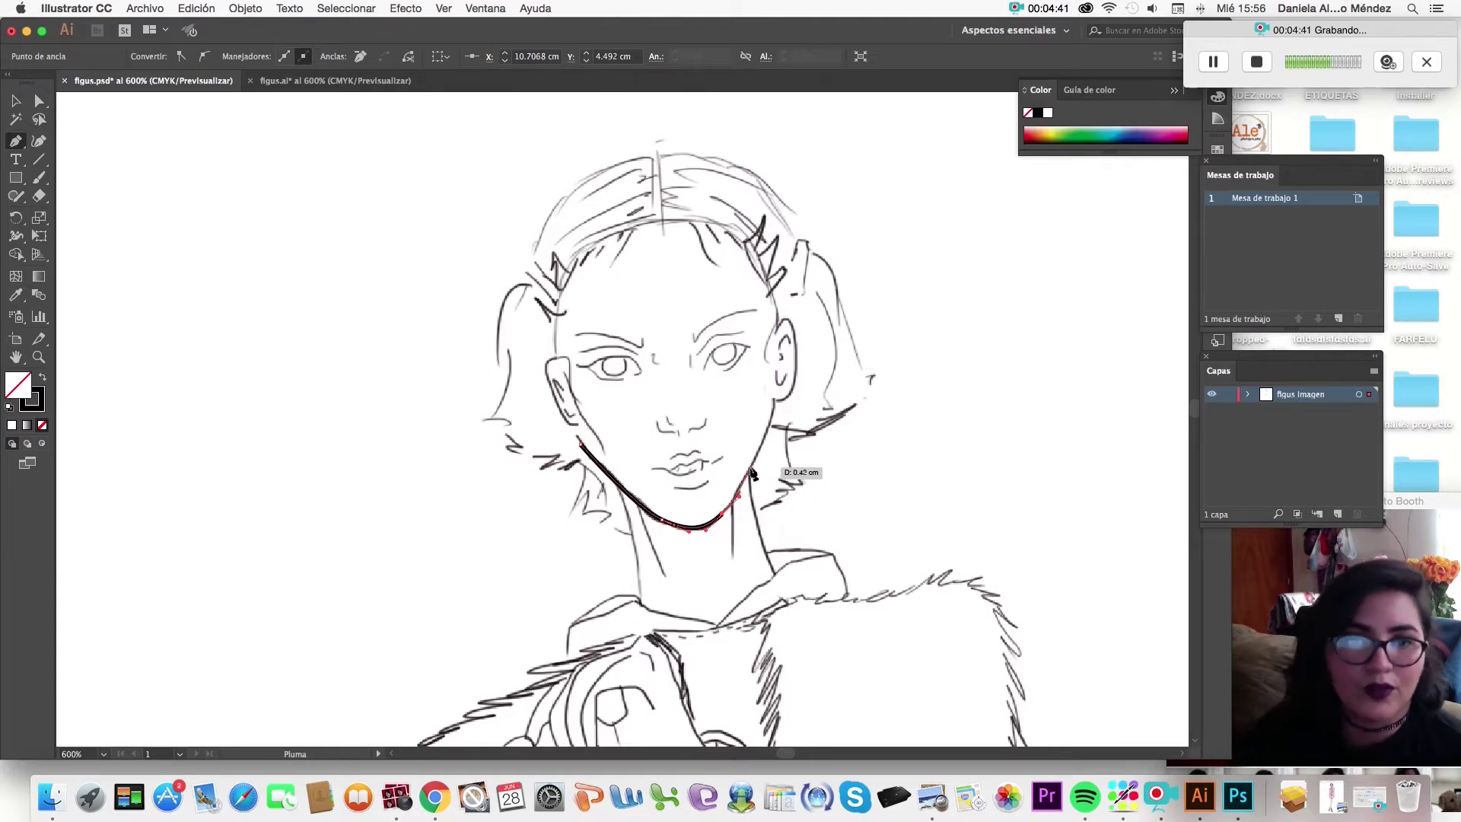
drag(752, 476, 742, 503)
drag(766, 447, 768, 444)
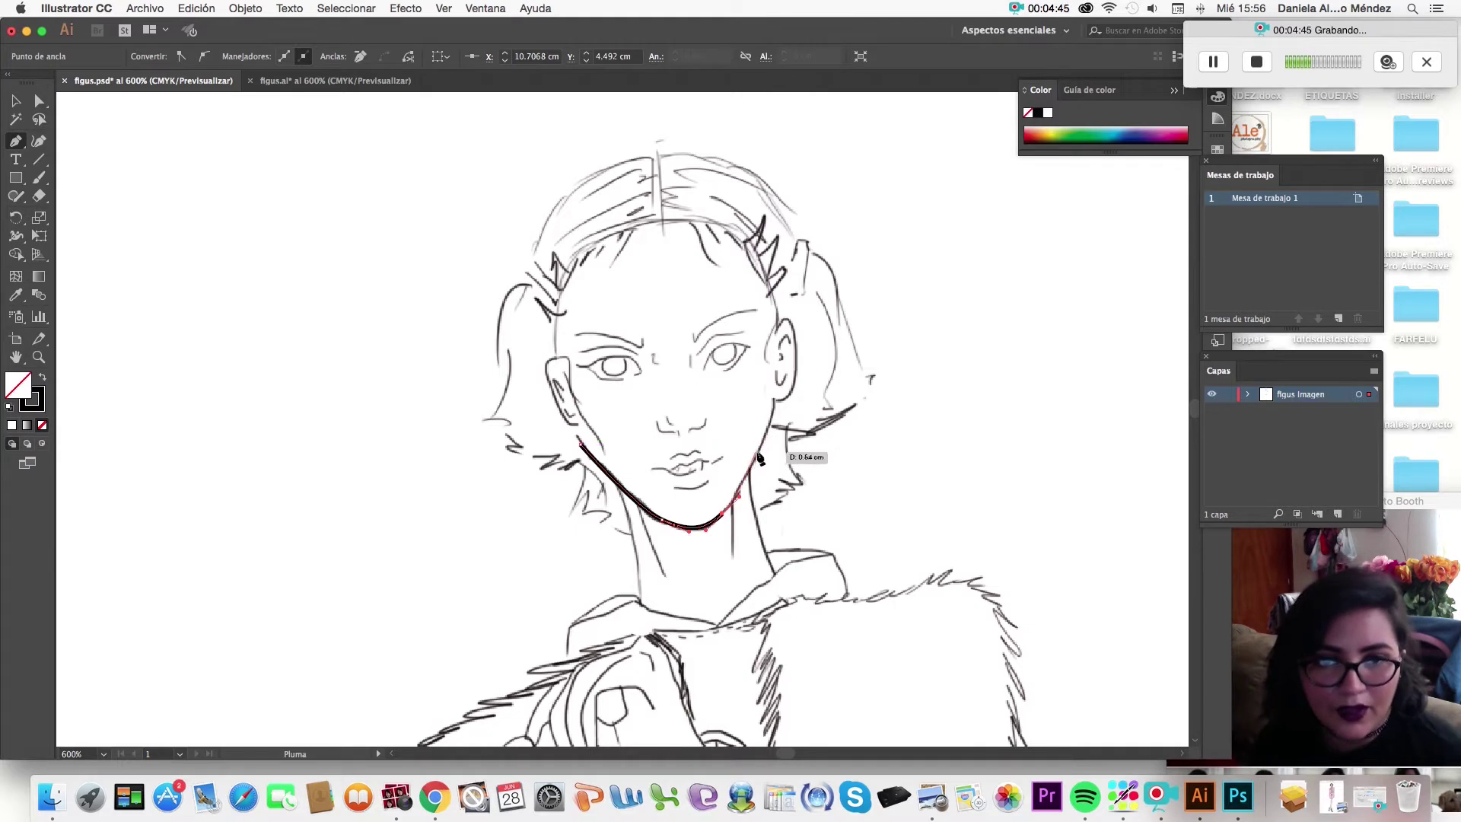
mouse_move(769, 443)
mouse_down()
mouse_move(761, 455)
mouse_move(747, 399)
mouse_move(796, 423)
mouse_move(786, 401)
mouse_up()
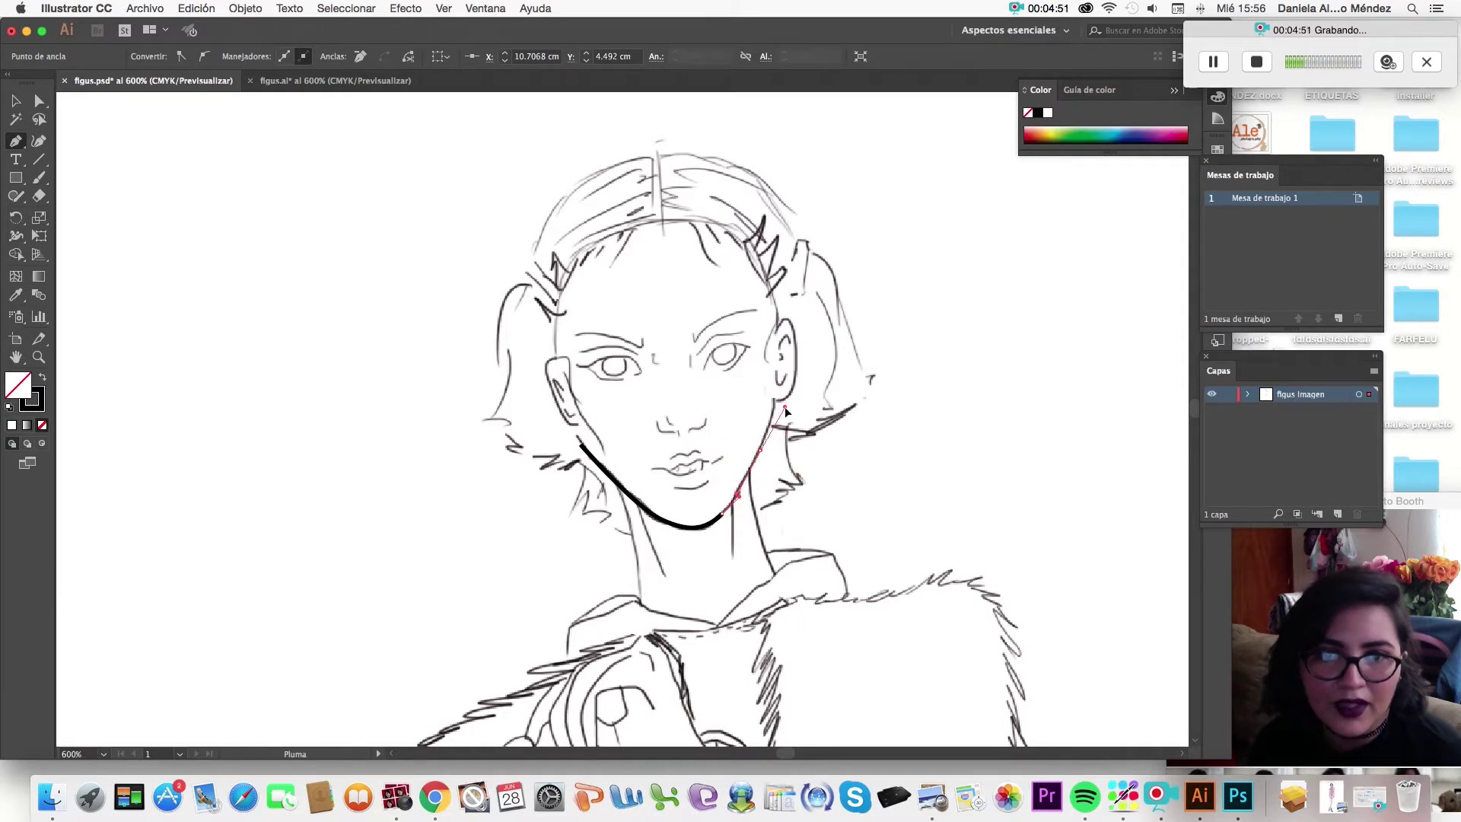
drag(772, 398, 784, 408)
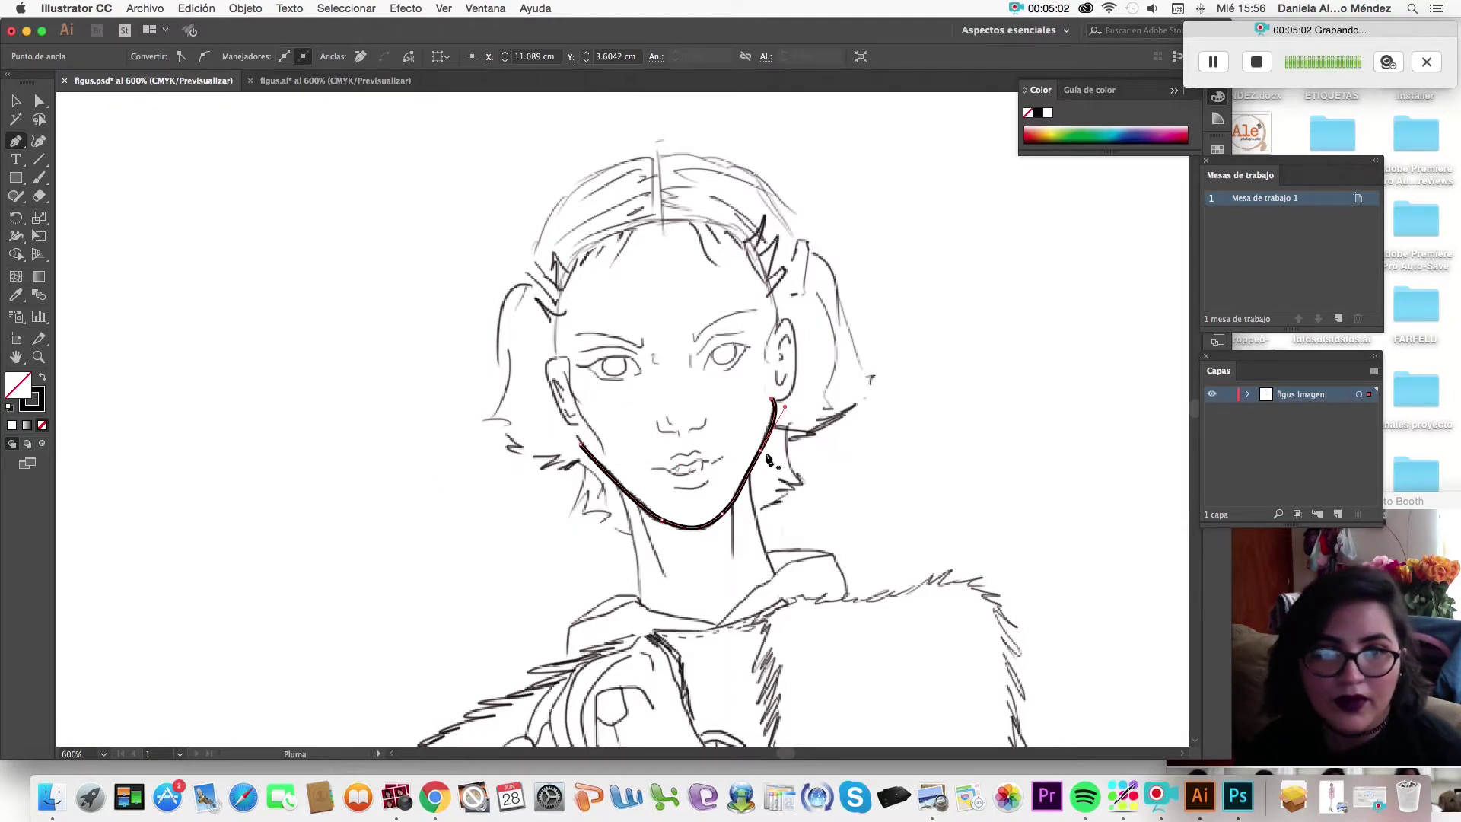
Adjust the top anchor's handle with Direct Selection to match the chin sketch.
key(a)
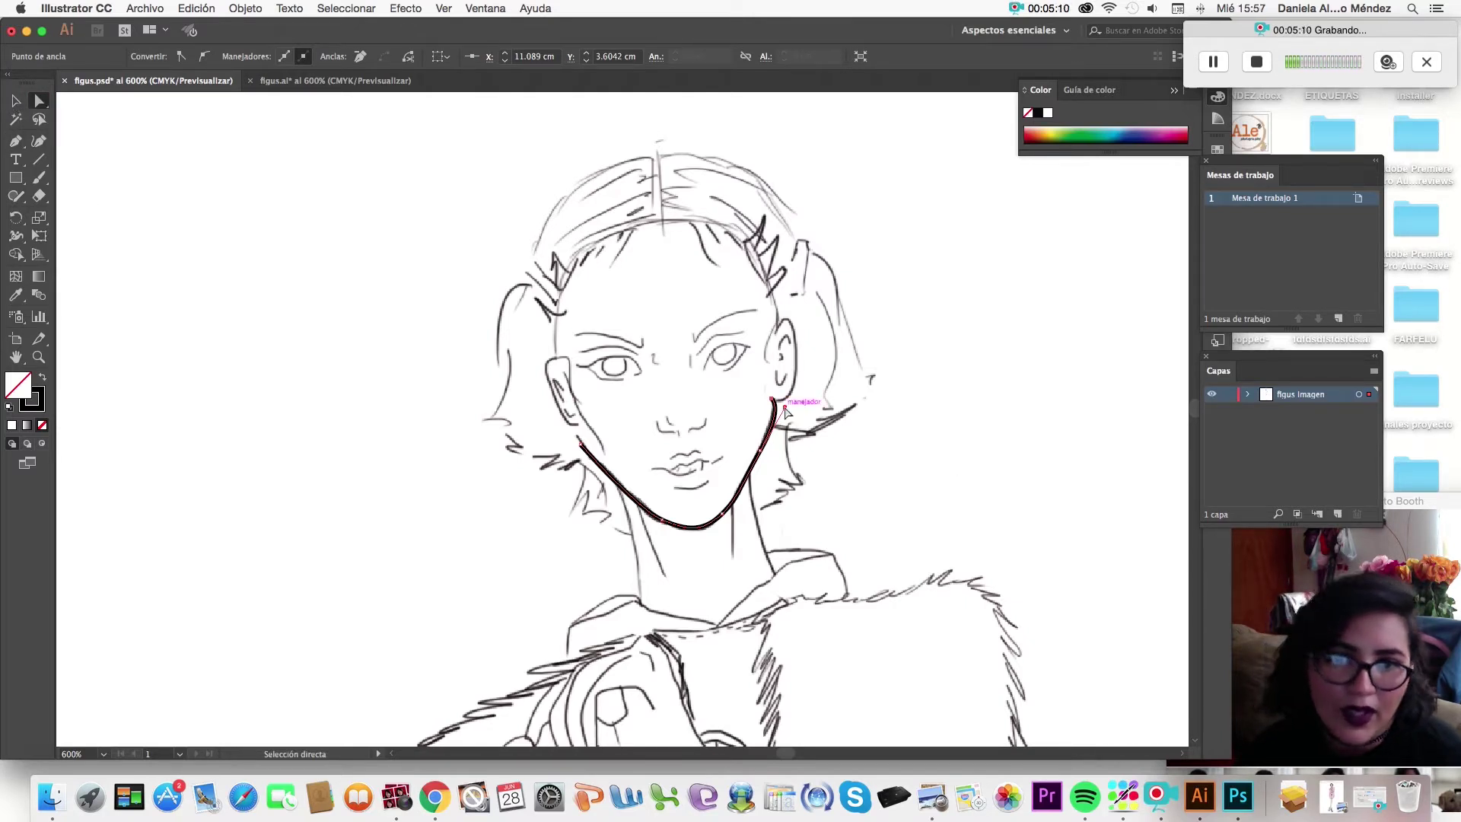
drag(784, 411, 774, 421)
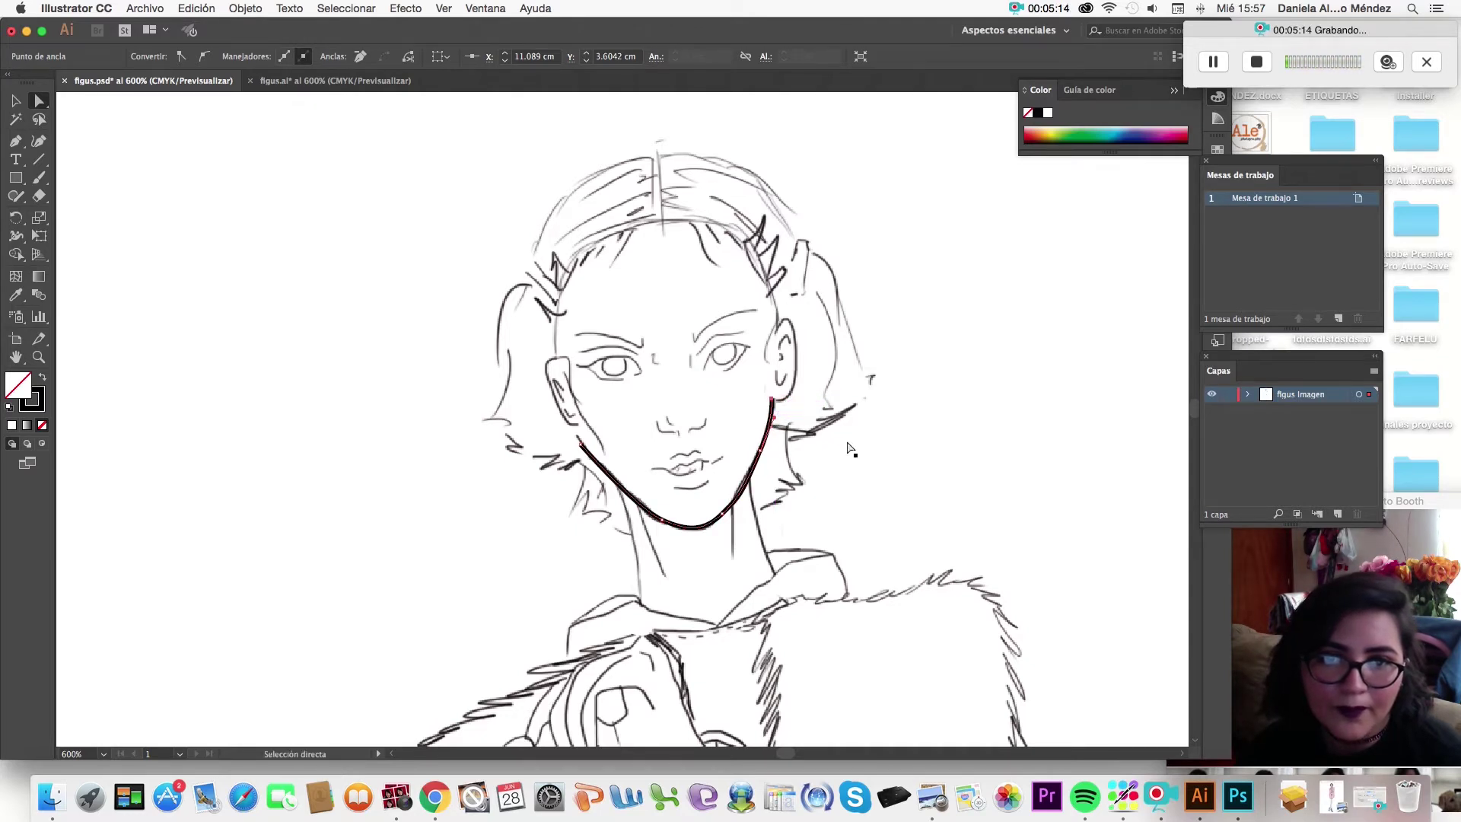
click(770, 411)
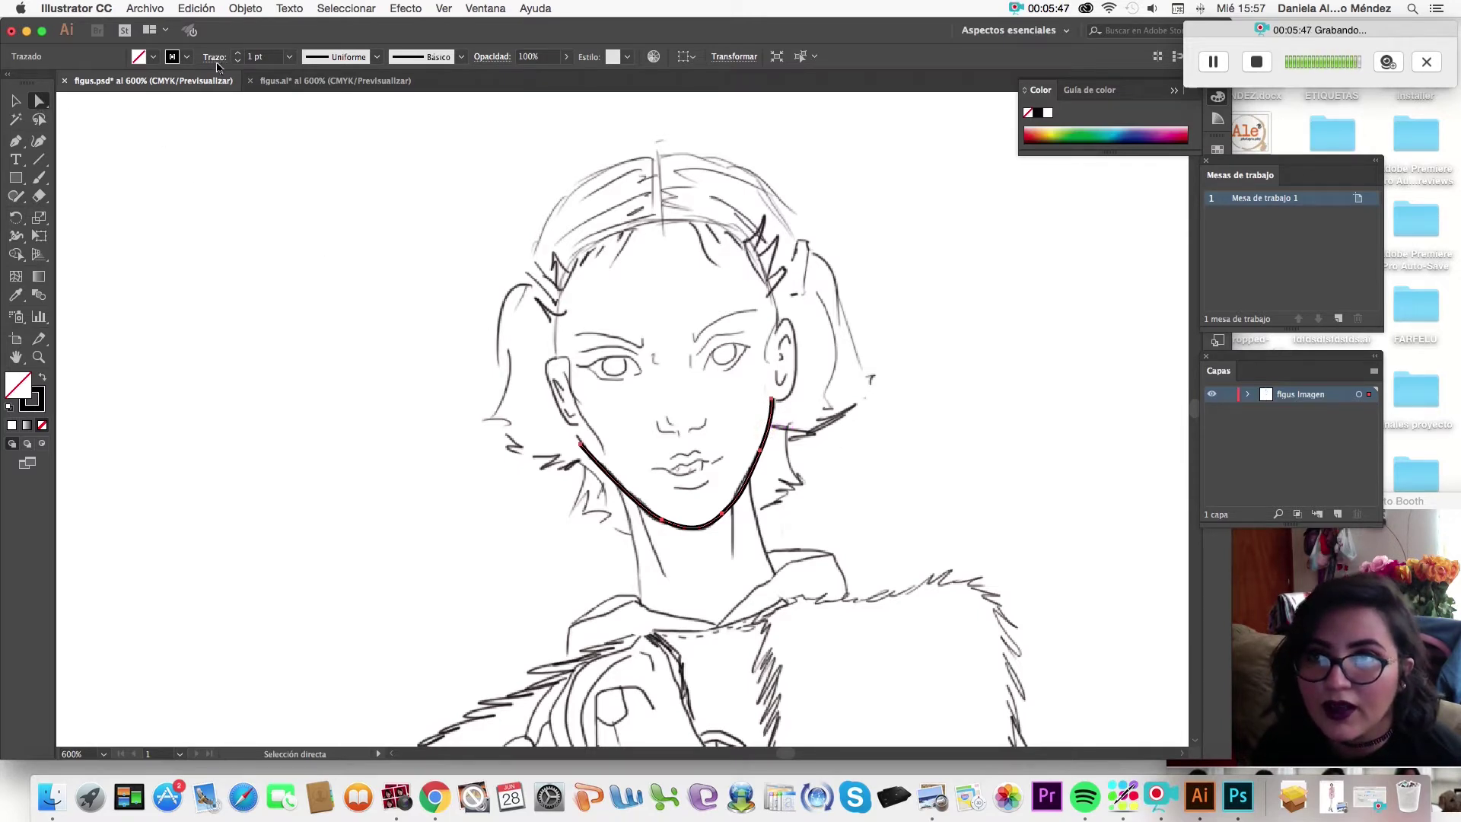
Set the jaw line's stroke weight to 0.75 pt.
click(156, 58)
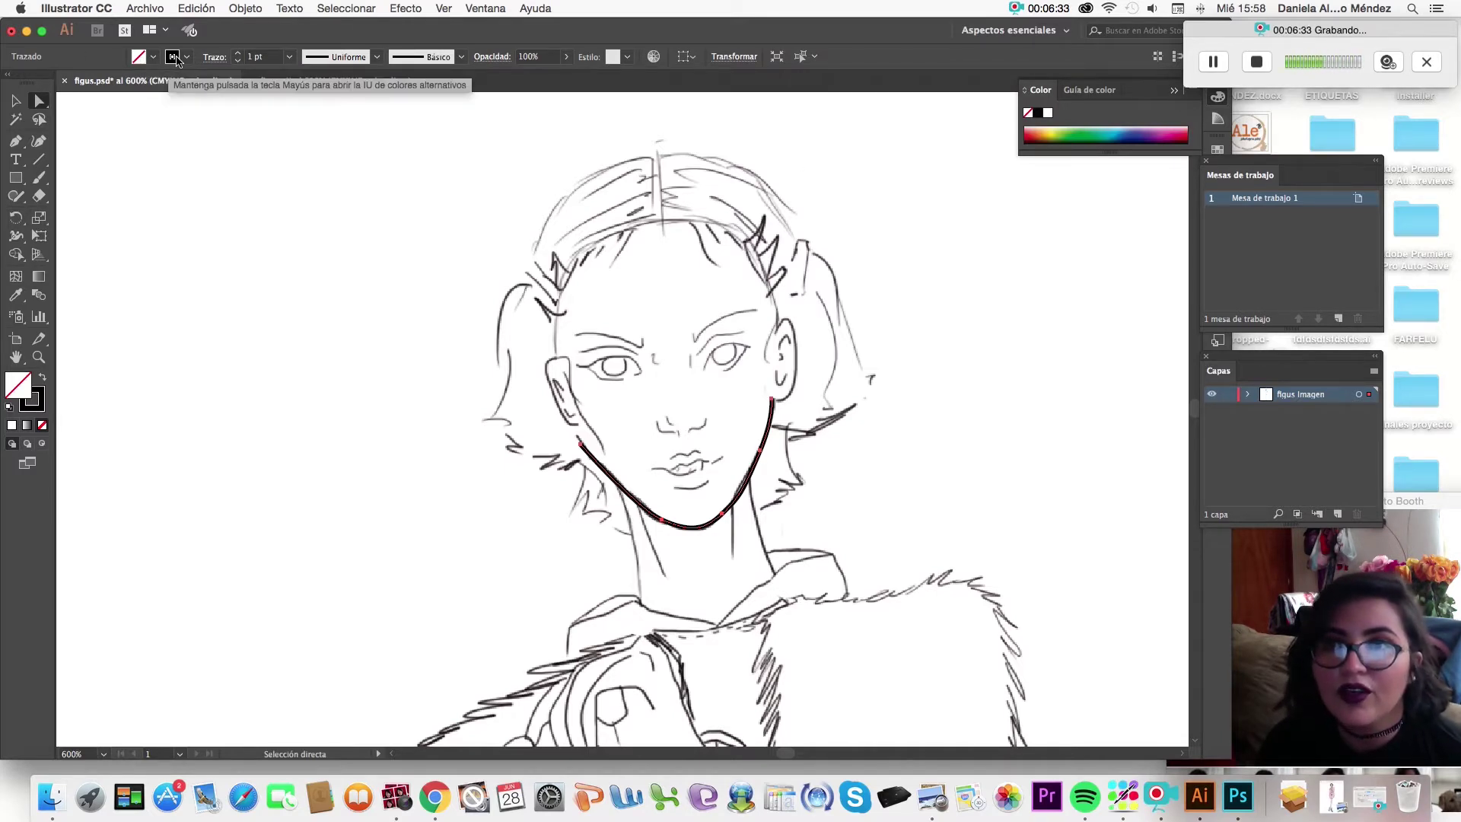
click(237, 61)
click(236, 55)
click(237, 61)
click(237, 61)
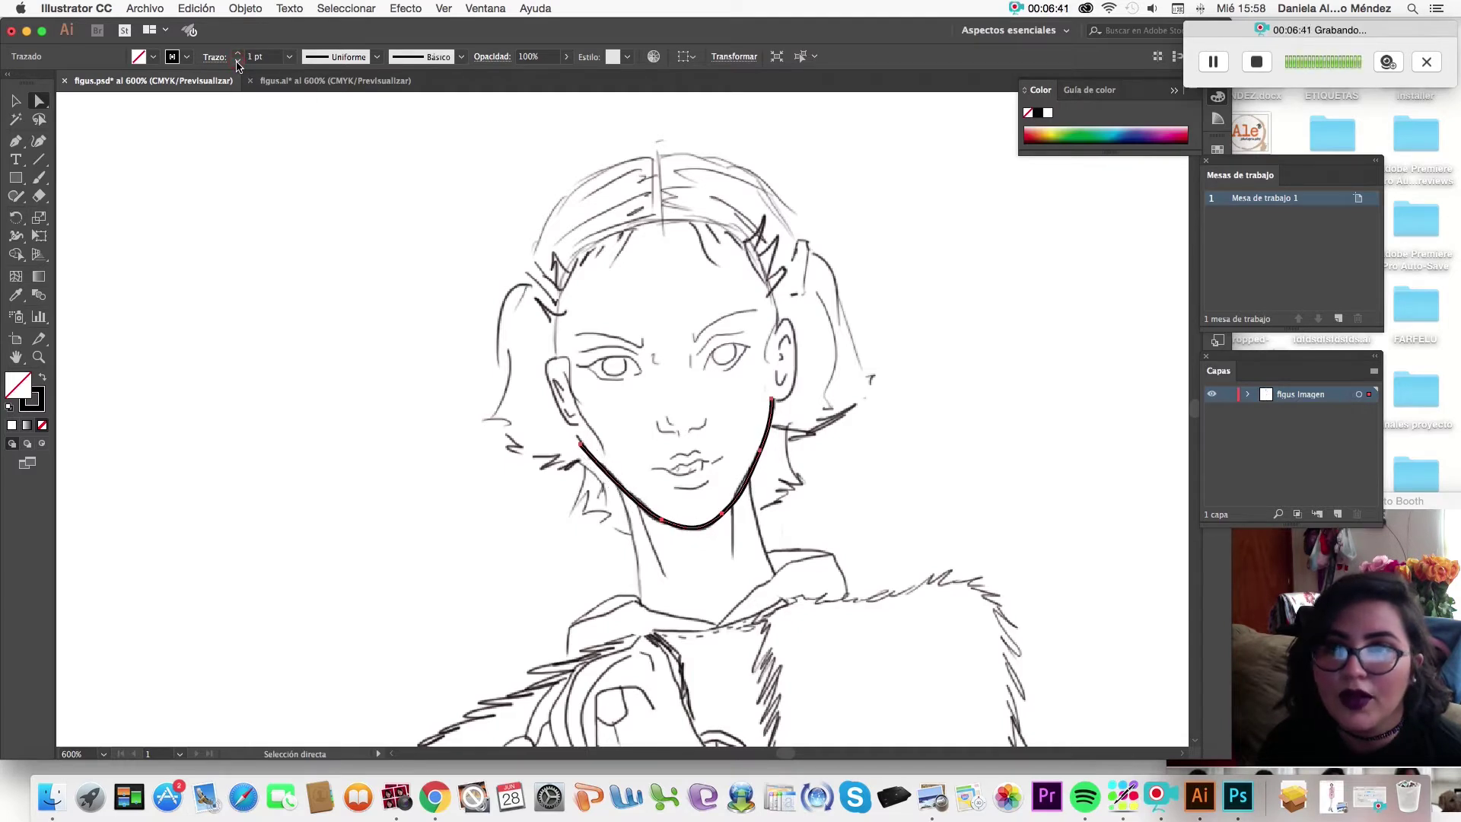
click(237, 61)
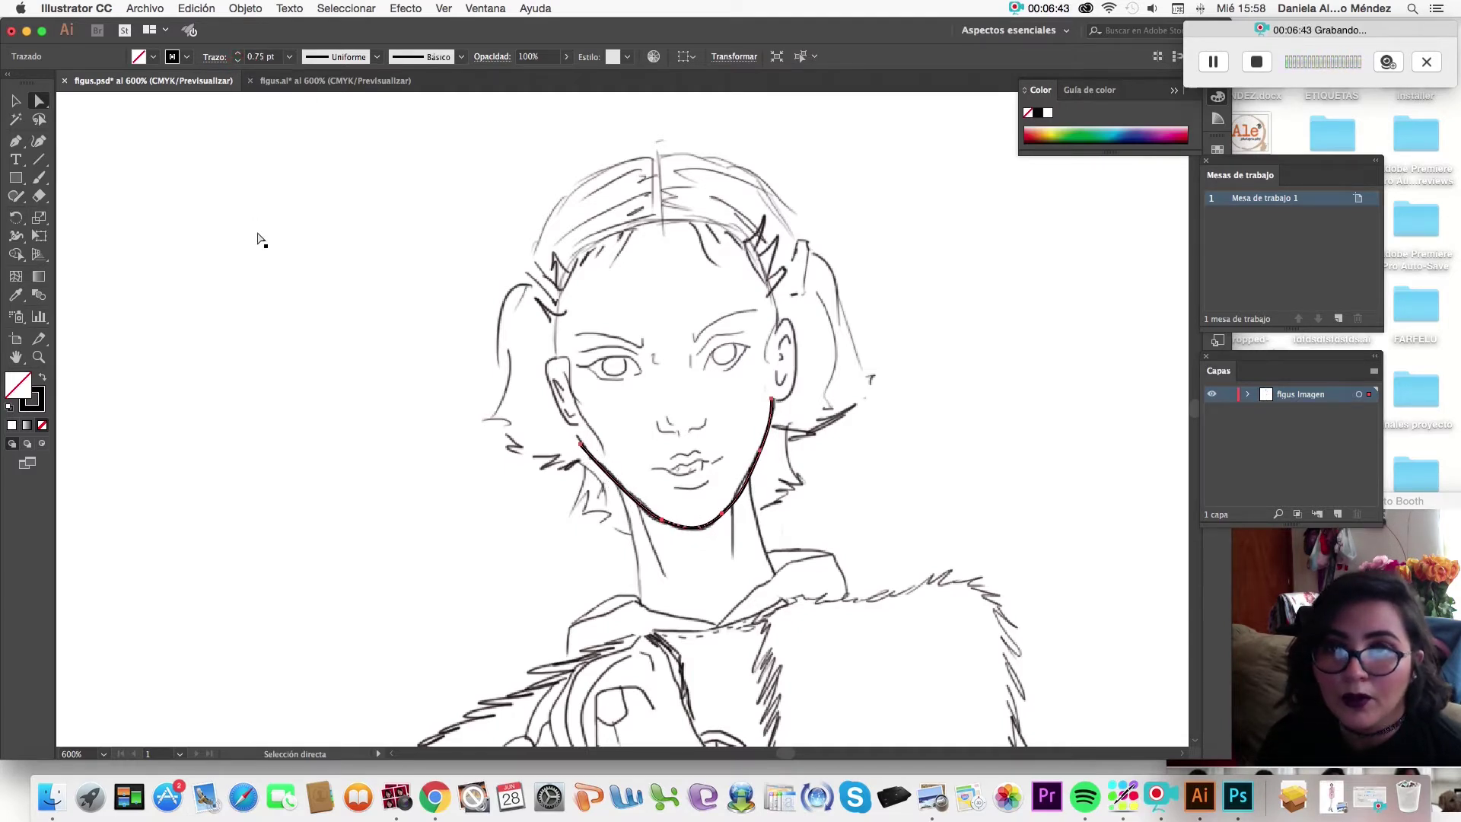
click(290, 57)
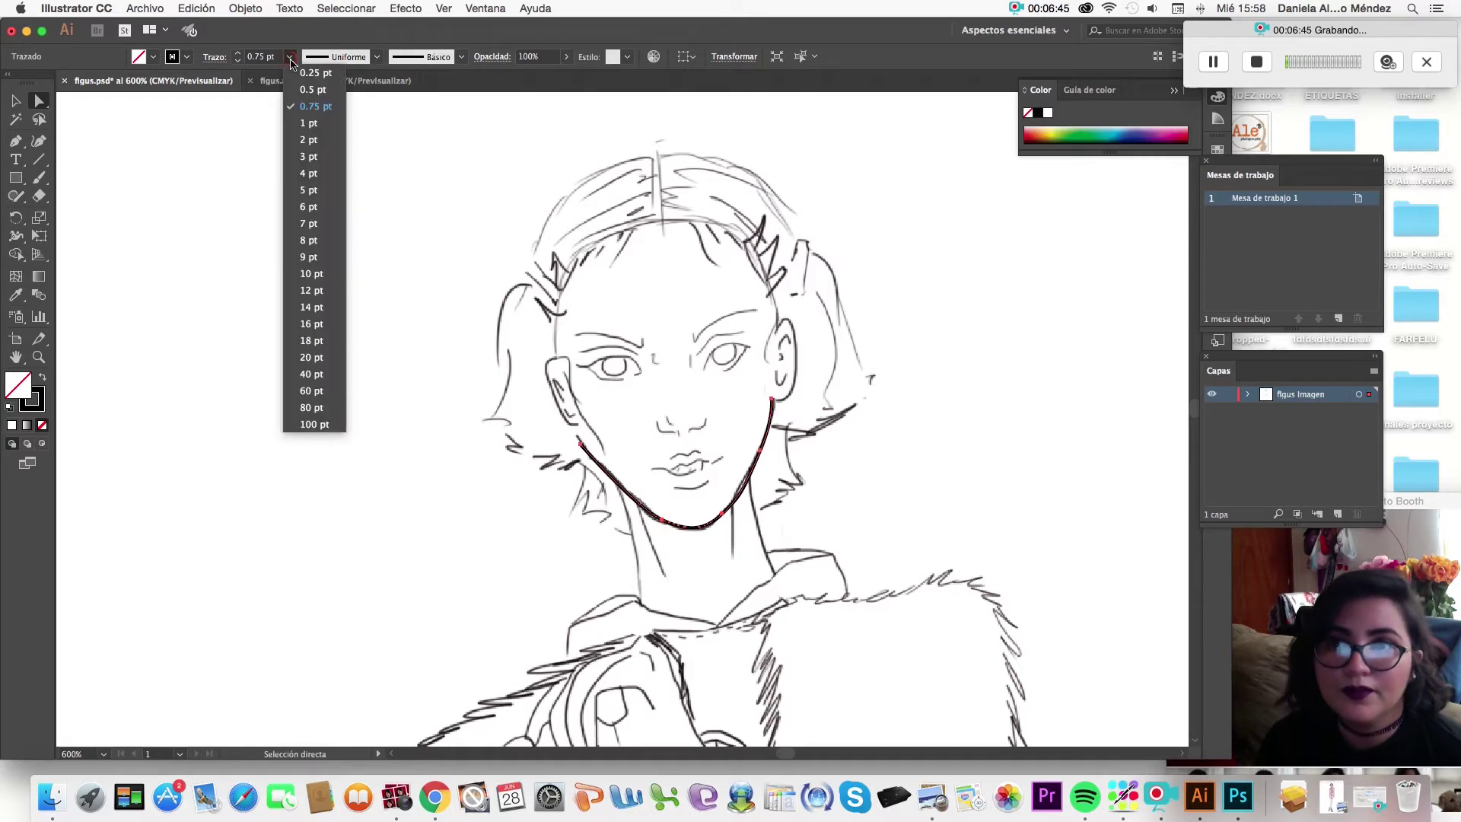
click(290, 59)
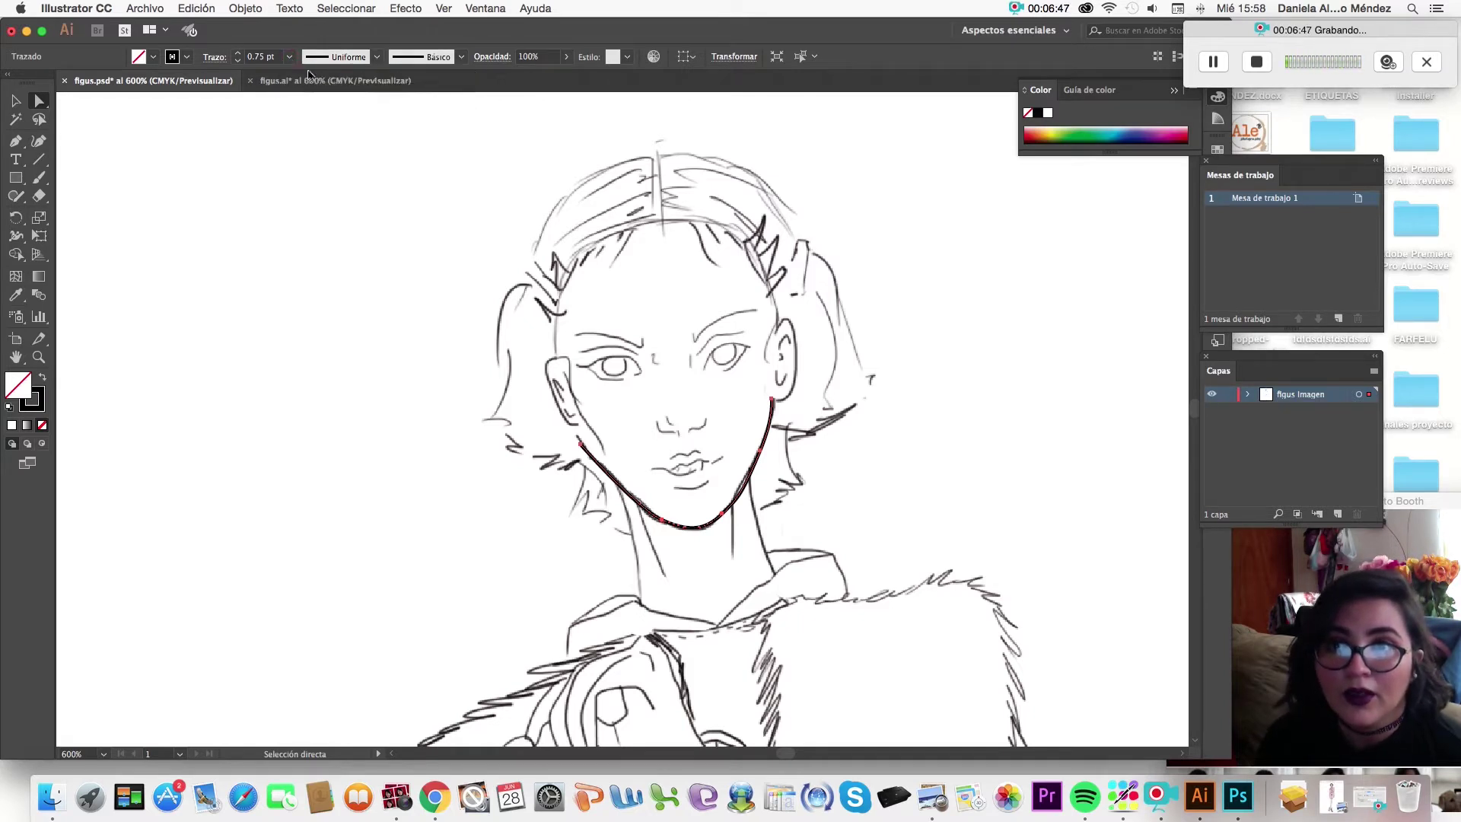
Try a thick-thin-thick width profile, then return the jaw line to Uniform width.
click(368, 58)
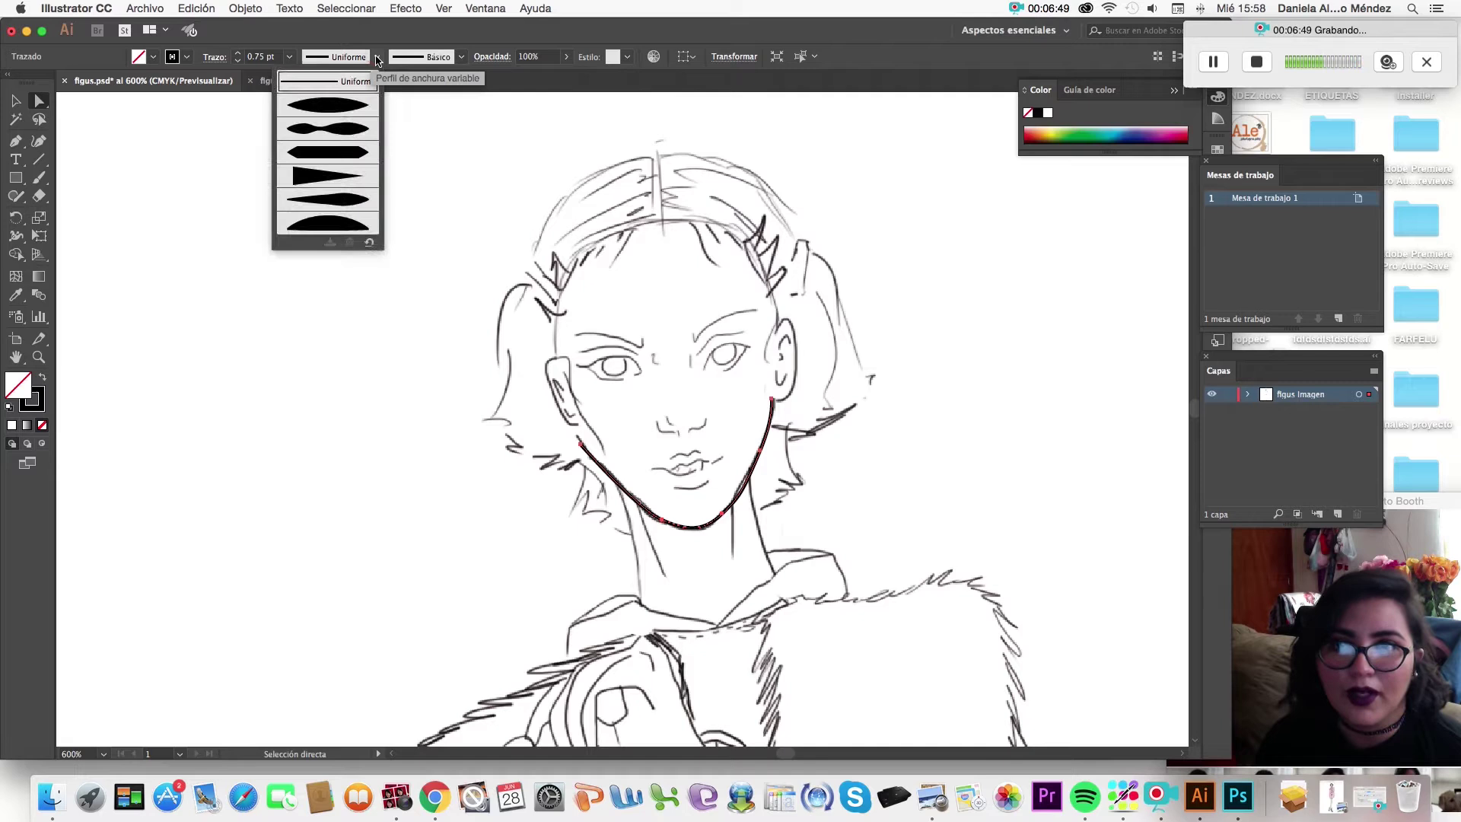
click(346, 136)
click(377, 56)
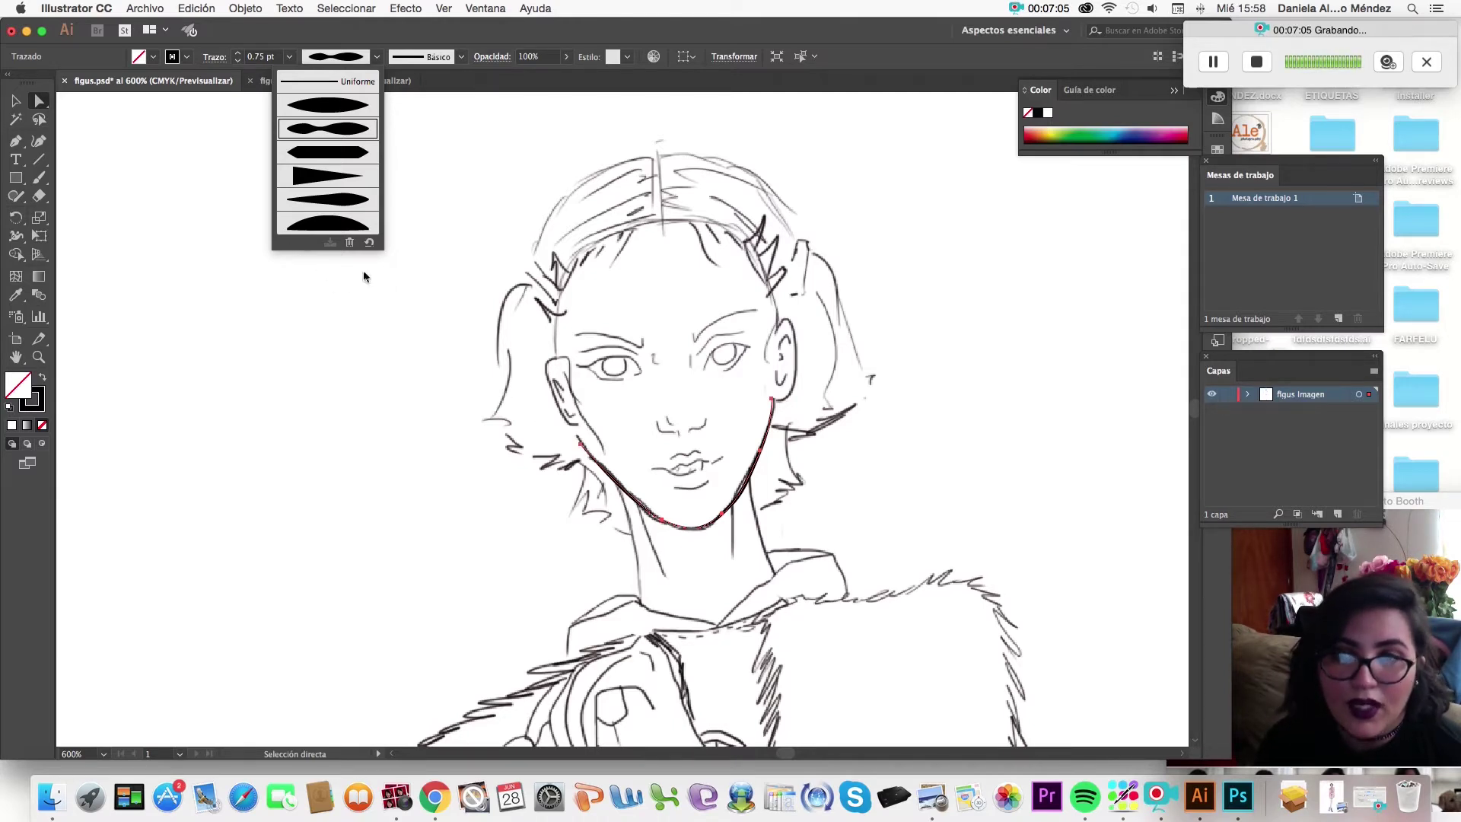
click(350, 82)
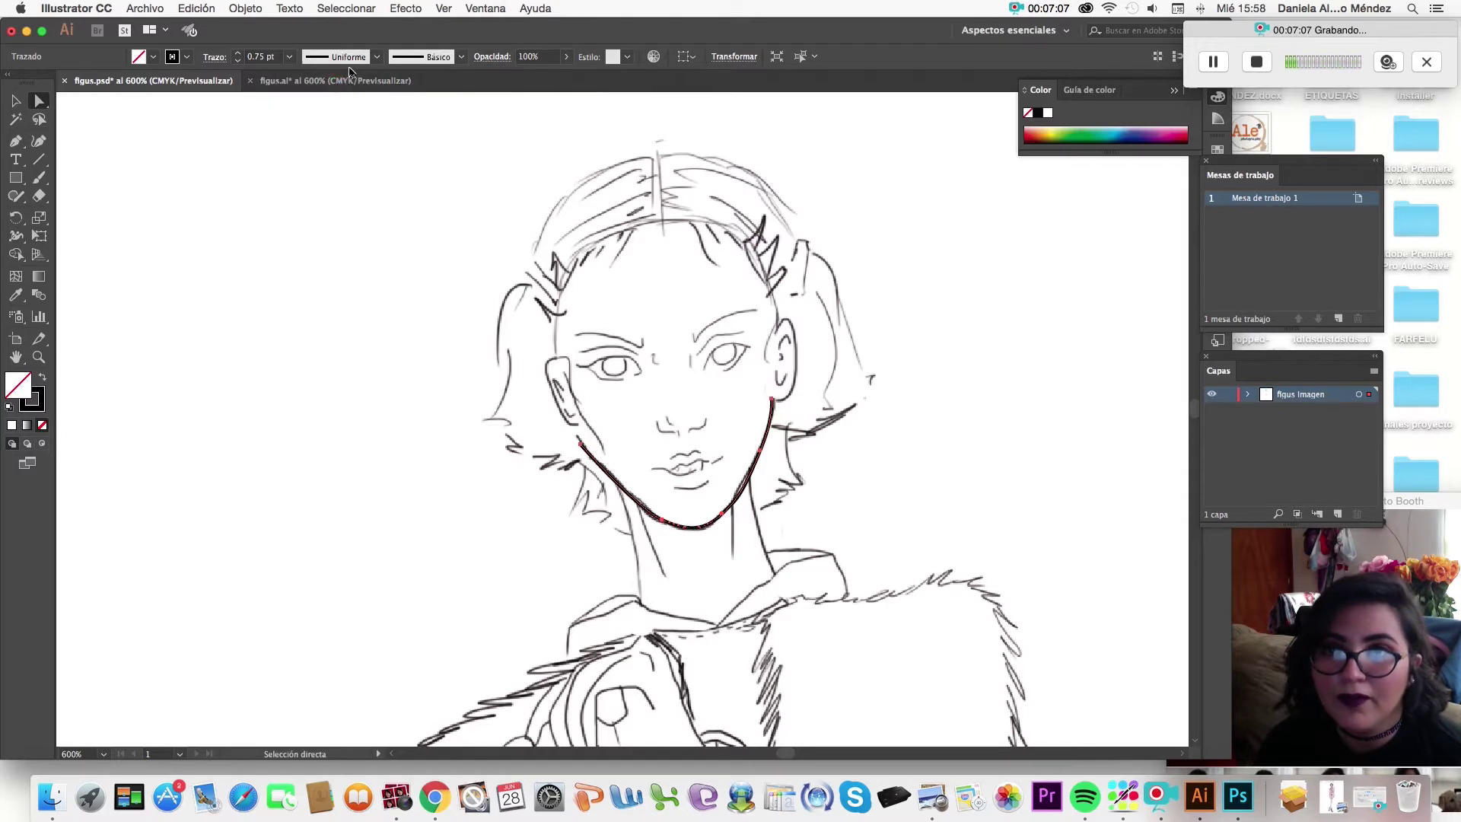
click(715, 571)
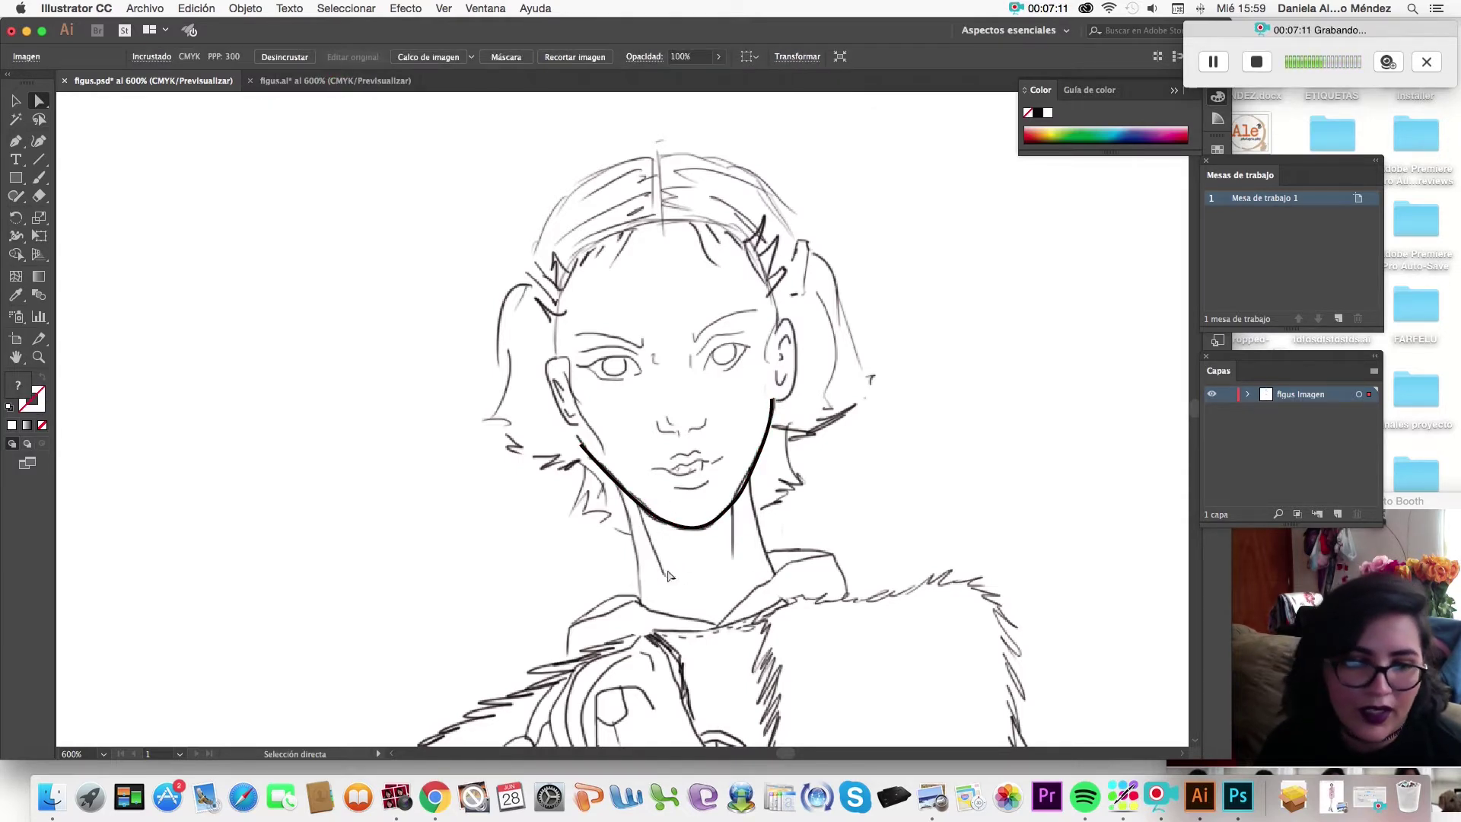
Choose the Pen tool, resize and reposition the Illustrator window, and show the Stroke panel.
click(17, 141)
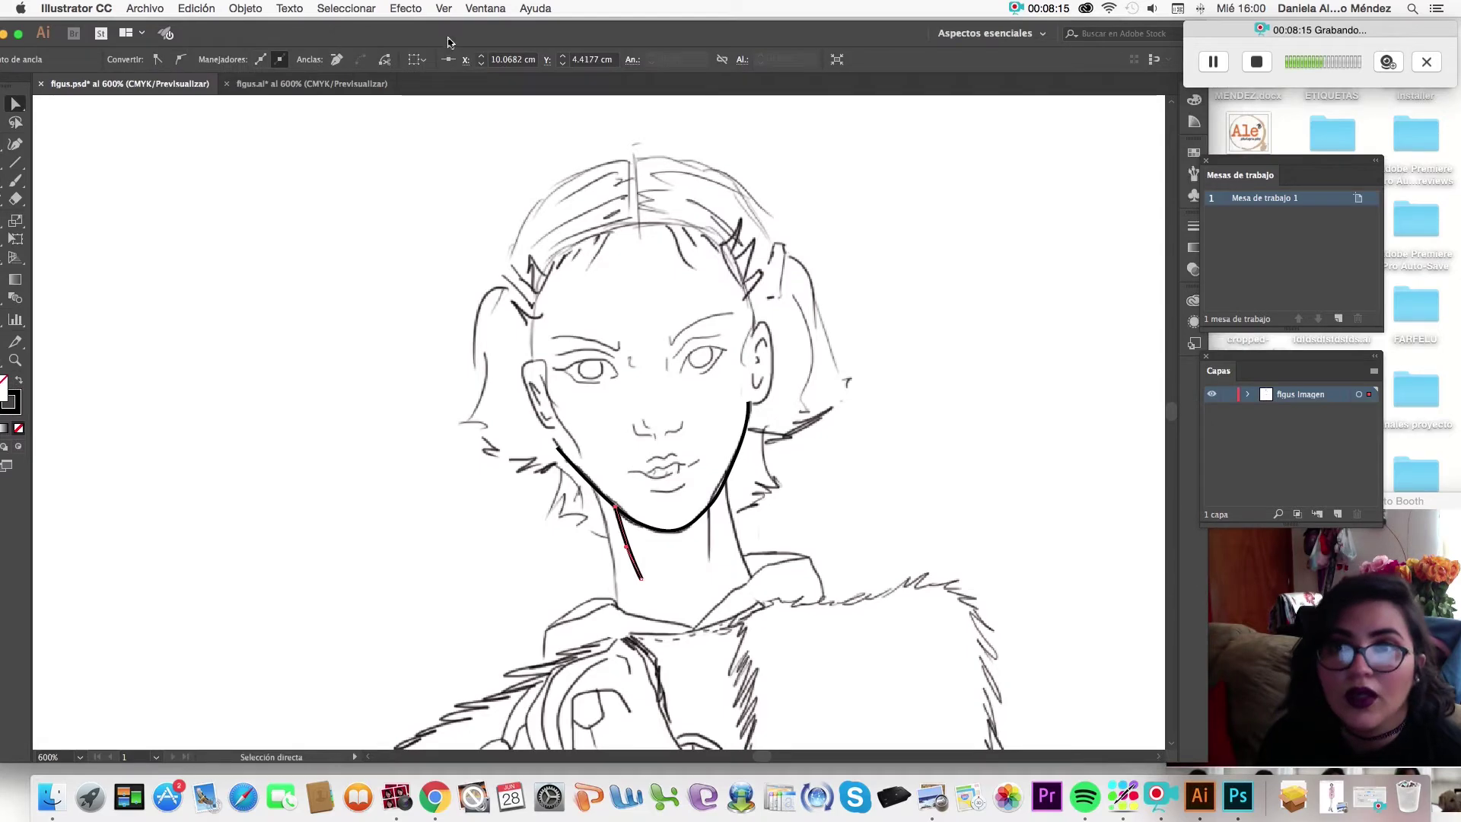
drag(449, 42, 483, 38)
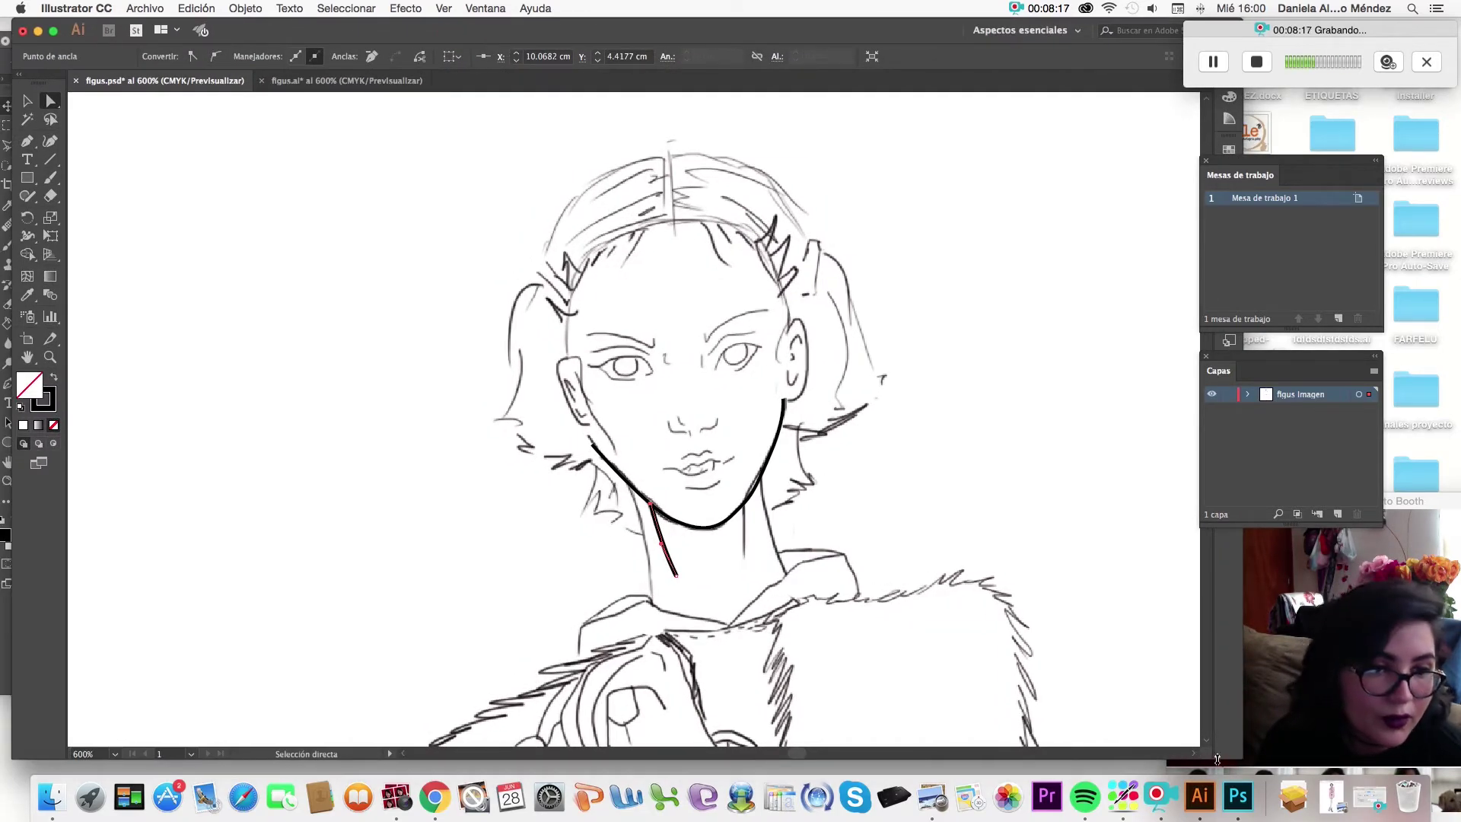
drag(1235, 758, 1192, 753)
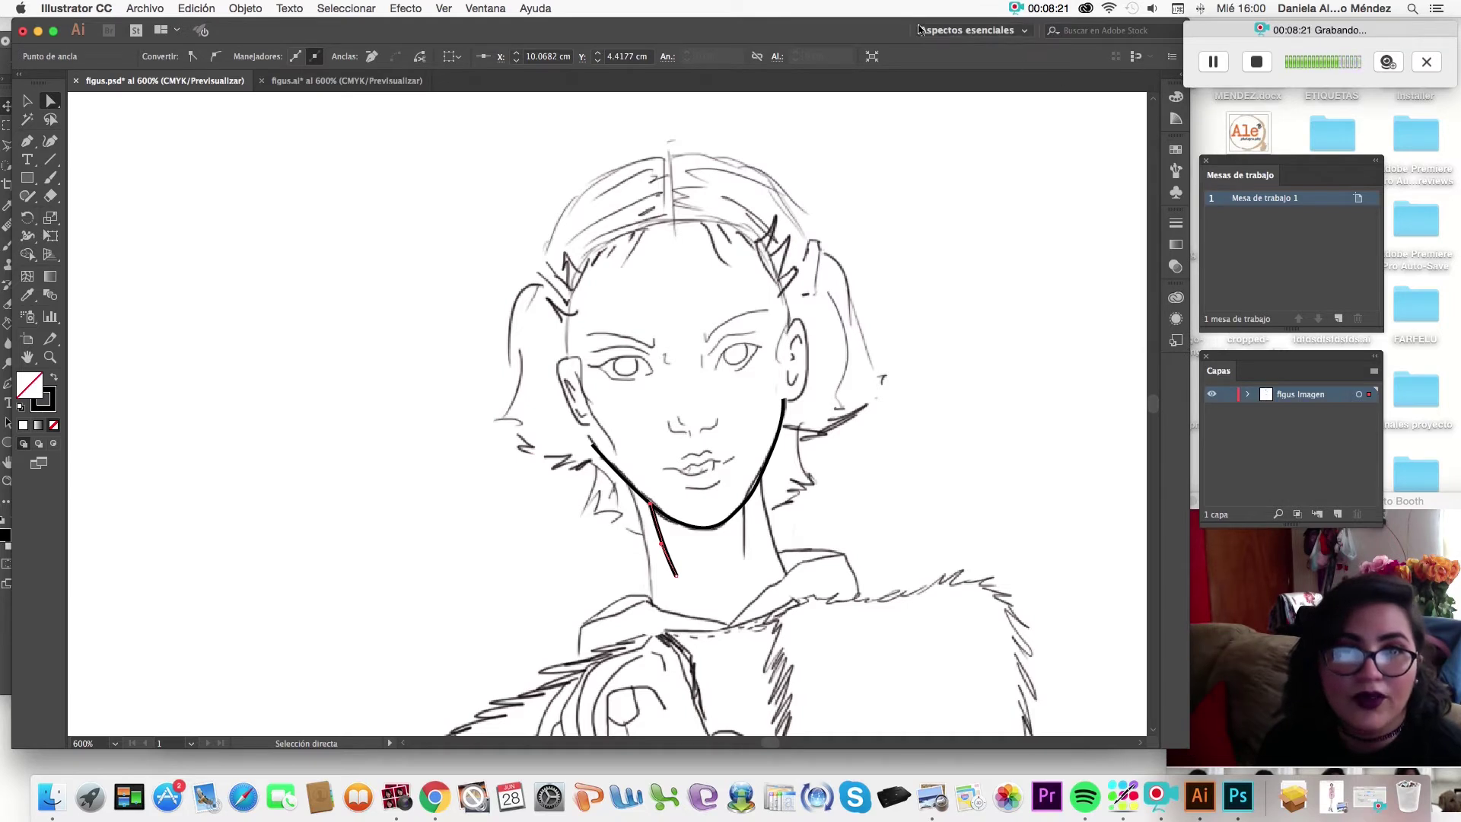
drag(776, 35, 765, 35)
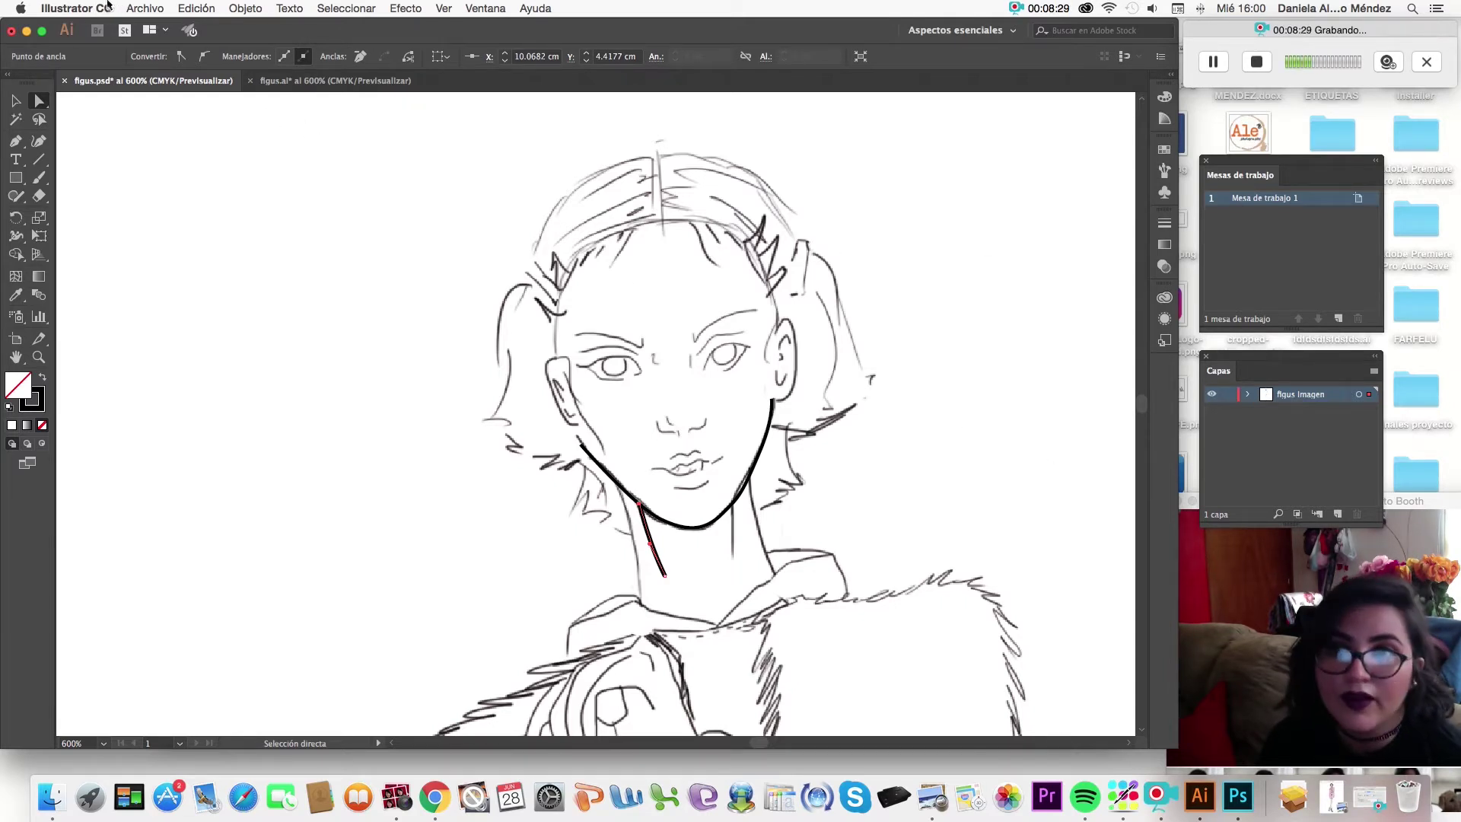
scroll(753, 347, down, 1)
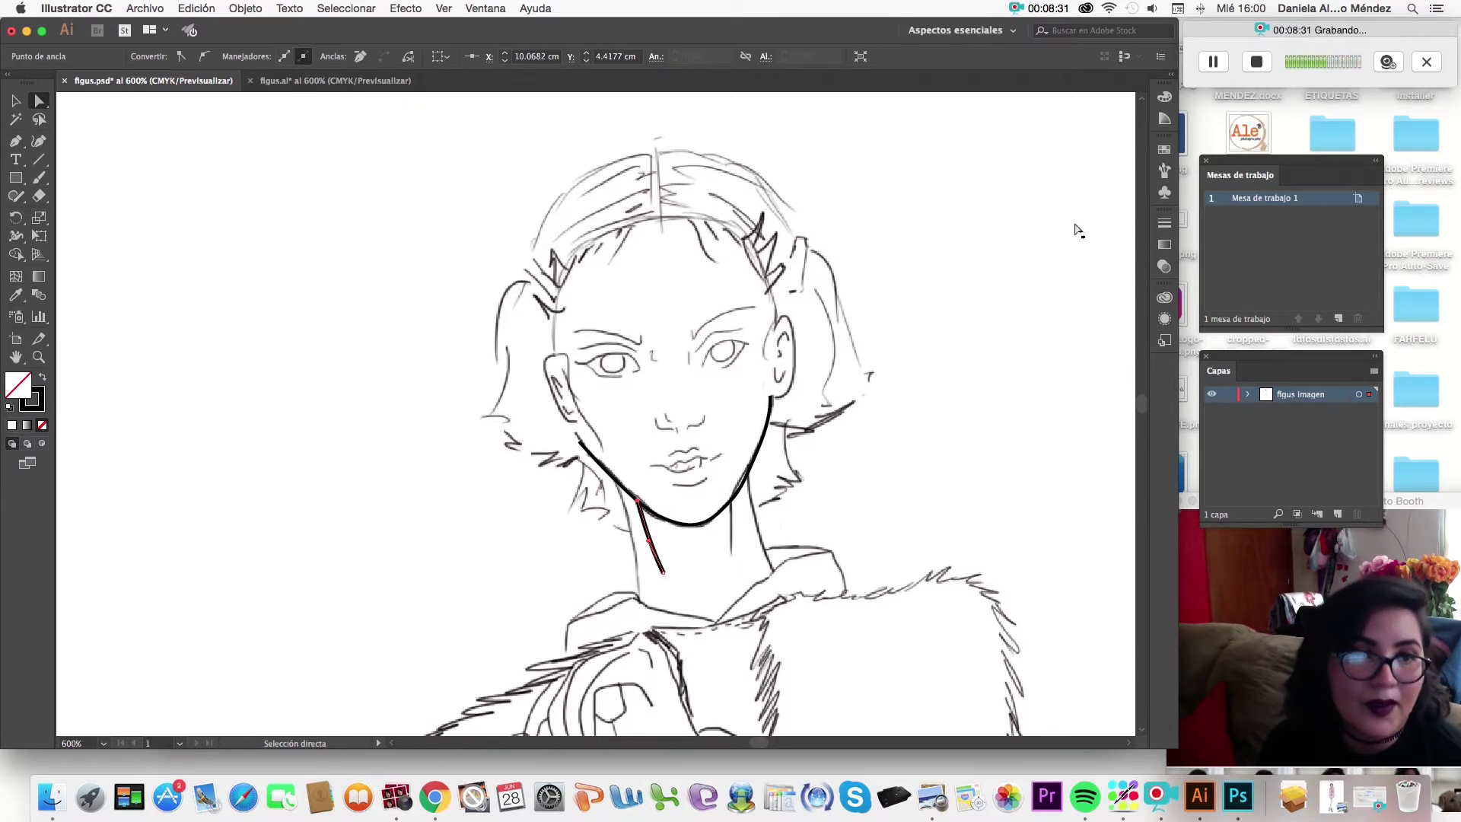
click(1165, 223)
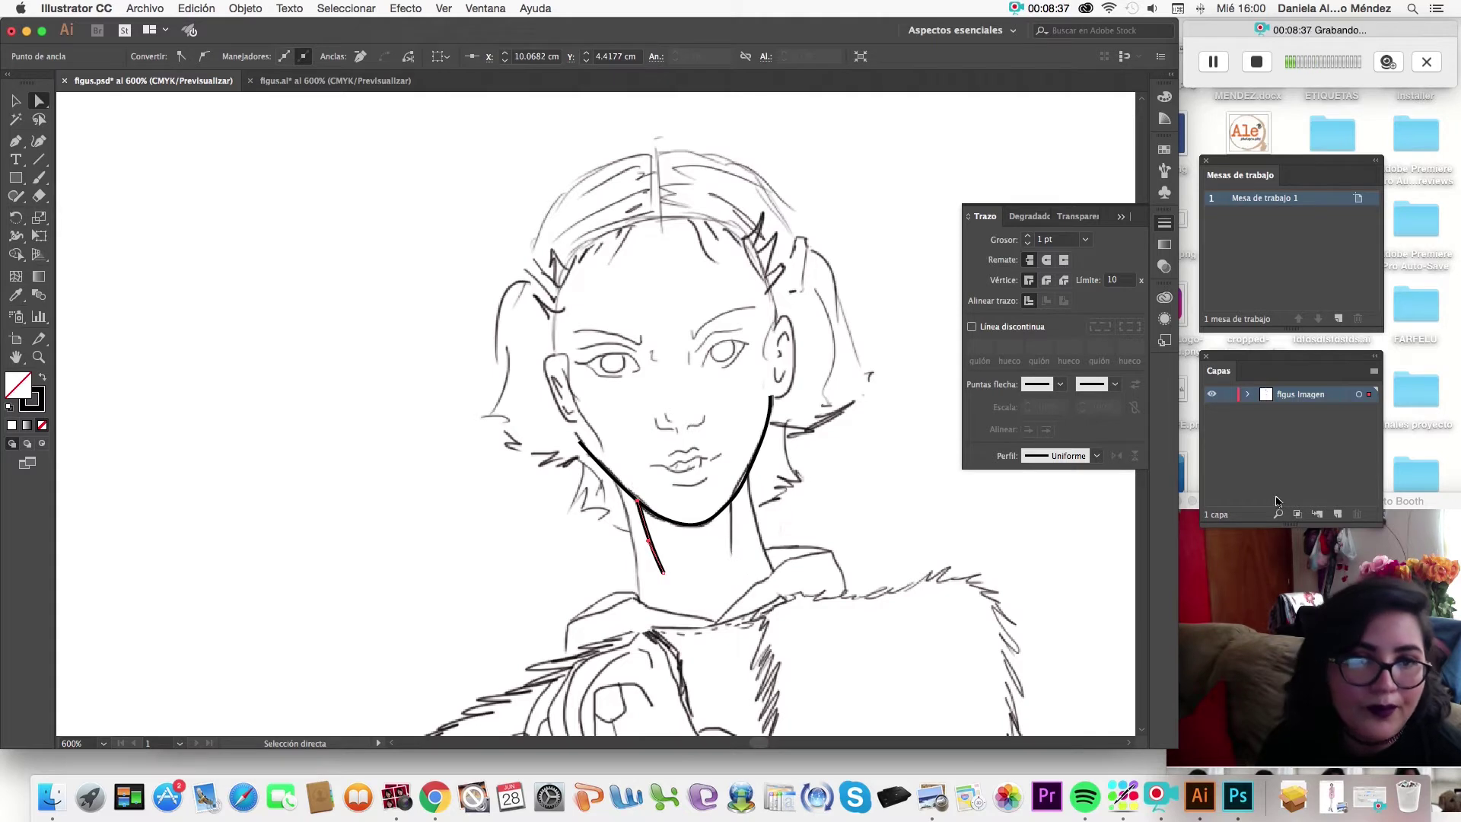
Check the width profile list and toggle the sketch layer's visibility off and on.
click(1094, 456)
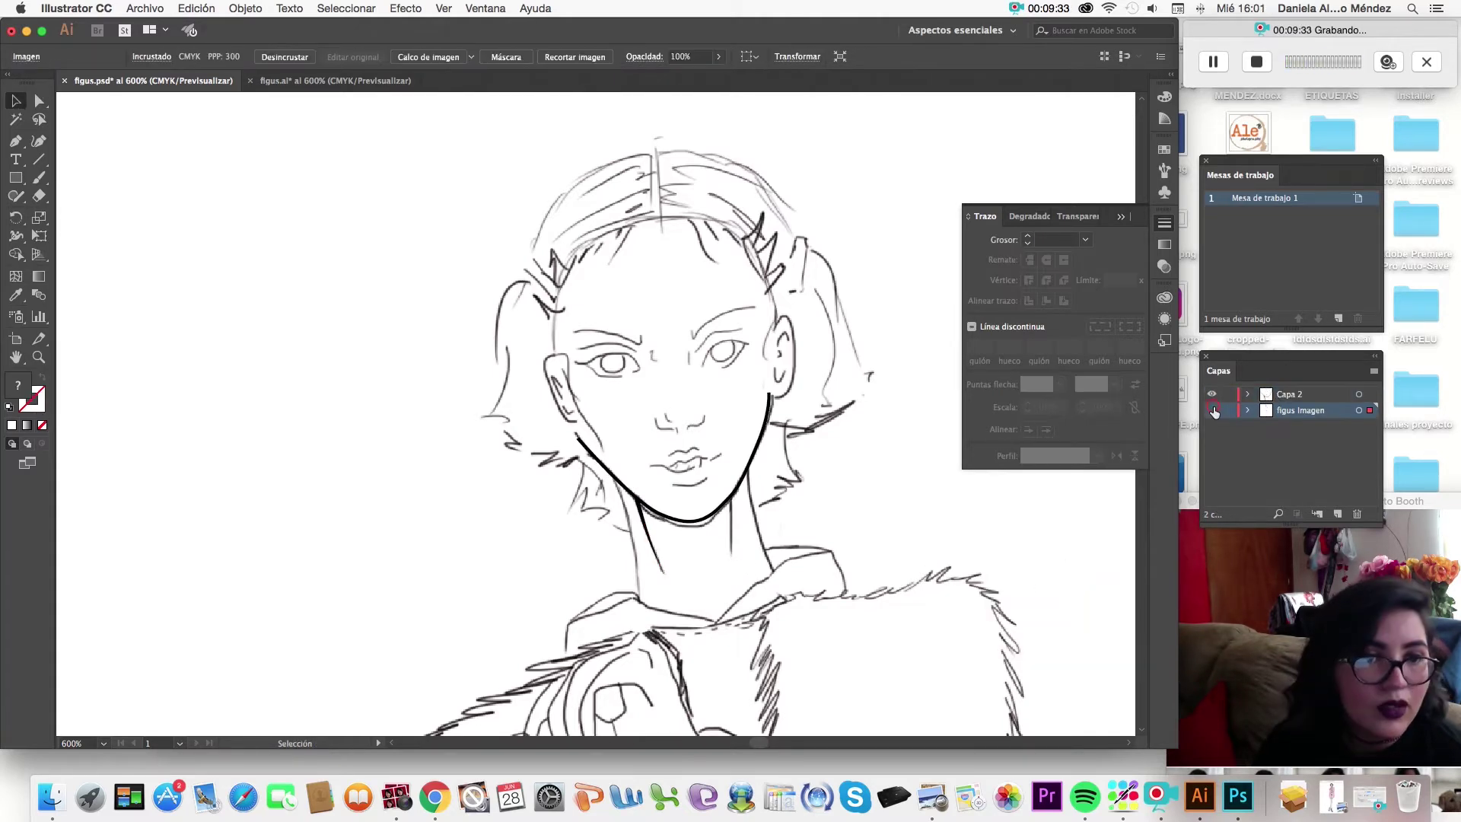
click(1212, 410)
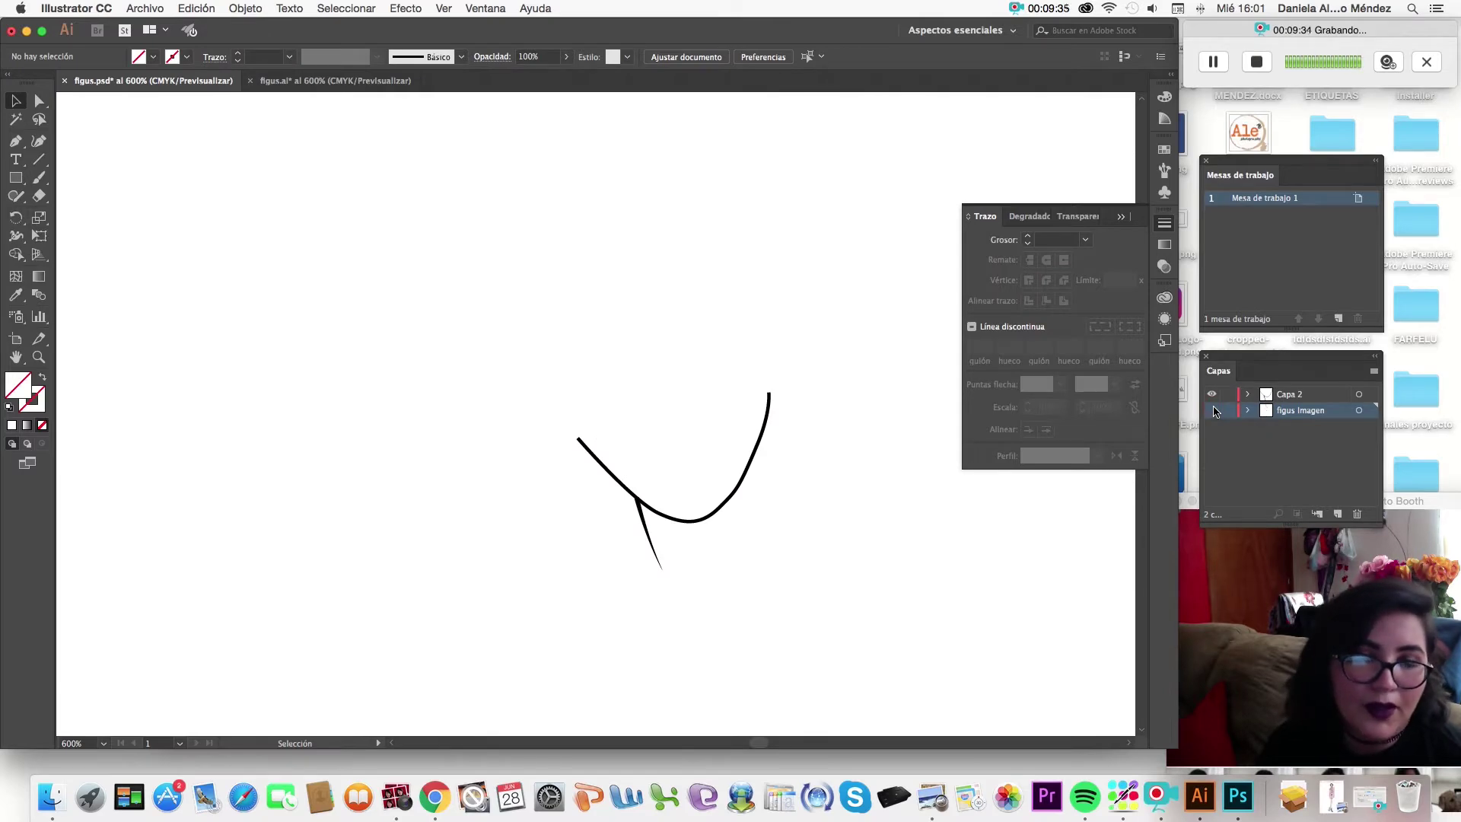
click(1213, 410)
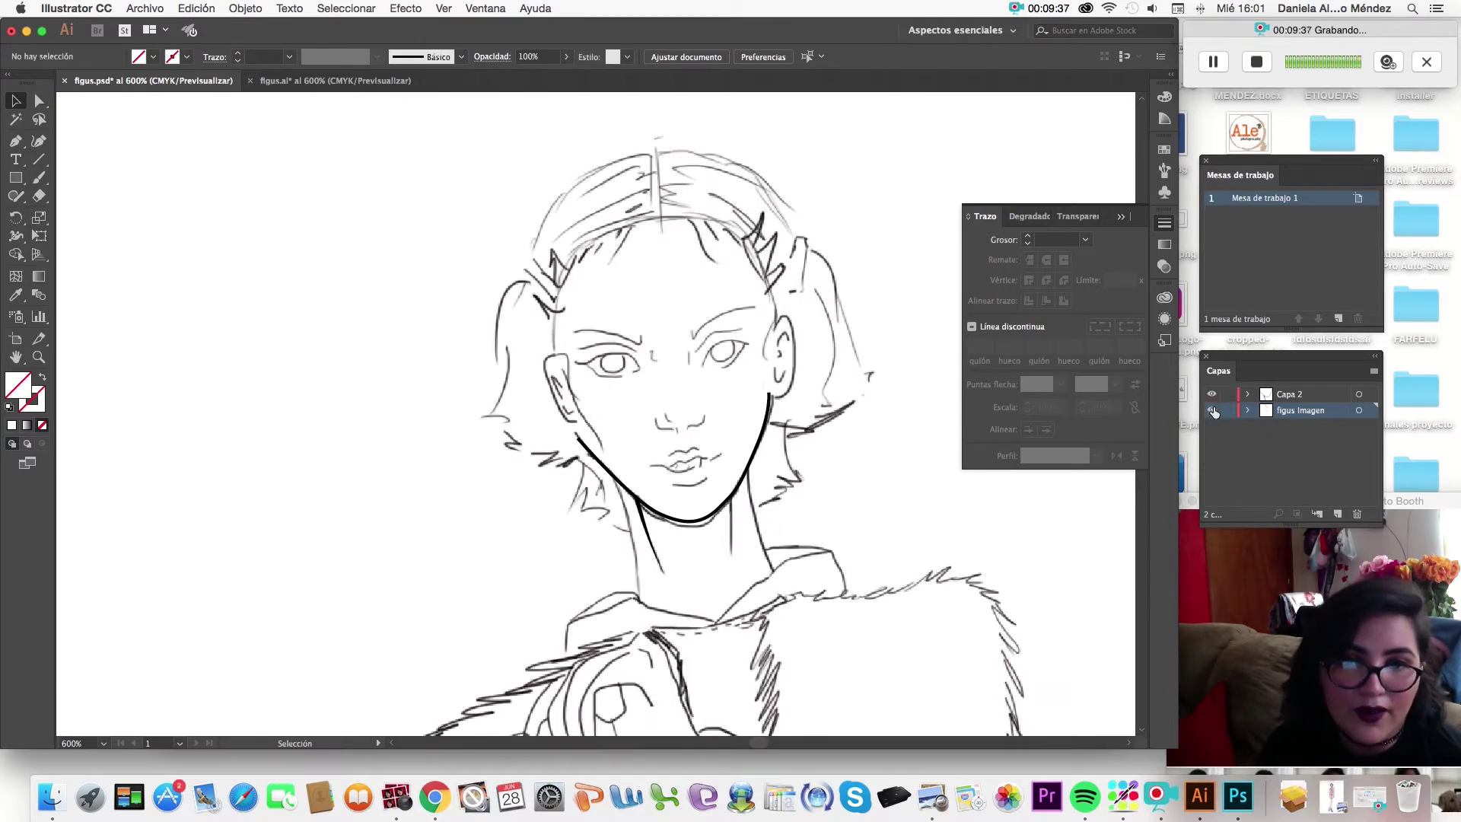
Scroll through the whole figure, then switch to the figus.ai example document.
scroll(560, 415, down, 3)
scroll(559, 415, down, 3)
scroll(559, 414, down, 5)
scroll(559, 415, down, 5)
scroll(560, 415, down, 5)
scroll(559, 415, down, 4)
scroll(560, 414, down, 5)
scroll(560, 415, down, 3)
scroll(559, 415, down, 3)
scroll(560, 415, down, 3)
scroll(559, 415, up, 2)
scroll(559, 415, up, 5)
scroll(560, 415, up, 5)
scroll(559, 415, up, 5)
scroll(560, 415, up, 5)
scroll(559, 415, right, 3)
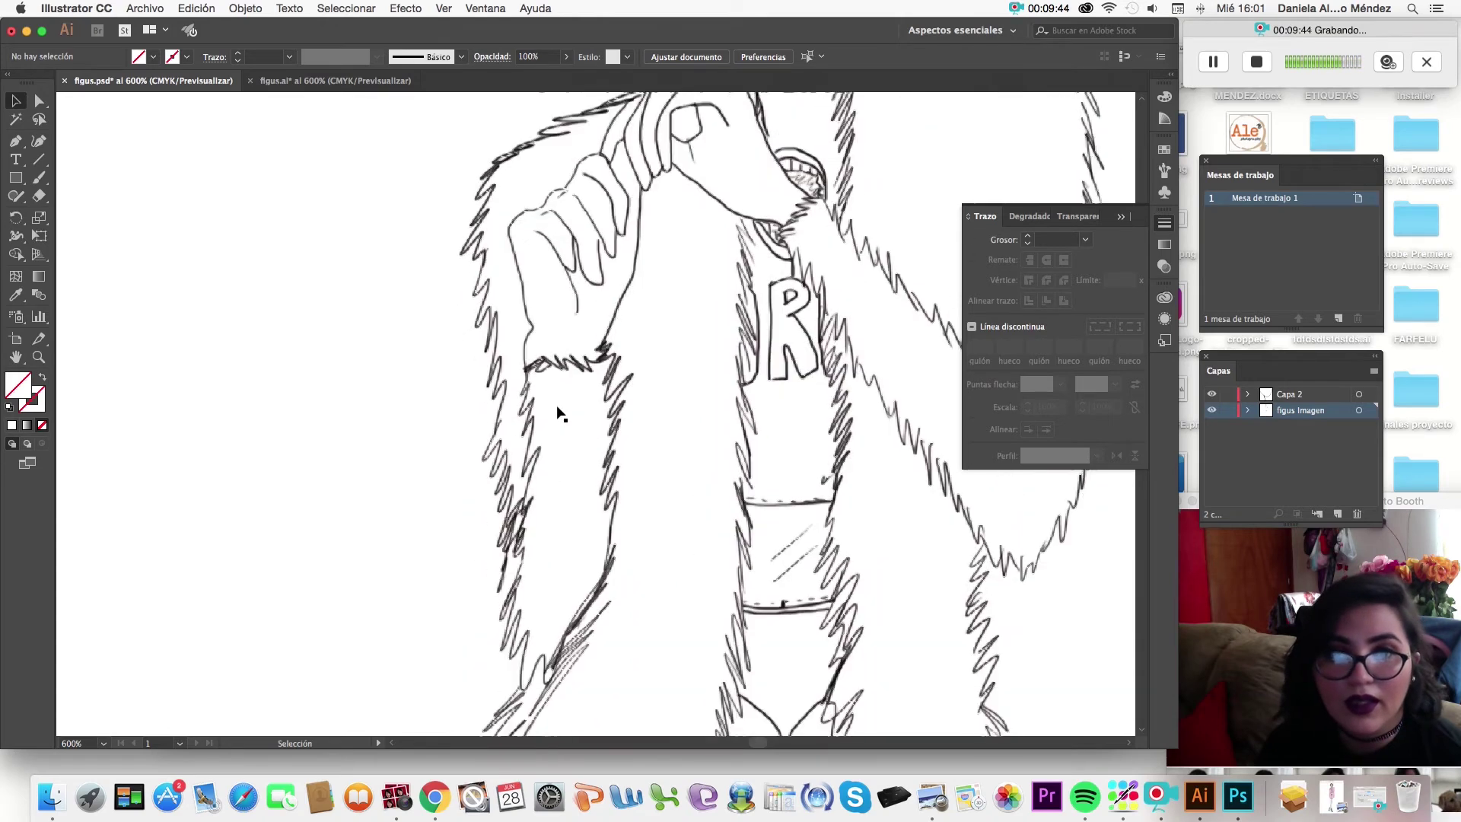
scroll(559, 415, up, 2)
scroll(559, 415, up, 5)
scroll(559, 415, up, 3)
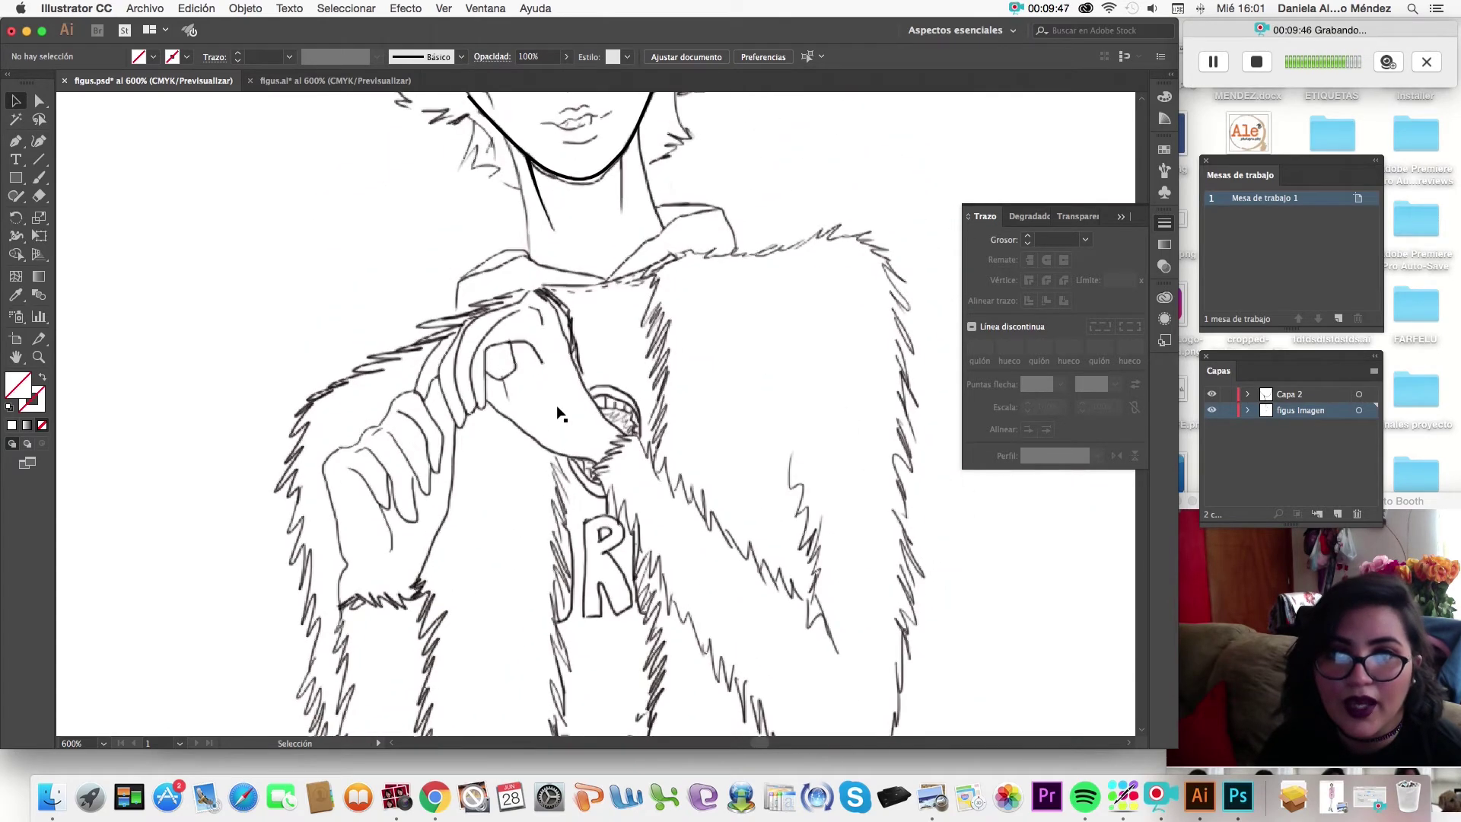
scroll(559, 415, up, 3)
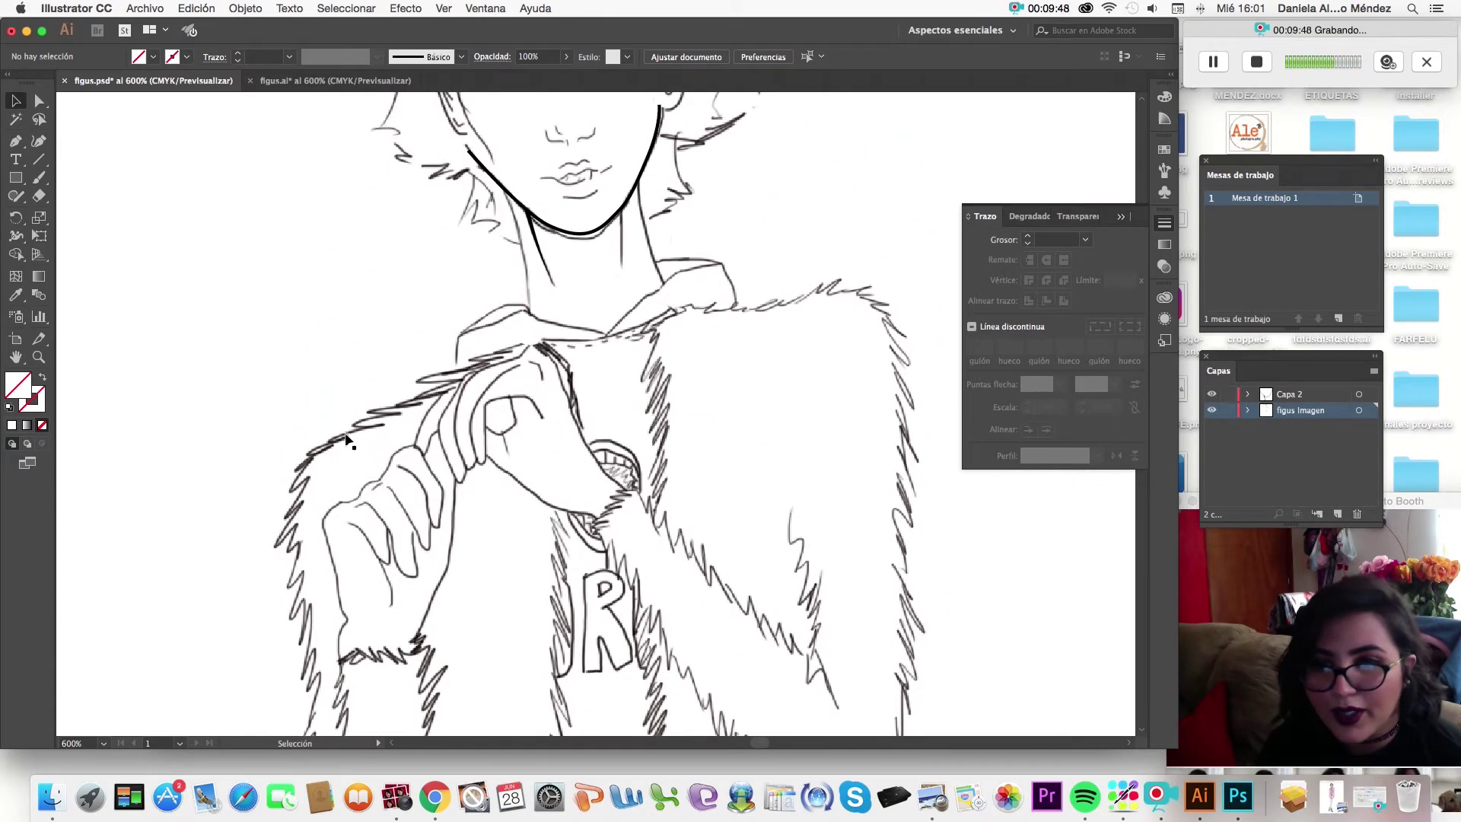
click(322, 83)
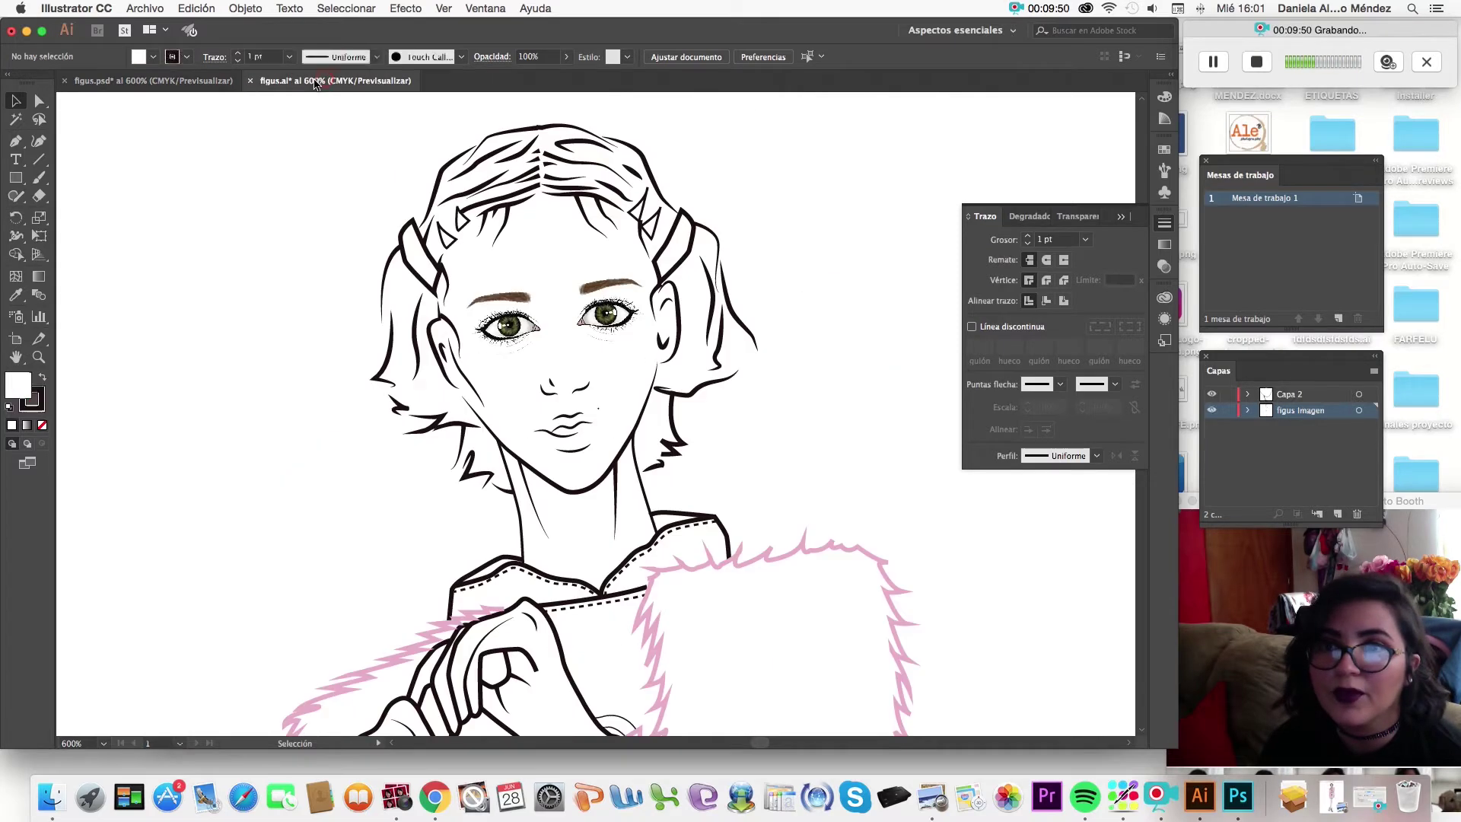
Scroll through the figus.ai example to inspect its line art.
scroll(691, 445, down, 3)
scroll(691, 446, down, 5)
scroll(691, 445, down, 3)
scroll(691, 446, down, 3)
scroll(691, 445, down, 3)
scroll(691, 445, down, 3)
scroll(691, 445, up, 5)
scroll(691, 445, up, 3)
scroll(691, 446, up, 1)
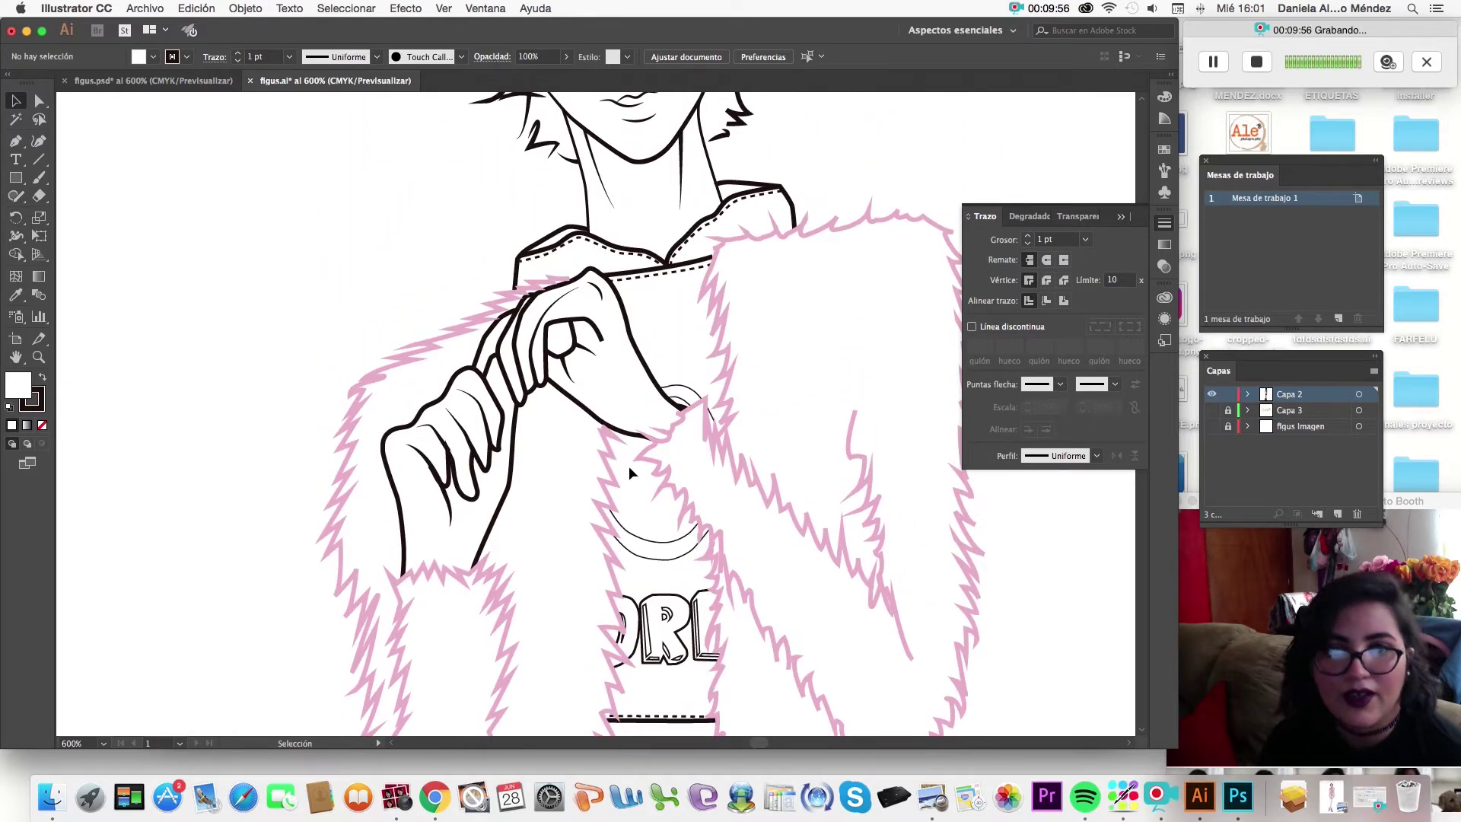
scroll(669, 529, up, 2)
scroll(669, 528, up, 1)
scroll(670, 528, down, 2)
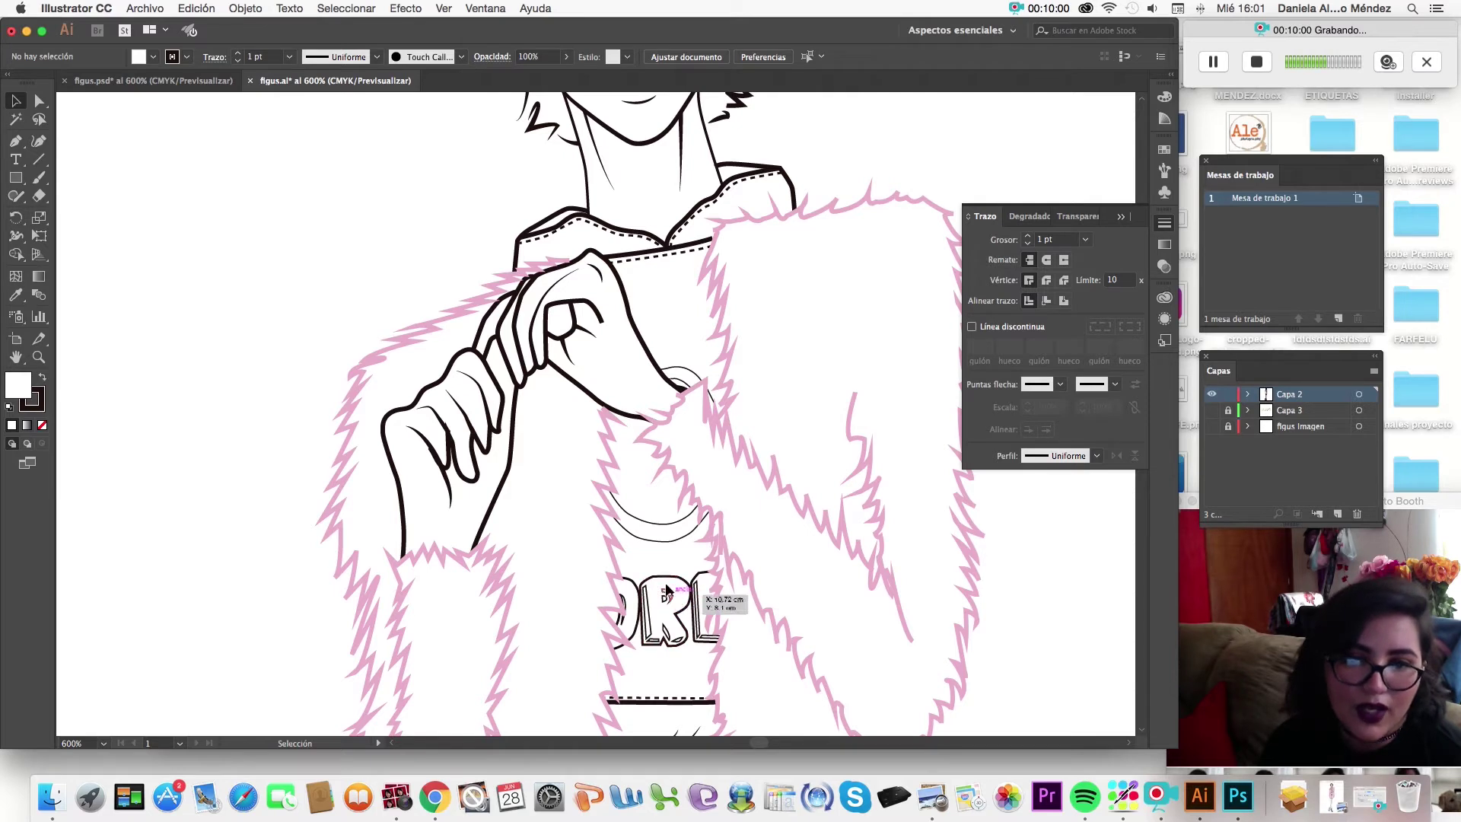
Select the chest lettering, the pink fur outline, then the hand's fold line with Direct Selection.
key(a)
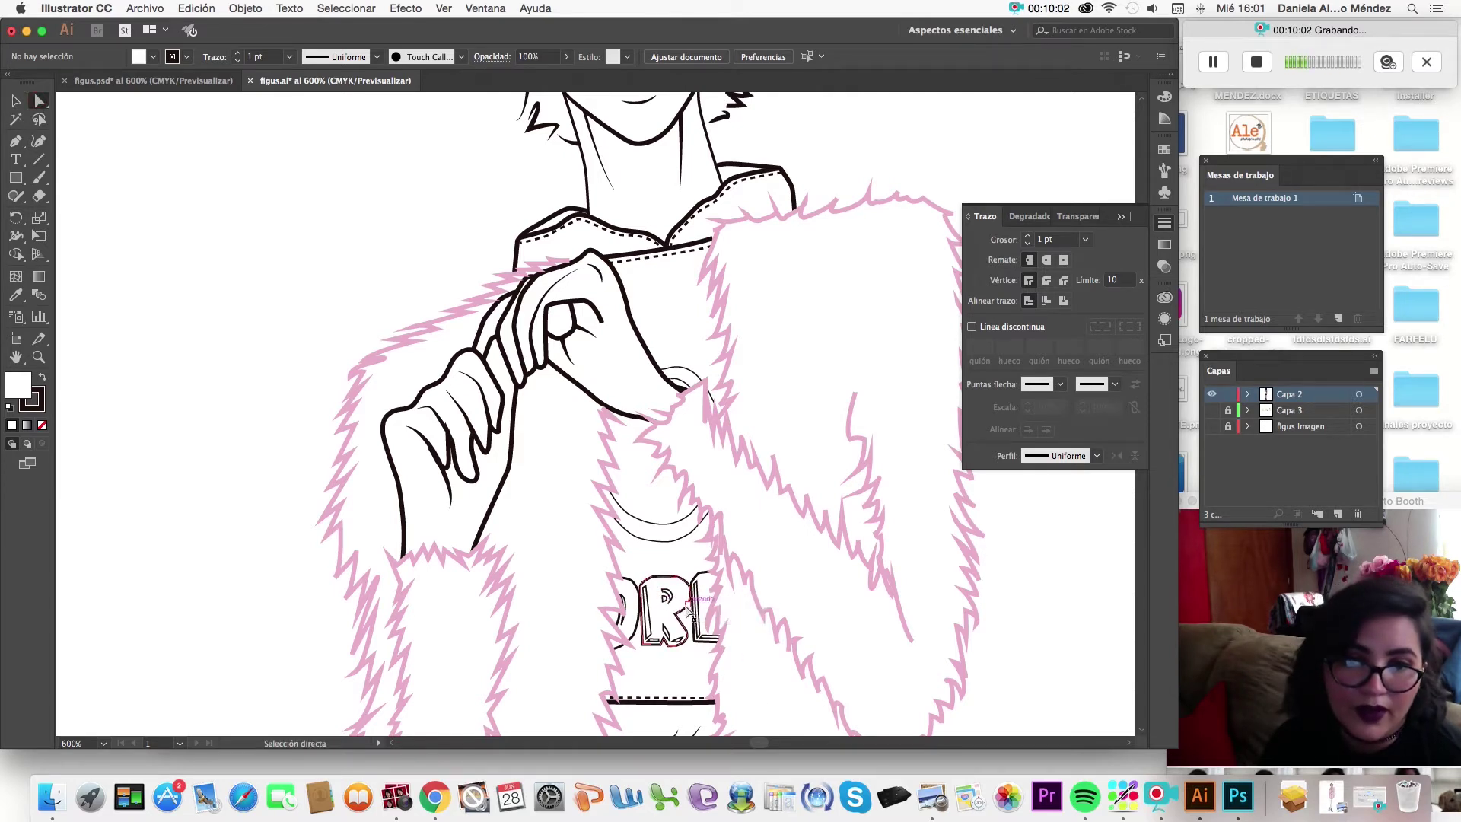
click(670, 608)
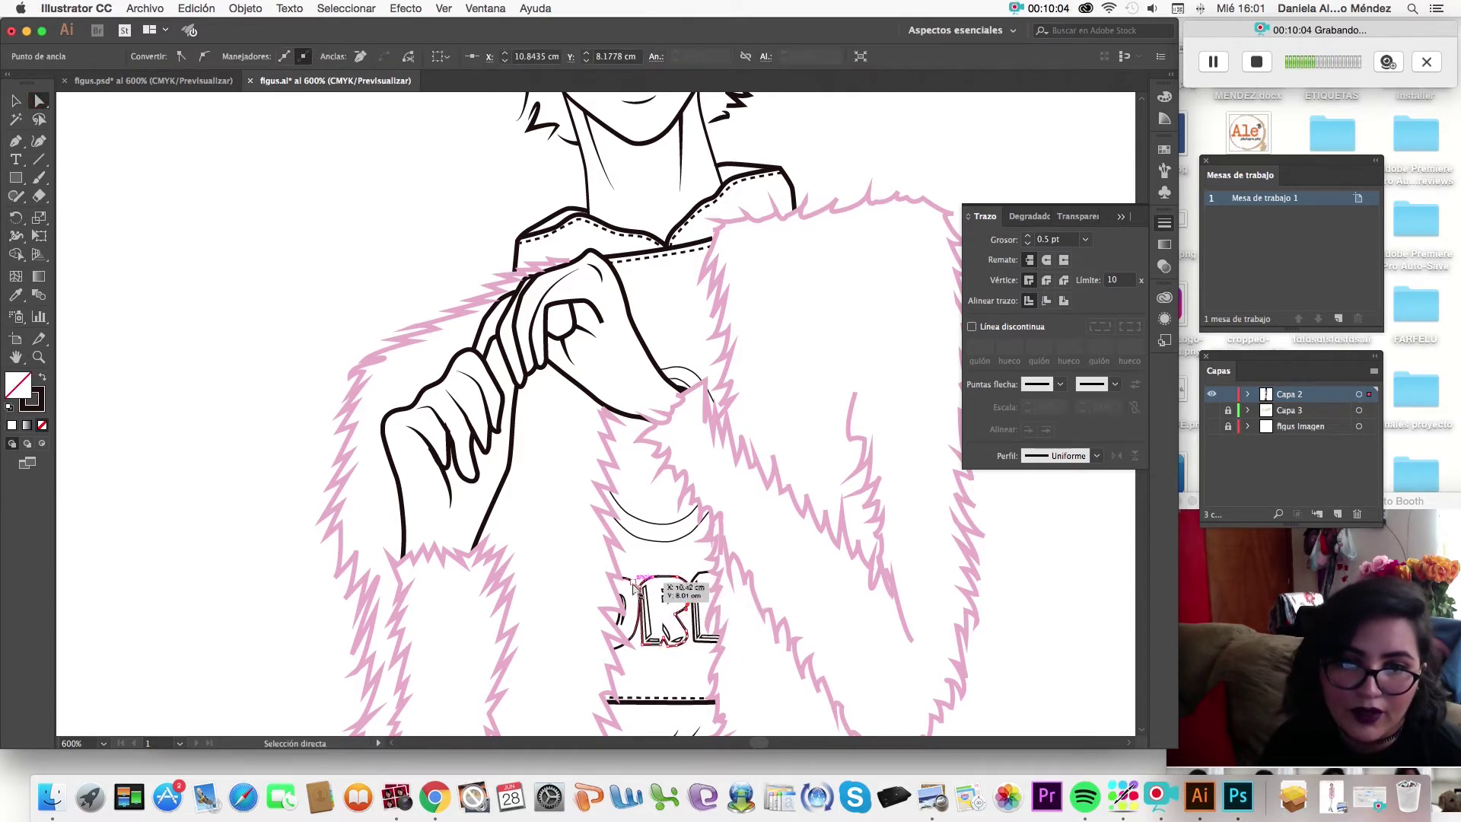
click(609, 541)
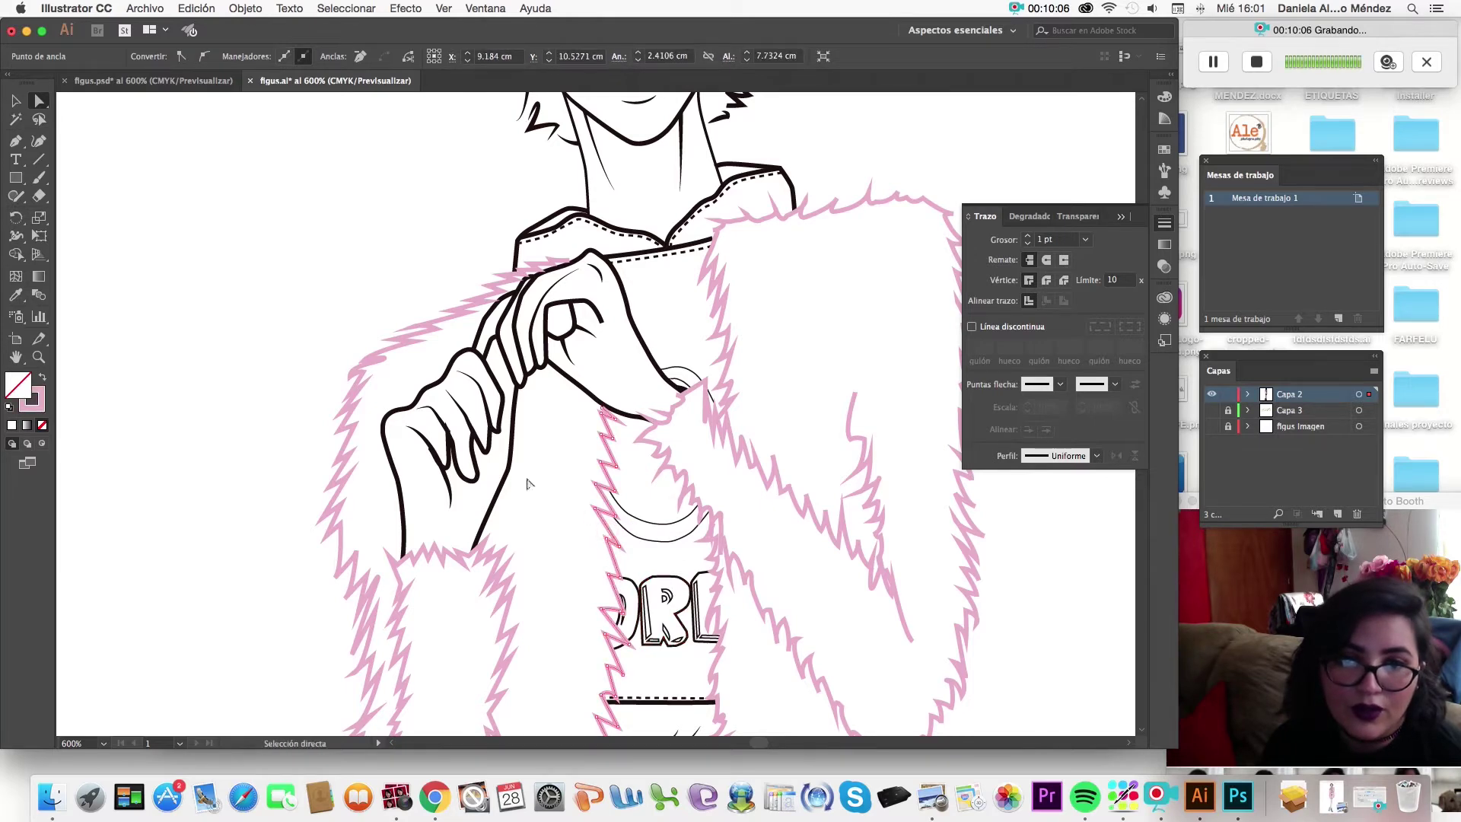
click(440, 455)
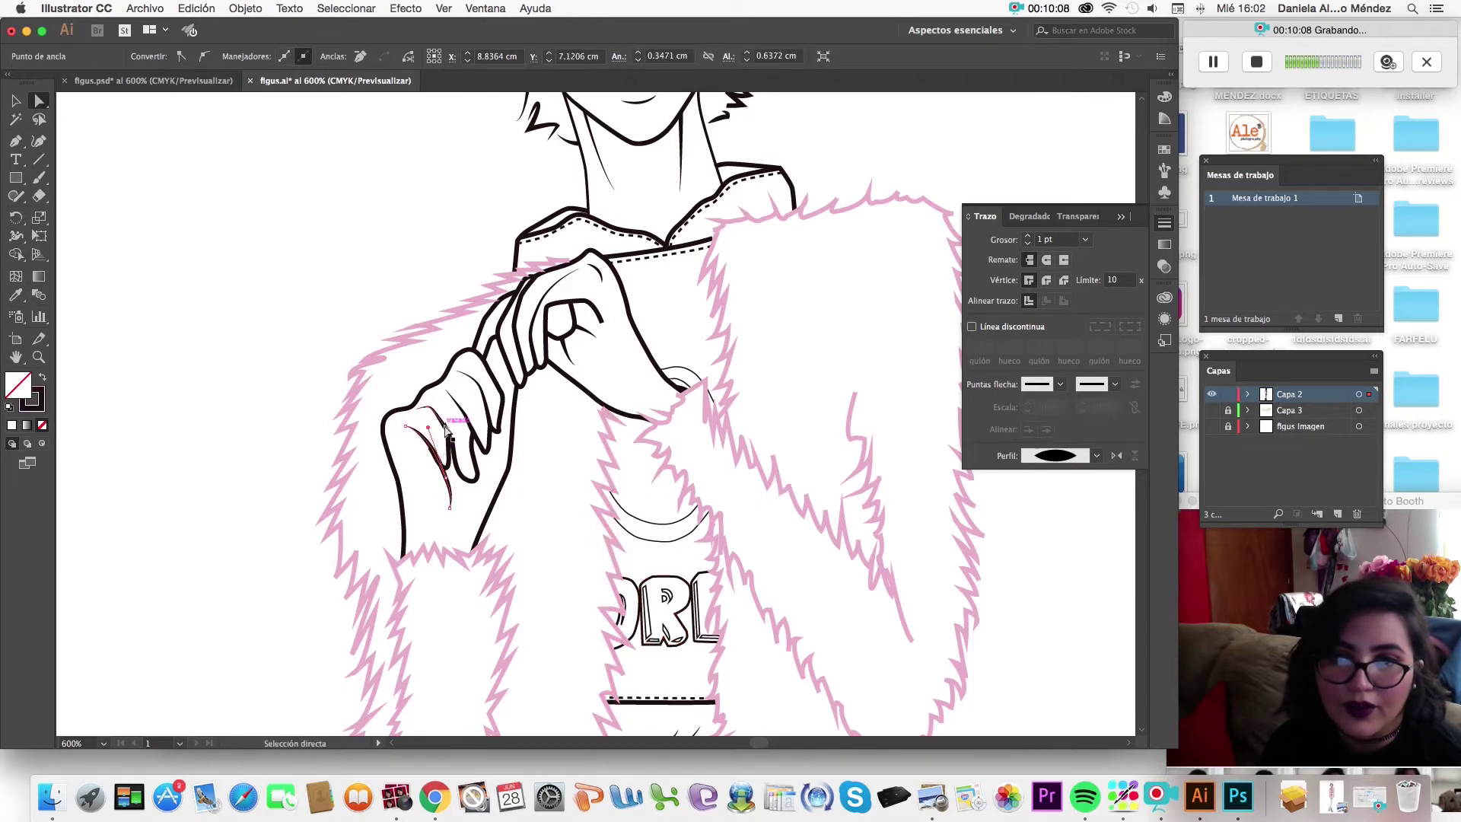
scroll(620, 507, up, 5)
scroll(620, 506, up, 3)
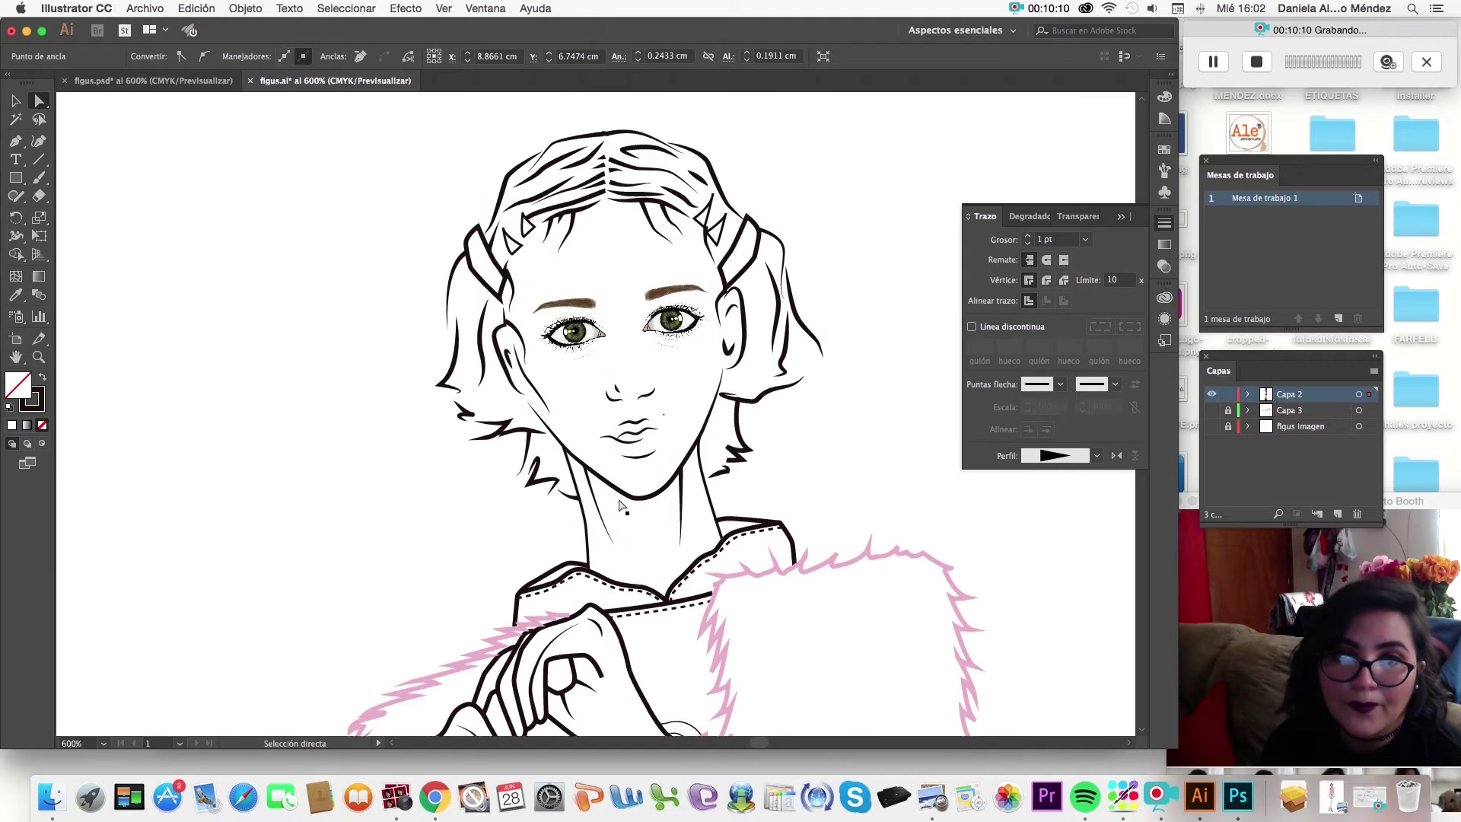
scroll(620, 506, up, 4)
click(588, 487)
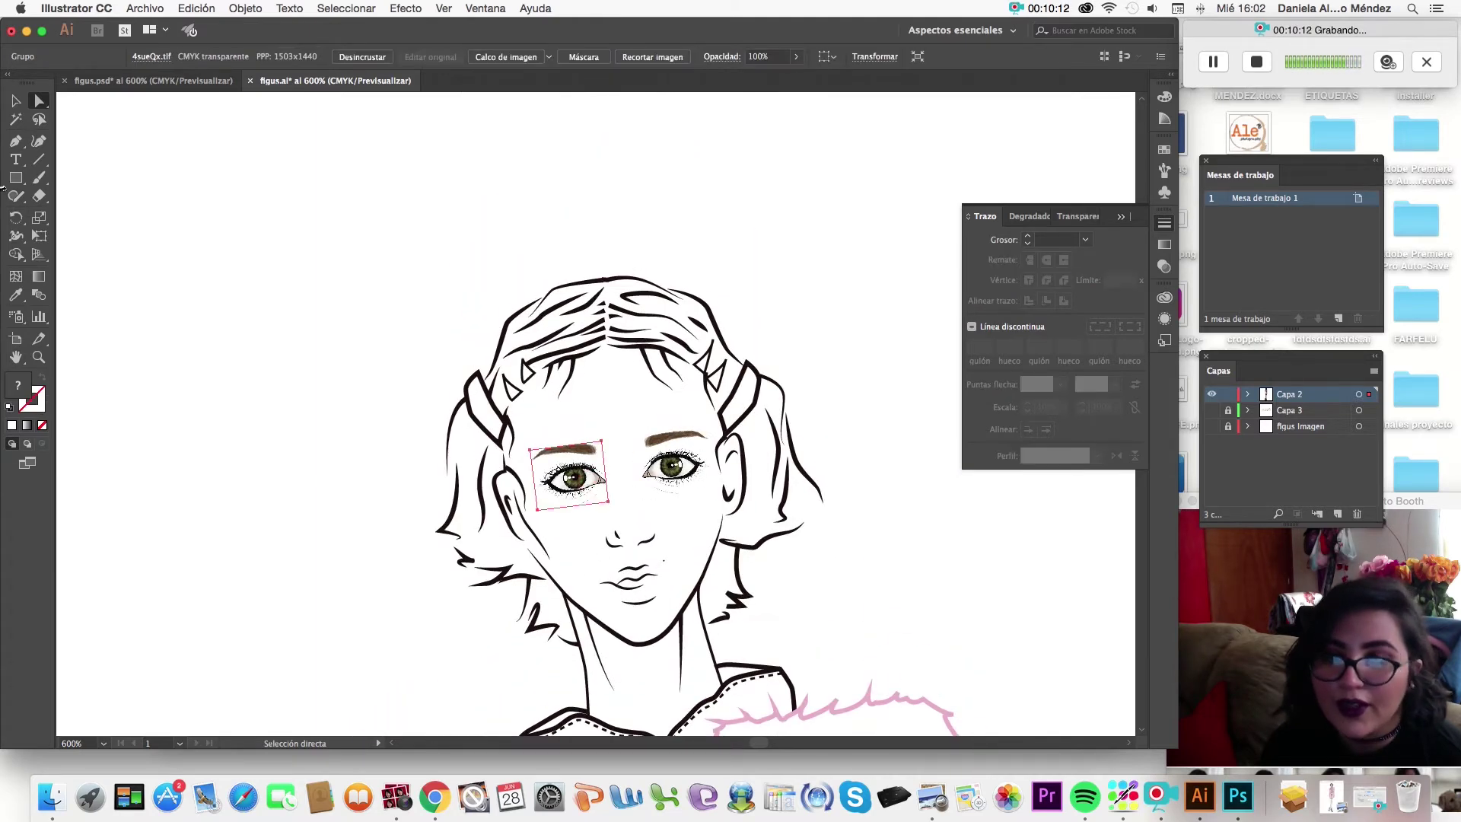
click(15, 101)
click(398, 247)
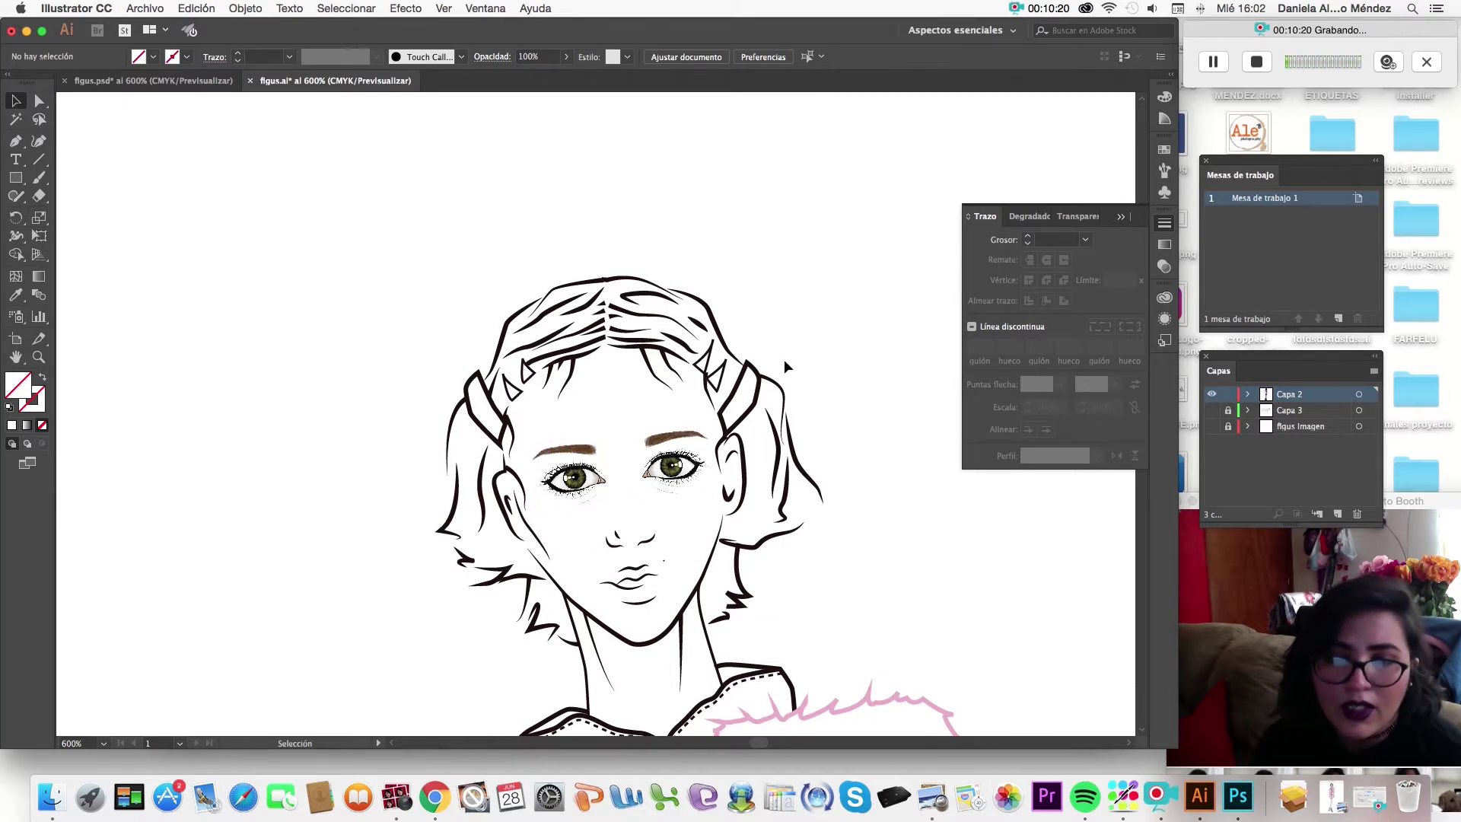
scroll(785, 360, down, 5)
scroll(785, 359, down, 5)
scroll(785, 359, up, 5)
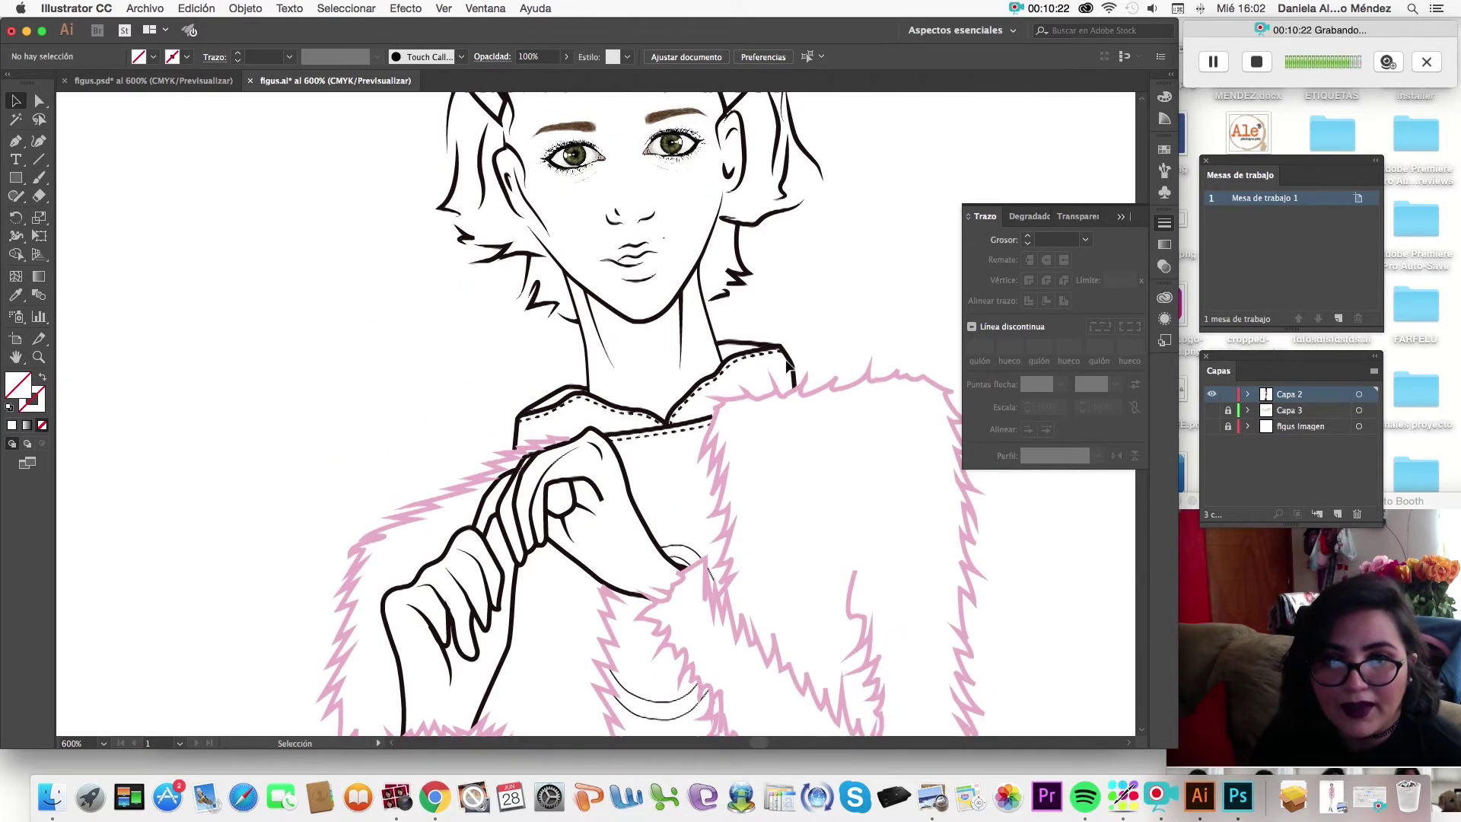
scroll(785, 359, up, 1)
scroll(786, 359, up, 2)
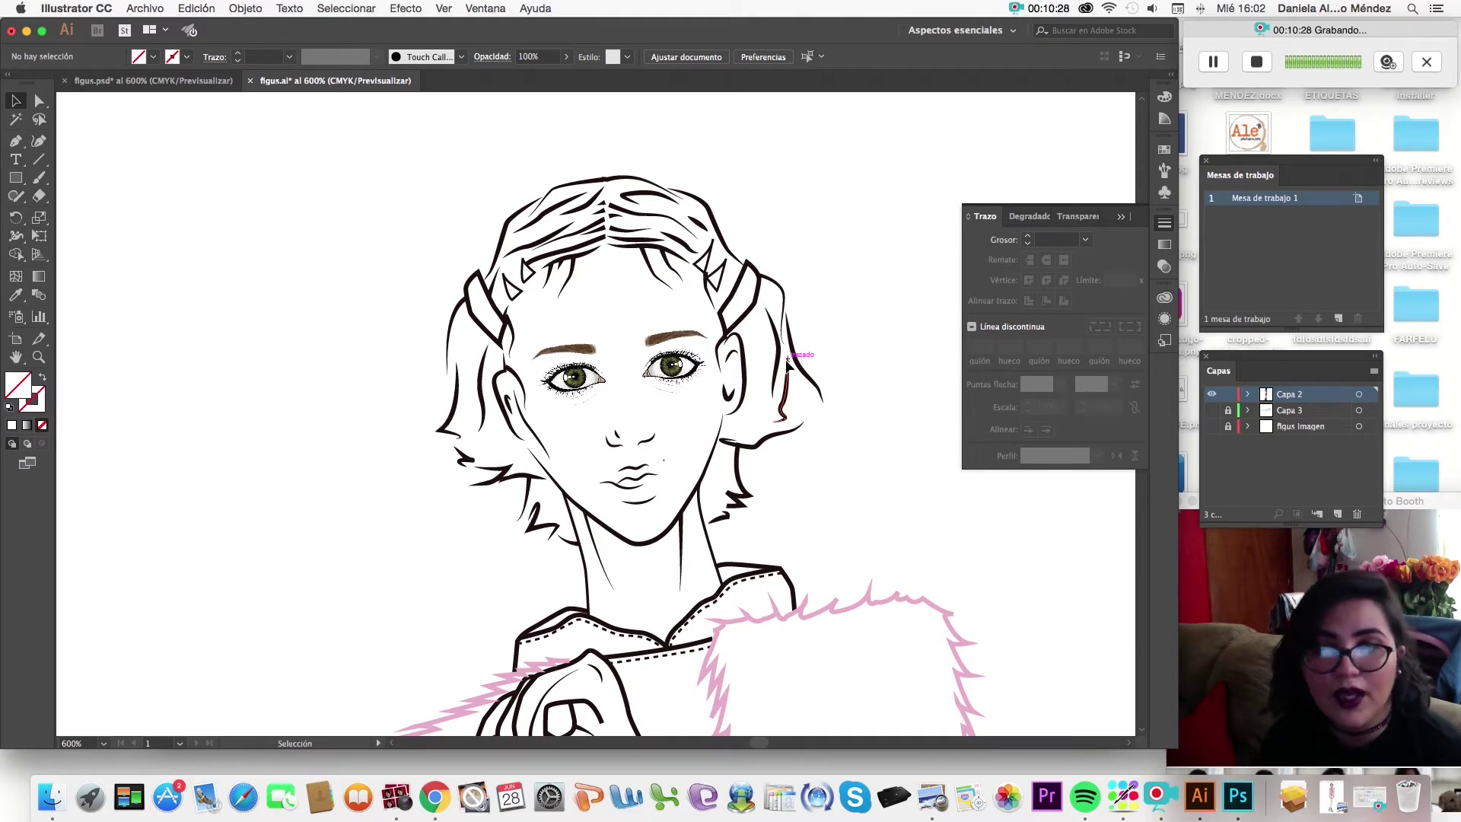
scroll(786, 357, down, 4)
scroll(787, 358, up, 3)
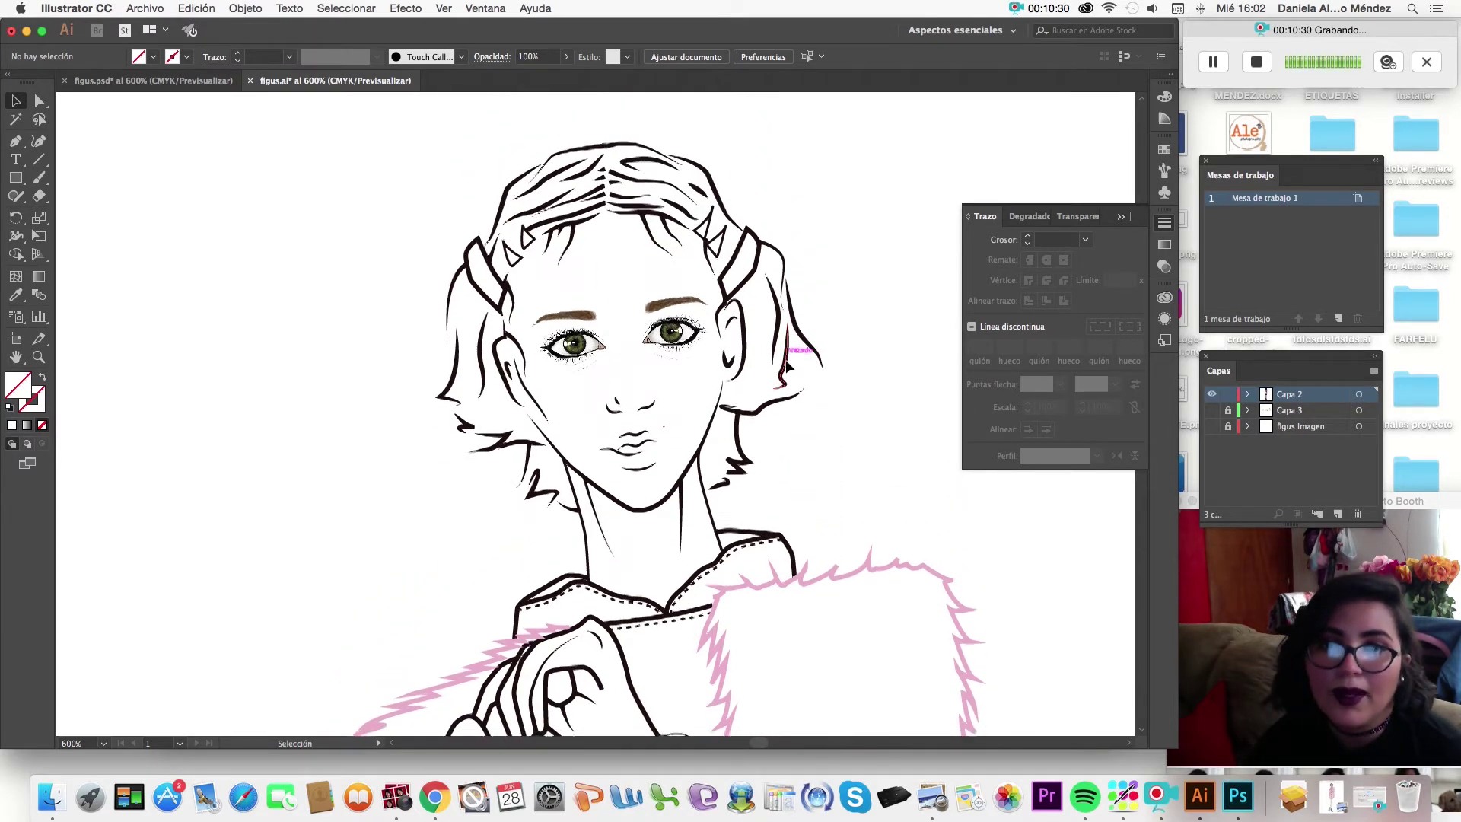
scroll(787, 366, down, 1)
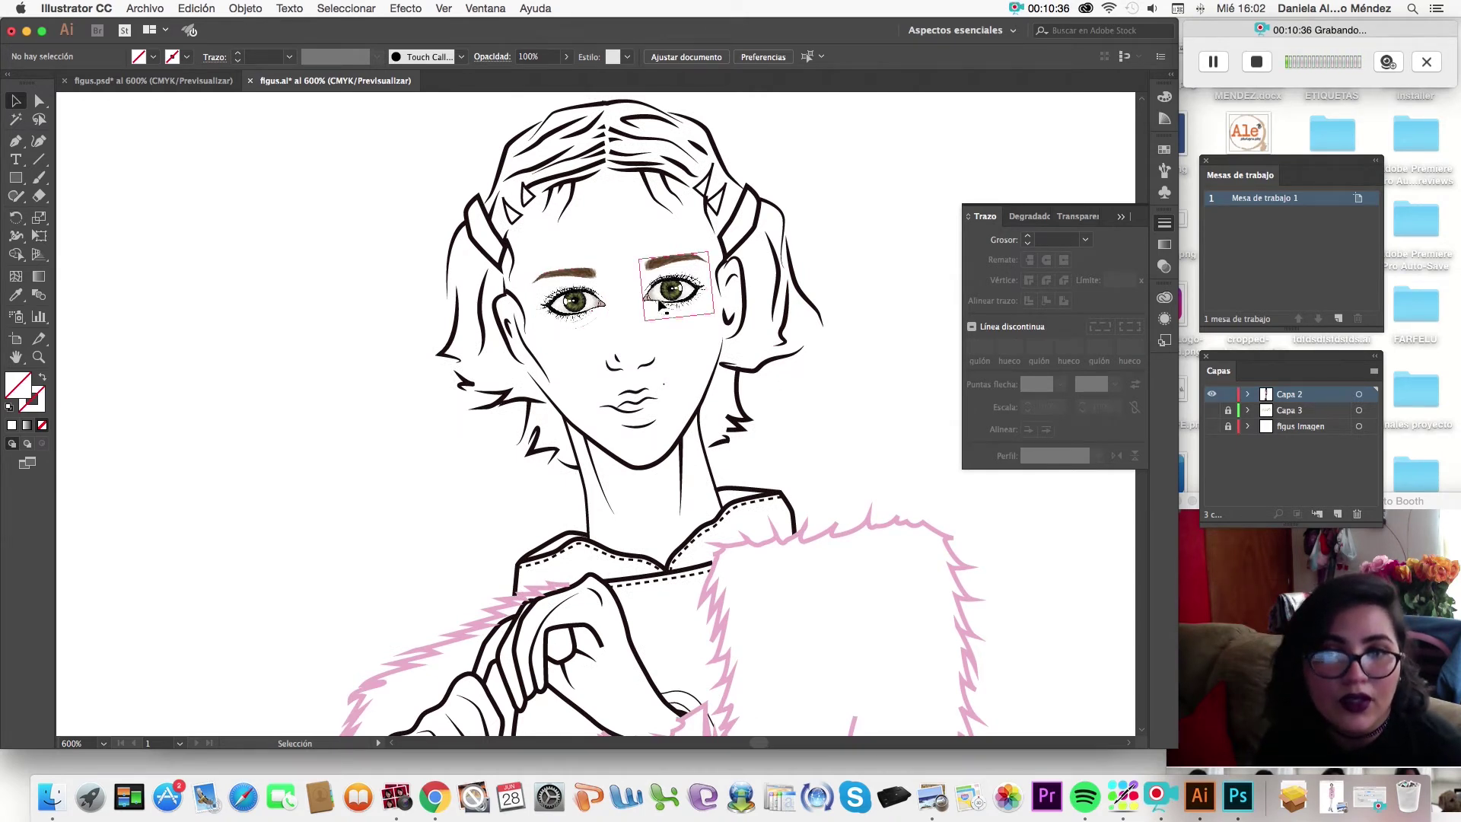
click(750, 312)
click(827, 312)
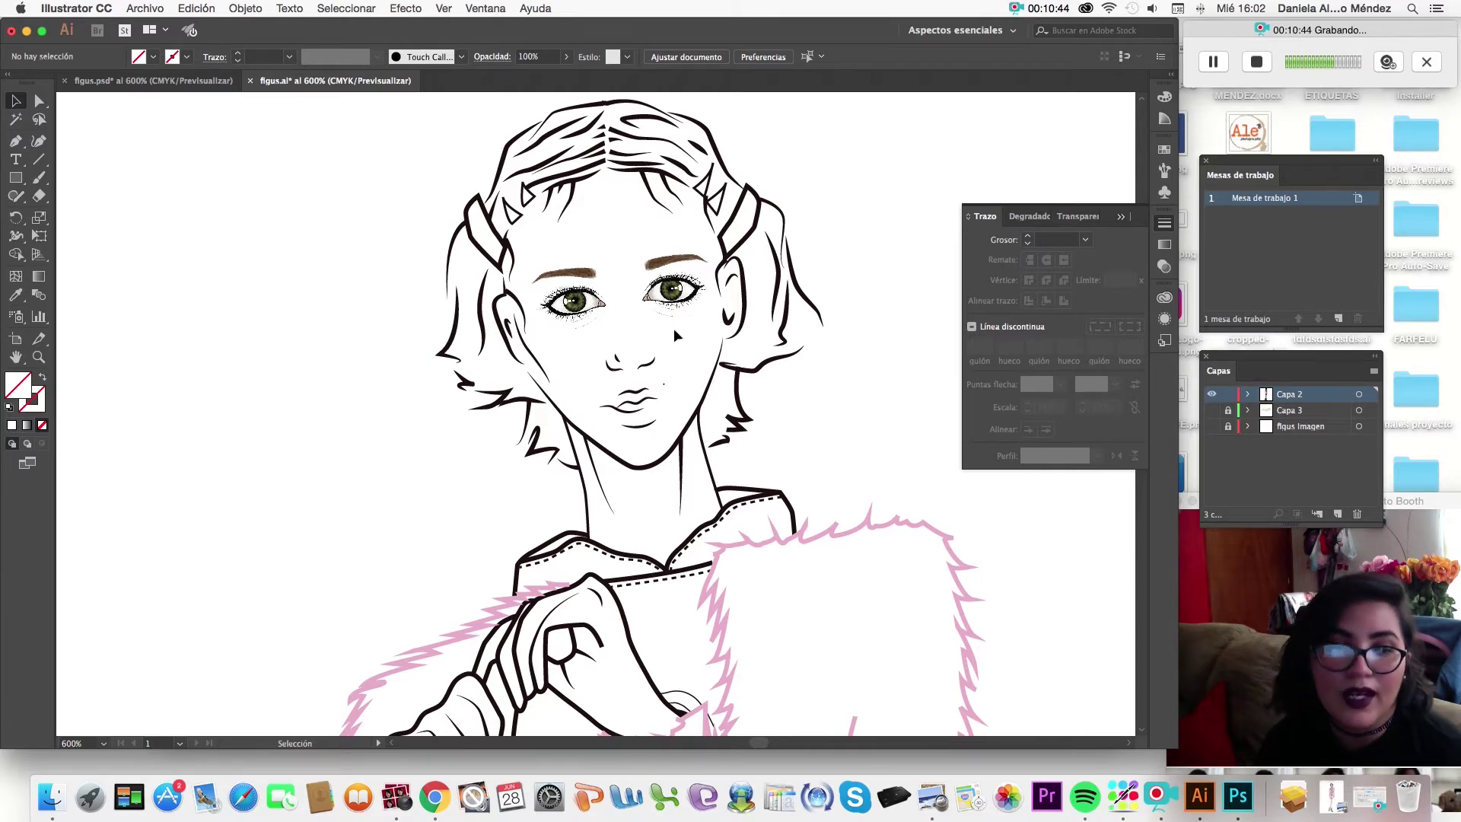
click(567, 312)
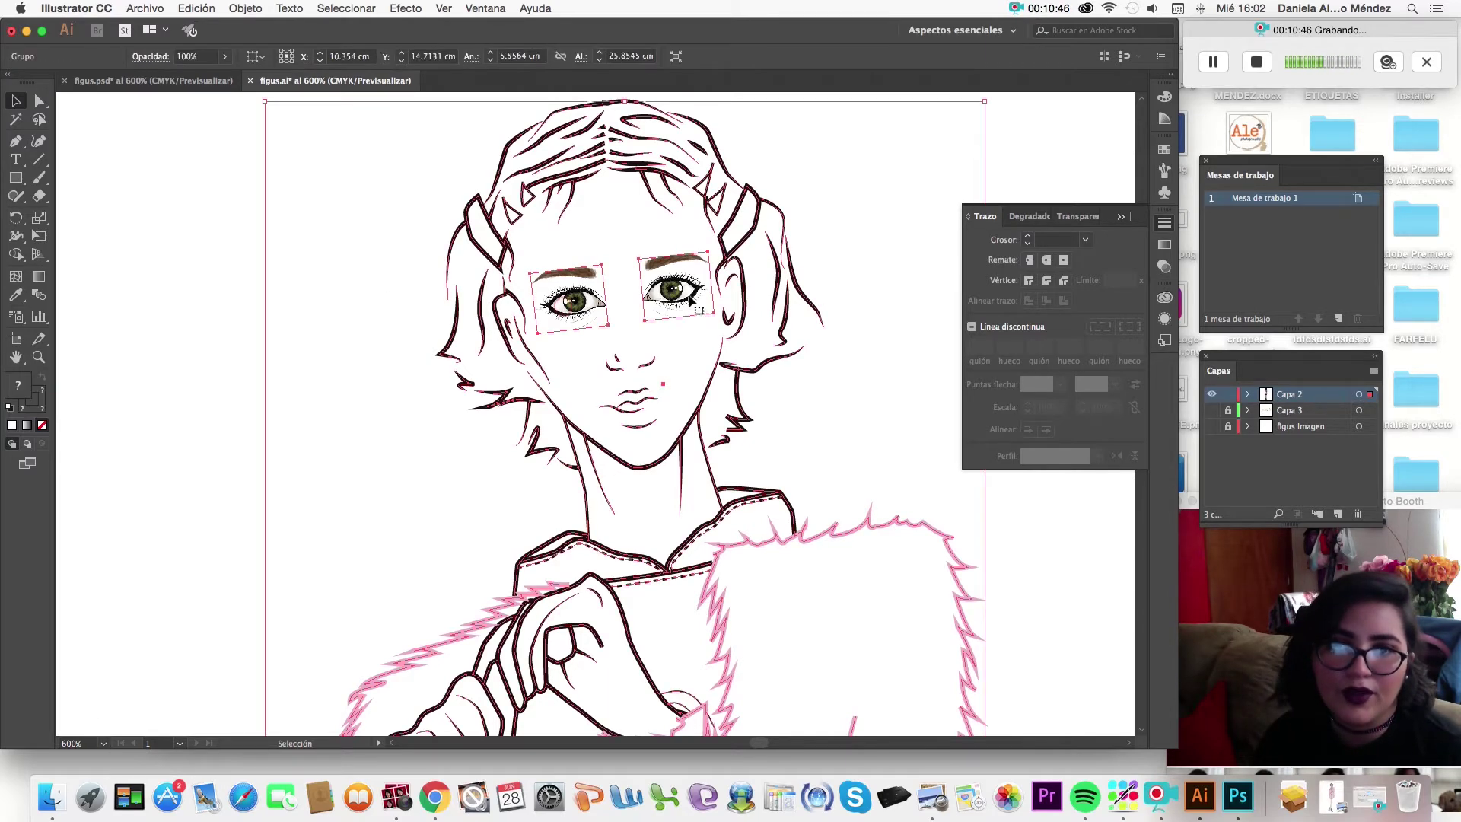
click(903, 396)
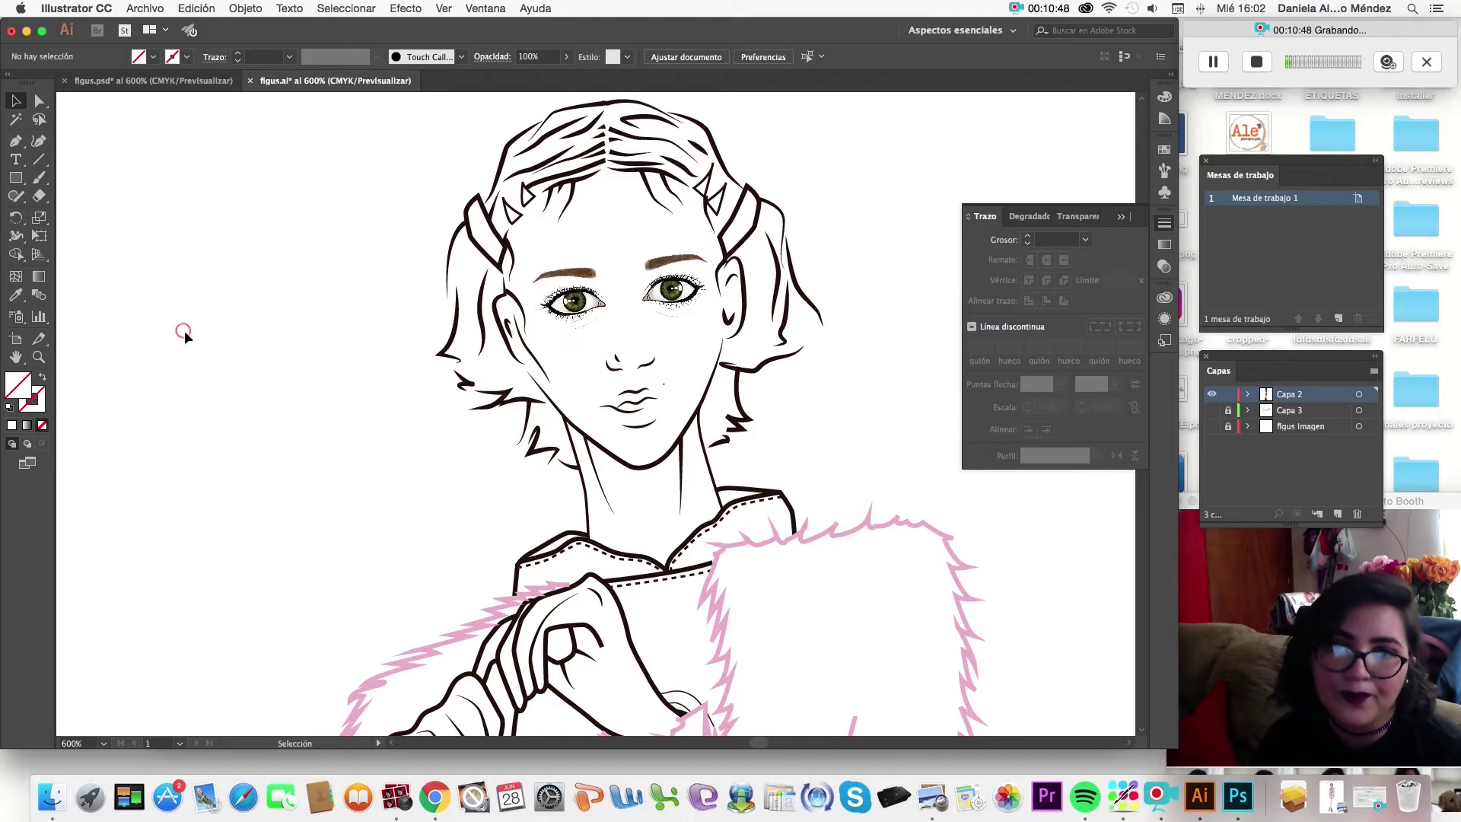
scroll(277, 324, down, 3)
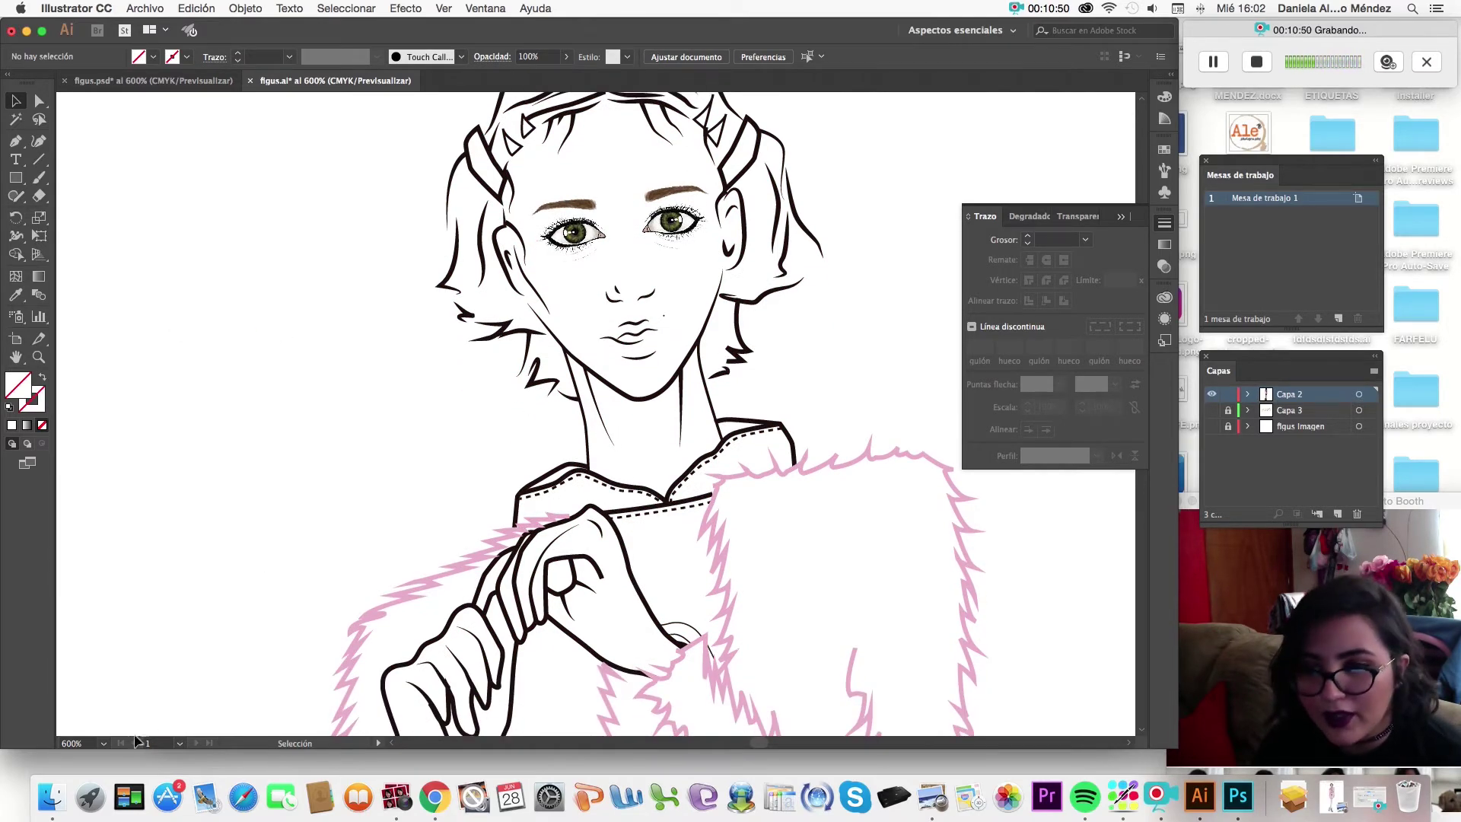
click(103, 743)
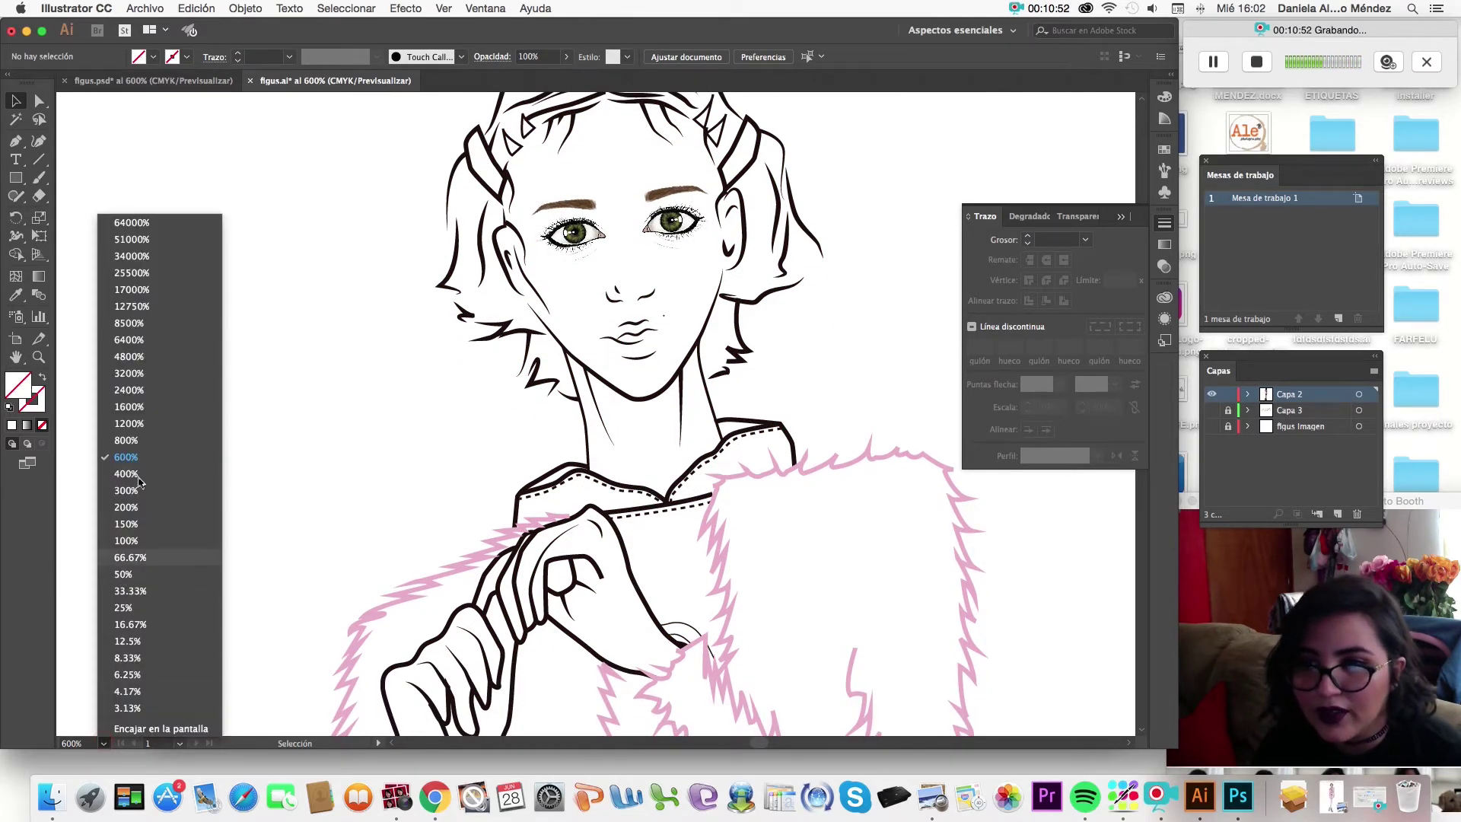
Zoom out from 400% to 100% to review the whole figure down to the boots.
click(137, 466)
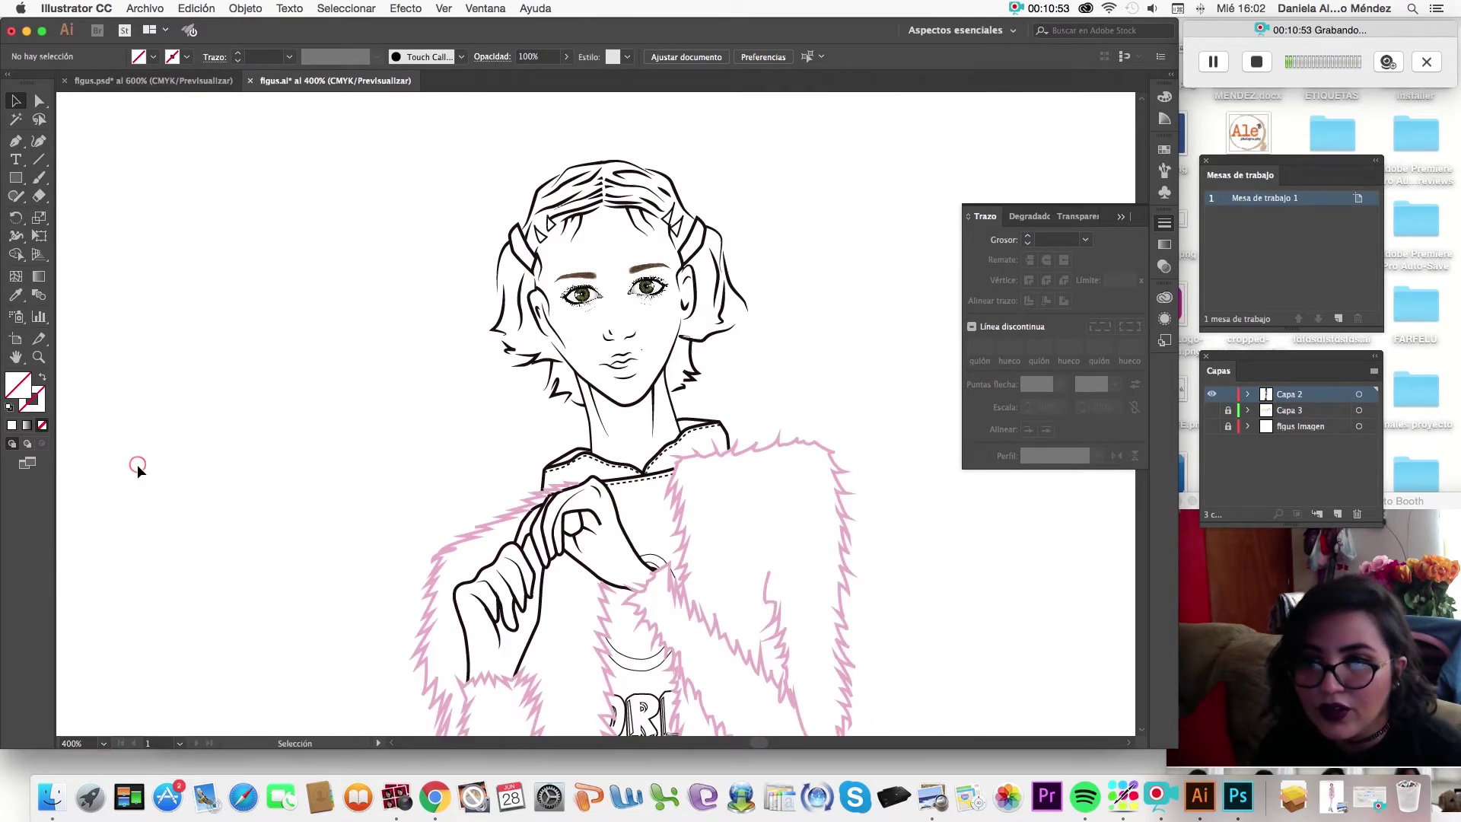
click(102, 743)
click(140, 540)
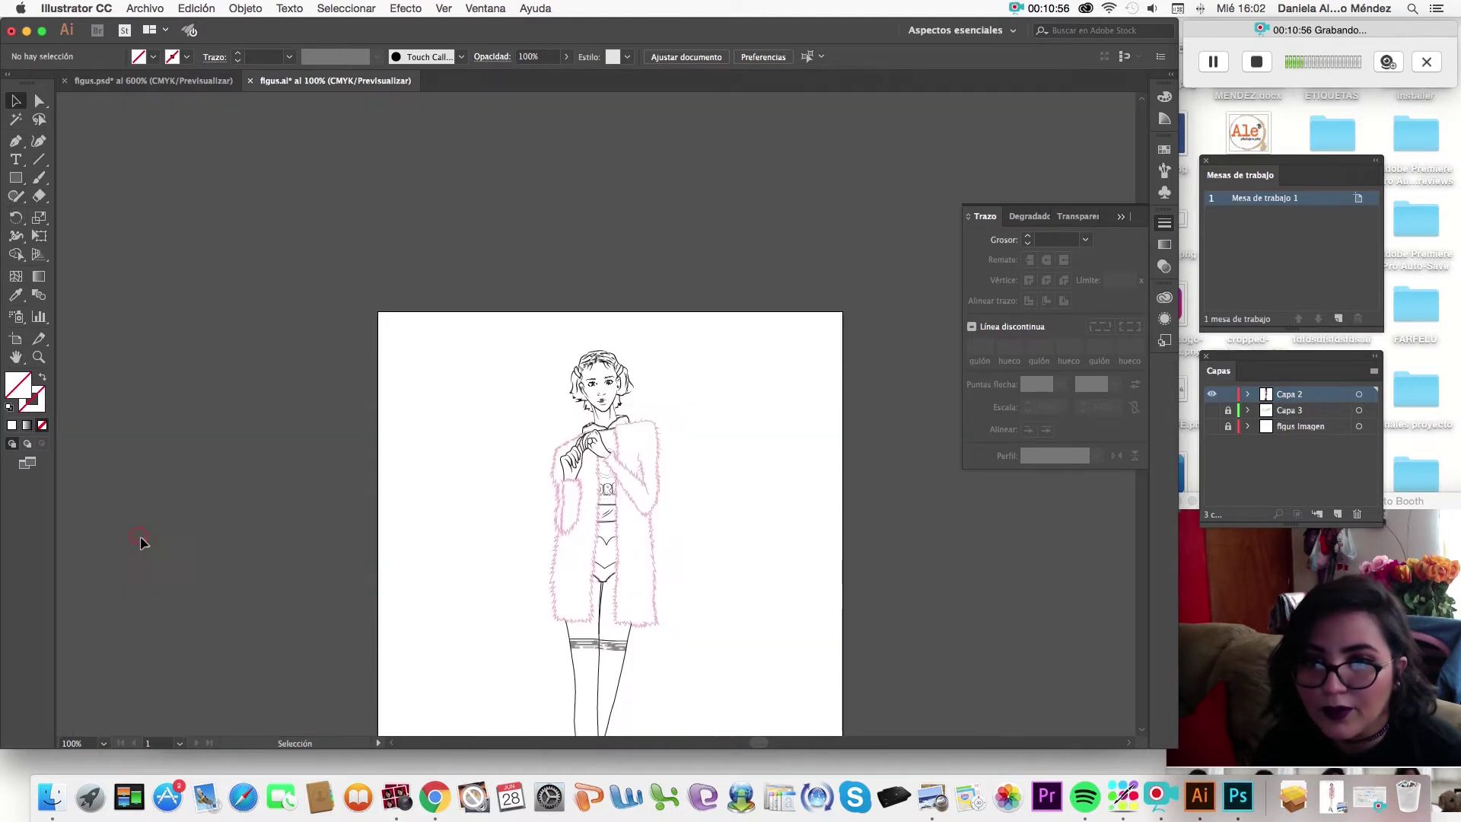
scroll(222, 506, down, 5)
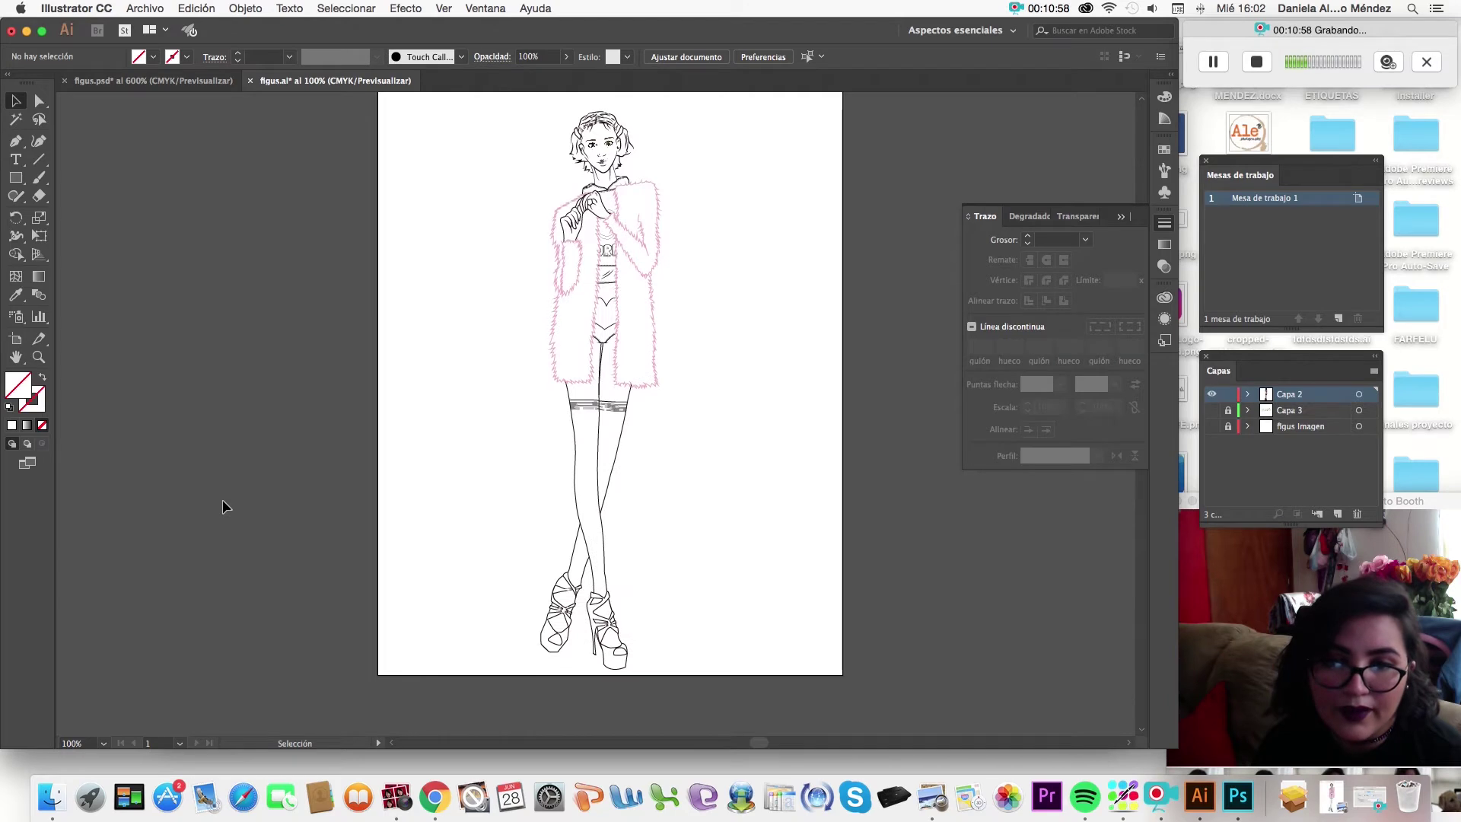
scroll(226, 506, up, 2)
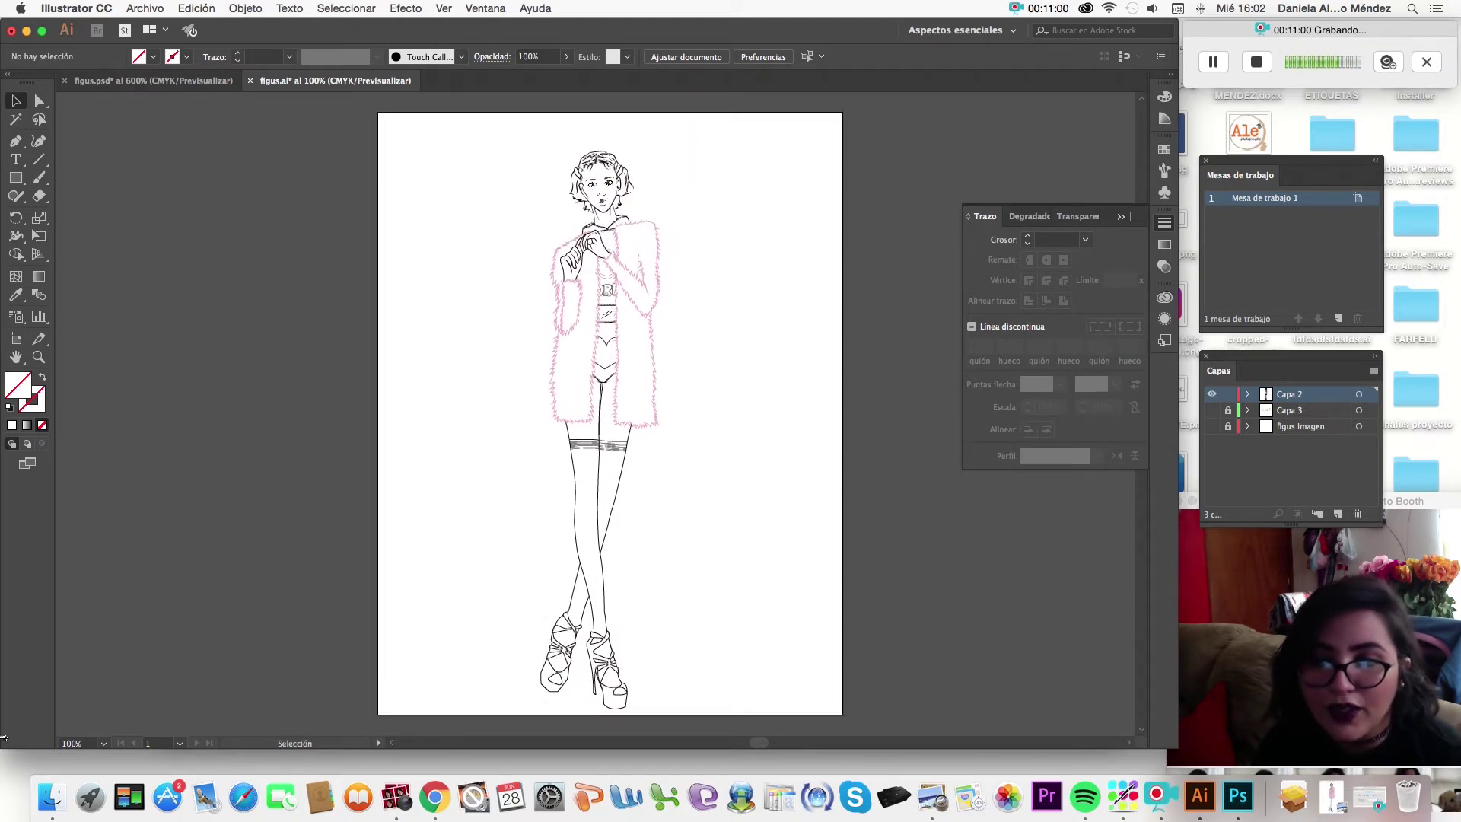
Zoom to 150%, then back to 400% on the head and fur coat.
click(102, 743)
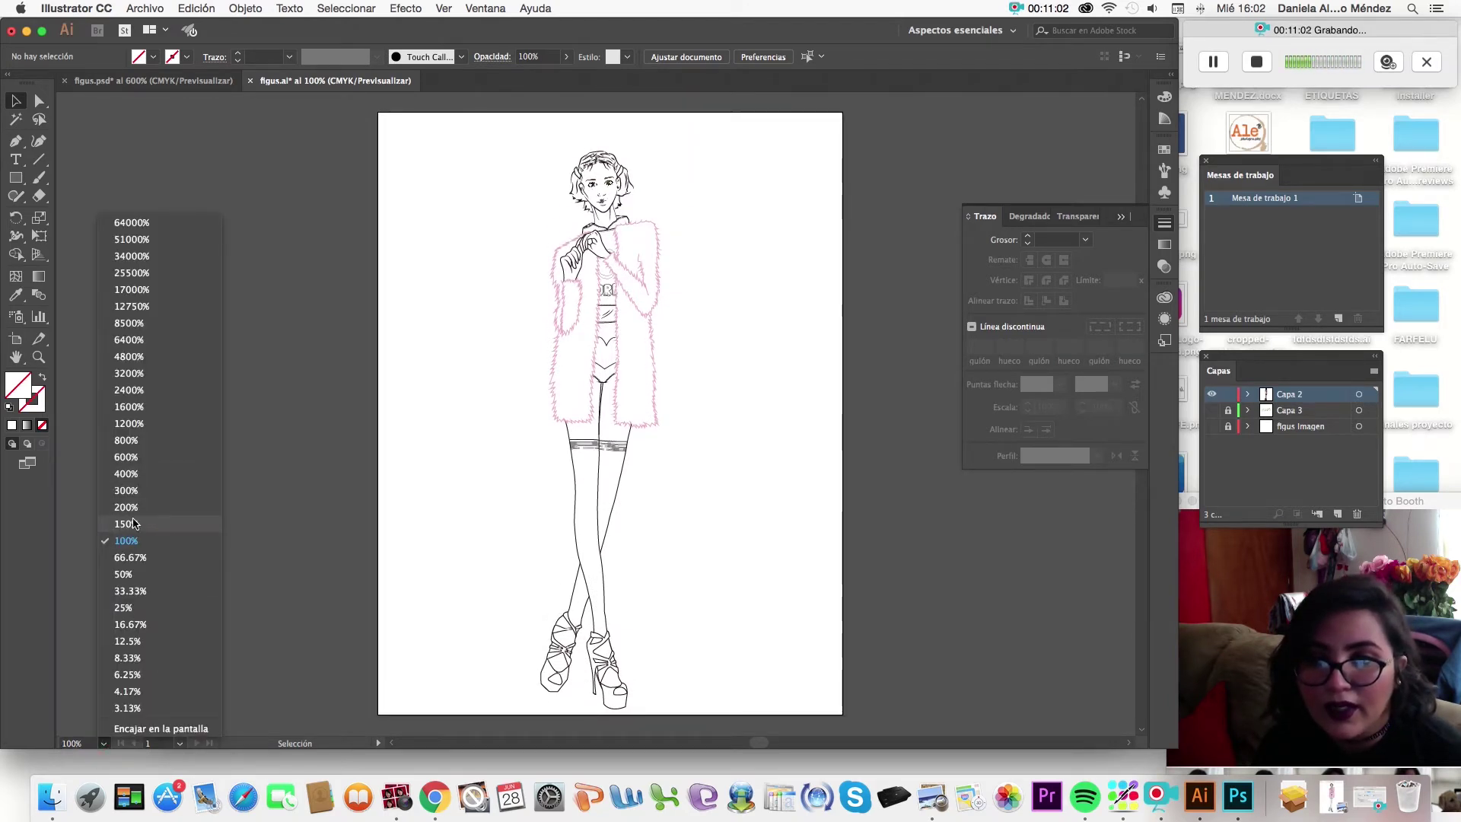
click(131, 524)
scroll(520, 485, up, 5)
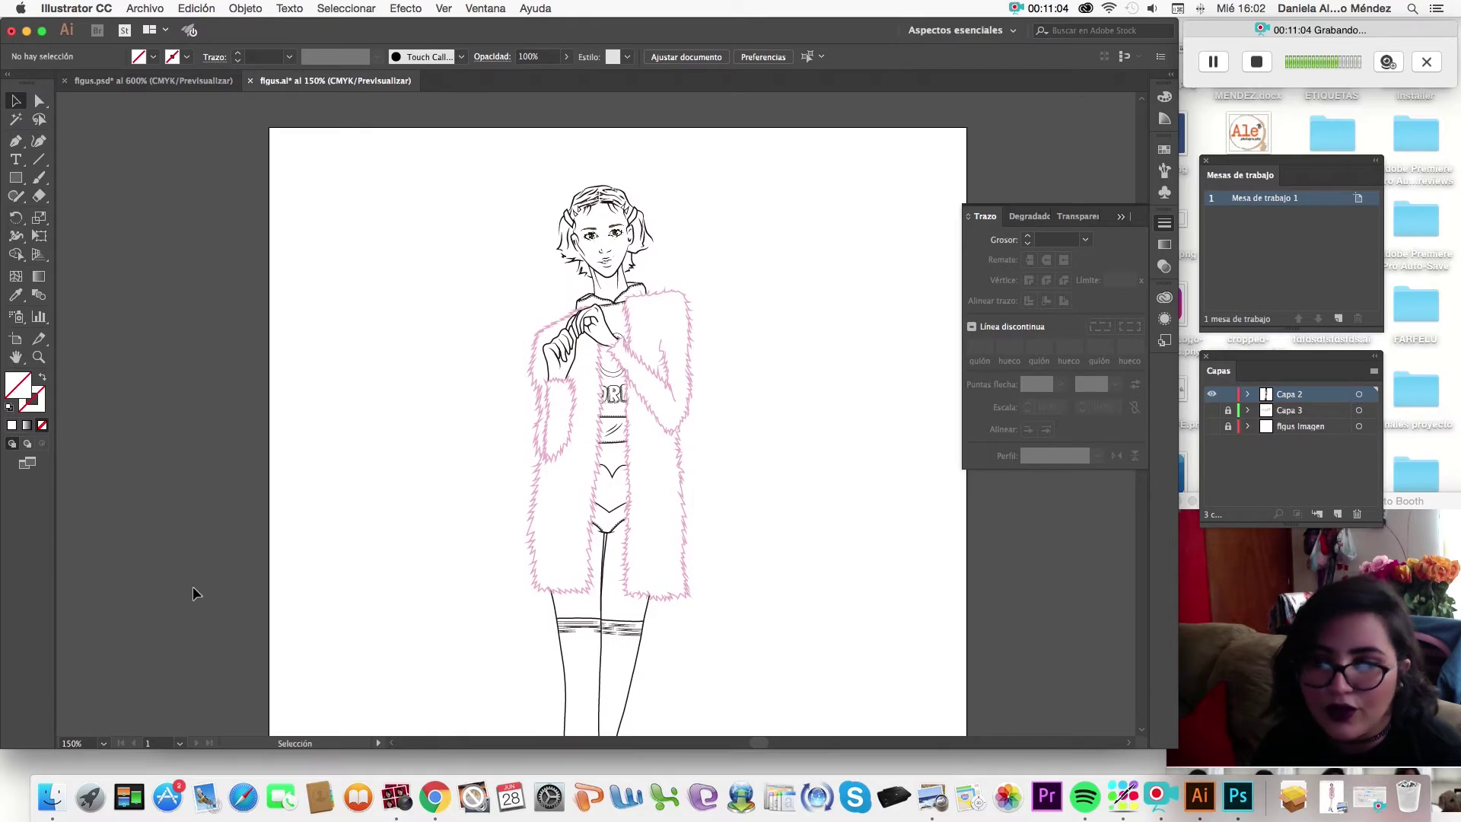
click(103, 743)
click(129, 478)
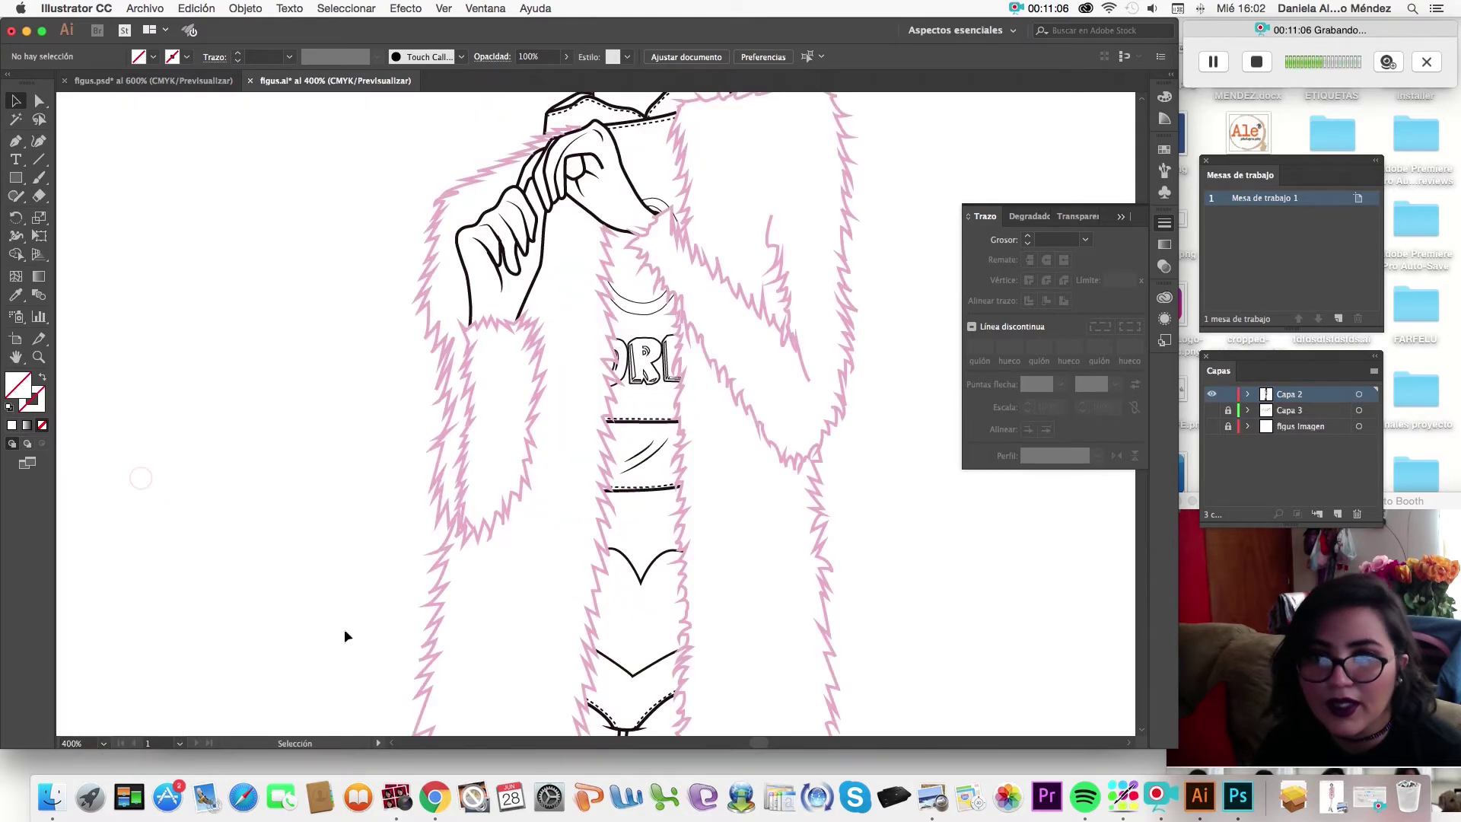
scroll(344, 628, up, 3)
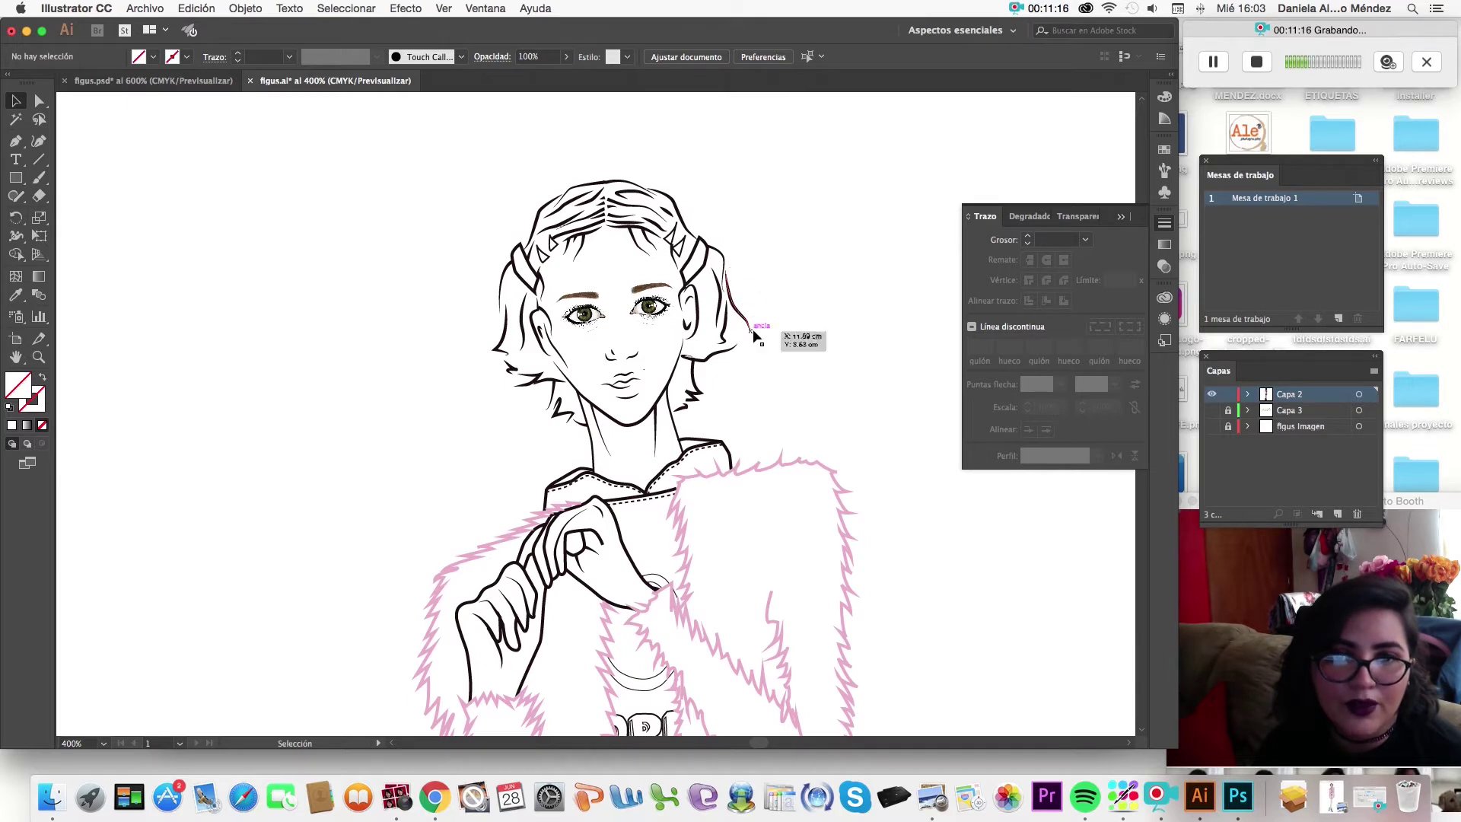
Select the loose right hair strand, give it a tapered width and drag its anchor to reshape it.
click(738, 313)
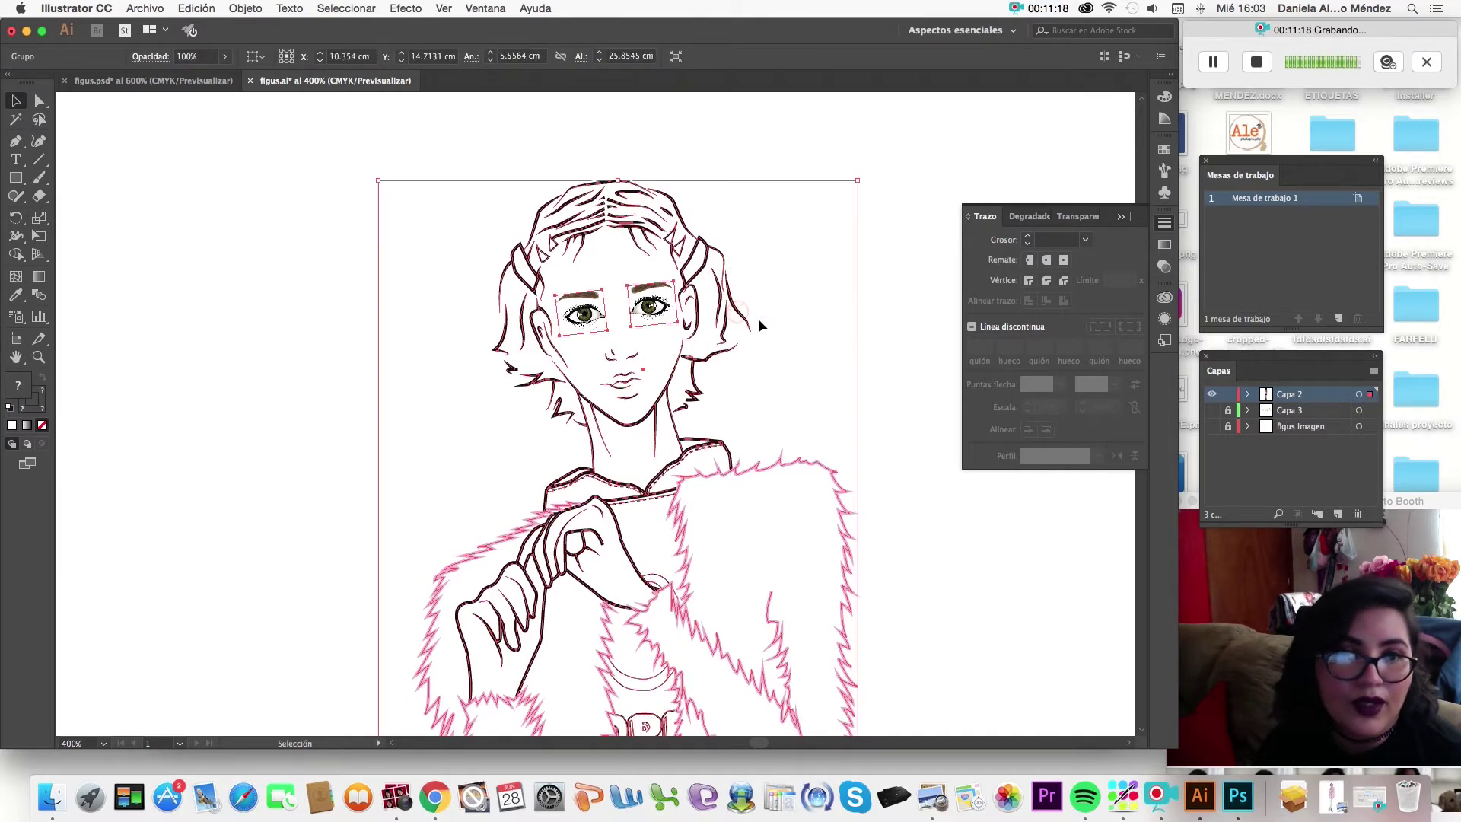
click(806, 367)
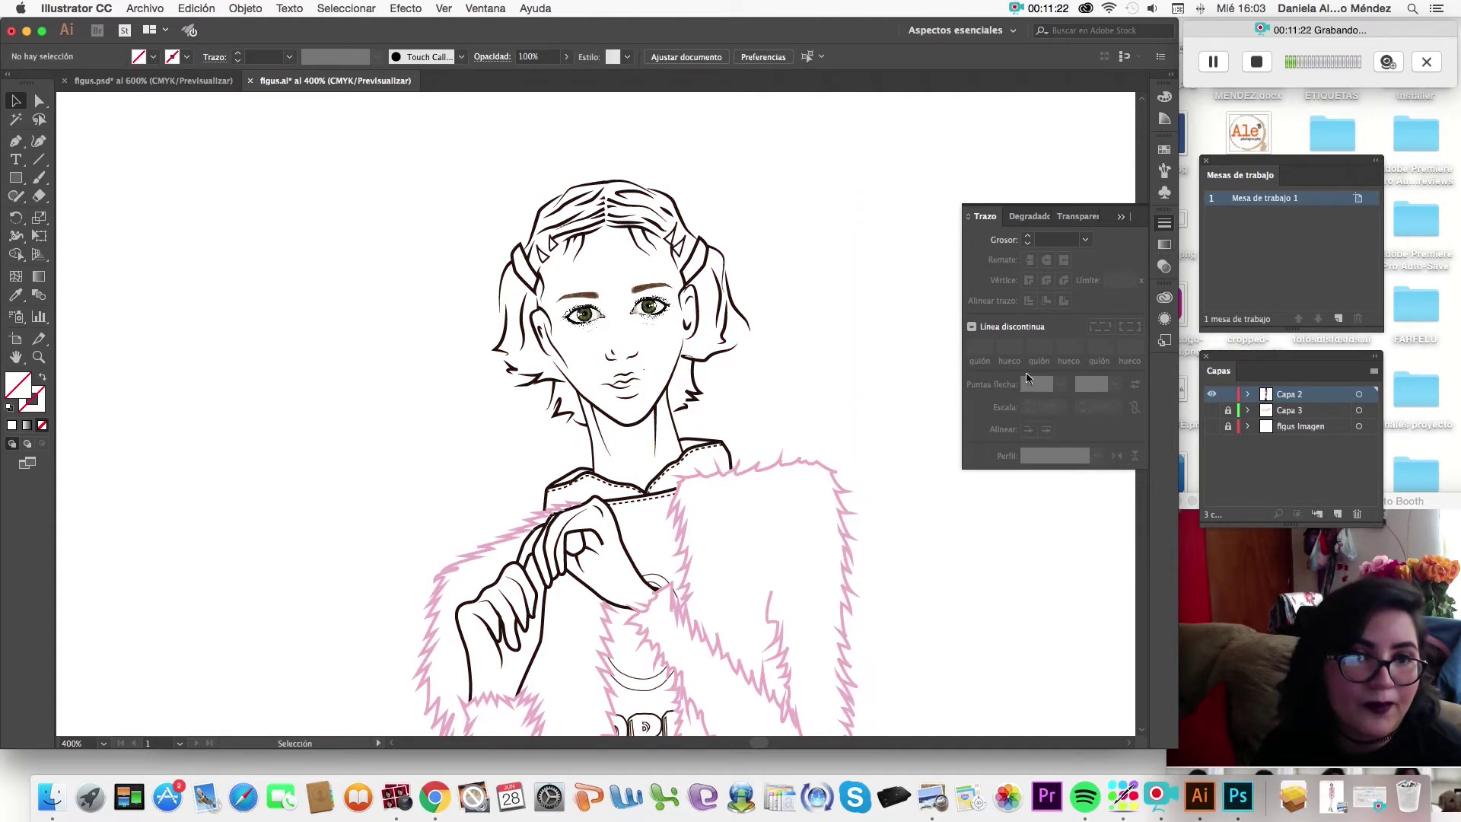
click(39, 102)
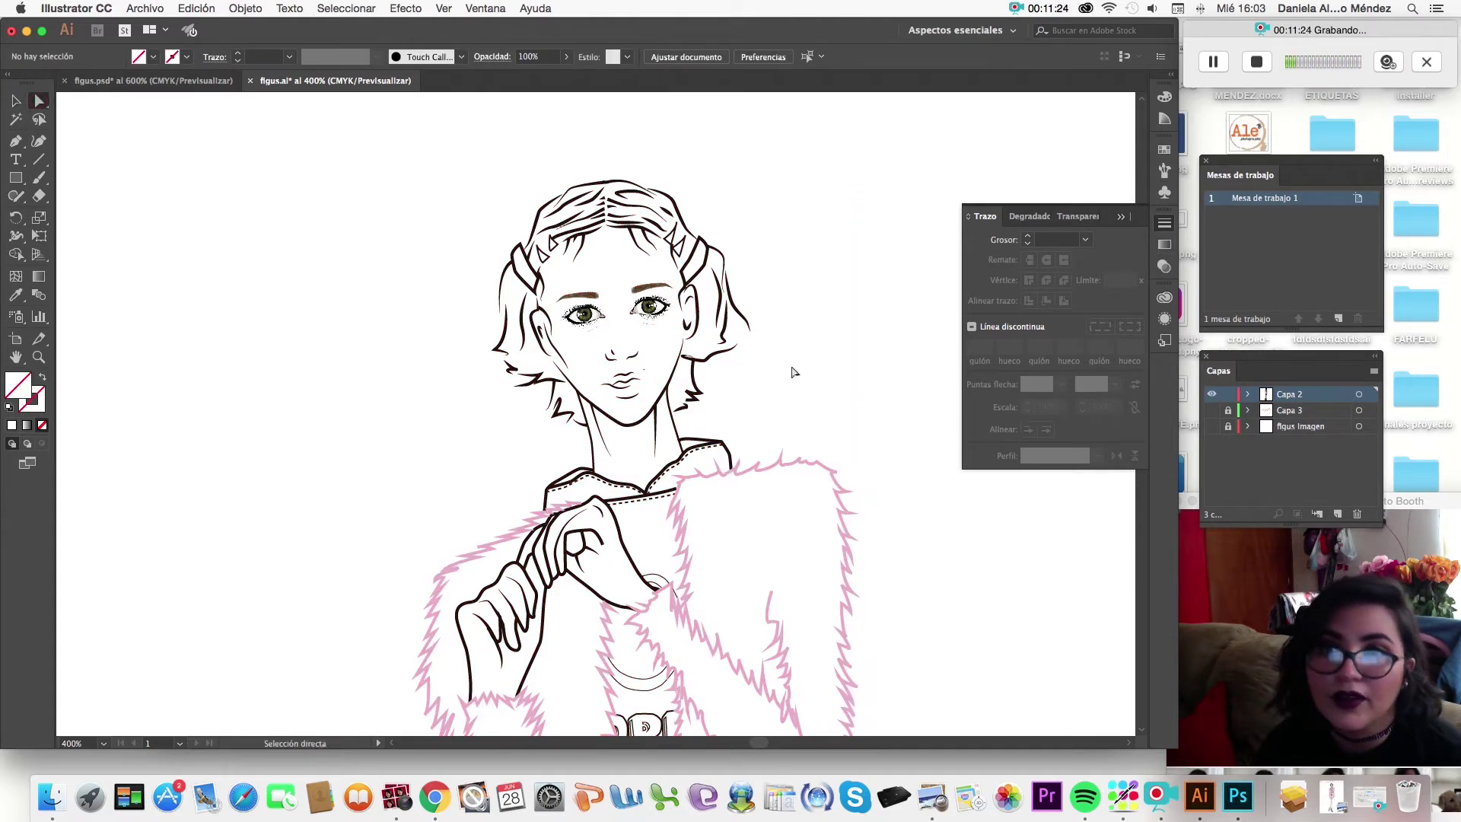
click(736, 305)
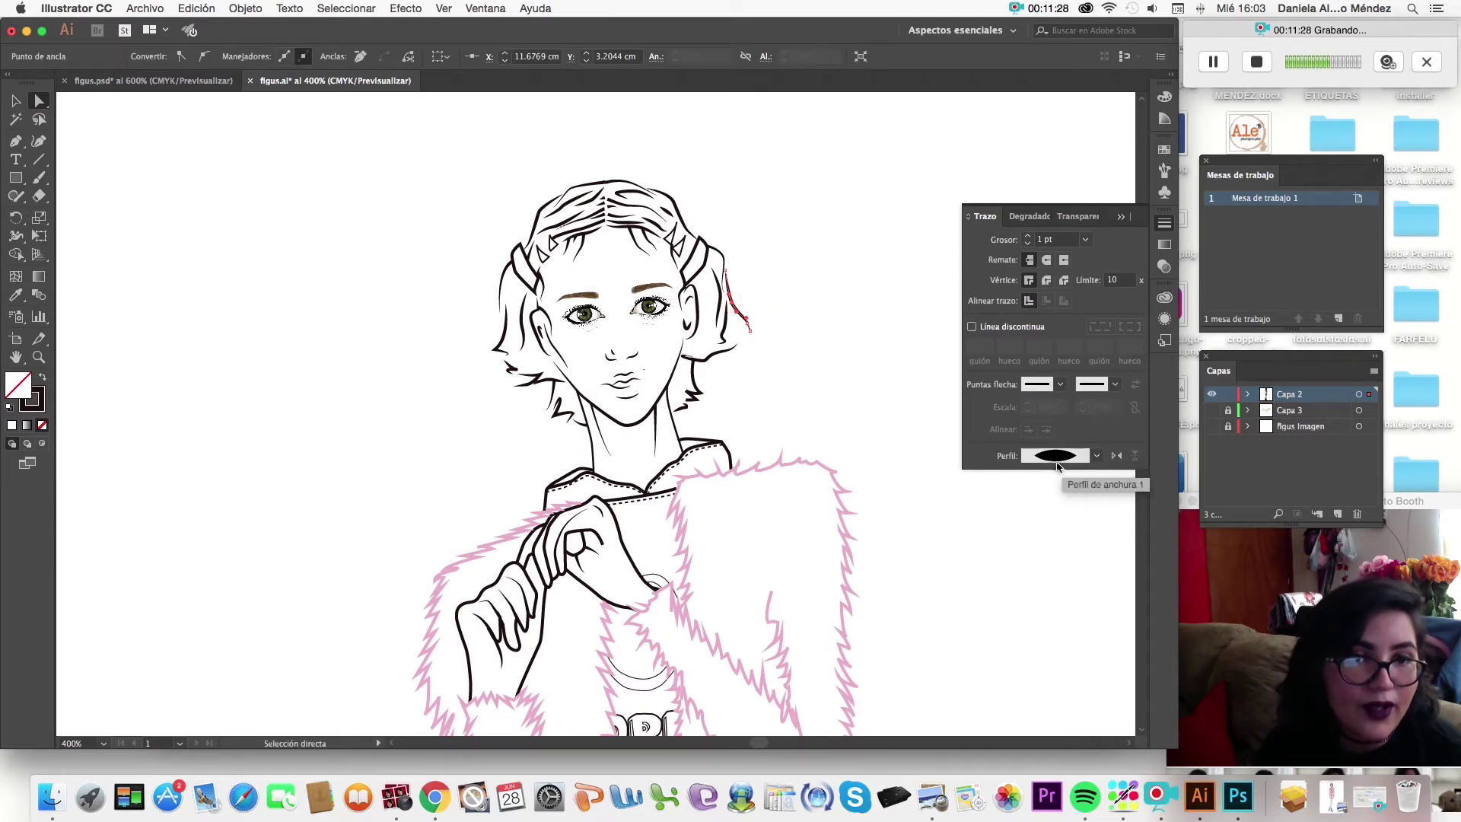
click(776, 281)
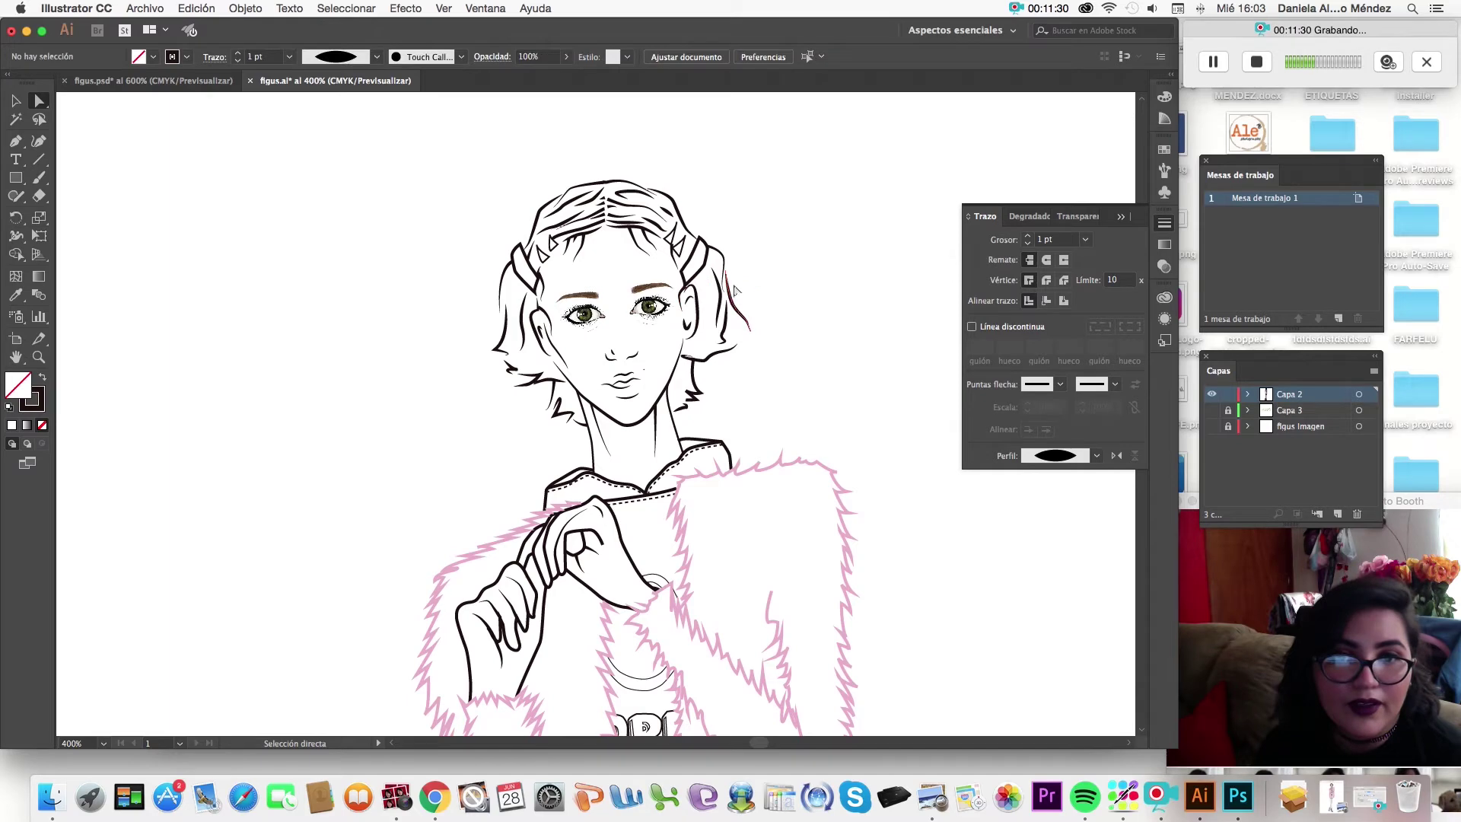
drag(730, 280, 753, 335)
Scroll over the drawing, then bring the Photoshop fashion figure document to the front.
scroll(704, 476, down, 5)
scroll(705, 475, down, 5)
scroll(705, 476, down, 6)
scroll(706, 477, up, 8)
scroll(705, 477, up, 8)
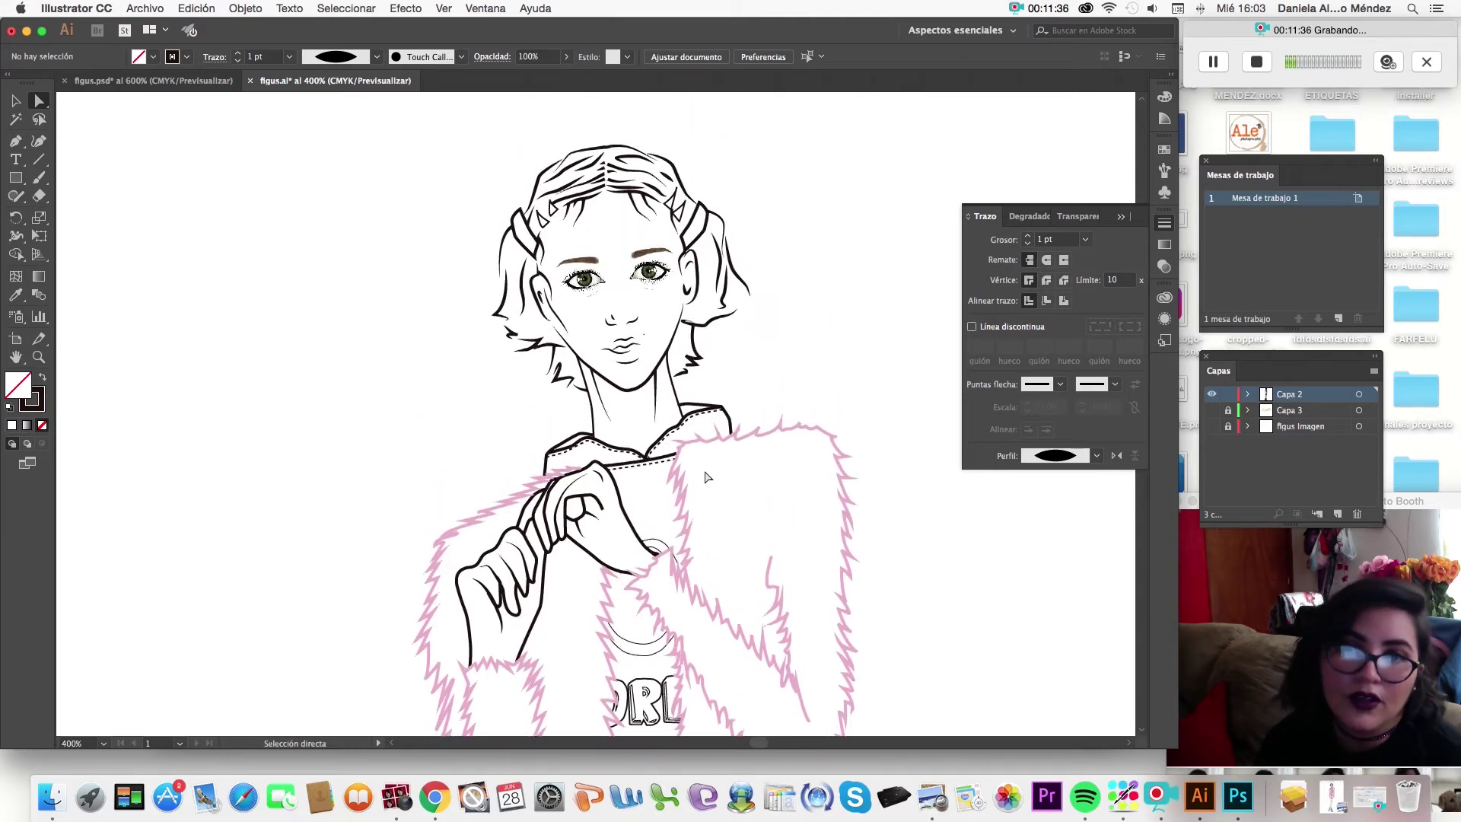
scroll(707, 476, up, 5)
scroll(706, 475, down, 2)
scroll(707, 475, down, 3)
scroll(706, 476, down, 6)
scroll(706, 477, down, 1)
scroll(704, 477, down, 6)
scroll(705, 478, down, 5)
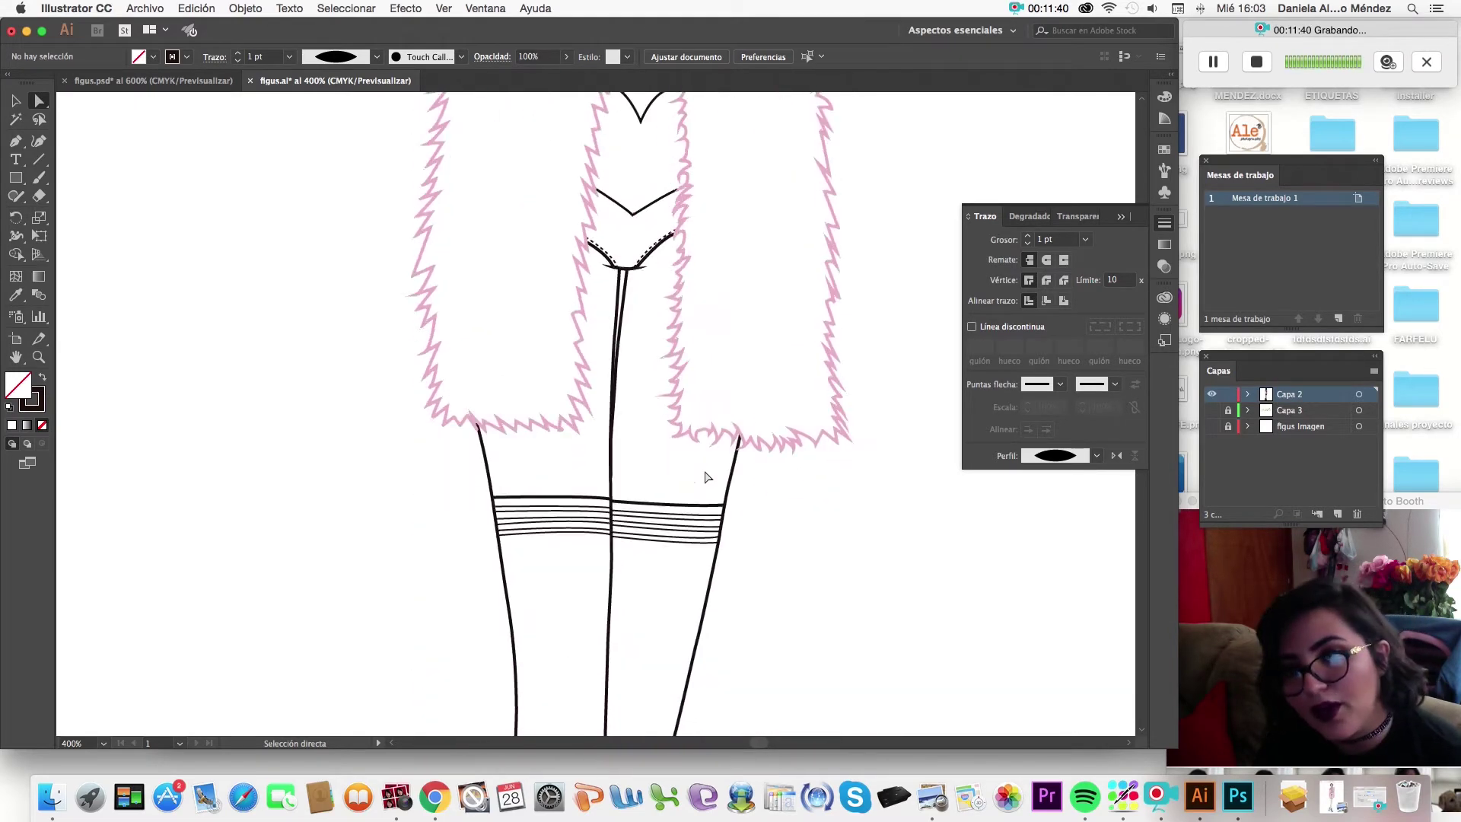
scroll(705, 477, up, 4)
click(1238, 797)
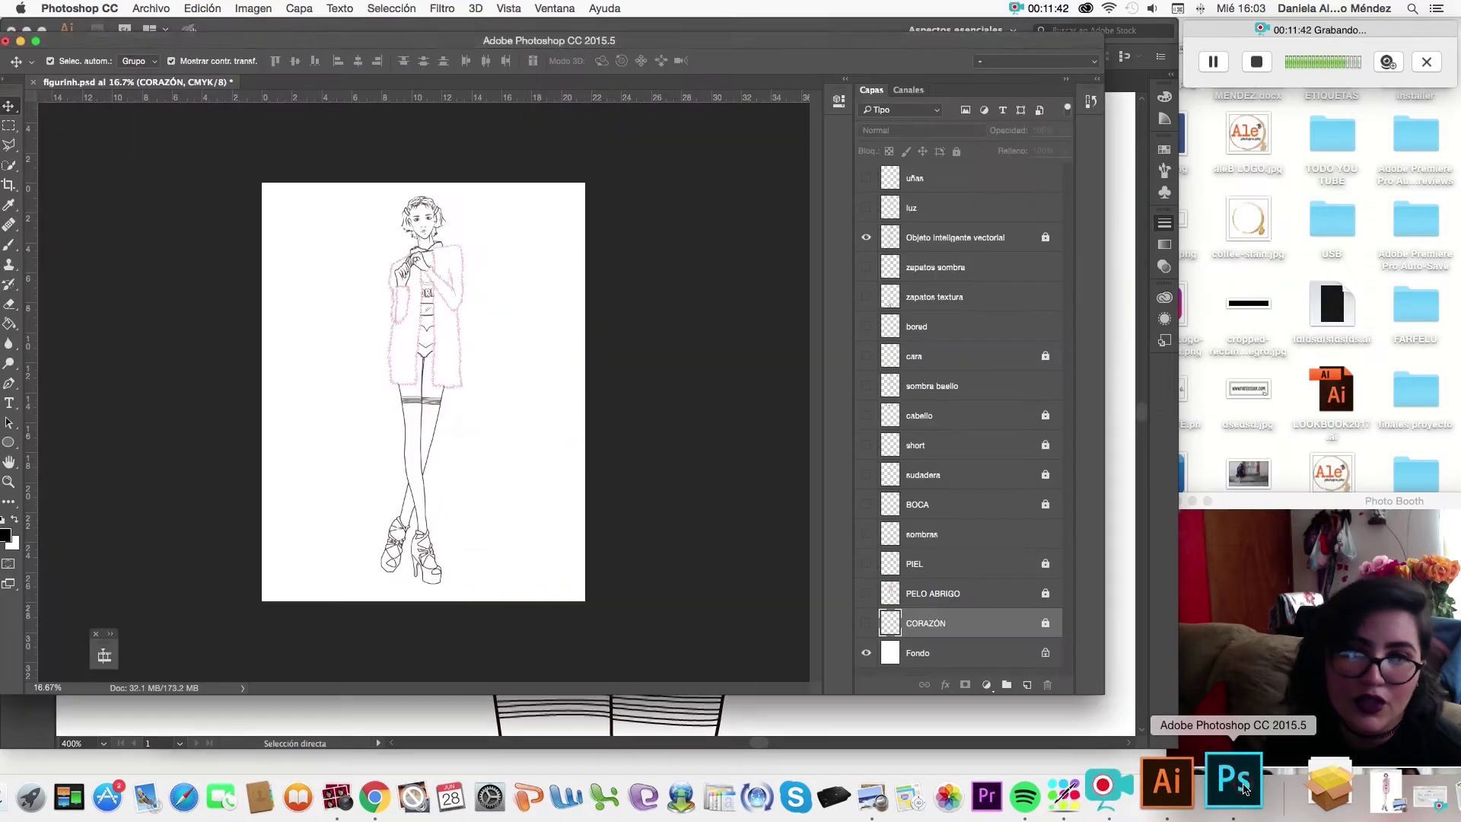
Set the figurinh.psd canvas zoom to 100% actual size.
click(65, 688)
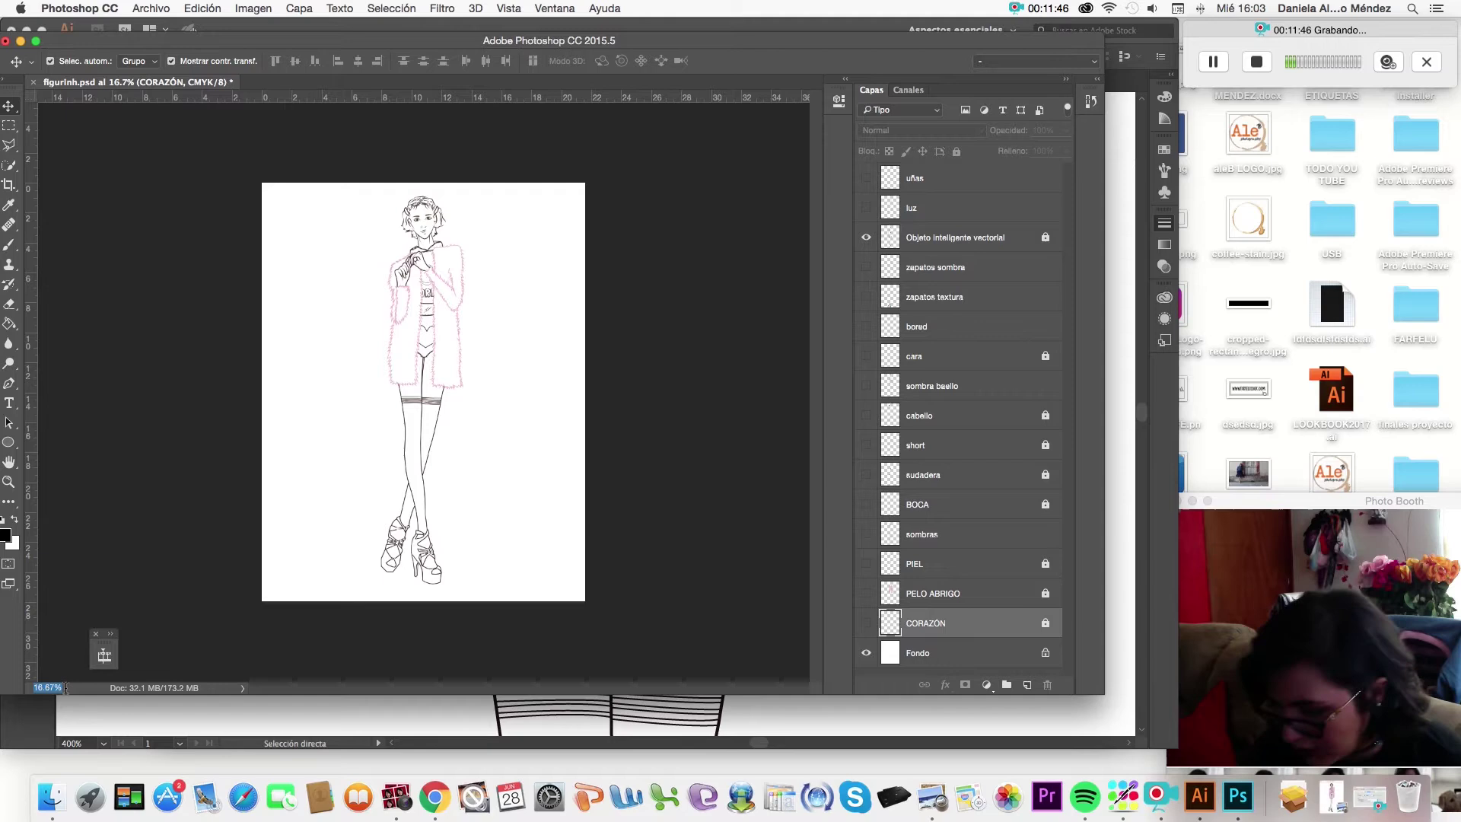
text(00)
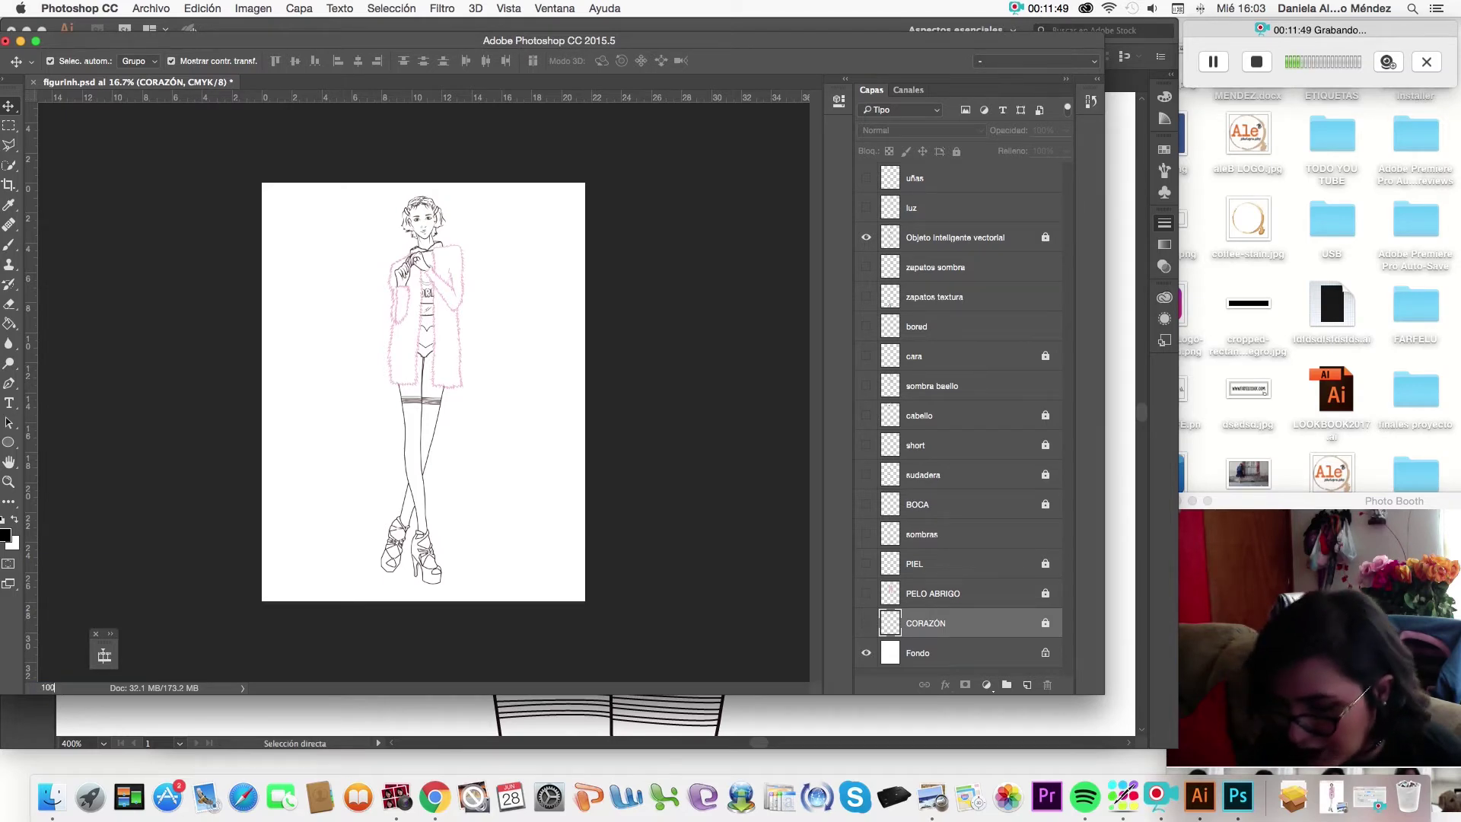
key(Return)
Scroll through the figure to inspect the coat, then bring Chrome forward with a fresh tab.
scroll(277, 555, up, 10)
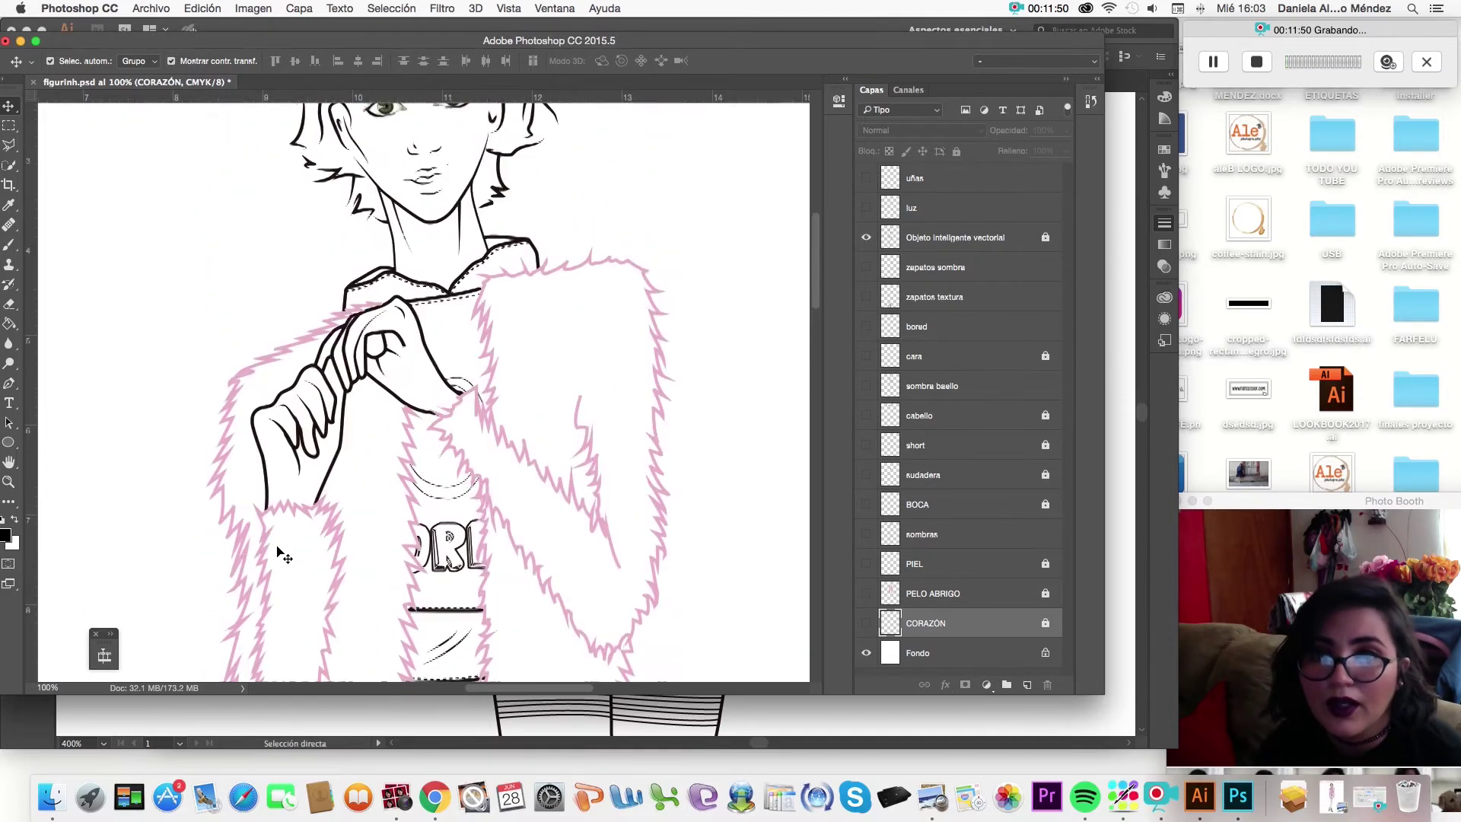
scroll(277, 551, up, 10)
scroll(277, 551, down, 5)
scroll(277, 551, down, 2)
scroll(277, 551, down, 3)
scroll(277, 551, down, 2)
scroll(278, 552, down, 5)
scroll(278, 552, down, 5)
scroll(277, 553, down, 5)
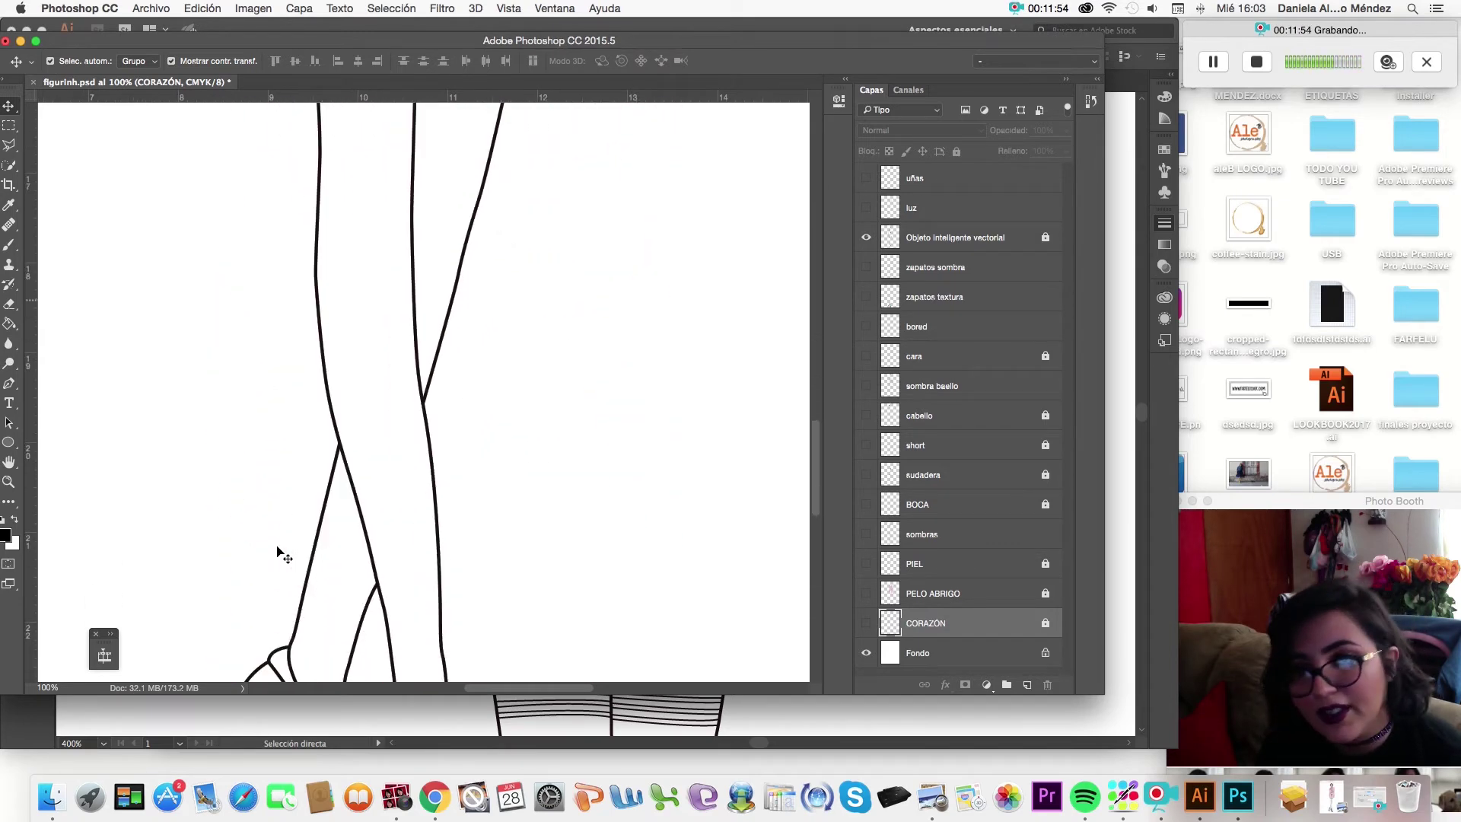
scroll(278, 552, down, 5)
scroll(277, 555, down, 2)
scroll(277, 555, up, 5)
scroll(277, 555, up, 5)
scroll(277, 554, up, 5)
scroll(277, 551, up, 5)
scroll(277, 551, up, 5)
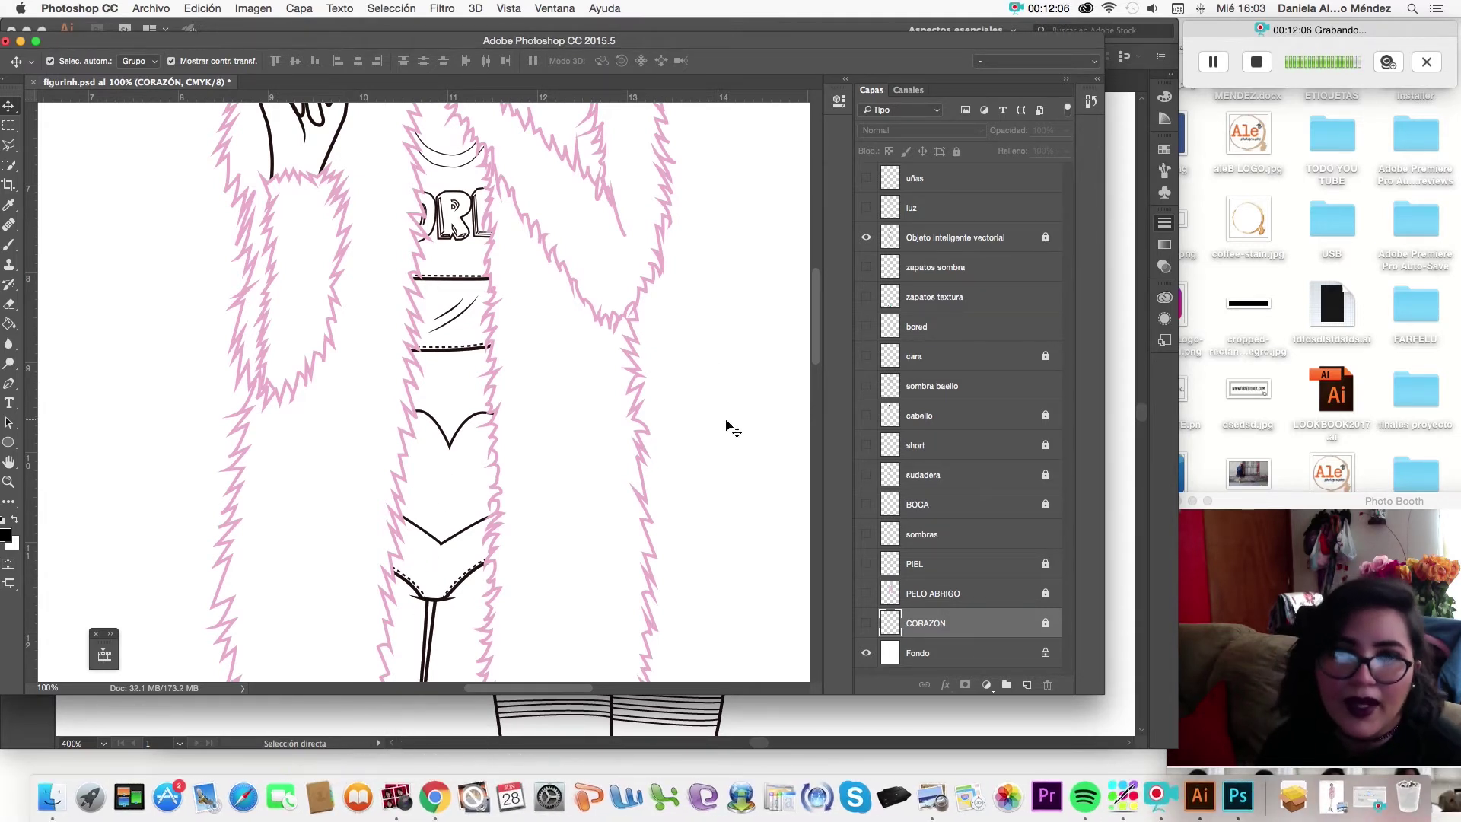
click(434, 795)
click(581, 42)
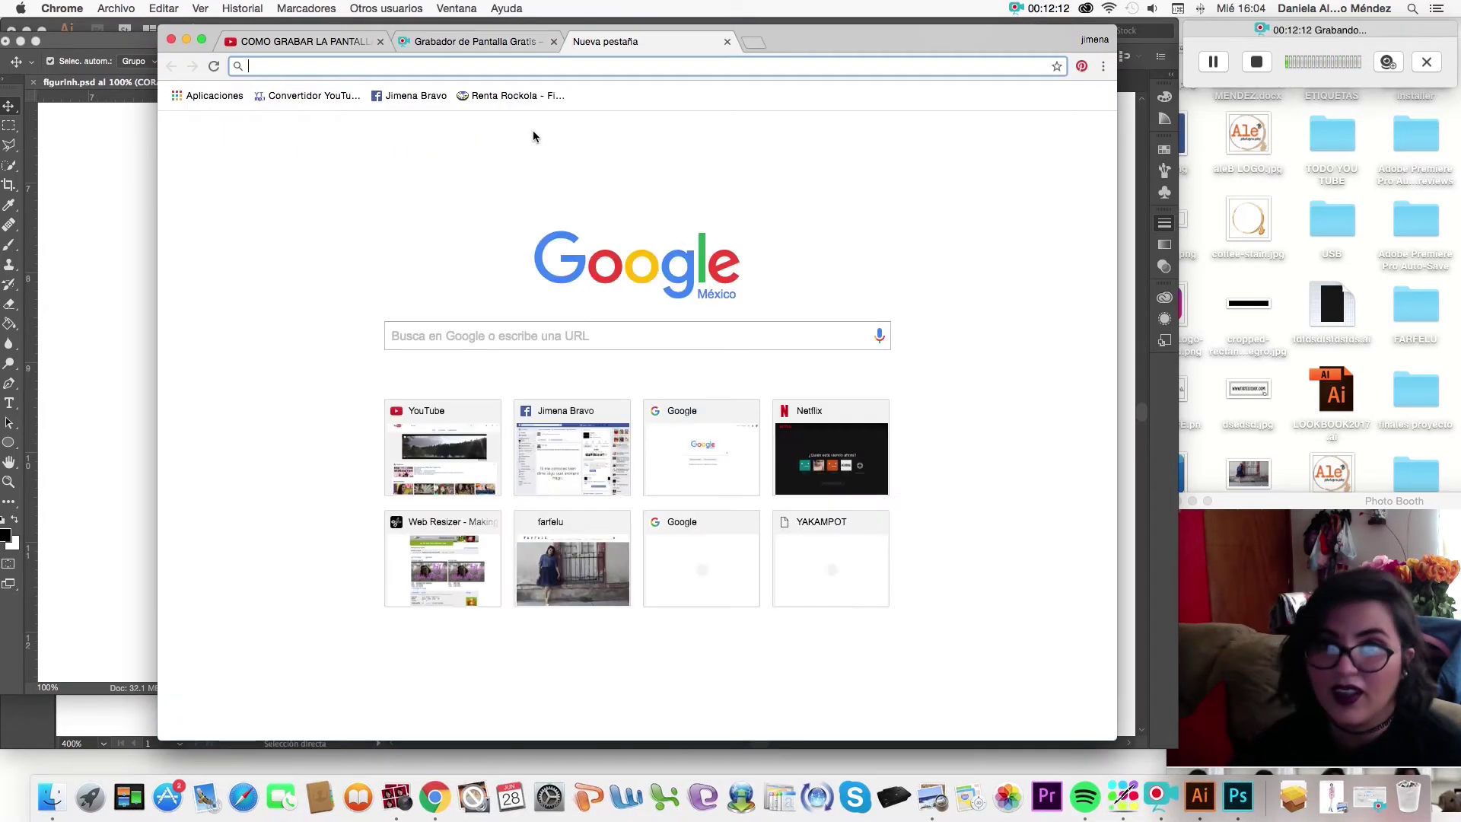
Search Google Images for 'textura tornasol' and move Chrome aside to reveal the drawing.
text(textura torna)
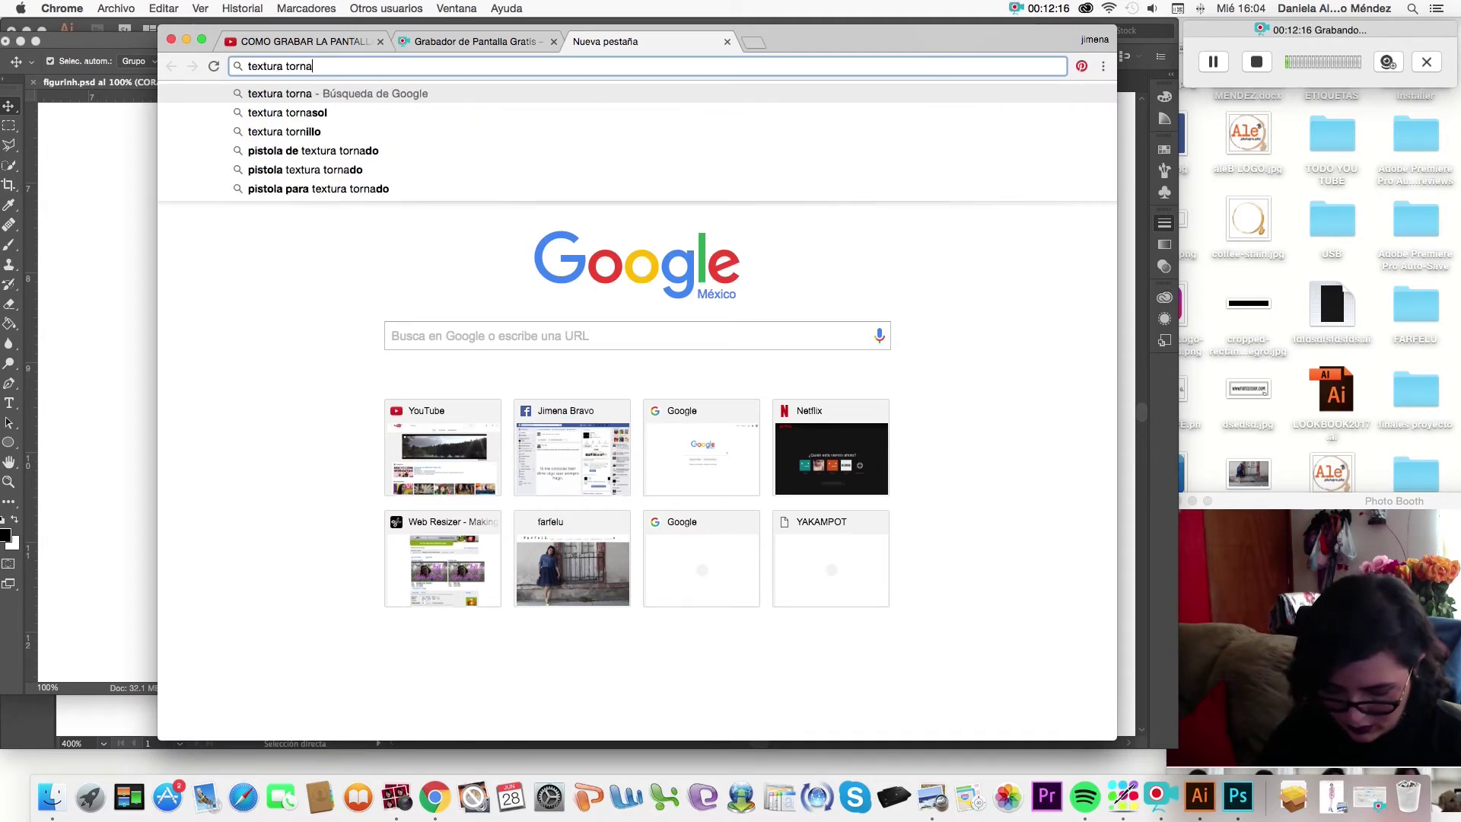
text(sol)
key(Return)
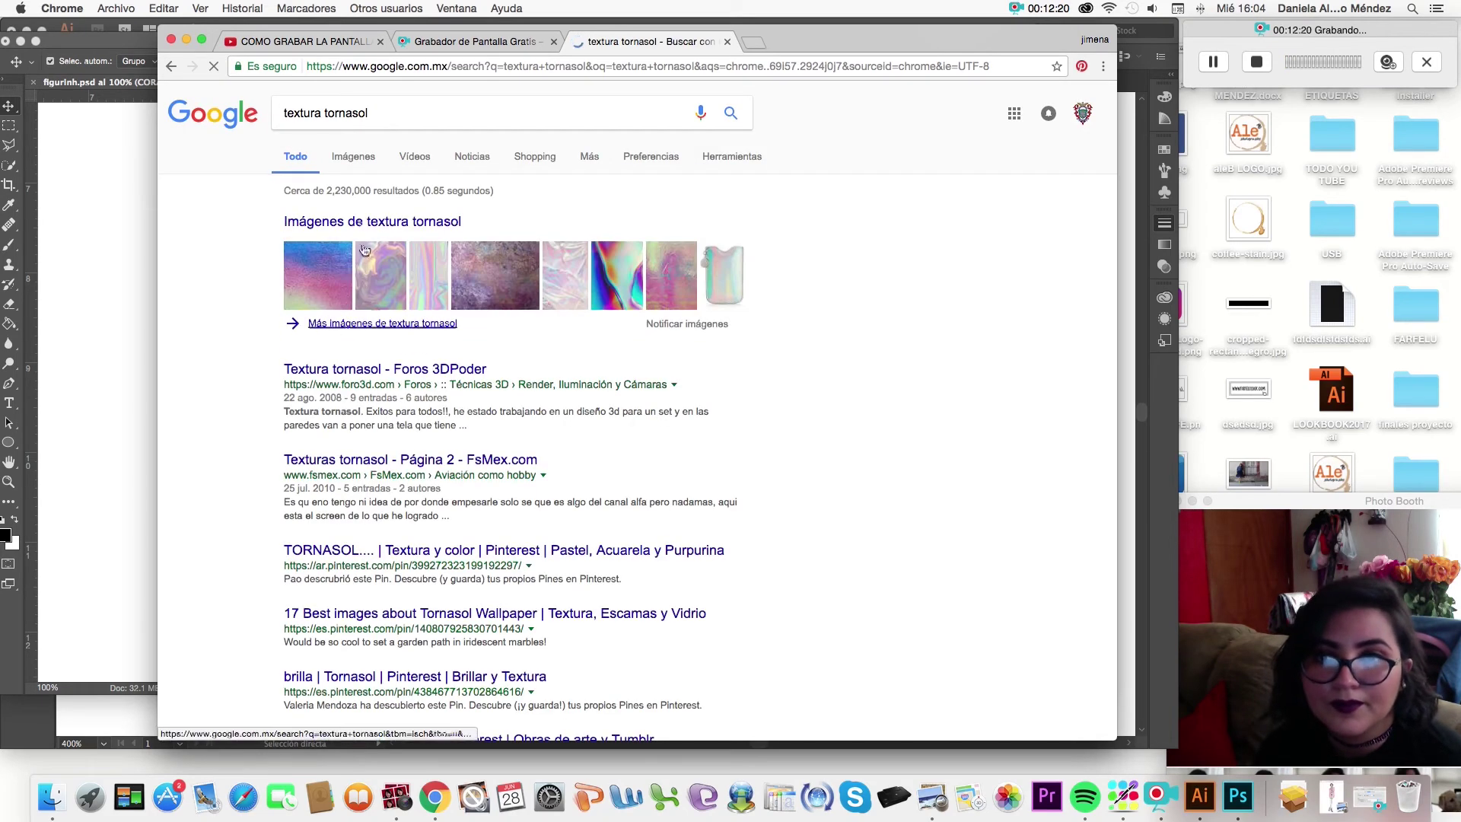
click(363, 223)
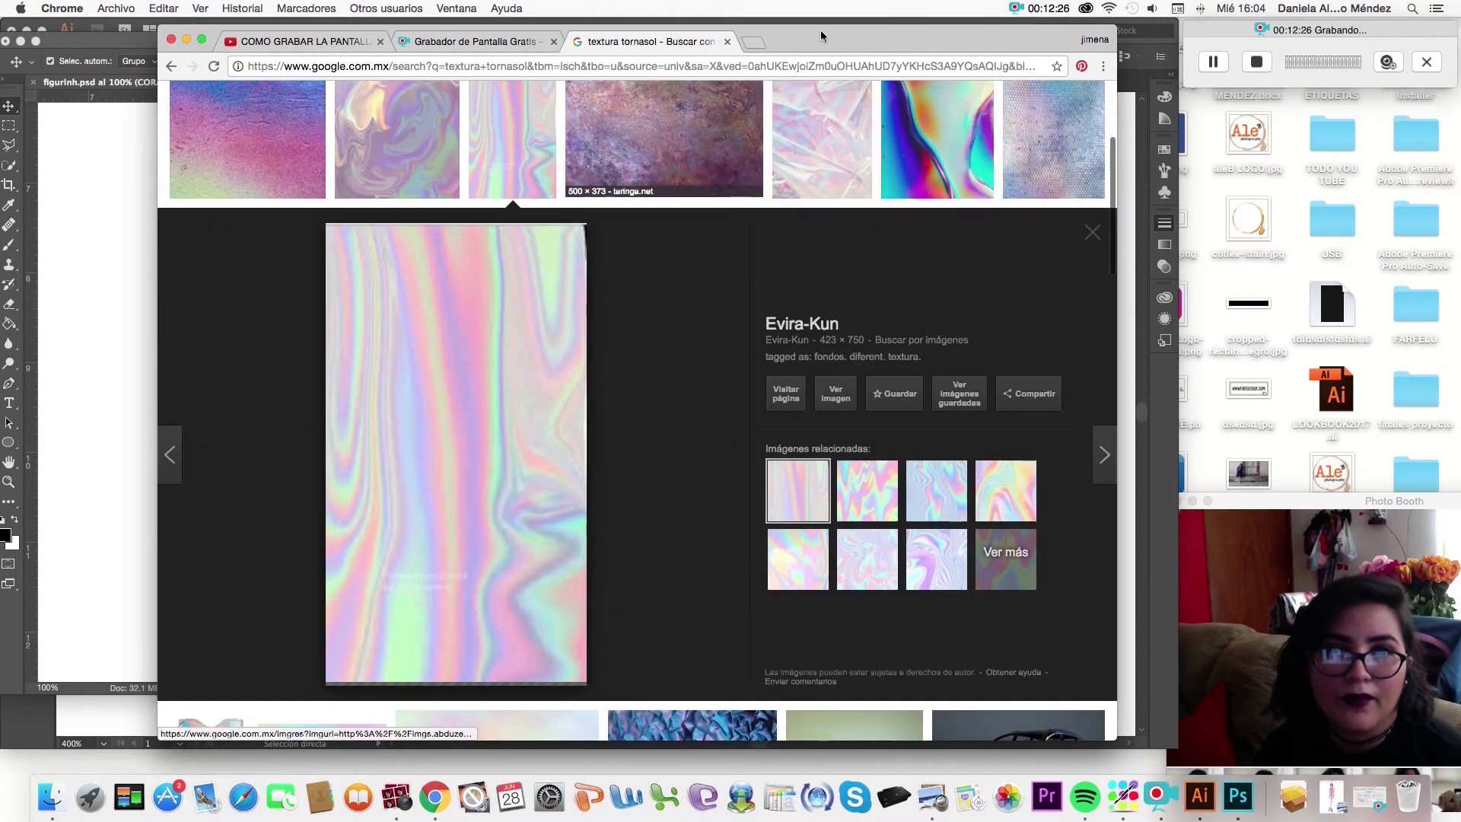
drag(820, 36, 1341, 57)
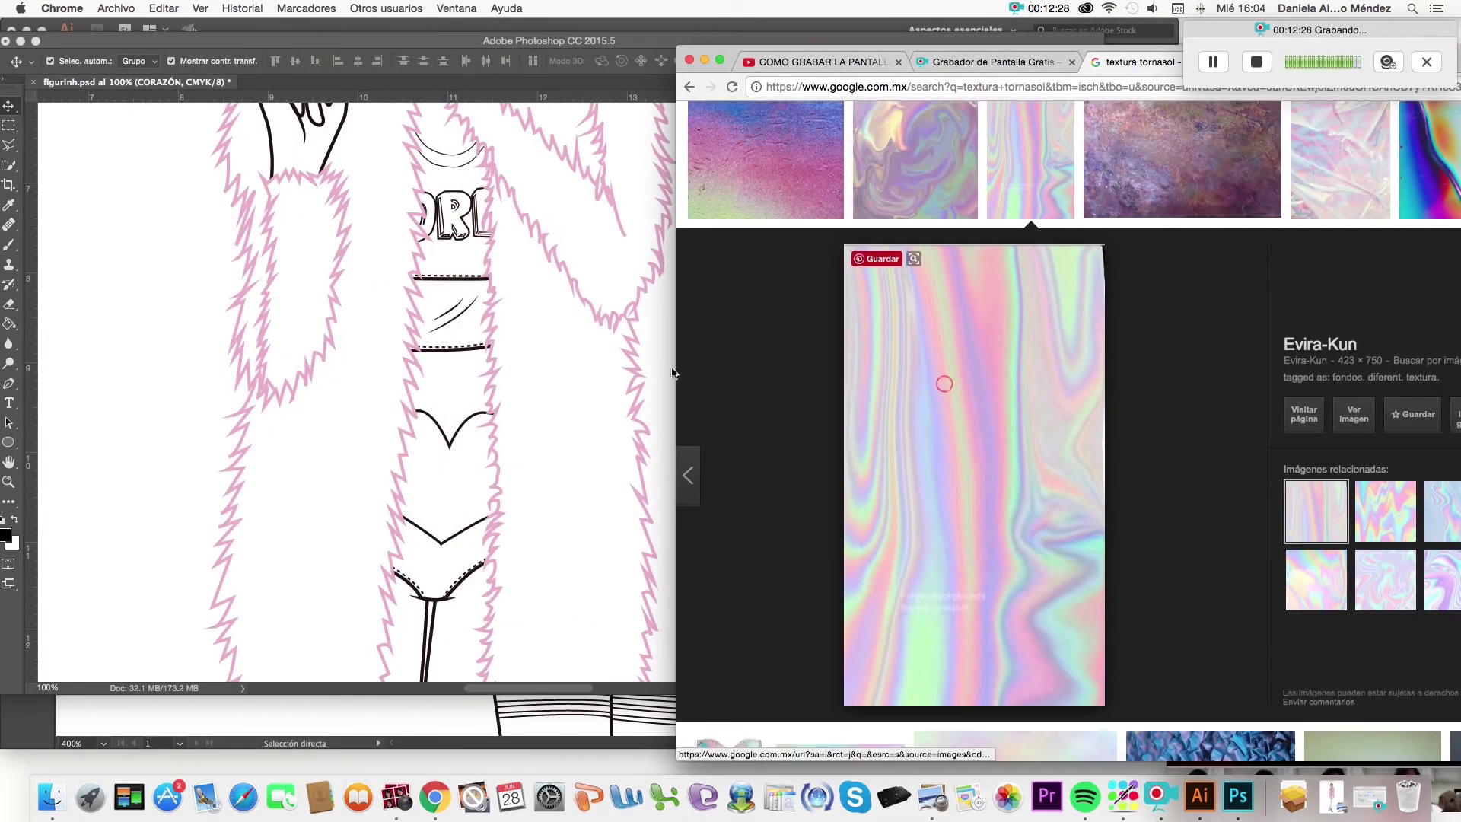
Drop the holographic texture from Chrome onto the canvas as a new layer over the torso.
drag(942, 381, 406, 346)
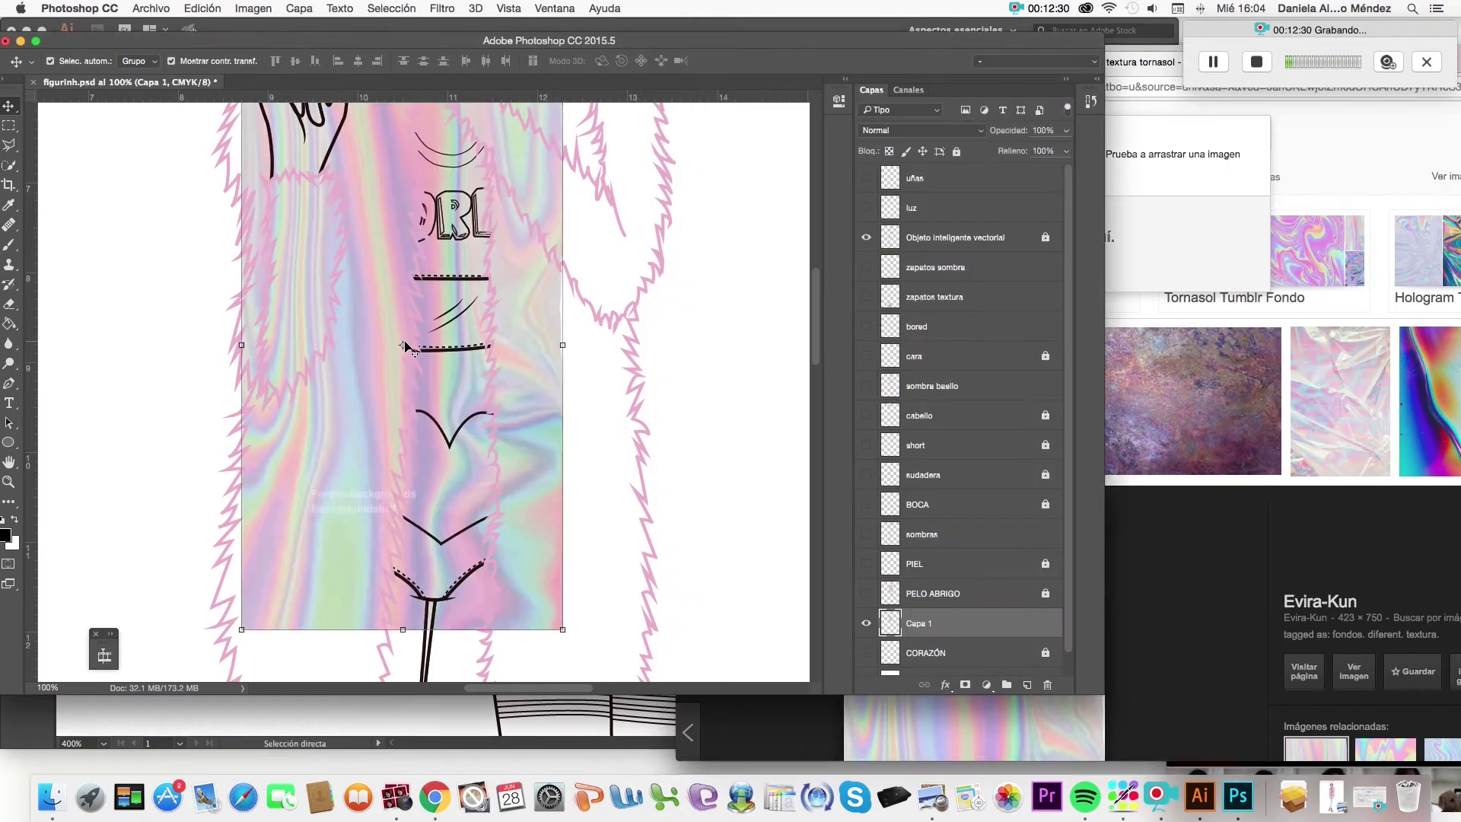
mouse_move(448, 401)
mouse_down()
mouse_move(508, 478)
mouse_move(492, 472)
mouse_up()
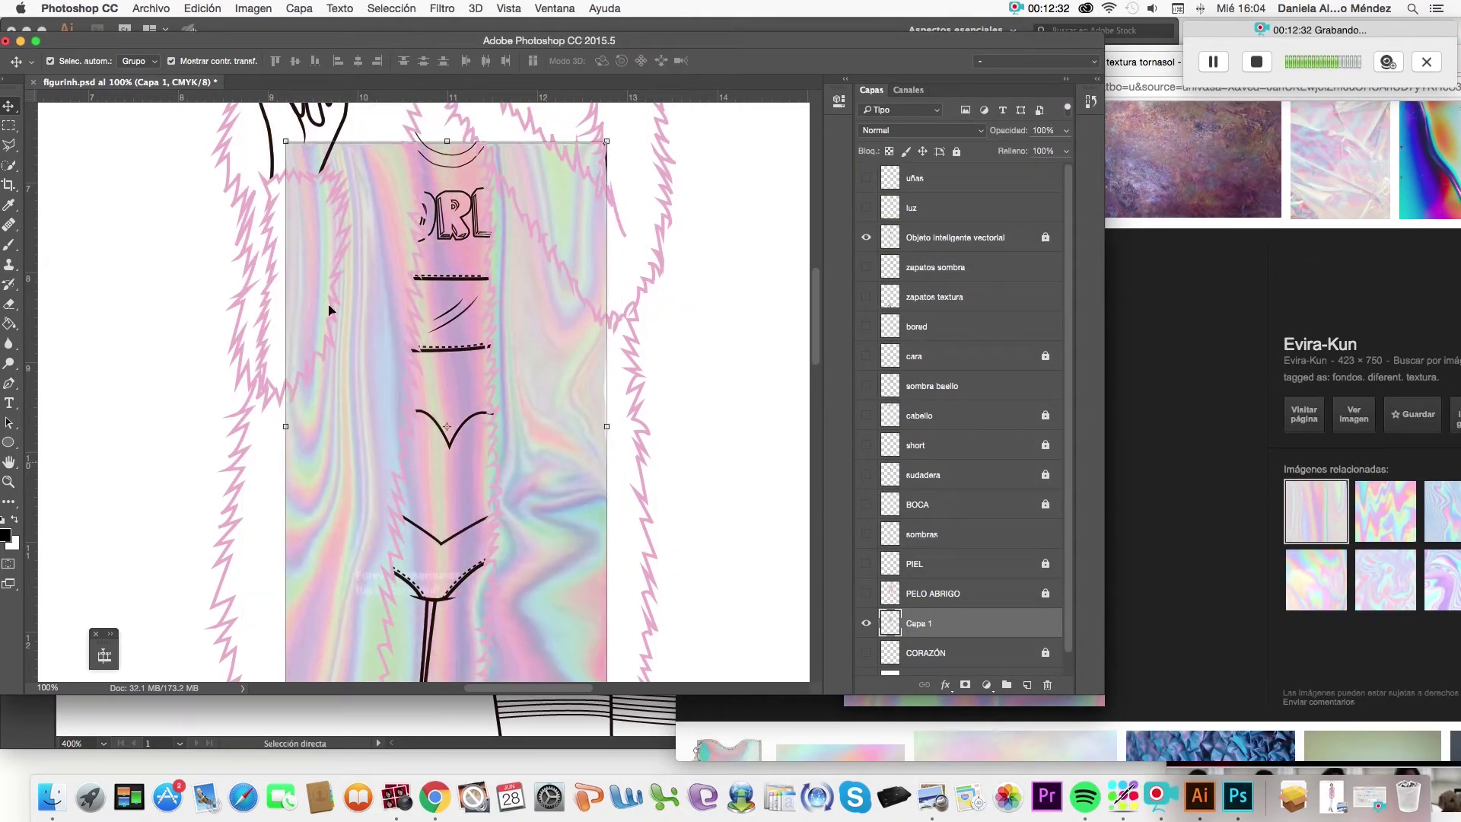
click(152, 266)
key(ctrl+z)
key(e)
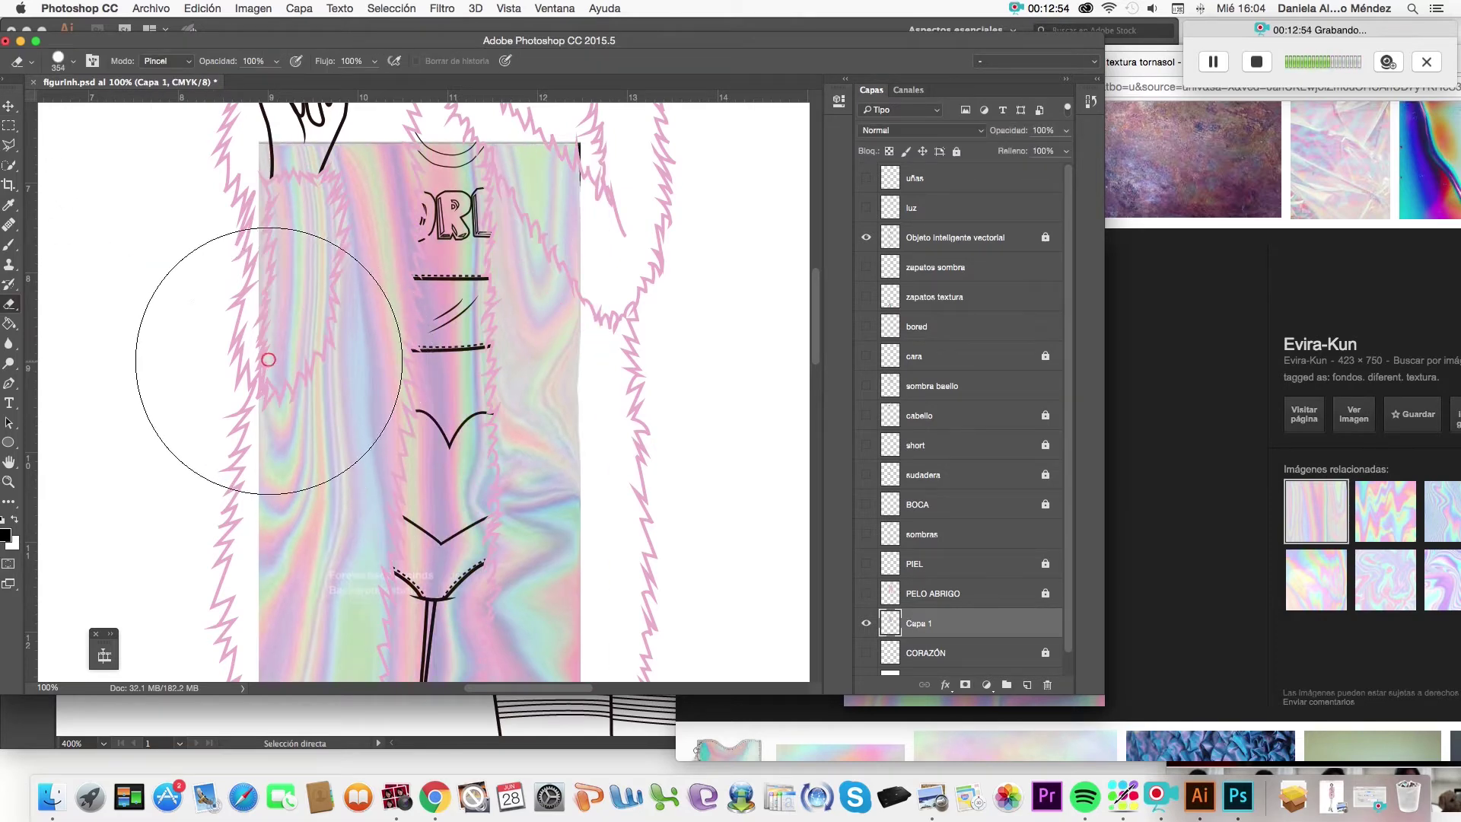
Erase the texture's excess on the chest, bottom and sides, leaving a patch over the top.
click(269, 360)
drag(279, 243, 503, 248)
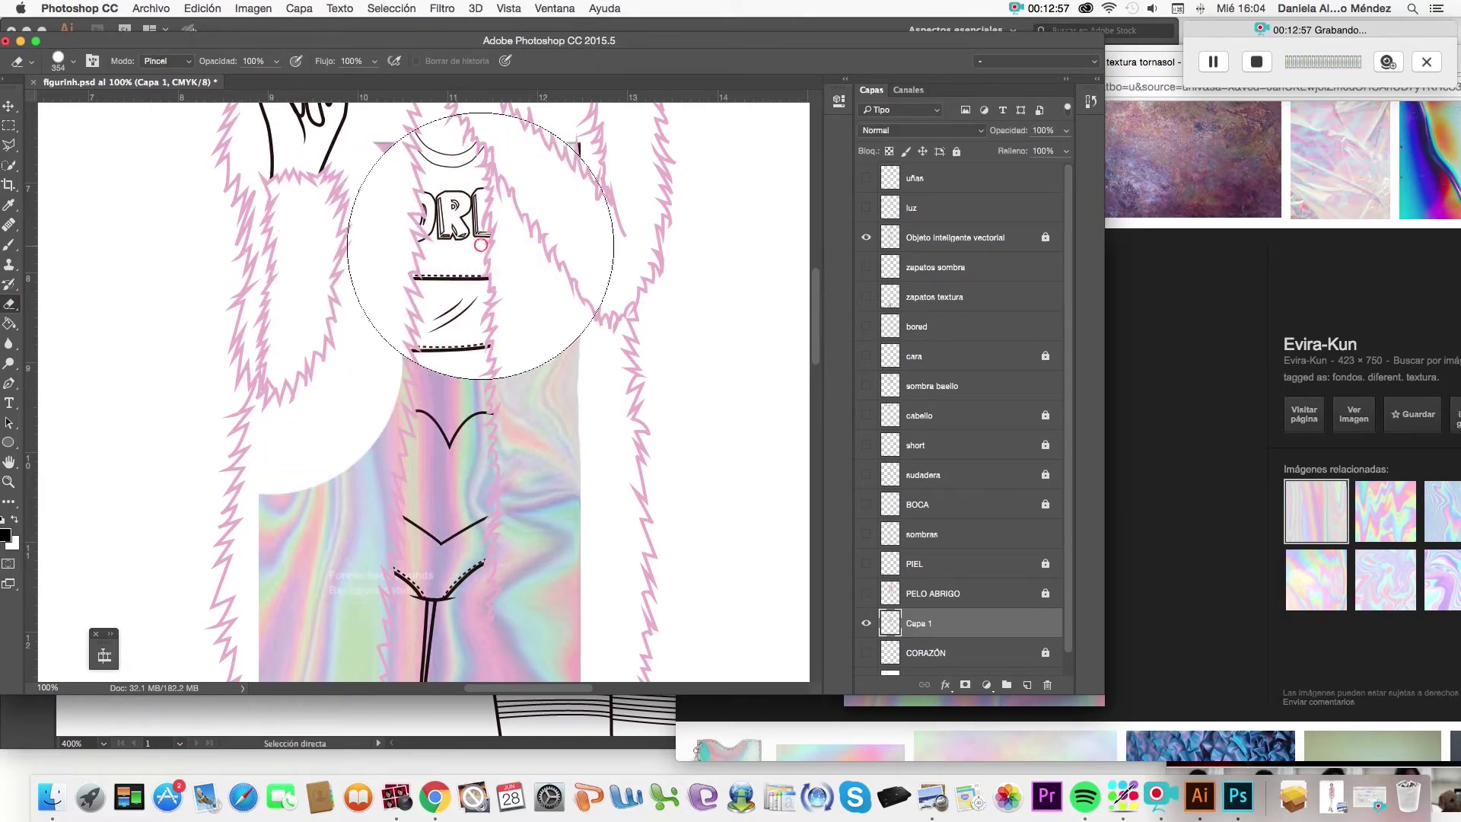
scroll(503, 247, up, 1)
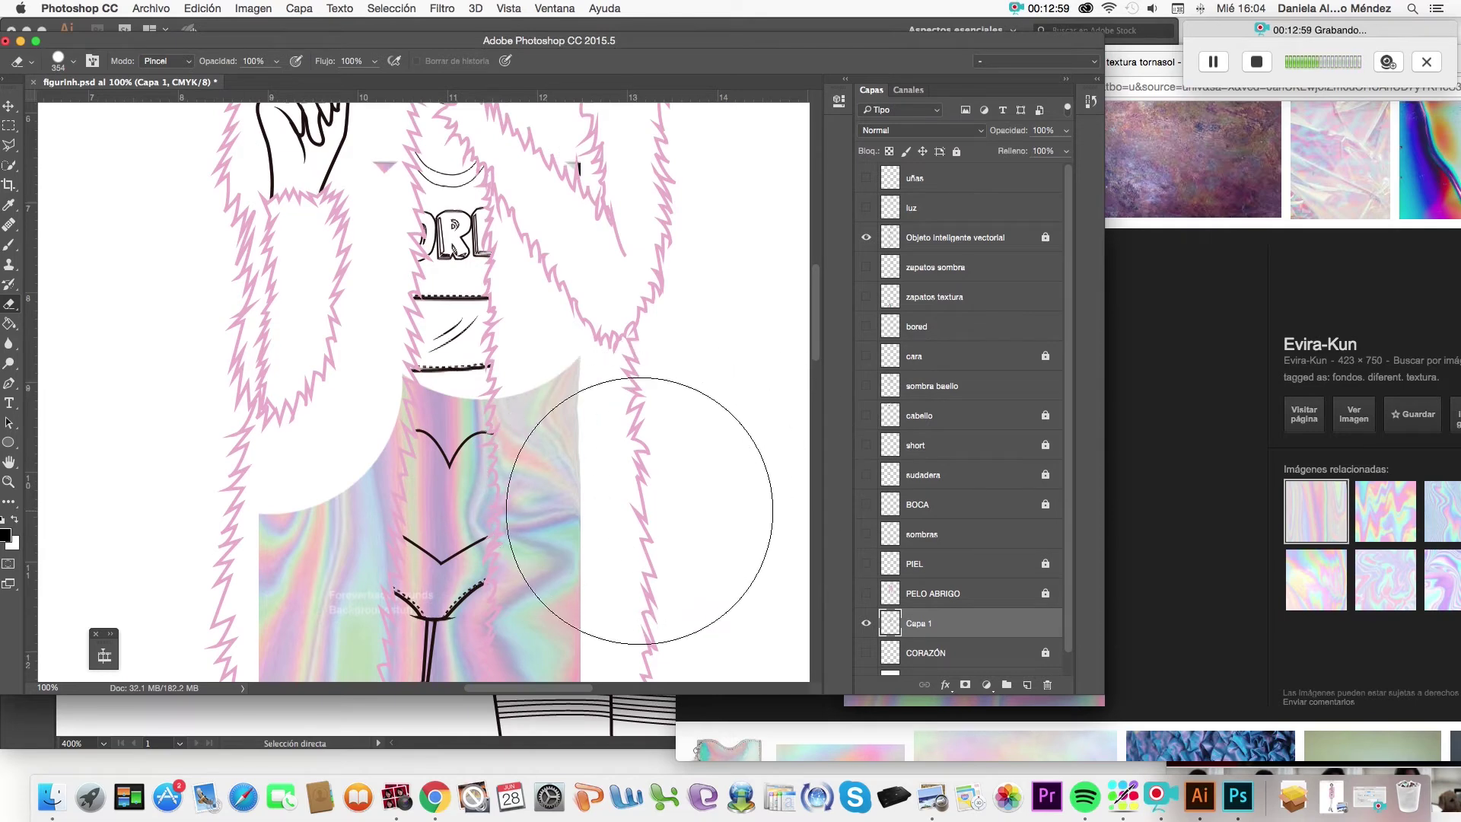
scroll(620, 522, down, 10)
mouse_move(522, 316)
mouse_down()
mouse_move(338, 329)
mouse_move(357, 346)
mouse_up()
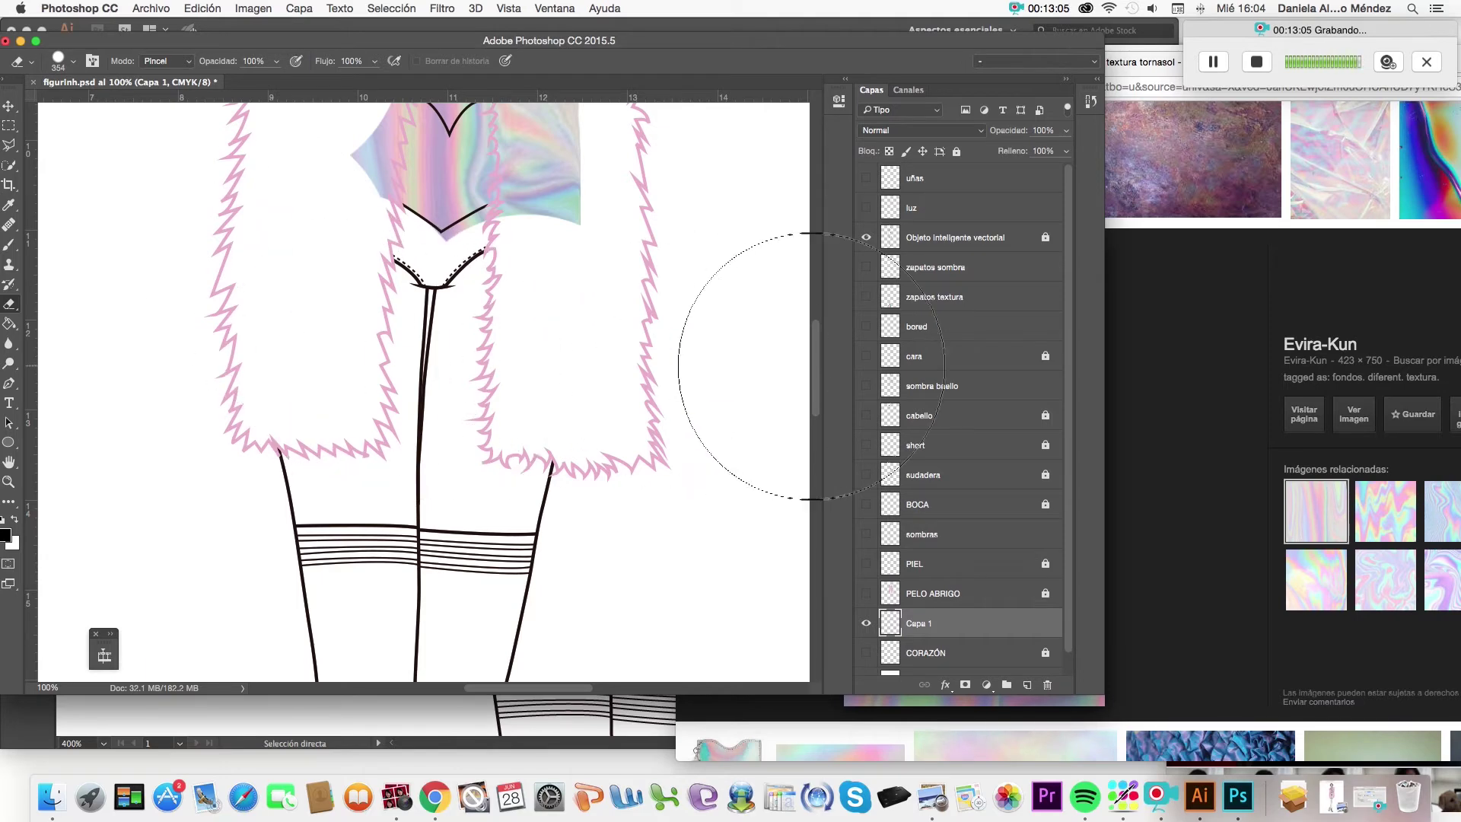
scroll(751, 380, up, 5)
scroll(685, 343, up, 2)
drag(652, 323, 713, 457)
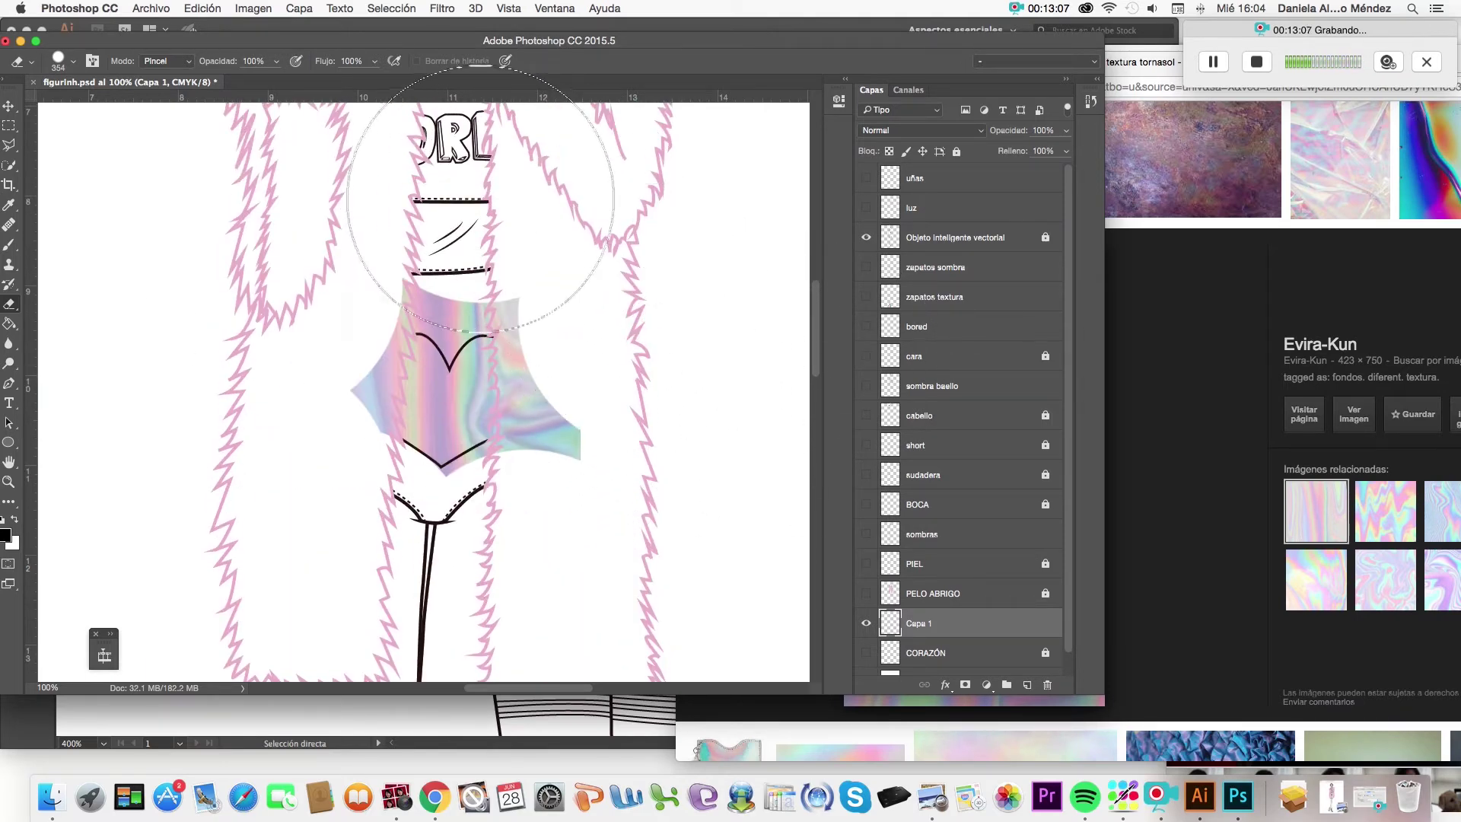
drag(652, 424, 580, 391)
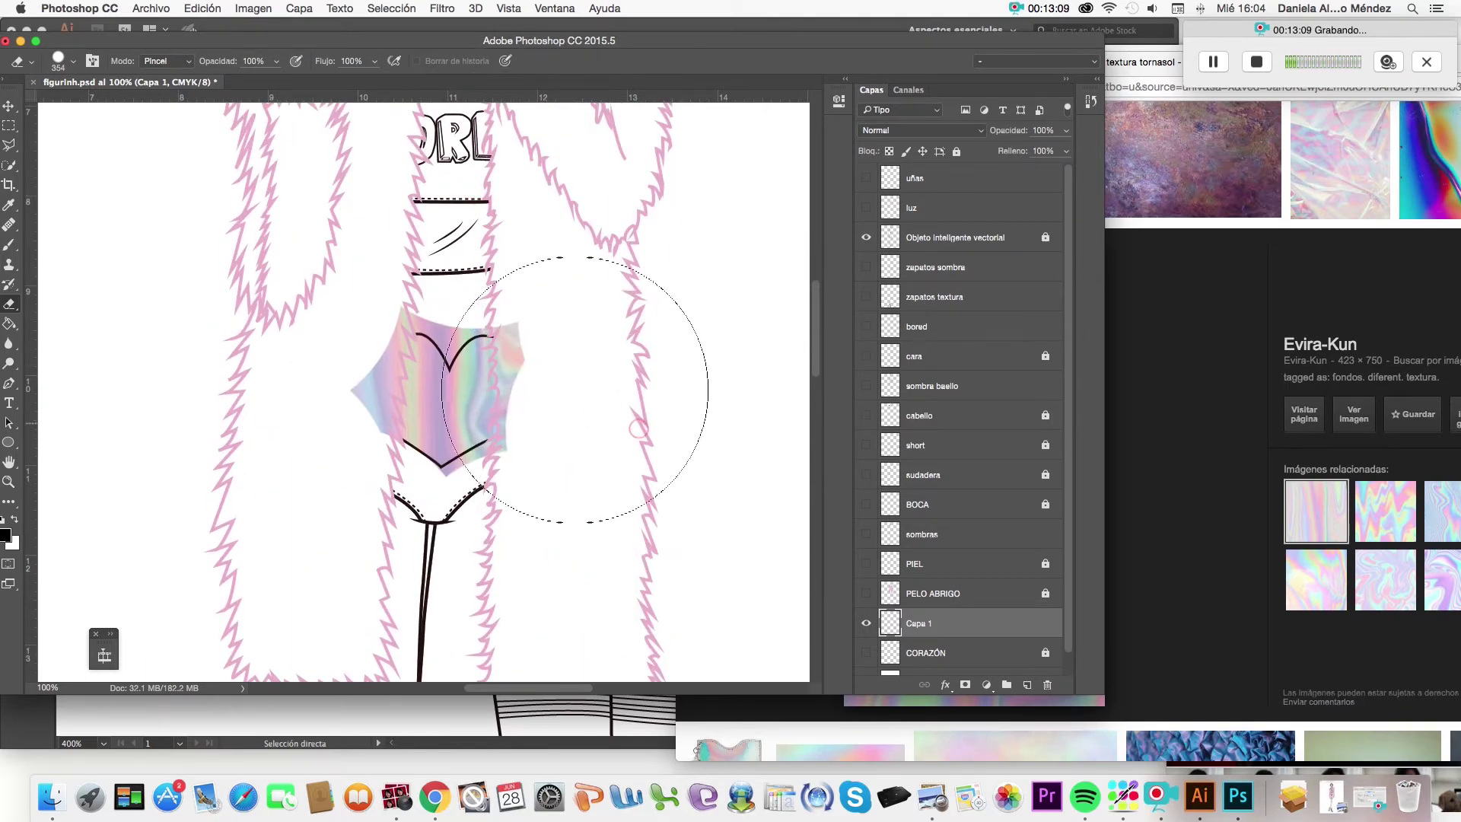
drag(309, 326, 228, 310)
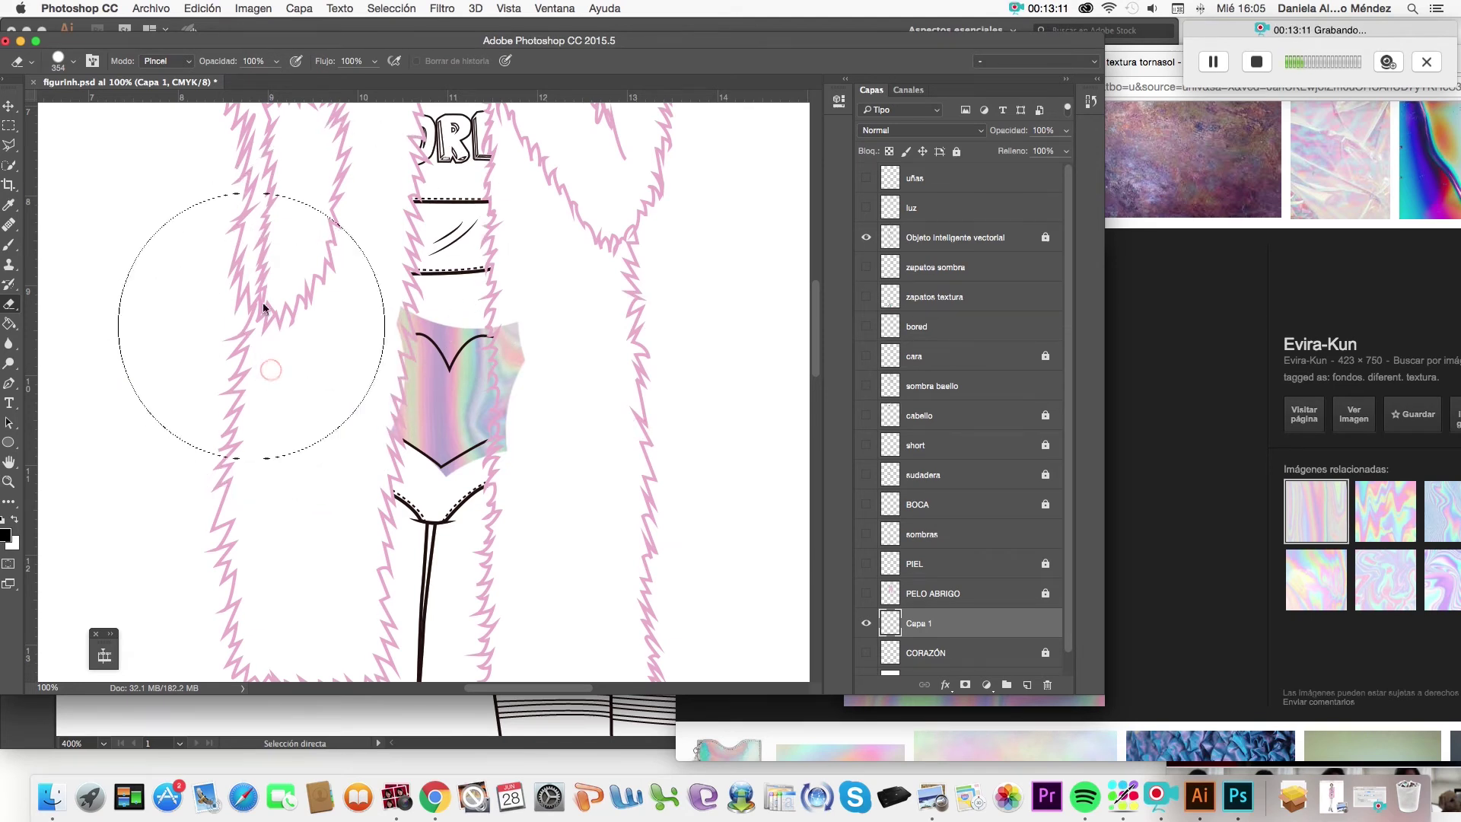
click(9, 105)
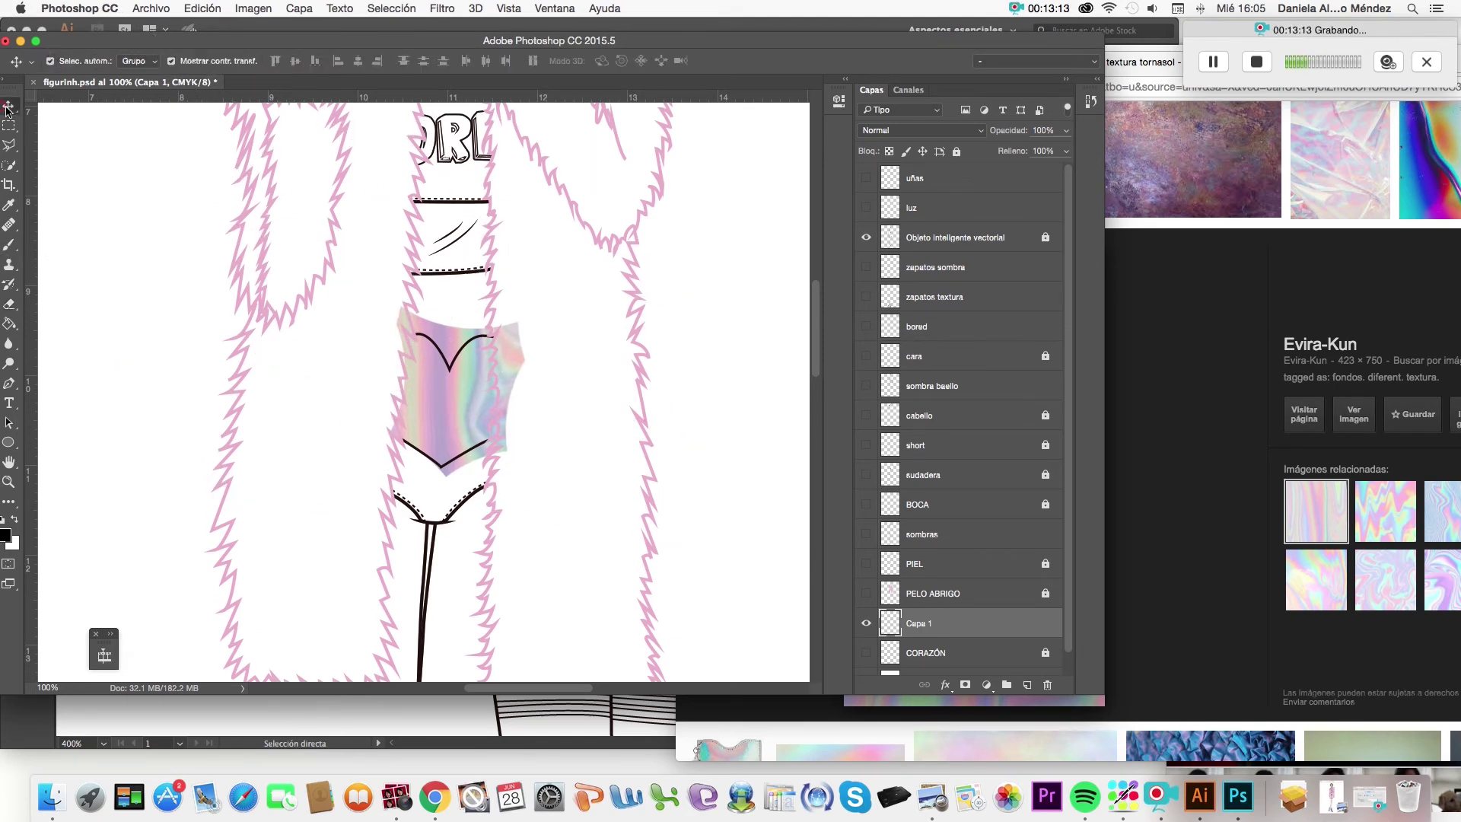
click(628, 454)
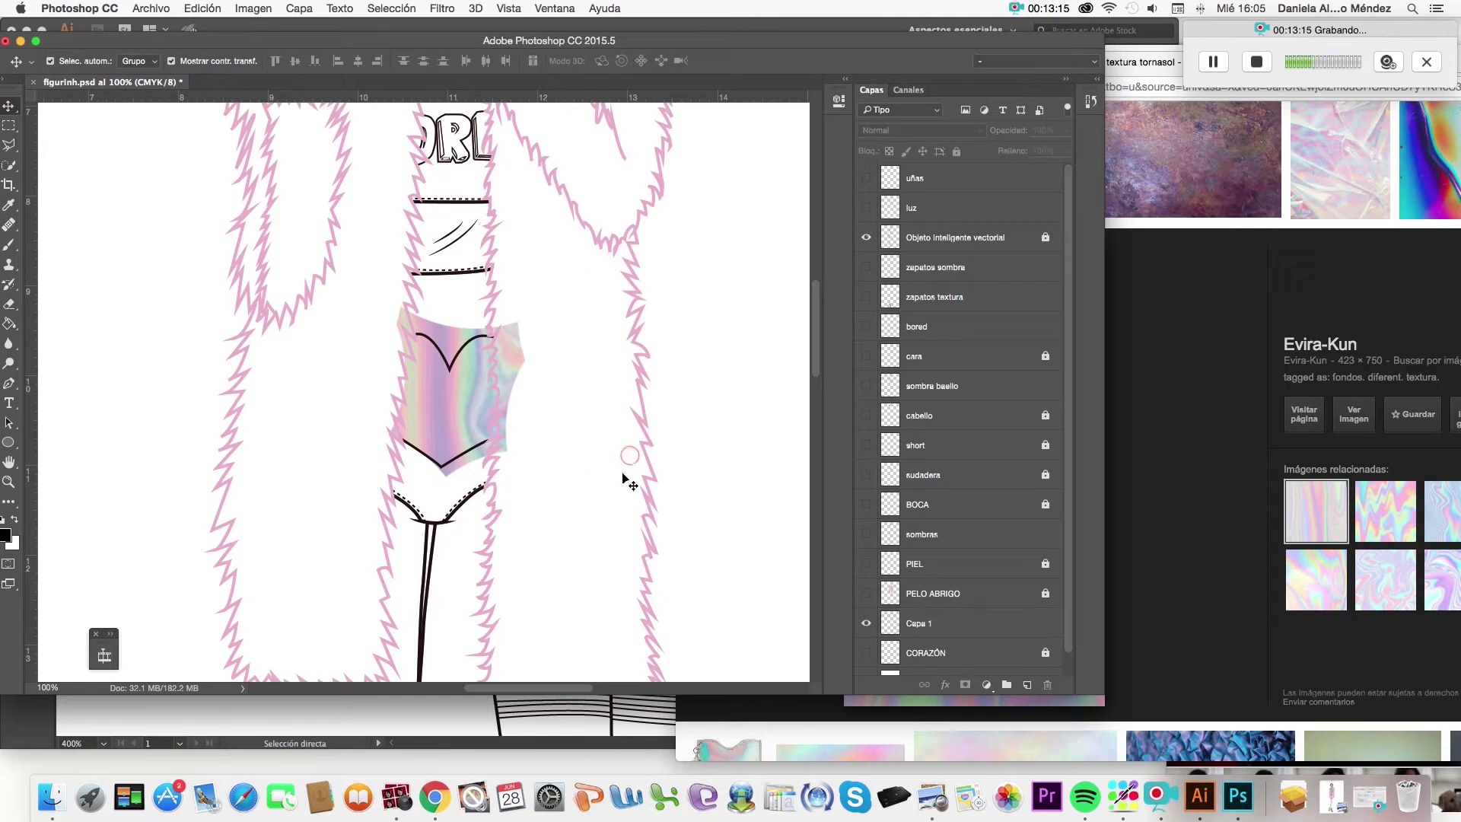
Hide the Capa 1 texture layer and show the CORAZÓN heart and pink fur coat layers.
scroll(414, 426, up, 5)
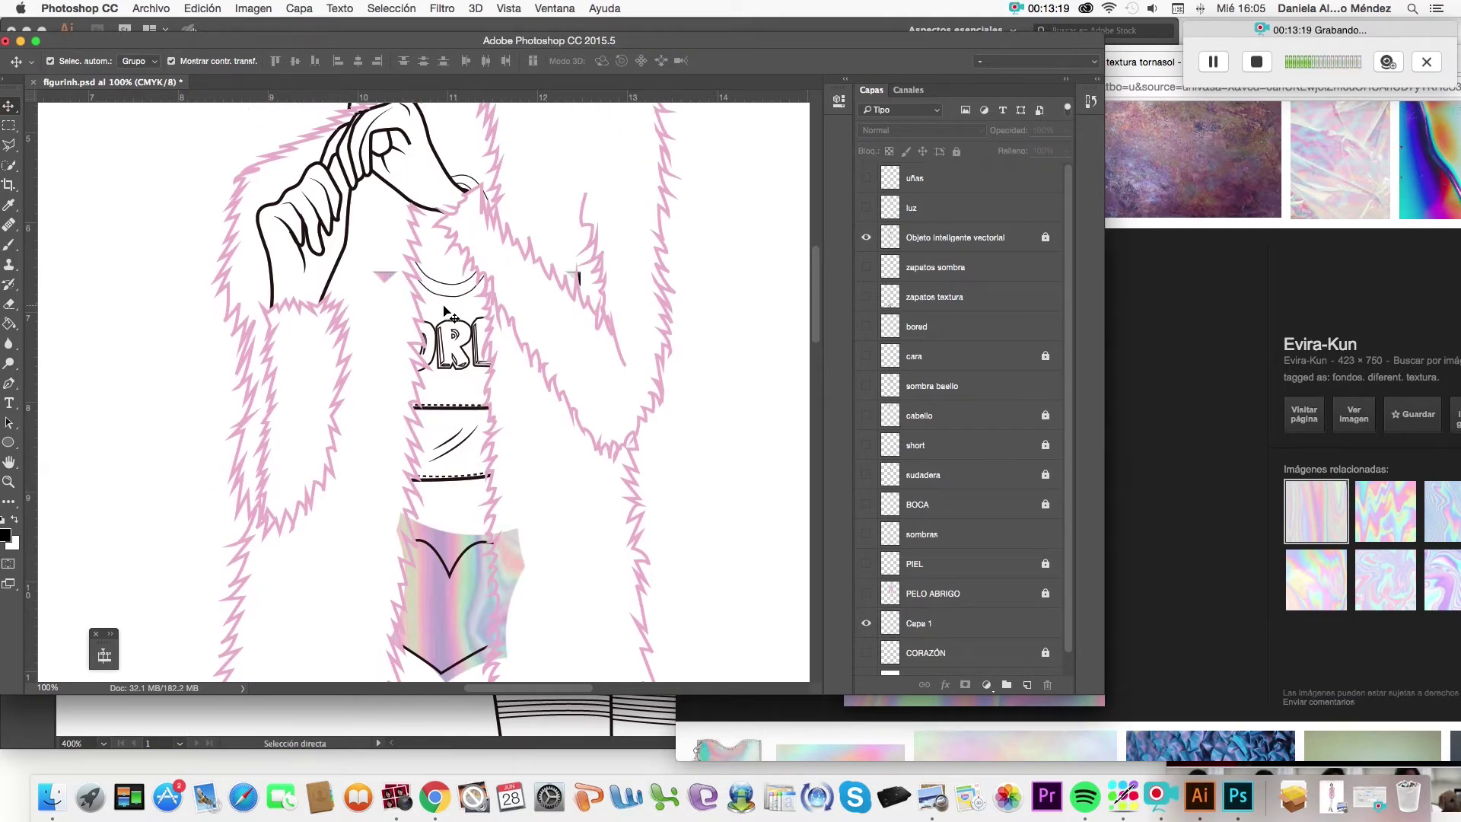
scroll(448, 312, up, 4)
scroll(480, 248, down, 2)
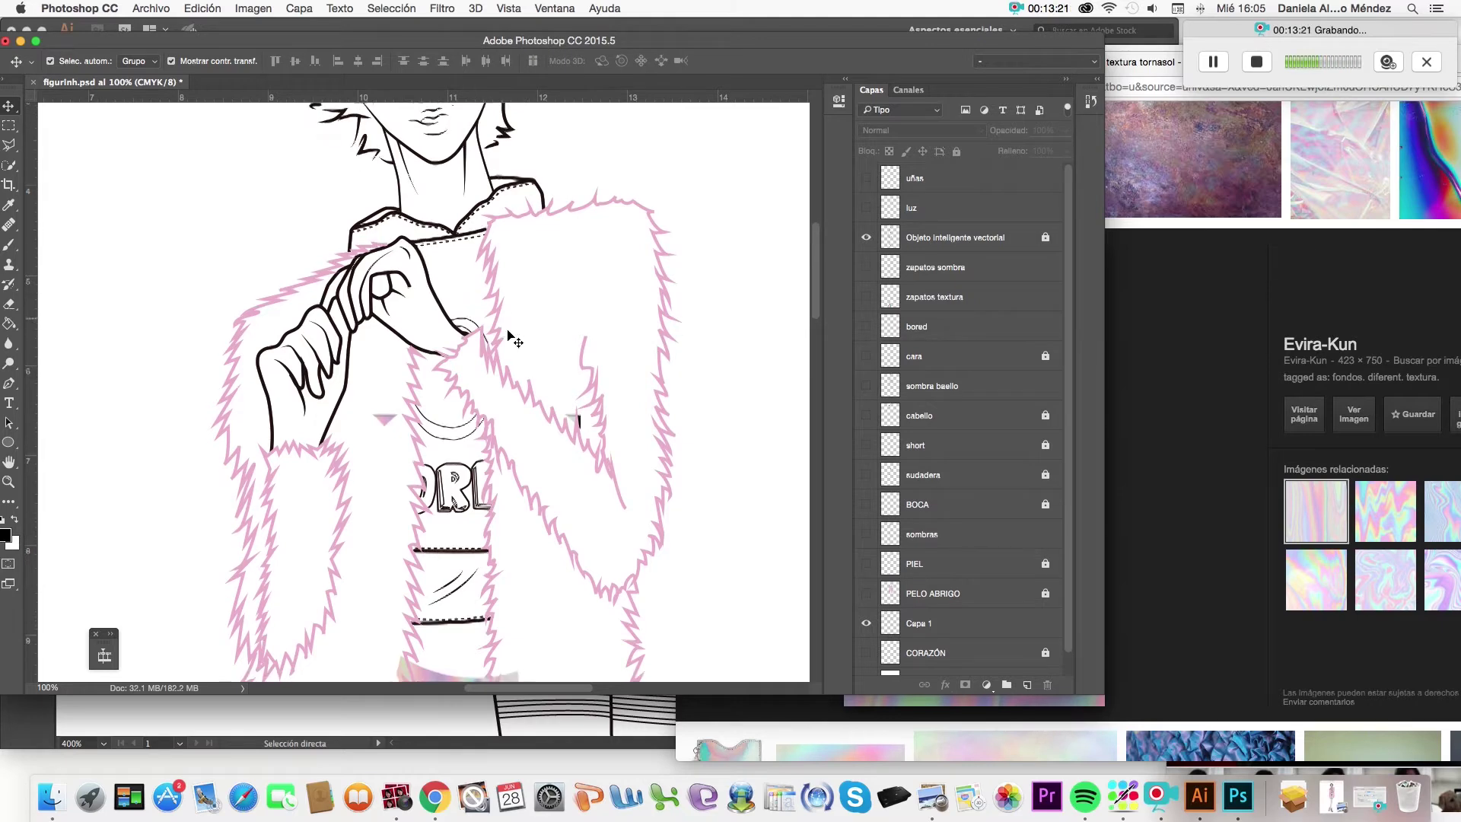
scroll(510, 336, down, 9)
click(866, 623)
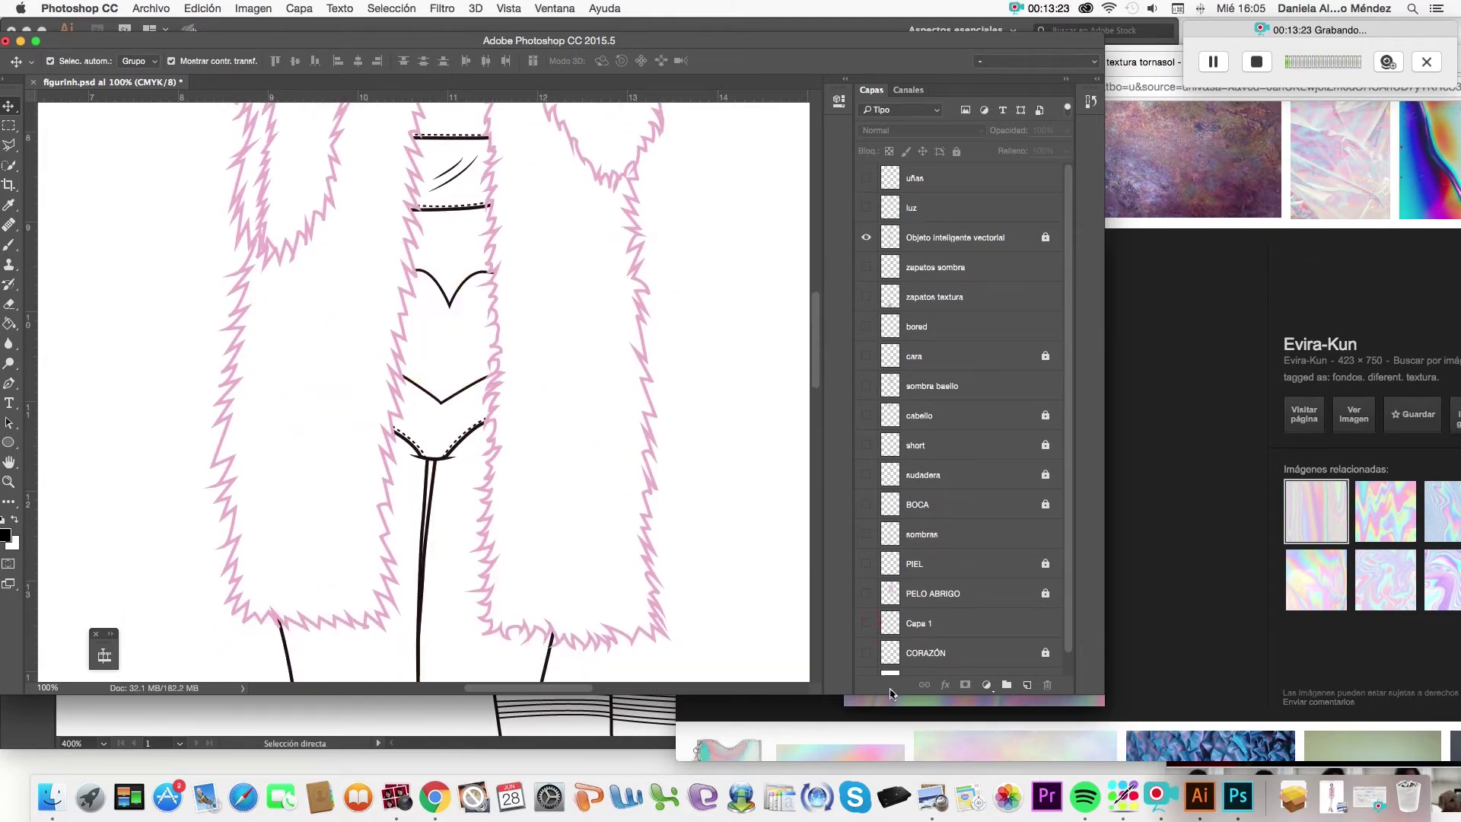
click(866, 653)
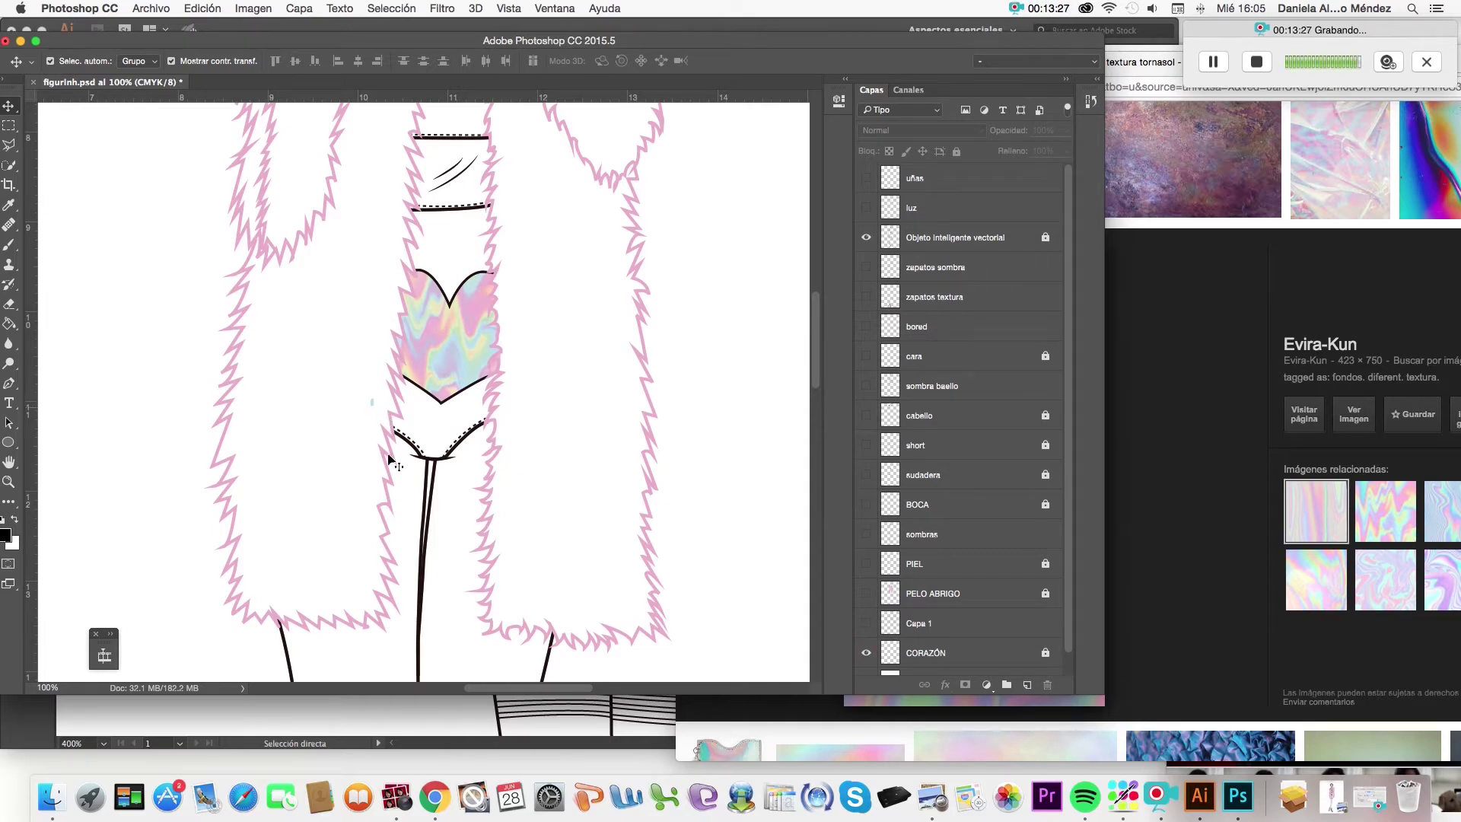
click(866, 594)
Close the Chrome window to return to the Photoshop figure.
scroll(656, 546, up, 3)
scroll(656, 546, up, 1)
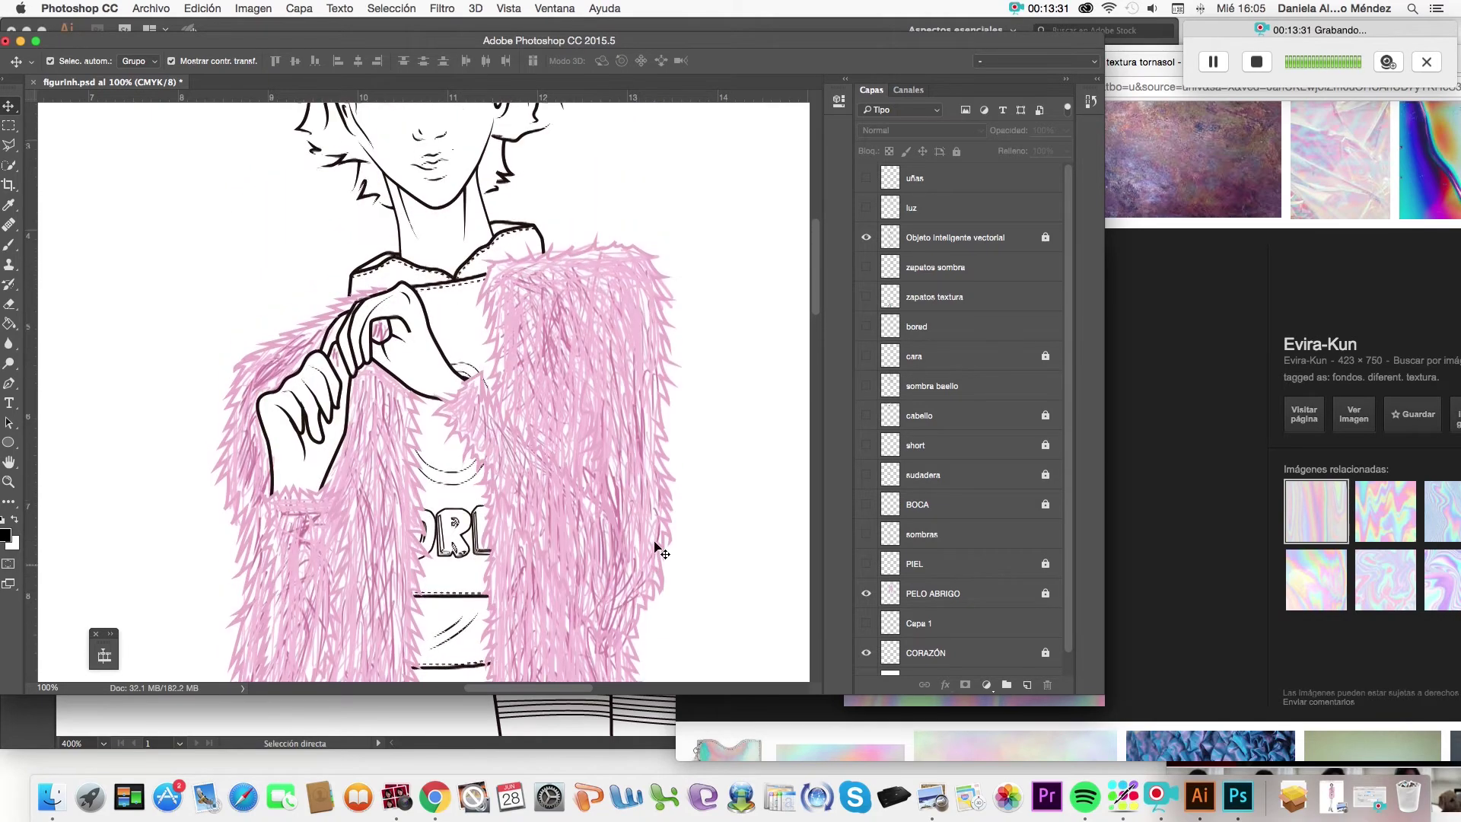
scroll(657, 548, down, 3)
scroll(656, 546, down, 1)
scroll(656, 546, down, 1)
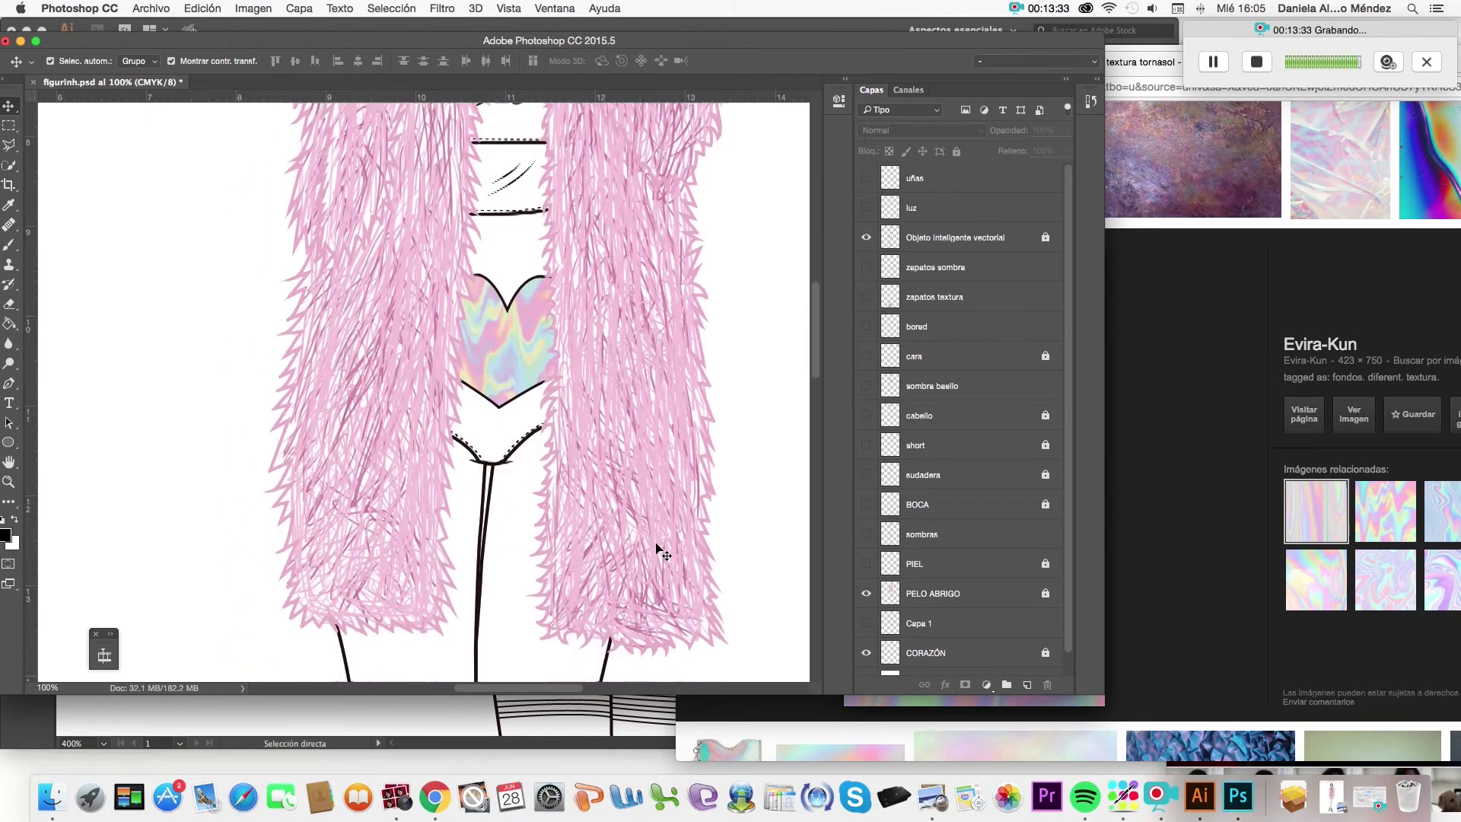
scroll(656, 546, down, 1)
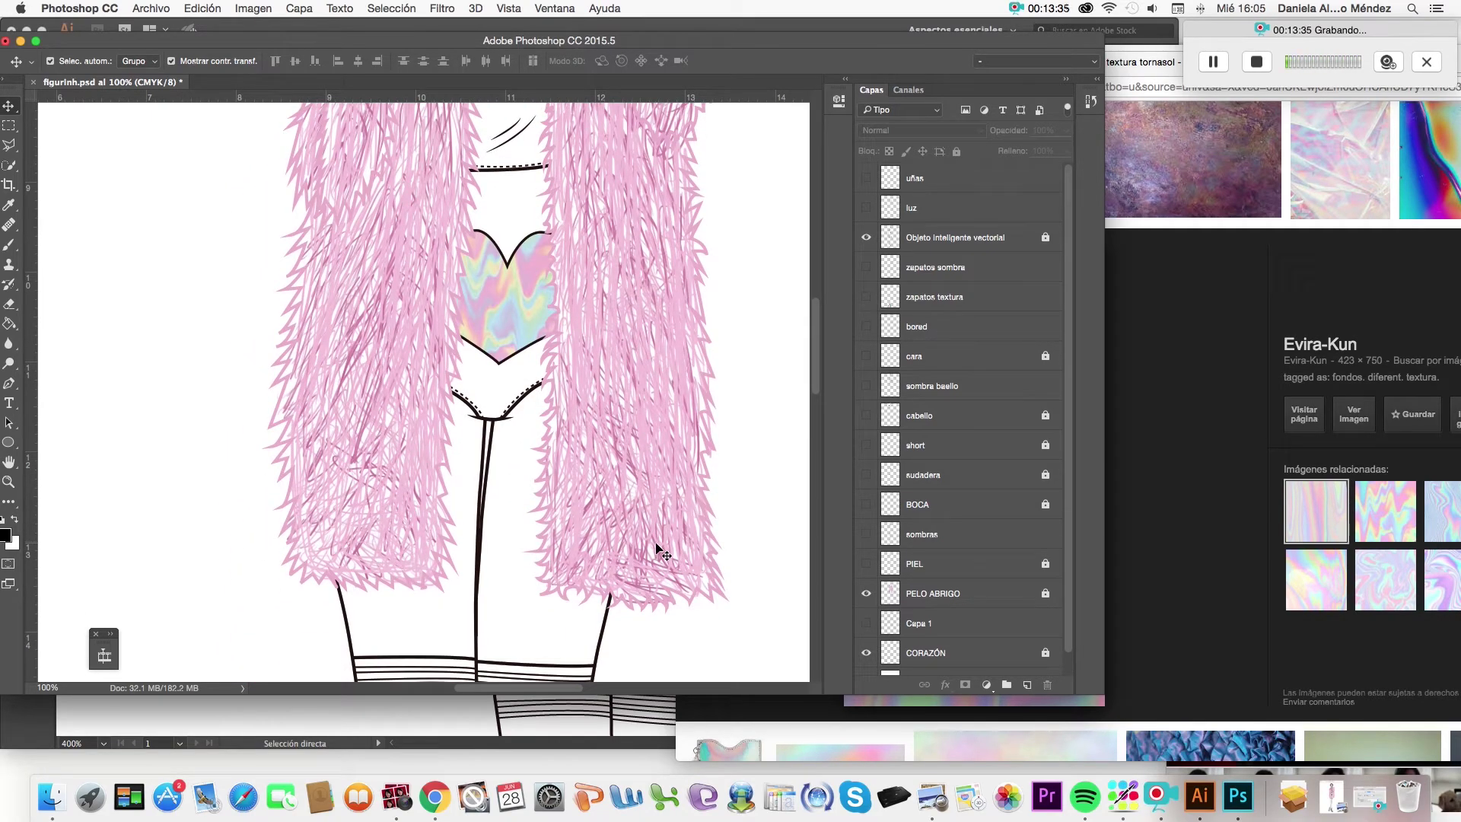
click(1131, 67)
click(690, 60)
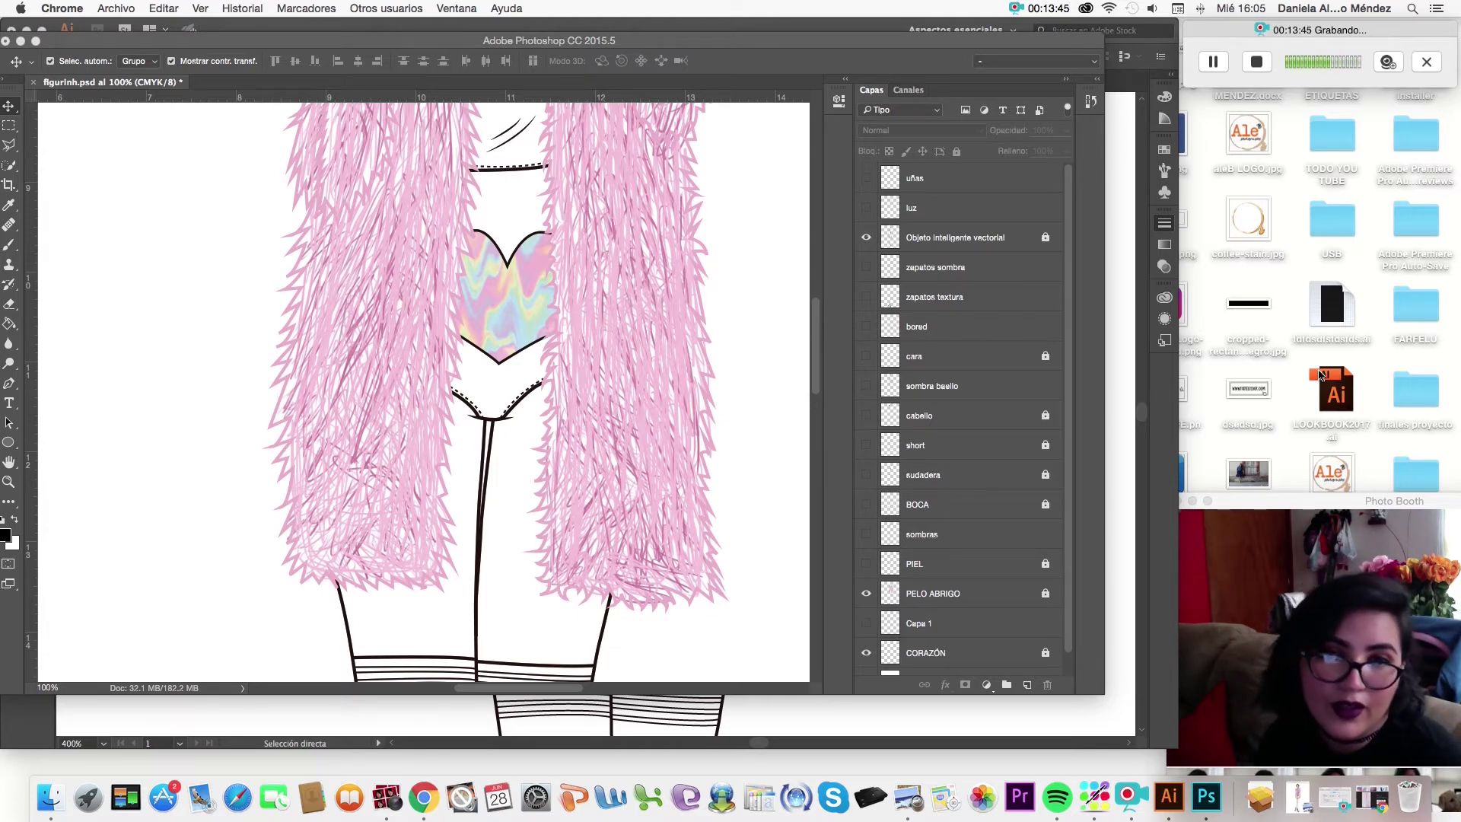
Toggle the sombras leg-shadow layer on and off, then show the PIEL skin layer.
scroll(633, 353, up, 5)
scroll(633, 353, up, 3)
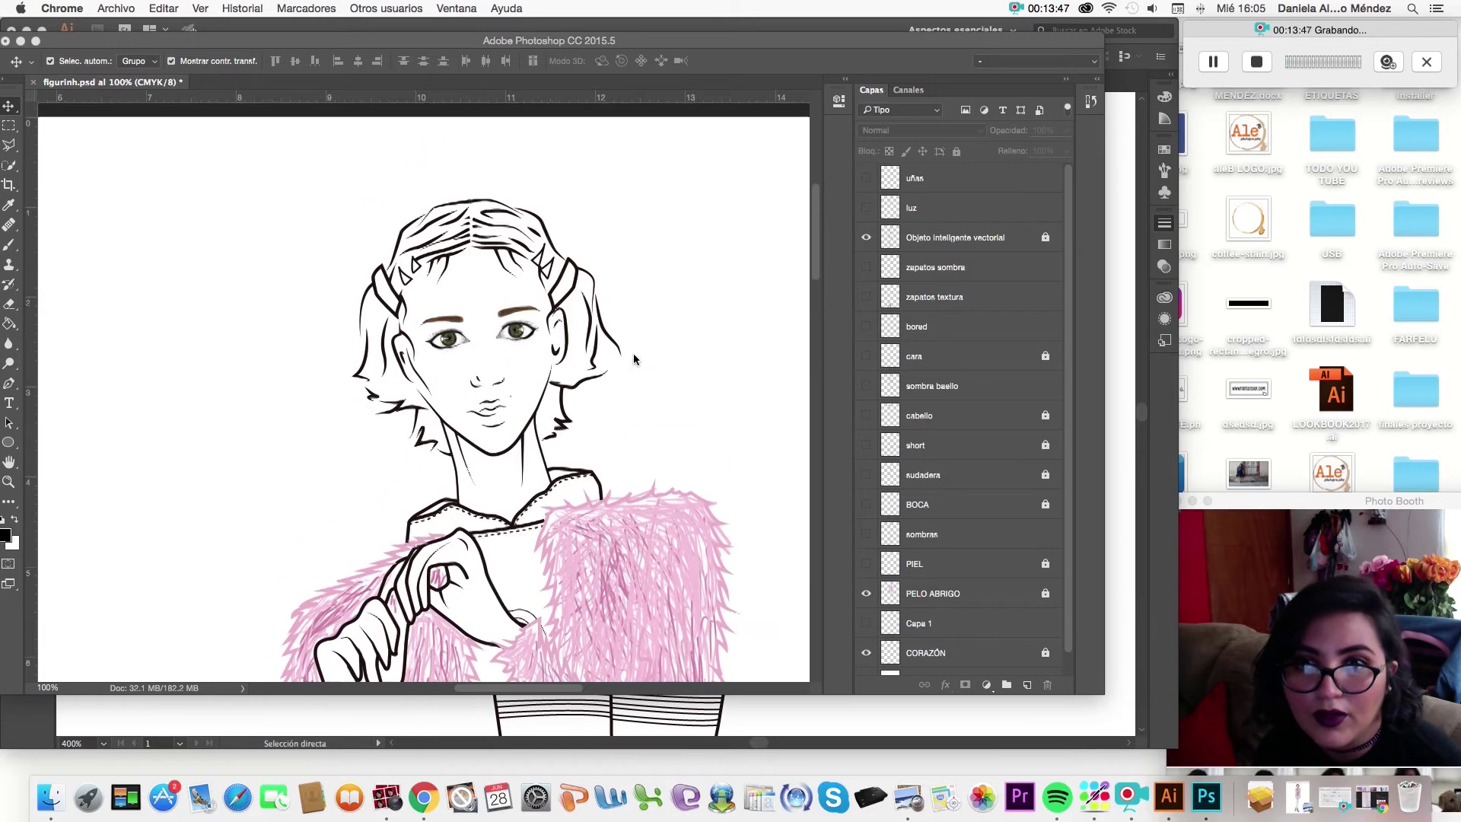
scroll(633, 353, down, 8)
scroll(633, 353, down, 5)
scroll(636, 360, up, 5)
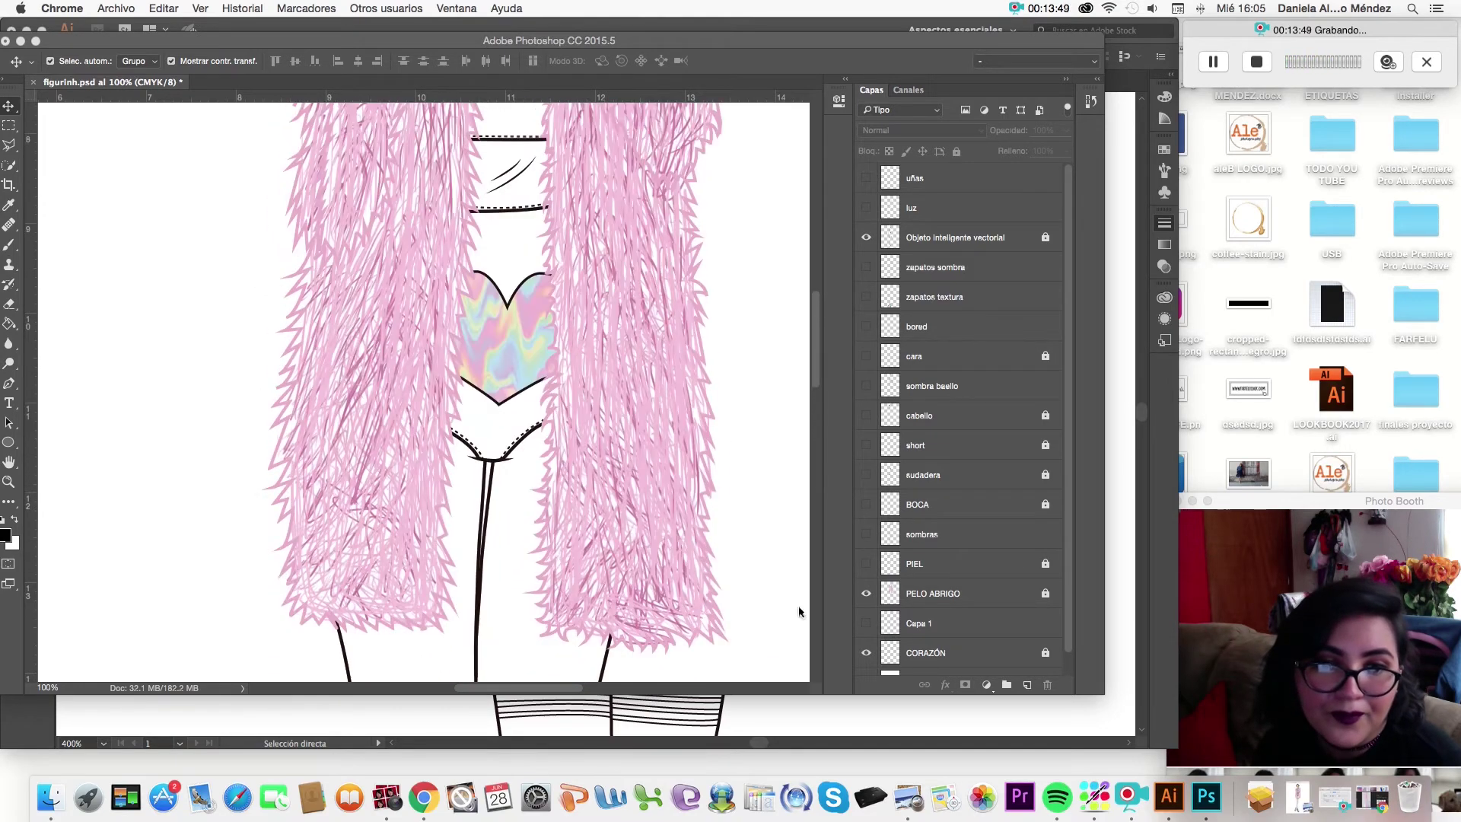
click(866, 534)
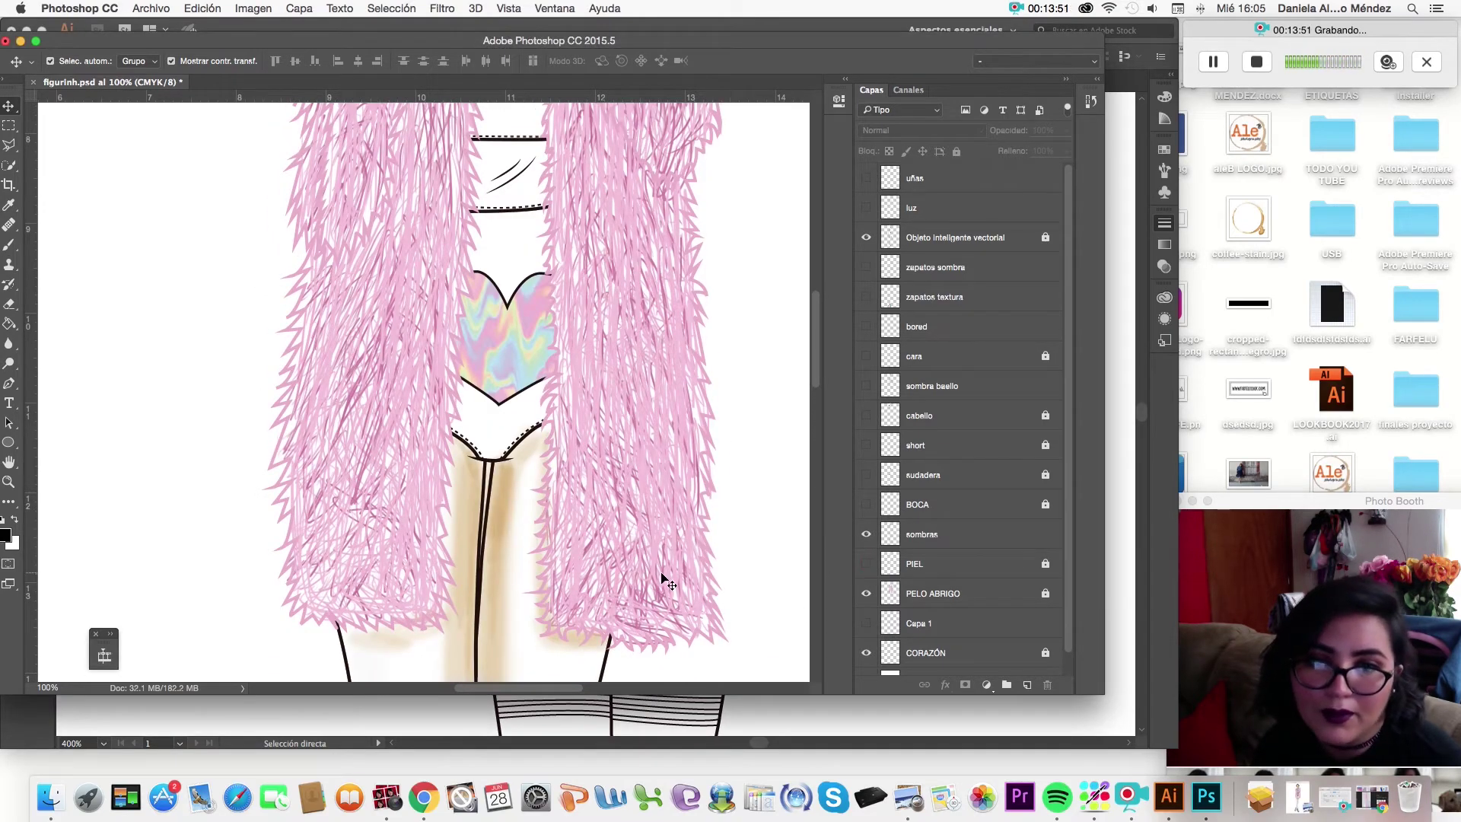
scroll(668, 582, down, 3)
scroll(662, 578, down, 3)
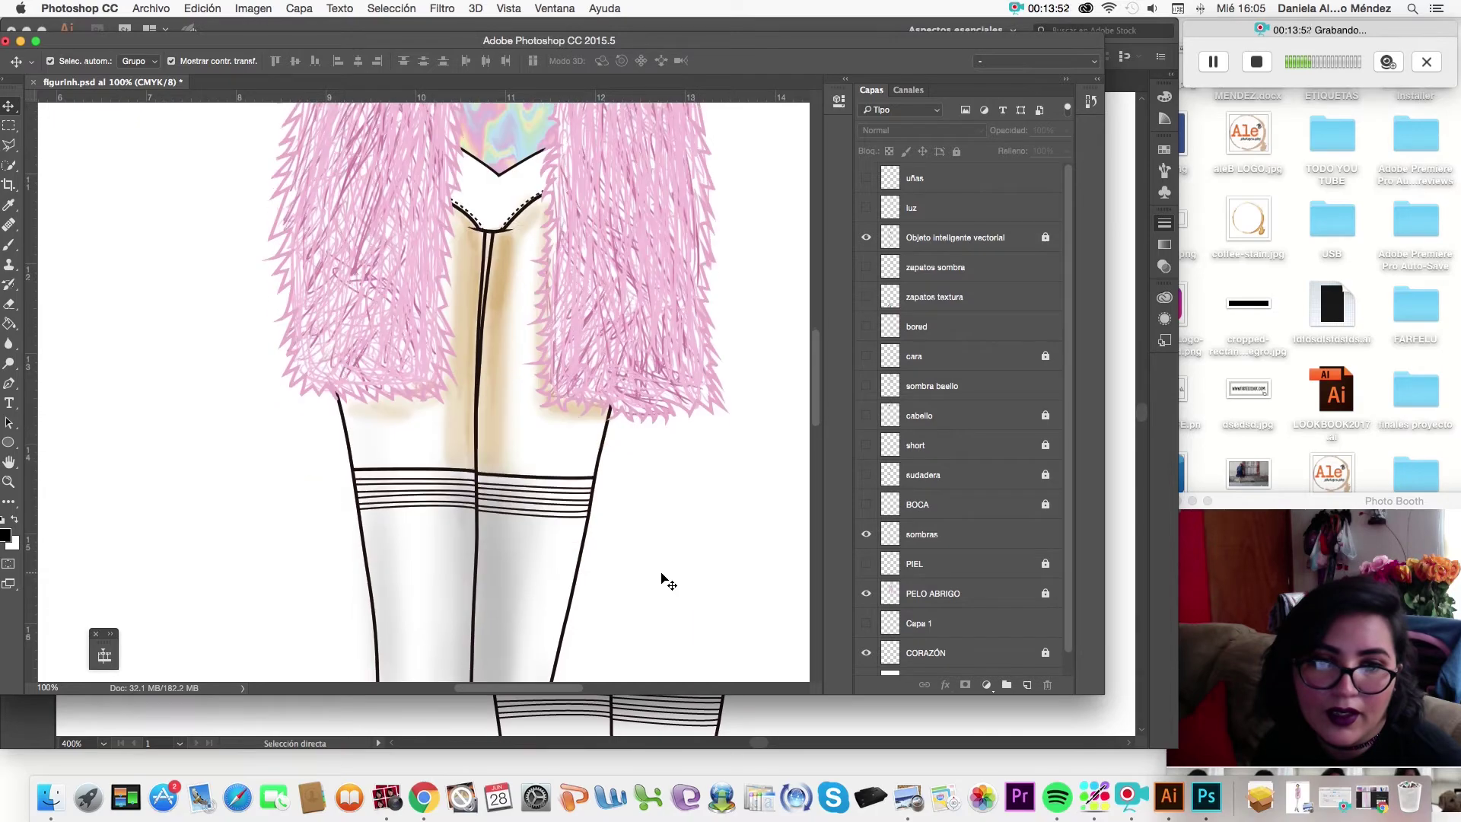
click(866, 534)
click(866, 564)
Look over the beige-skinned figure, move the Photoshop window right and pick the Brush tool.
scroll(649, 463, up, 5)
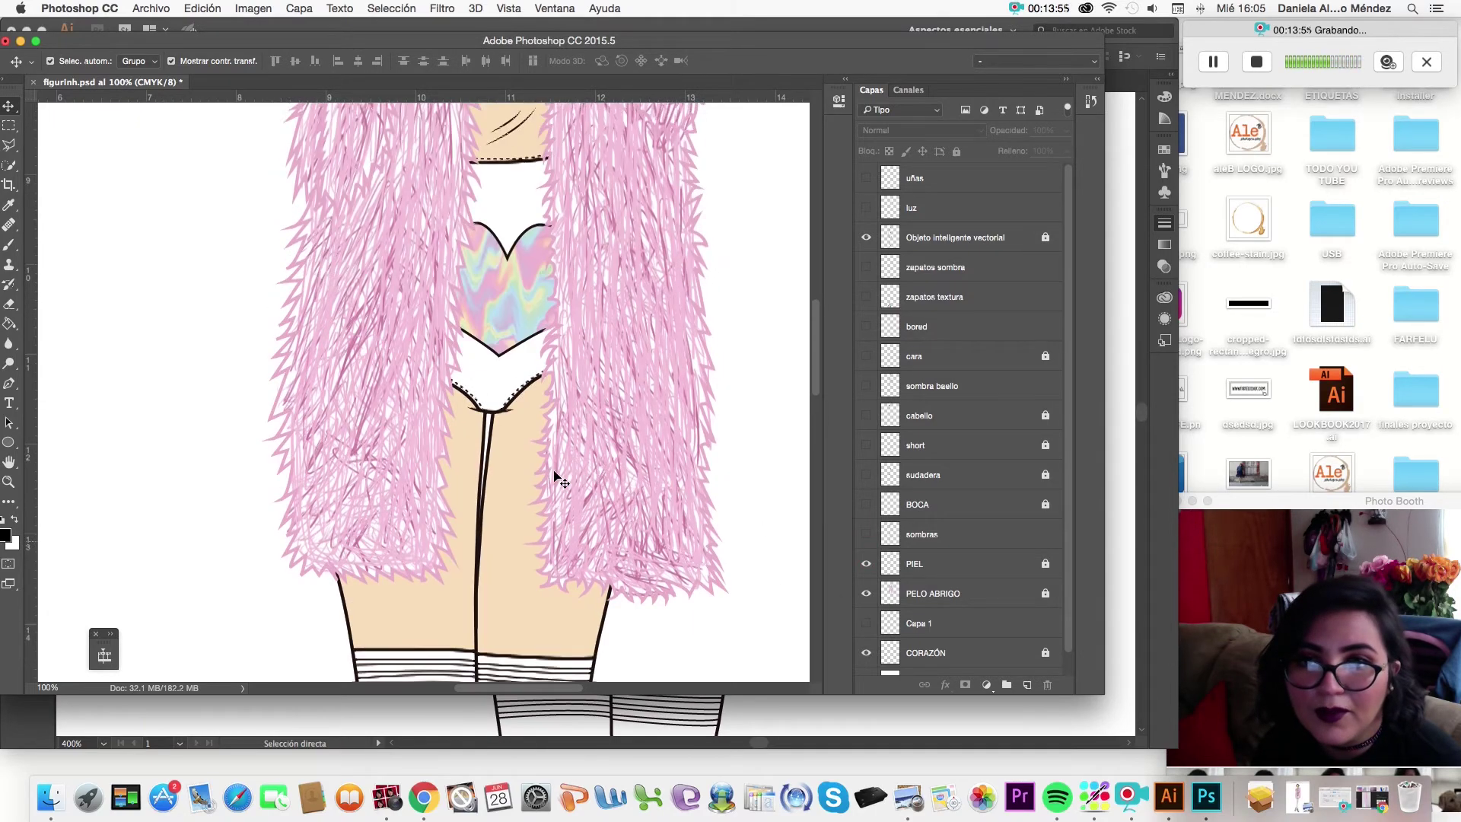
scroll(559, 479, up, 5)
scroll(559, 479, up, 5)
scroll(559, 479, up, 3)
scroll(559, 480, down, 3)
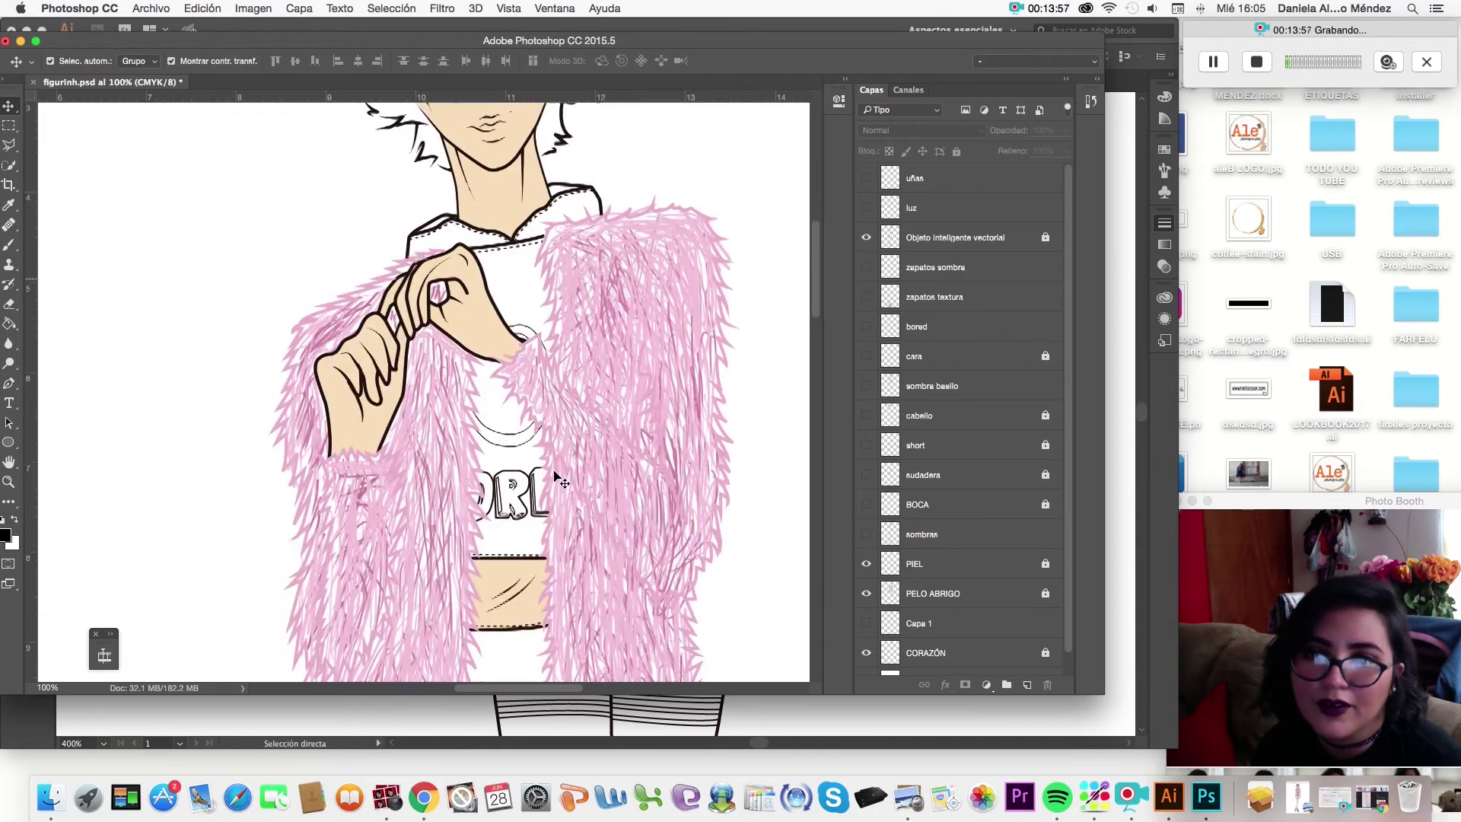
scroll(559, 479, down, 5)
scroll(560, 479, down, 5)
scroll(560, 480, down, 1)
scroll(560, 480, up, 8)
scroll(559, 479, up, 10)
scroll(560, 480, down, 2)
scroll(556, 480, down, 3)
scroll(547, 479, down, 1)
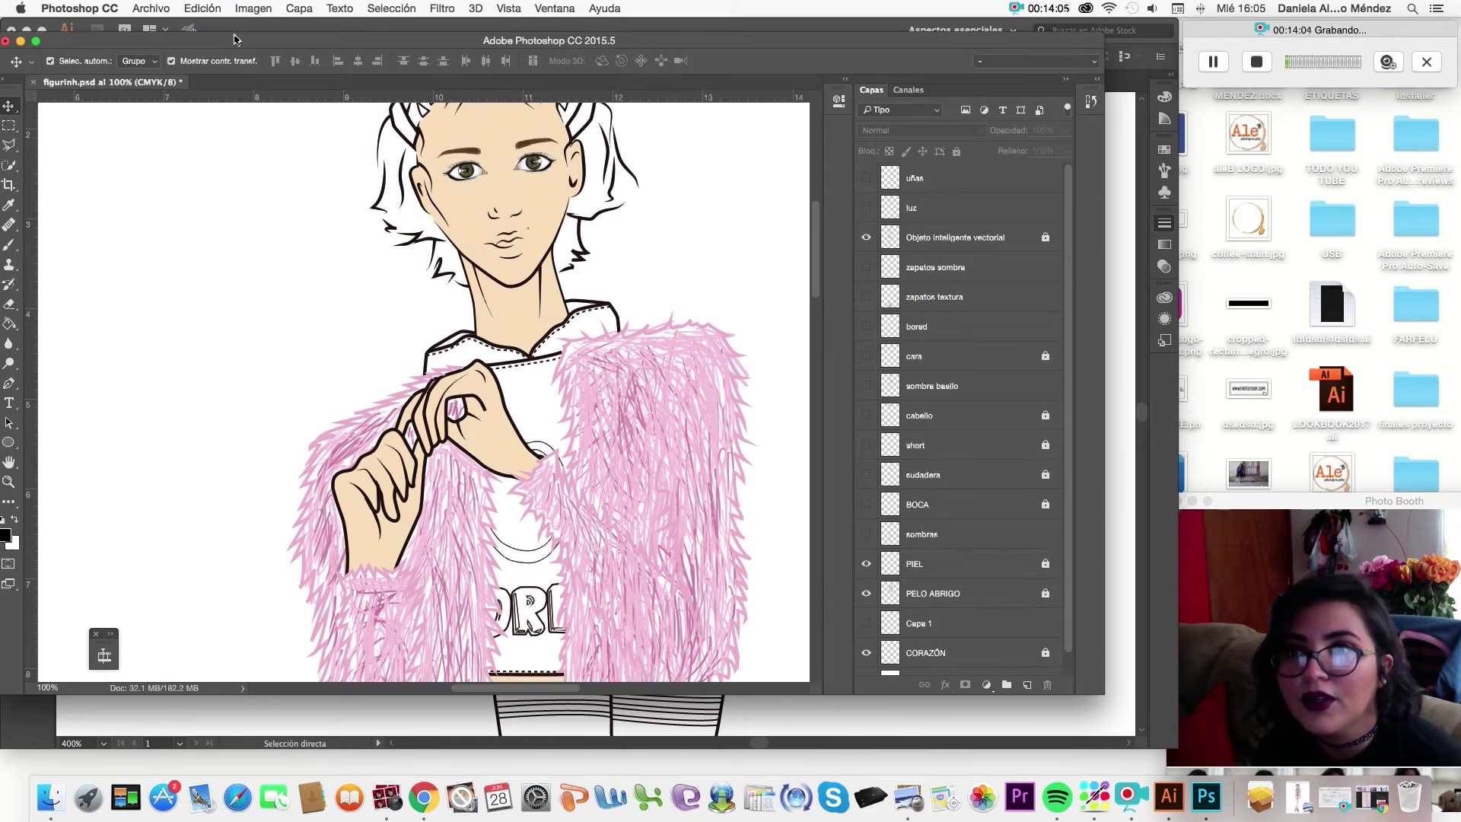
drag(233, 40, 388, 48)
click(162, 256)
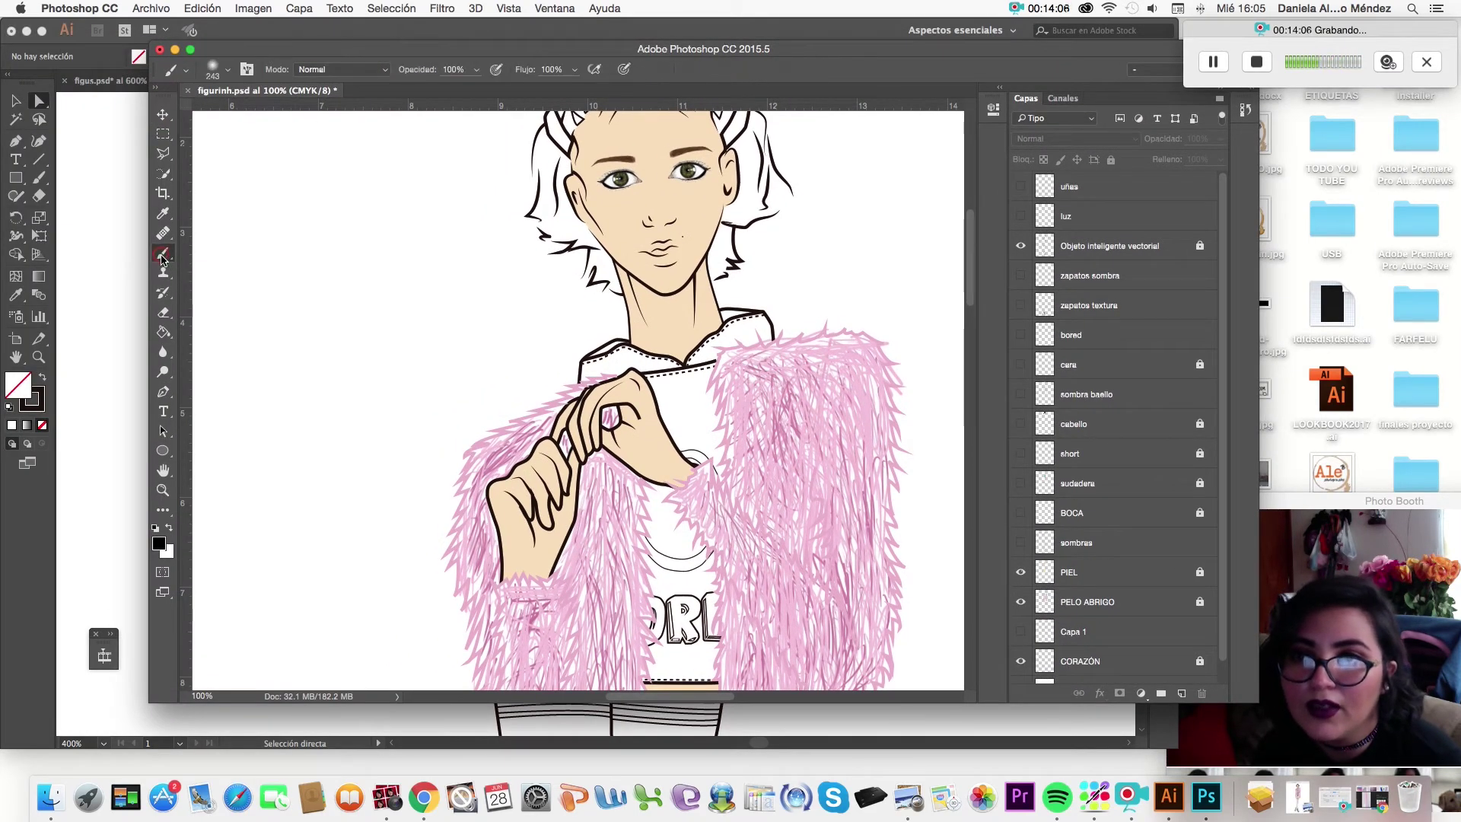
Set the foreground colour to the tan skin tone #daba65.
click(159, 545)
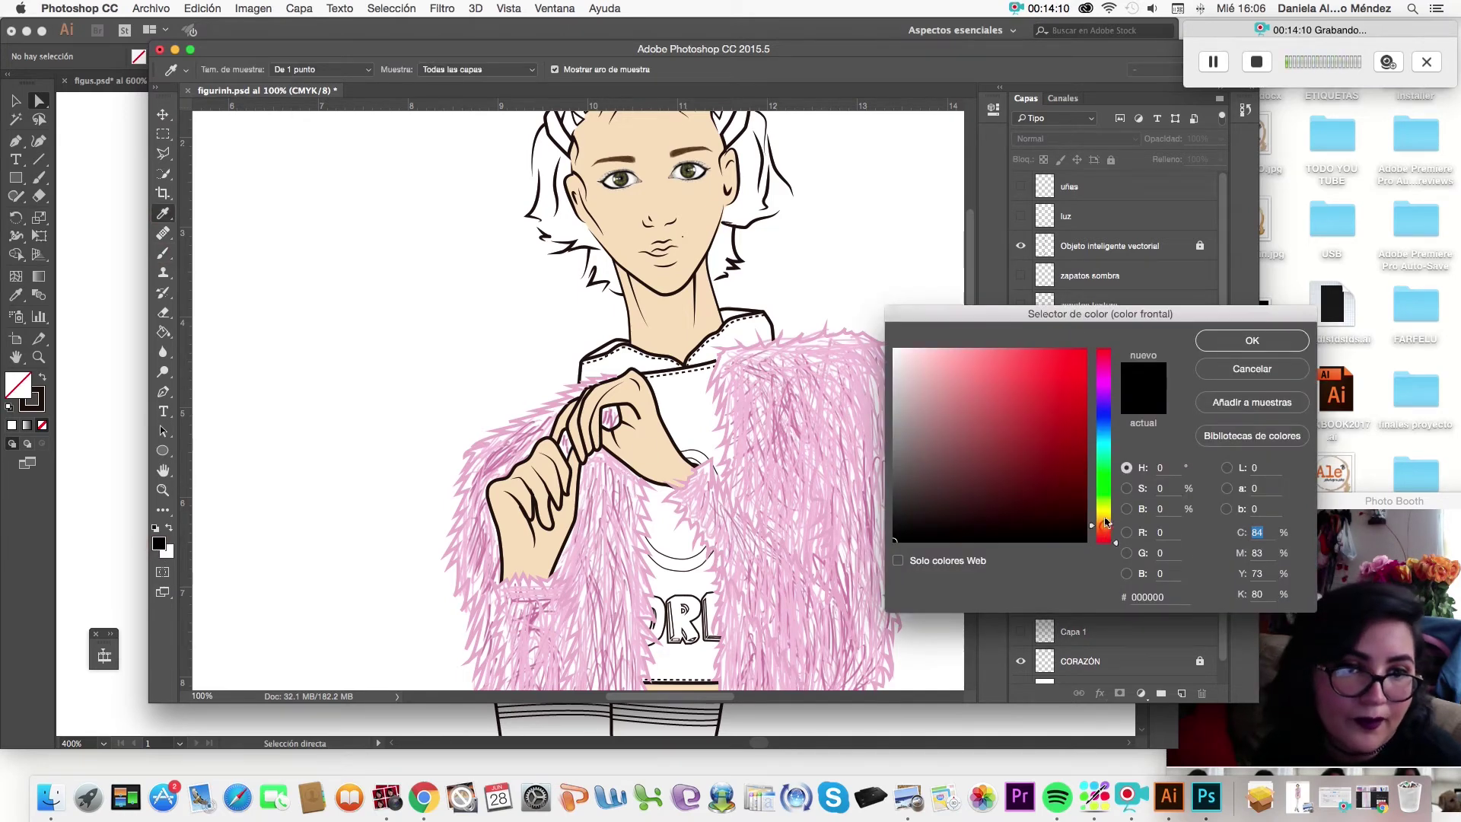
drag(1105, 519, 1105, 518)
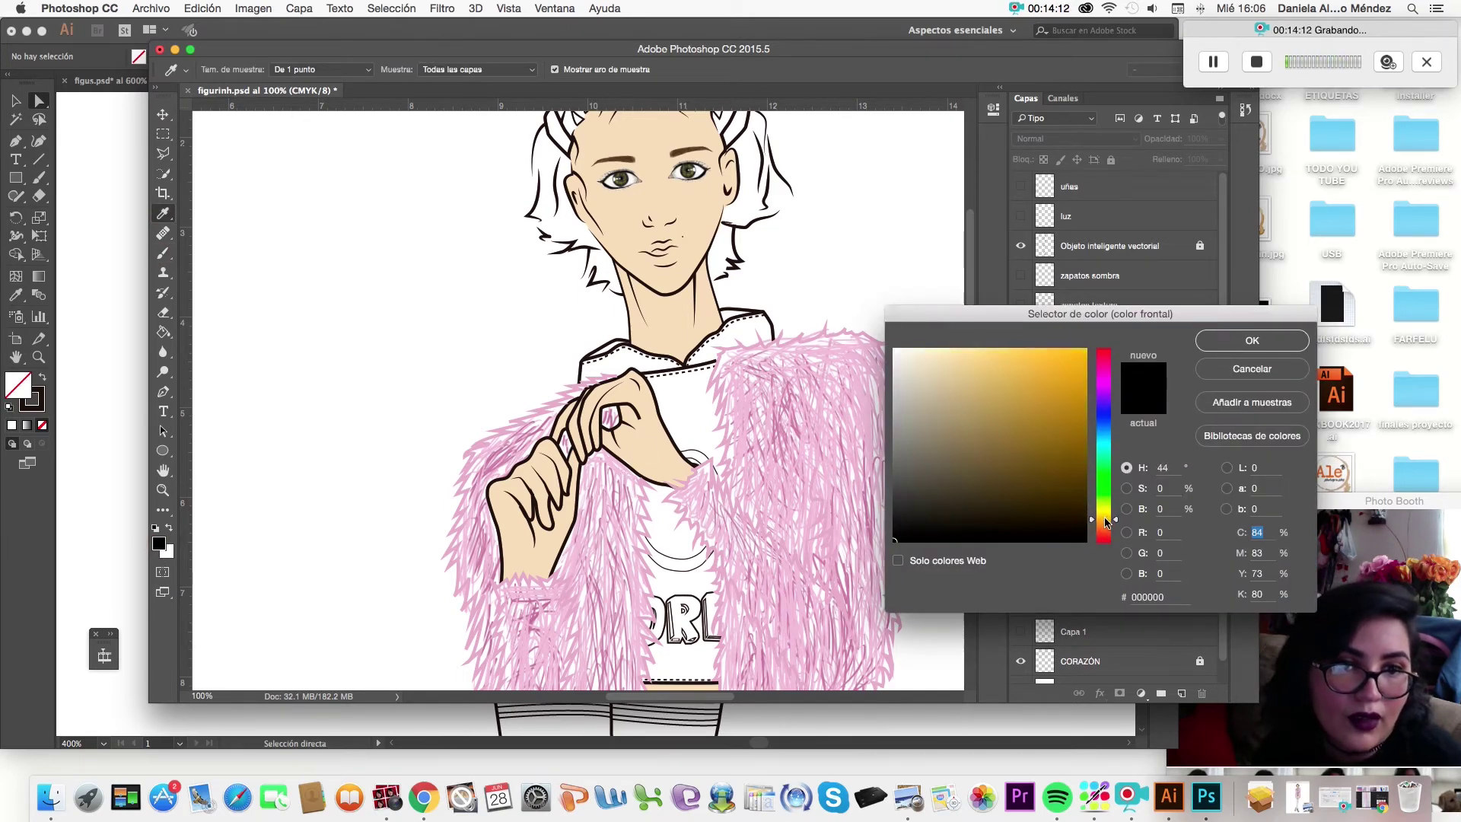
drag(999, 358, 997, 377)
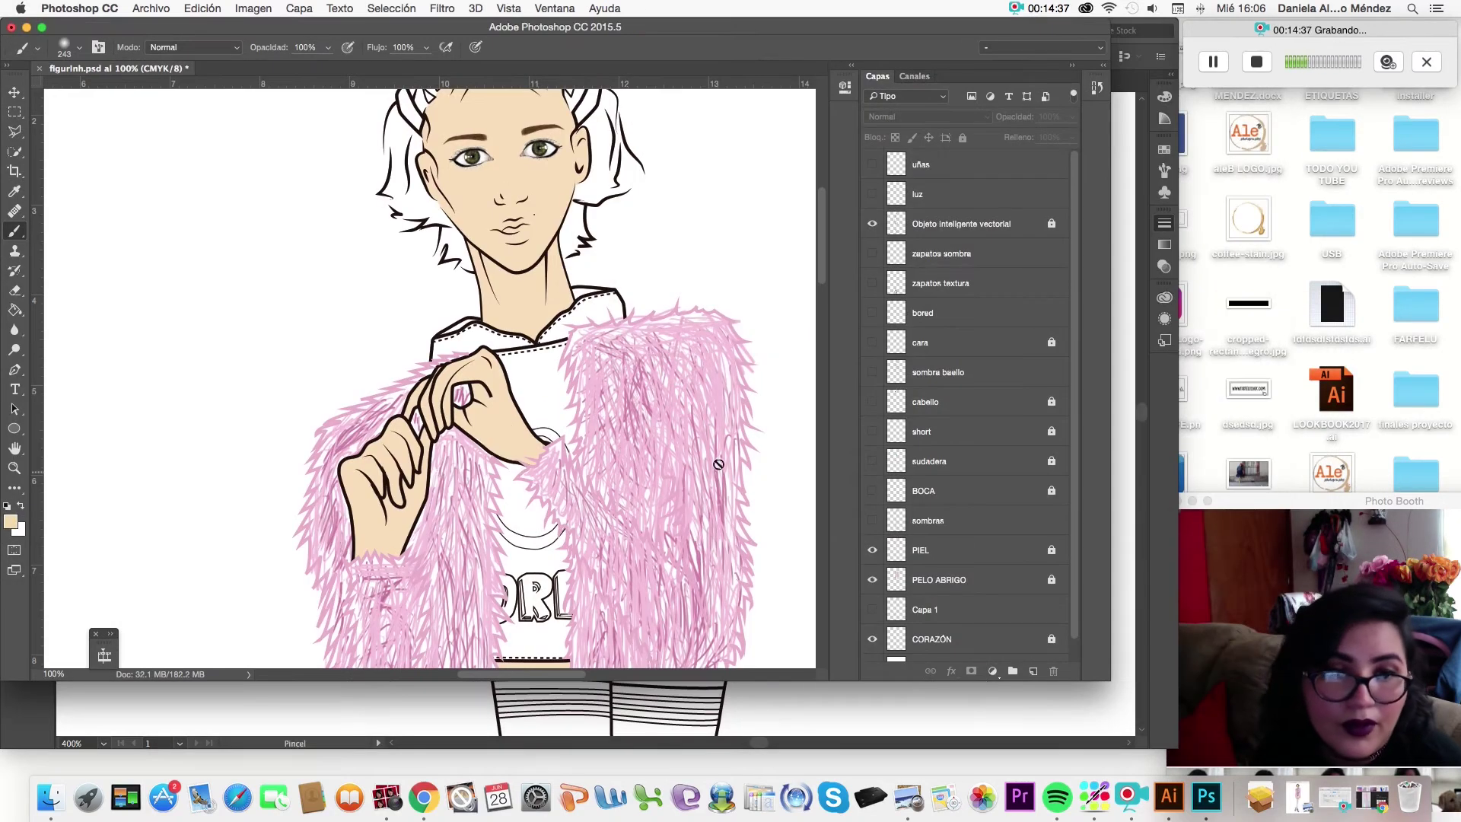
Select the PIEL skin layer and unlock it for painting.
scroll(920, 516, down, 1)
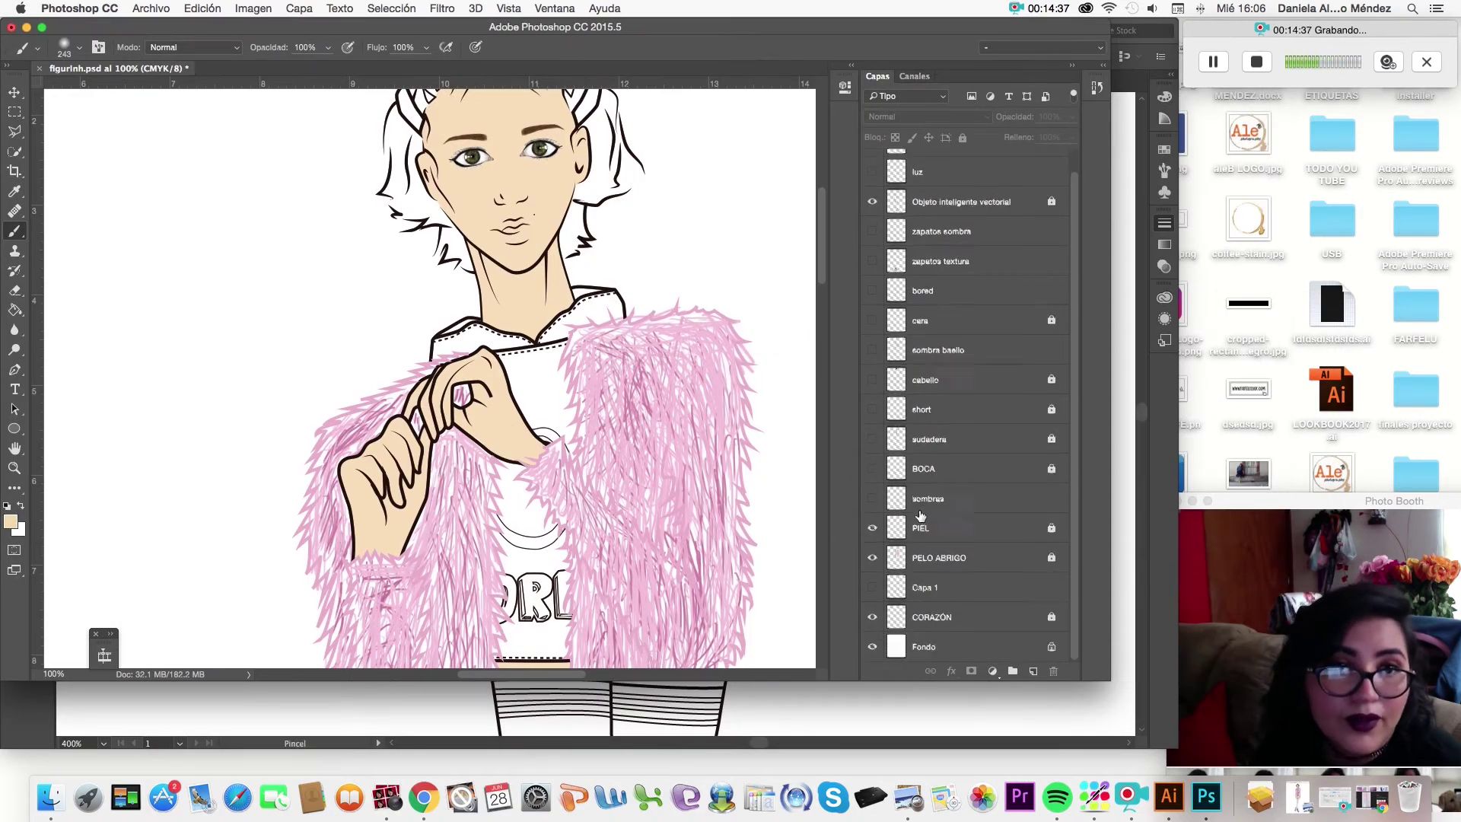
click(929, 540)
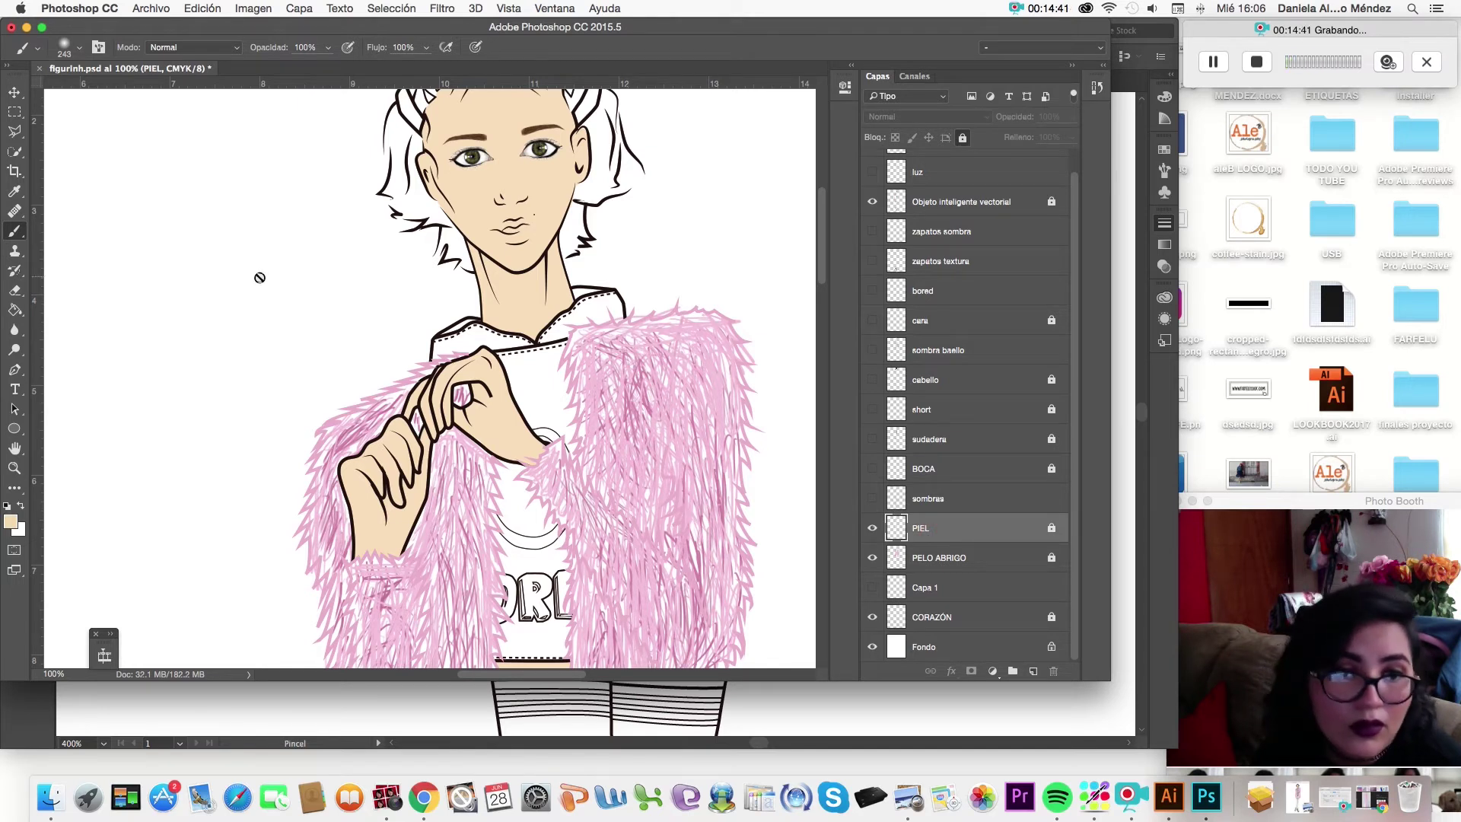
click(1052, 527)
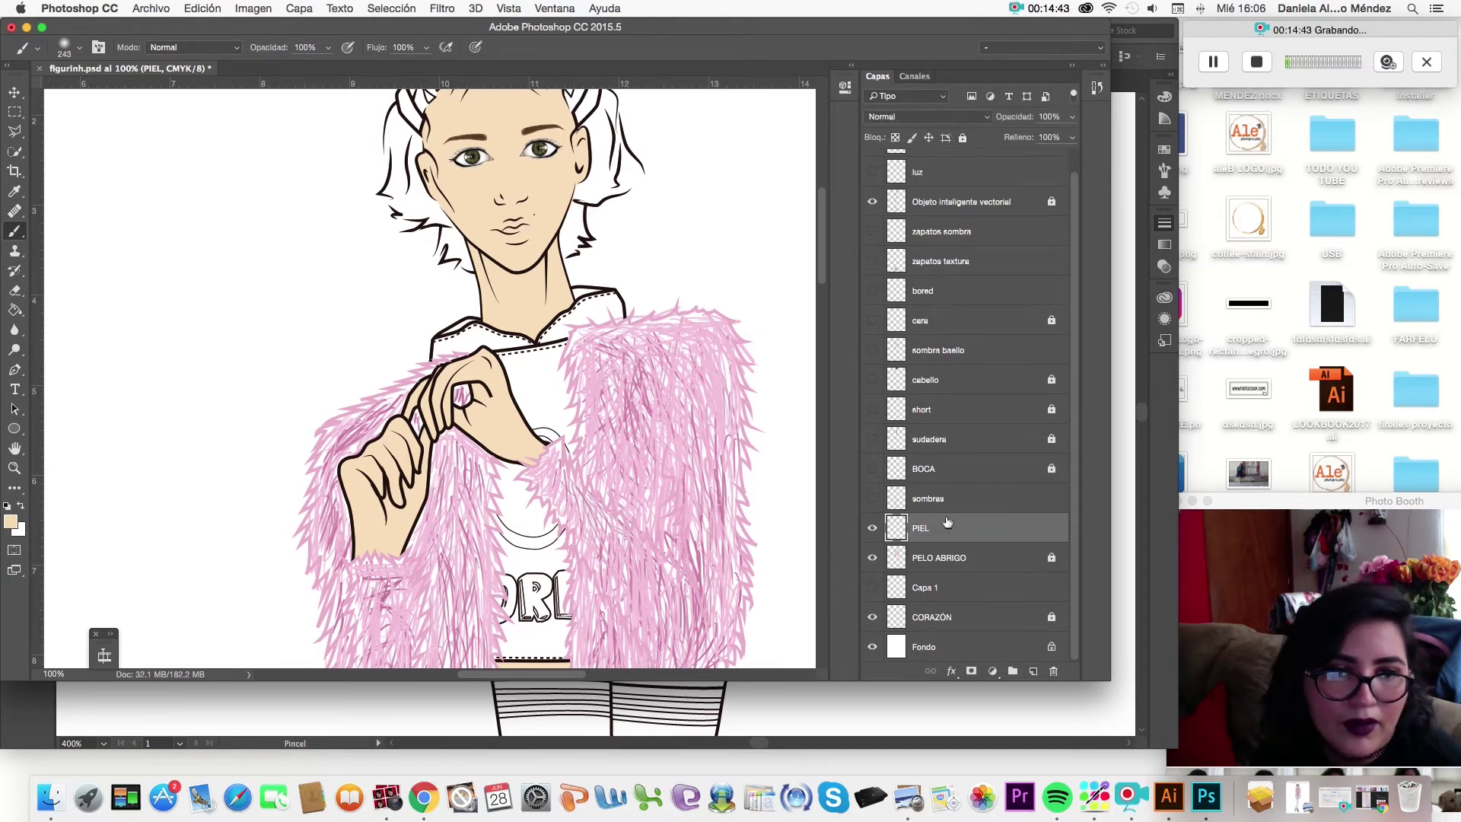
click(143, 267)
Try soft and hard-edged round brushes with beige test strokes, undoing each one.
drag(142, 267, 198, 321)
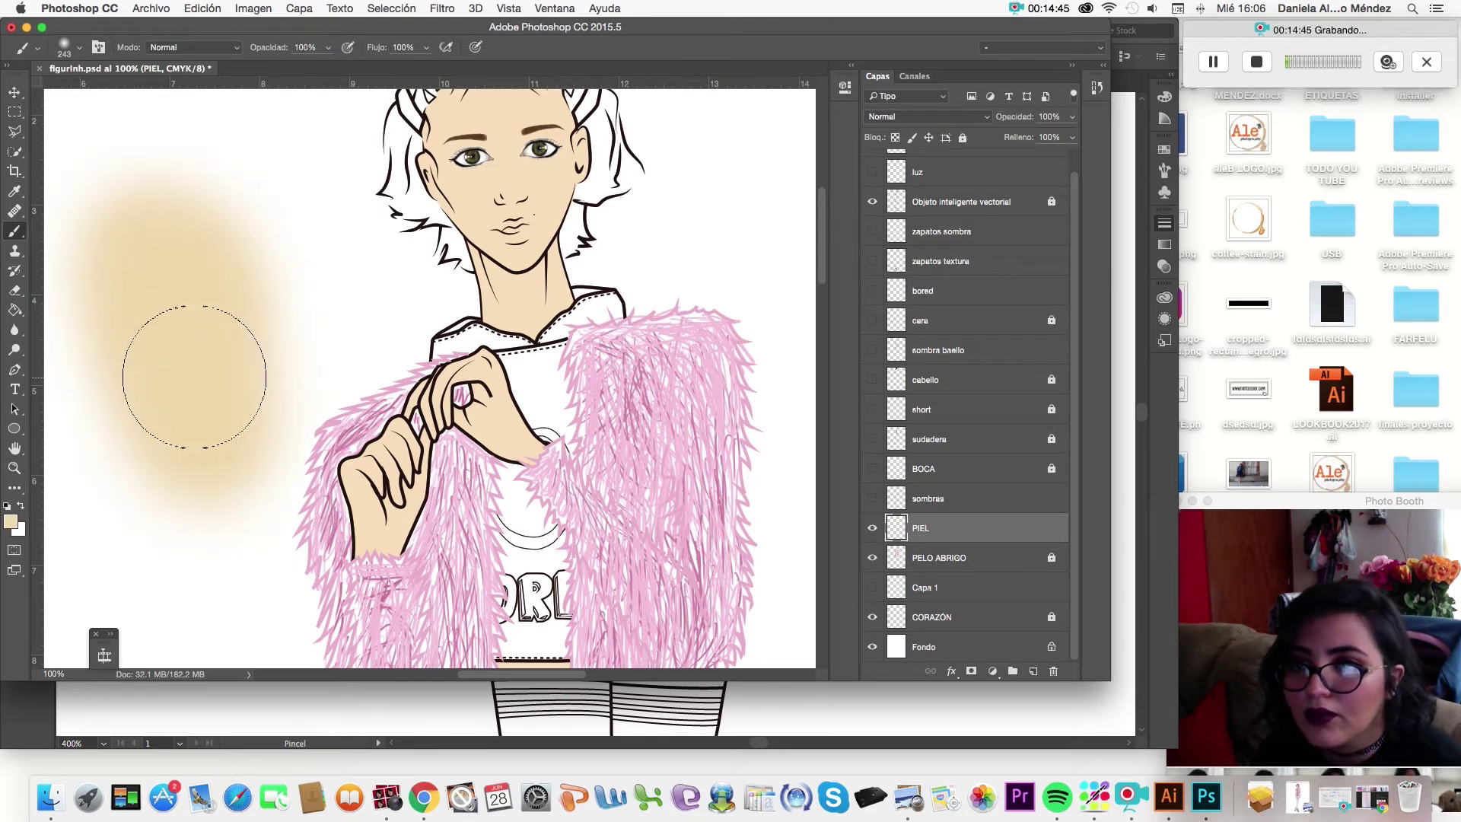
key(super+z)
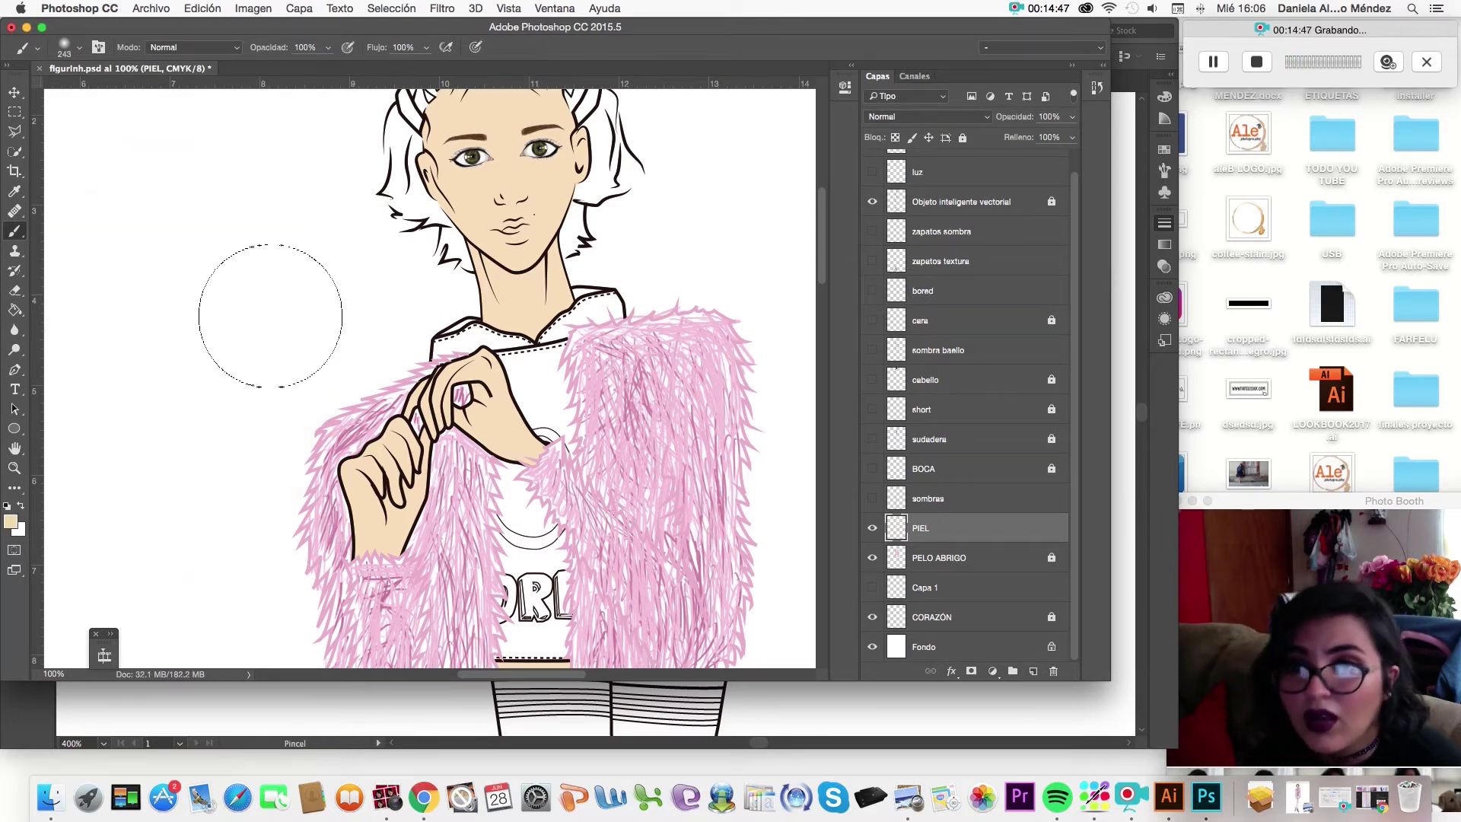
mouse_move(192, 255)
mouse_down()
mouse_move(143, 317)
mouse_move(212, 277)
mouse_up()
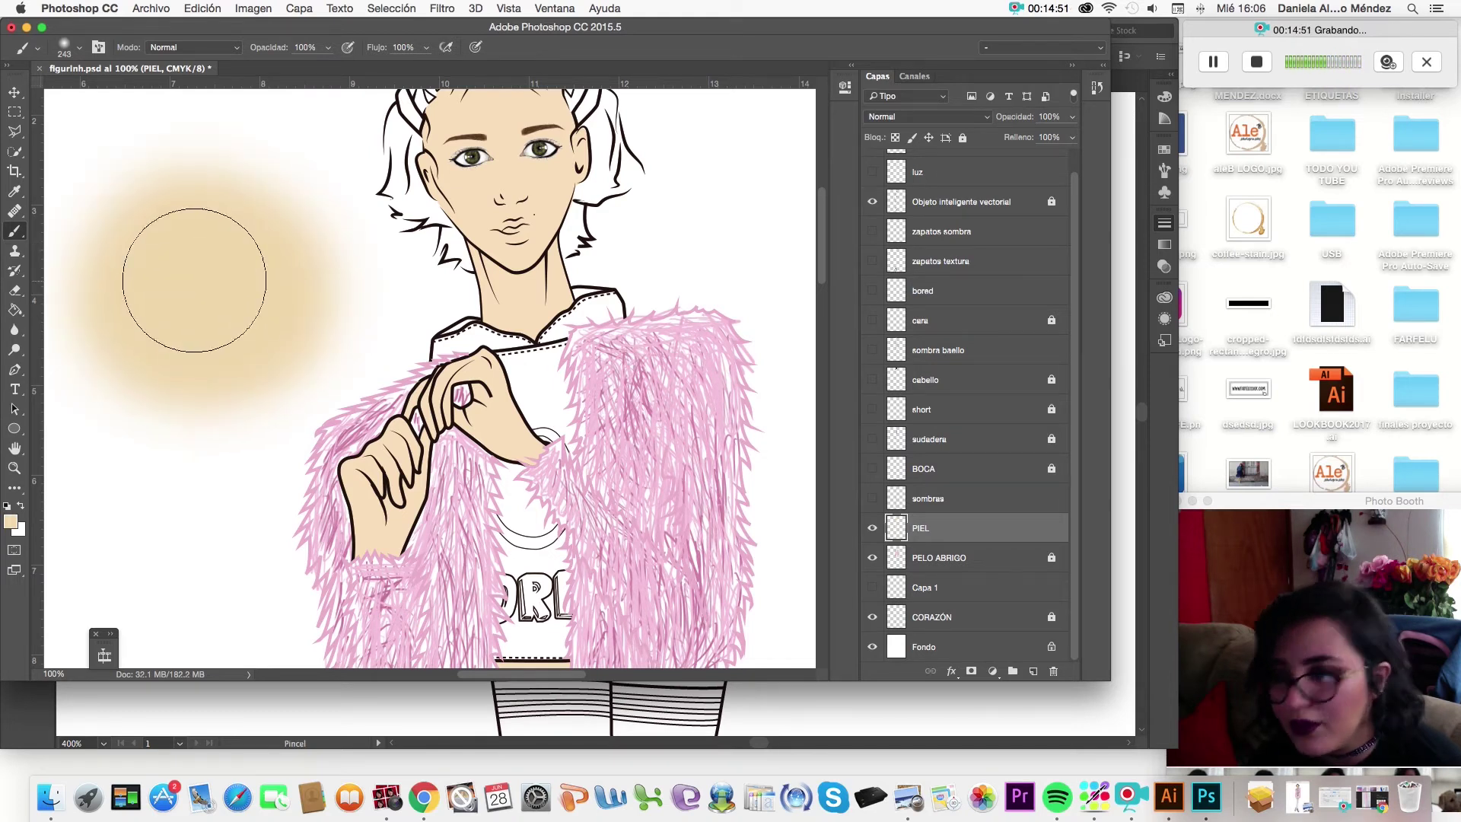
key(super+z)
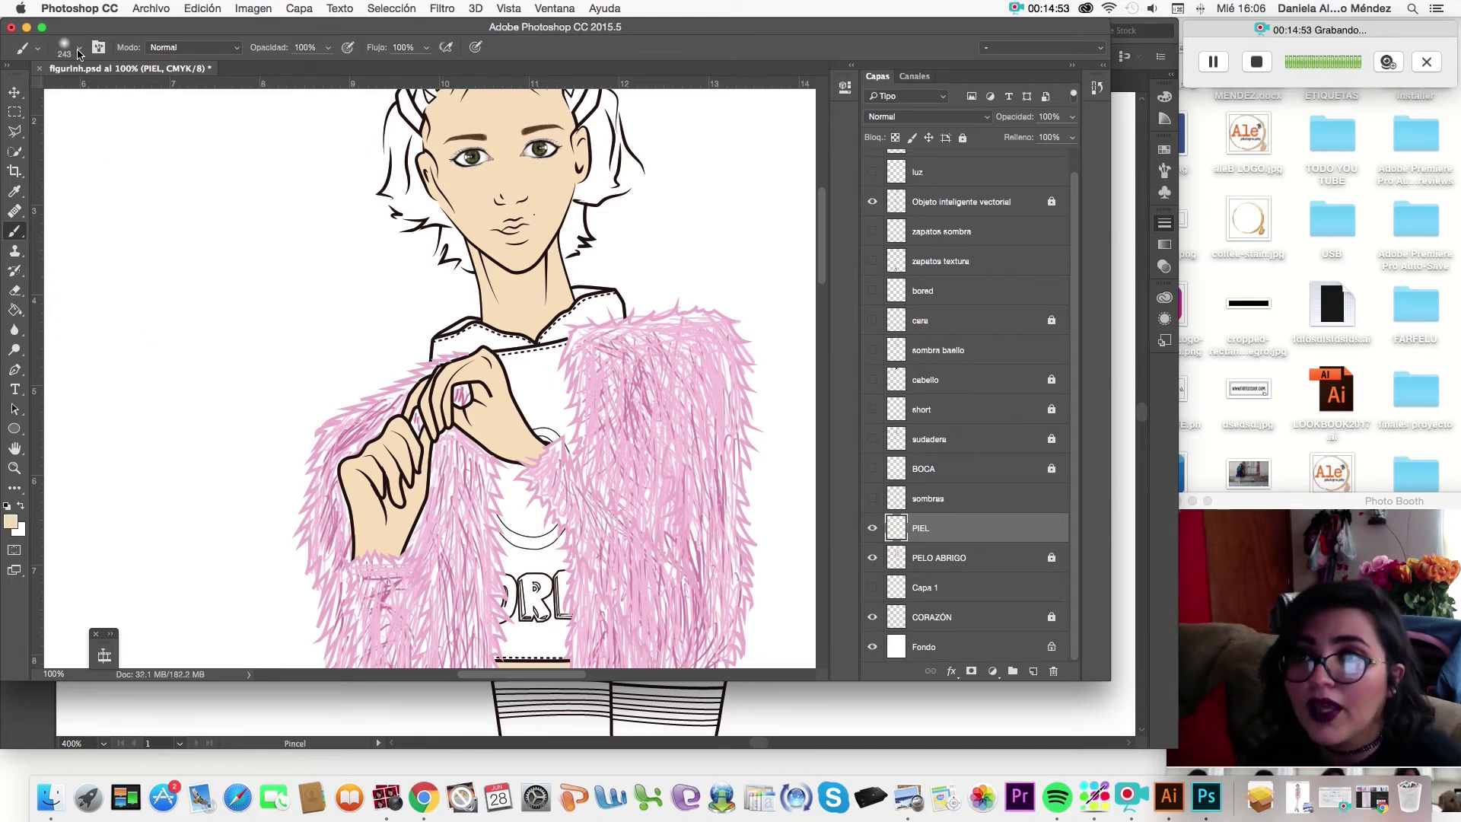
click(79, 48)
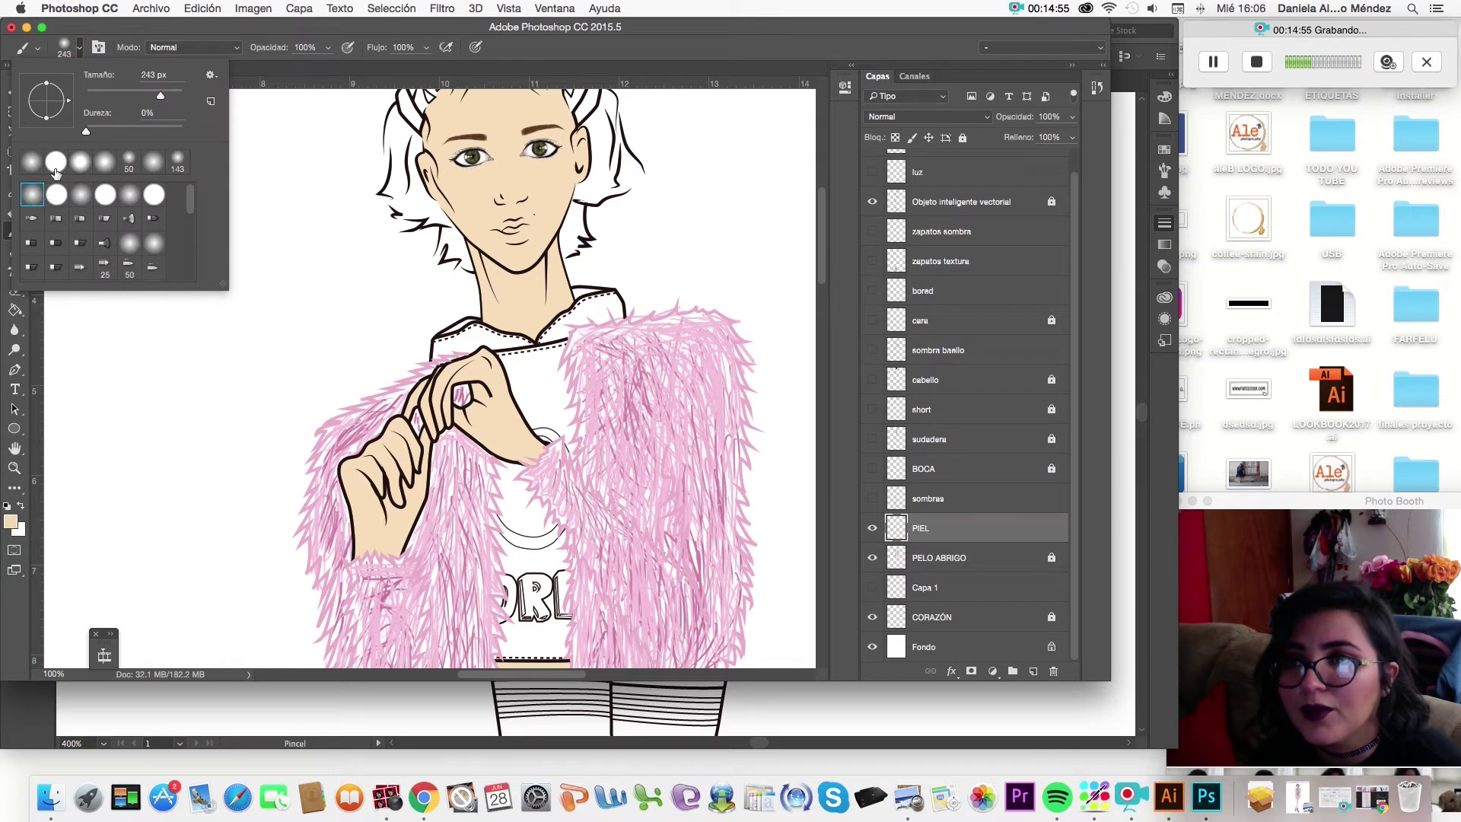
click(55, 196)
drag(293, 255, 206, 353)
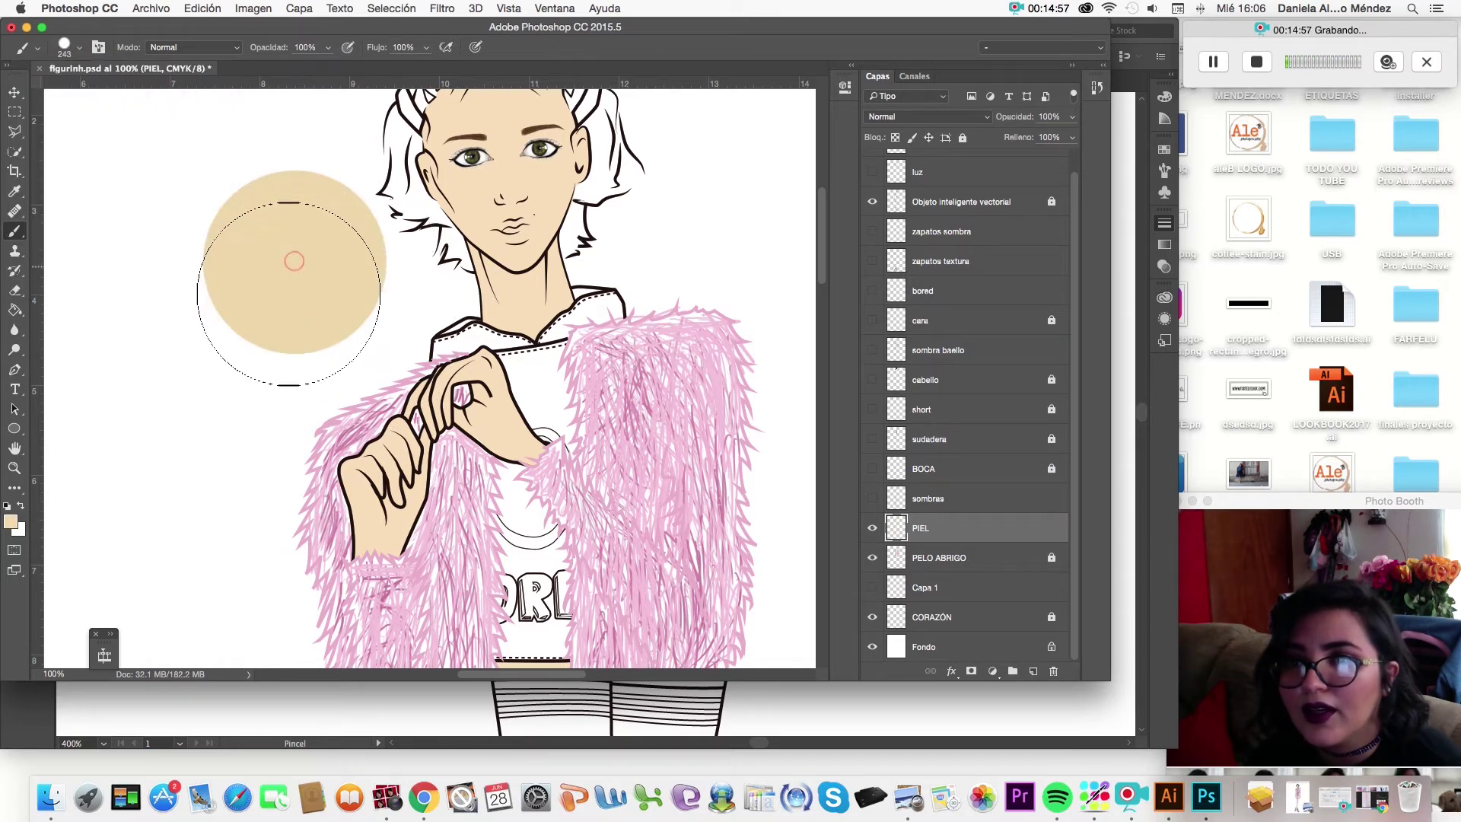
key(super+alt+z)
key(super+alt+z)
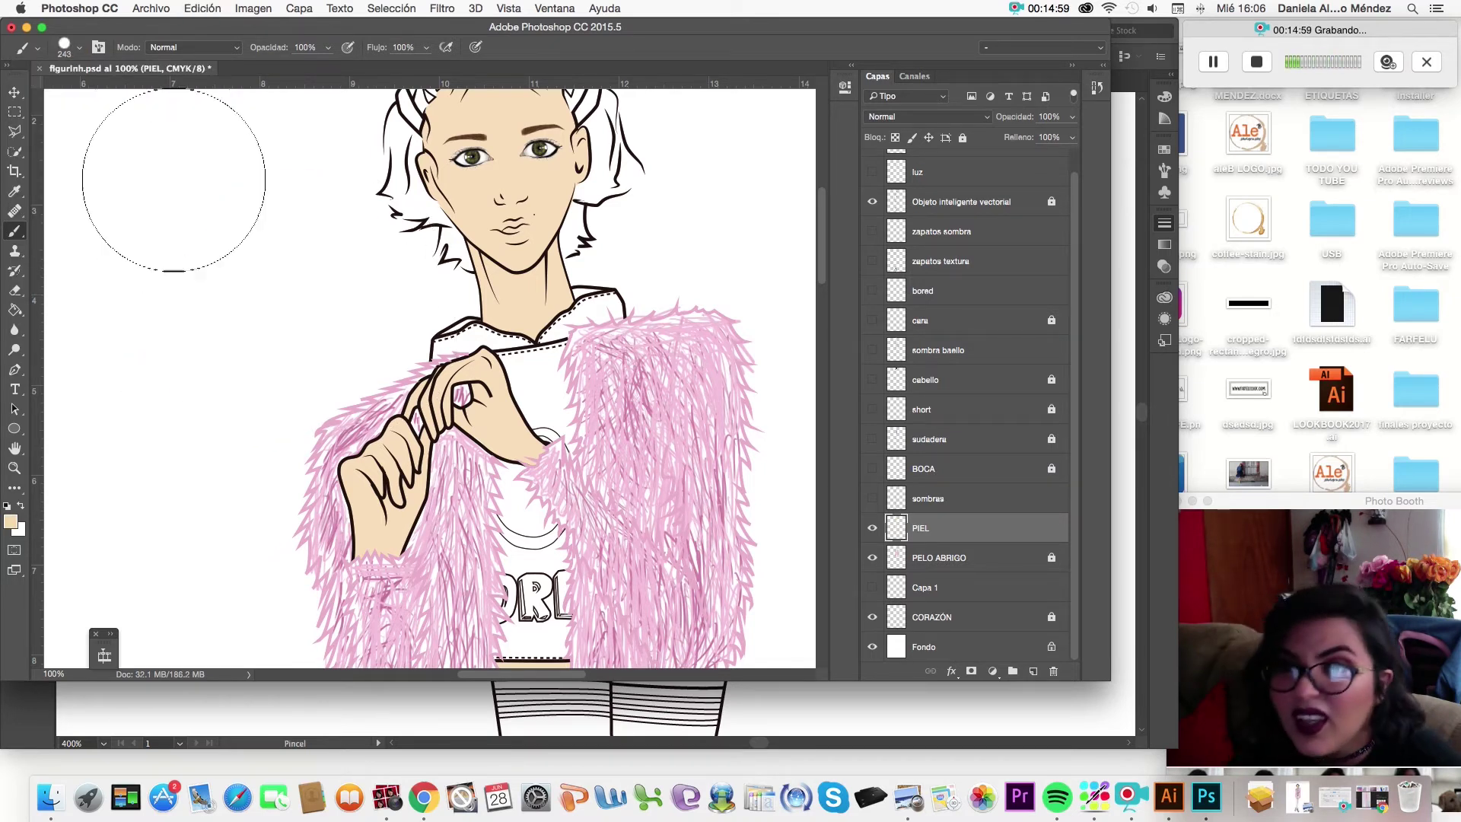
click(79, 47)
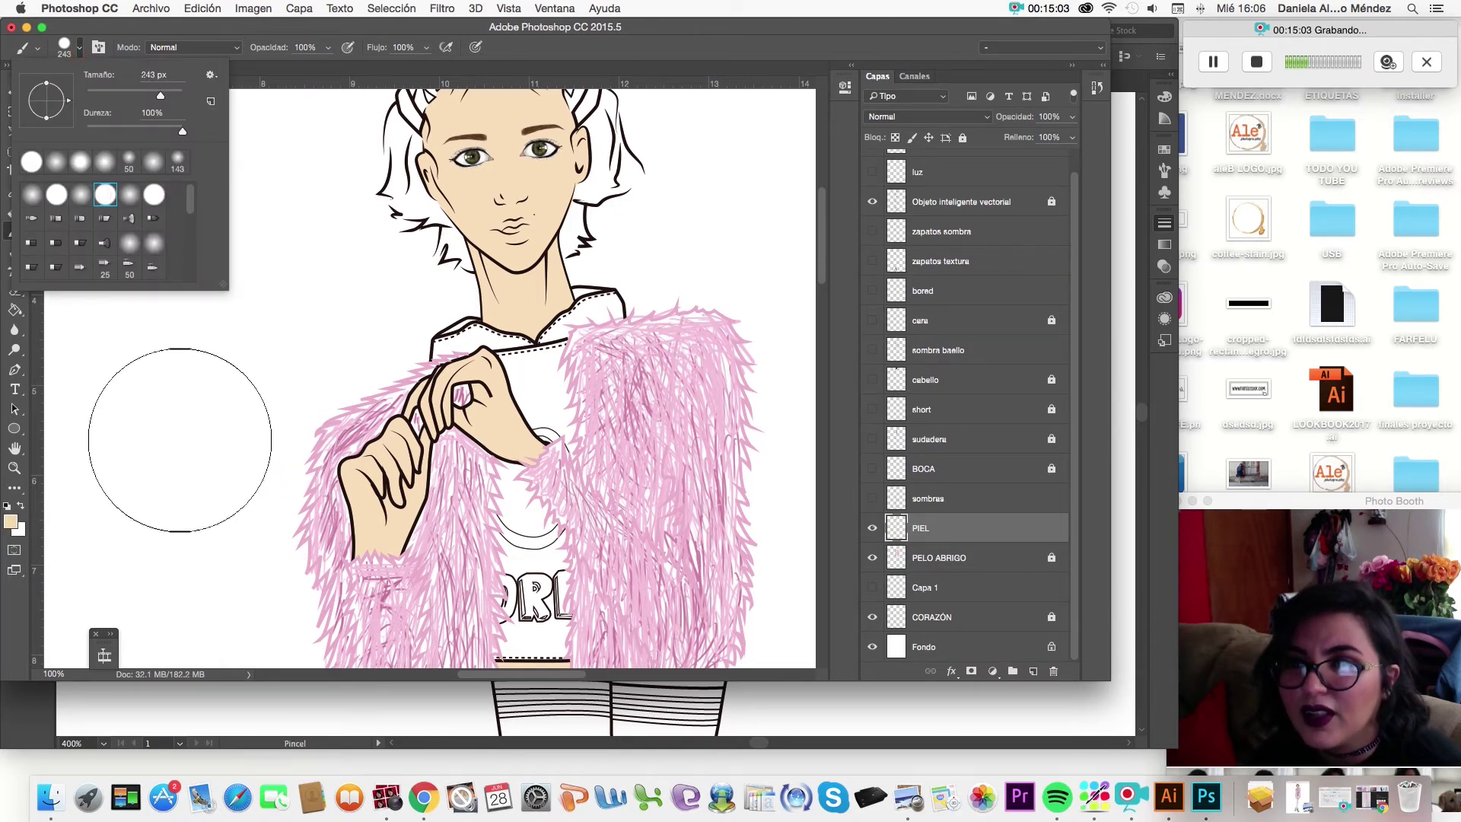
Try the beige round brush and the grass-textured brush, undoing each test stroke.
drag(178, 441, 352, 288)
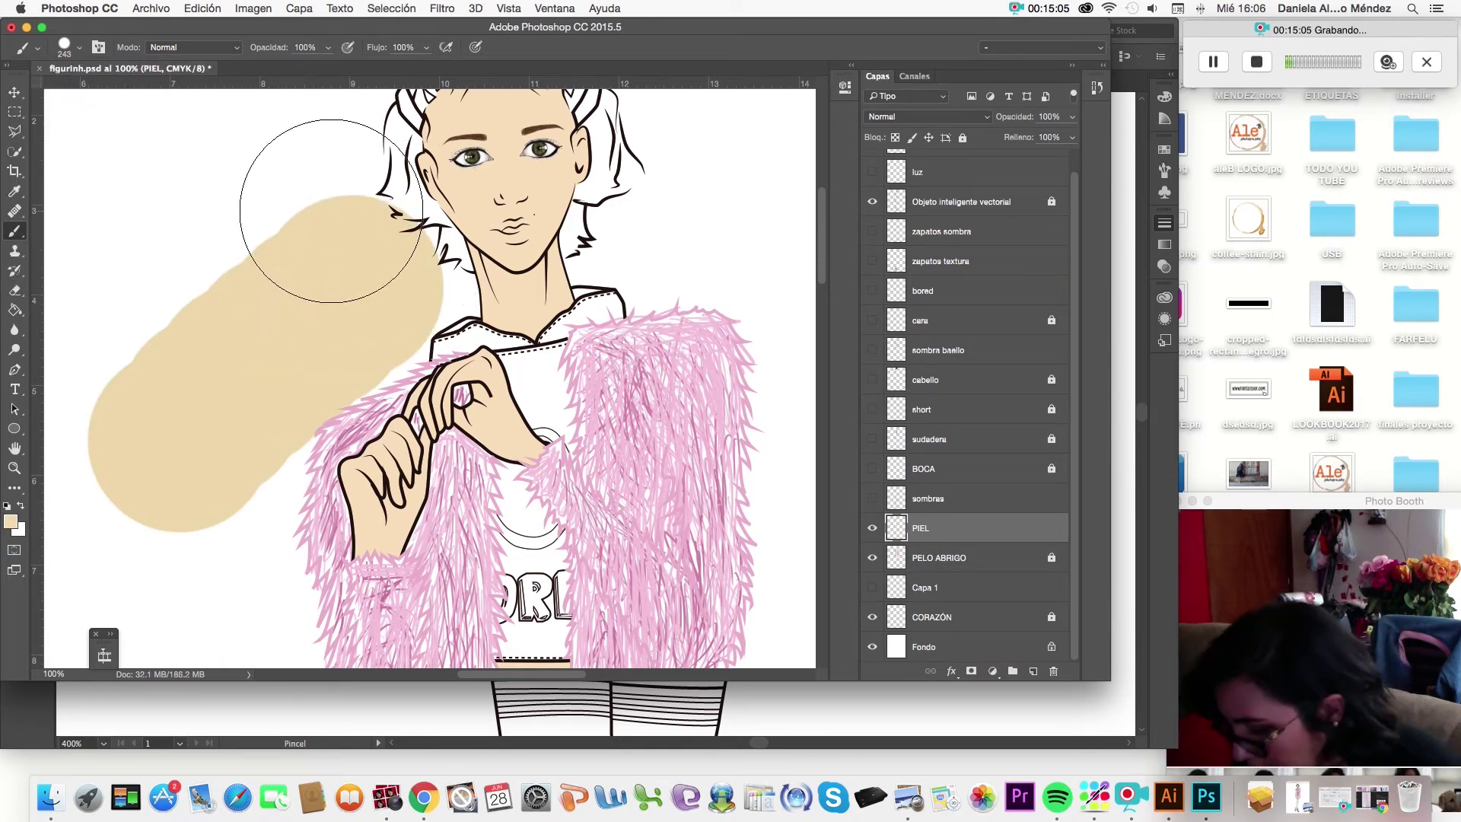
key(super+z)
click(80, 48)
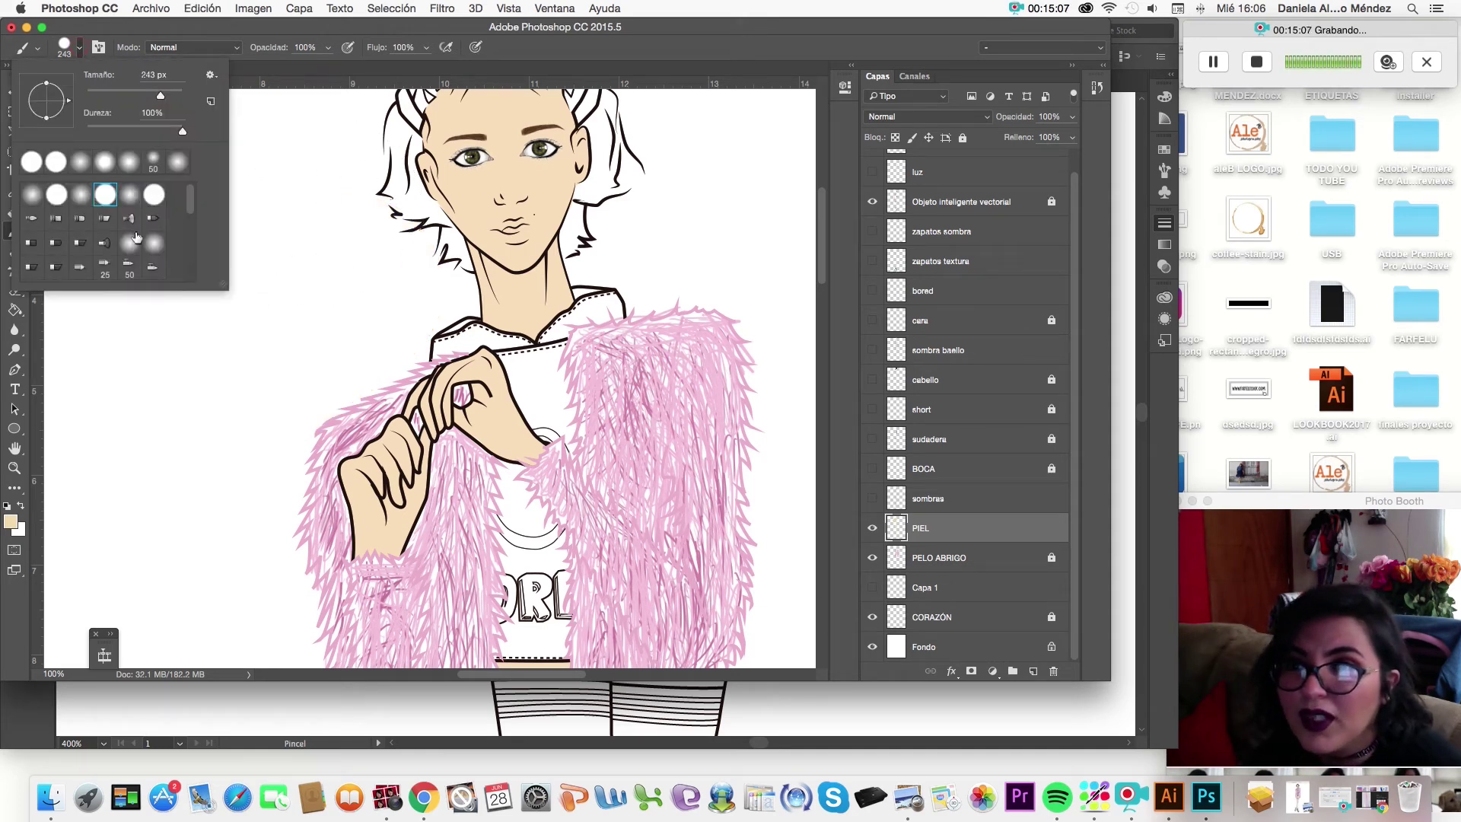
scroll(137, 238, down, 5)
click(153, 197)
mouse_move(137, 375)
mouse_down()
mouse_move(266, 328)
mouse_move(199, 312)
mouse_up()
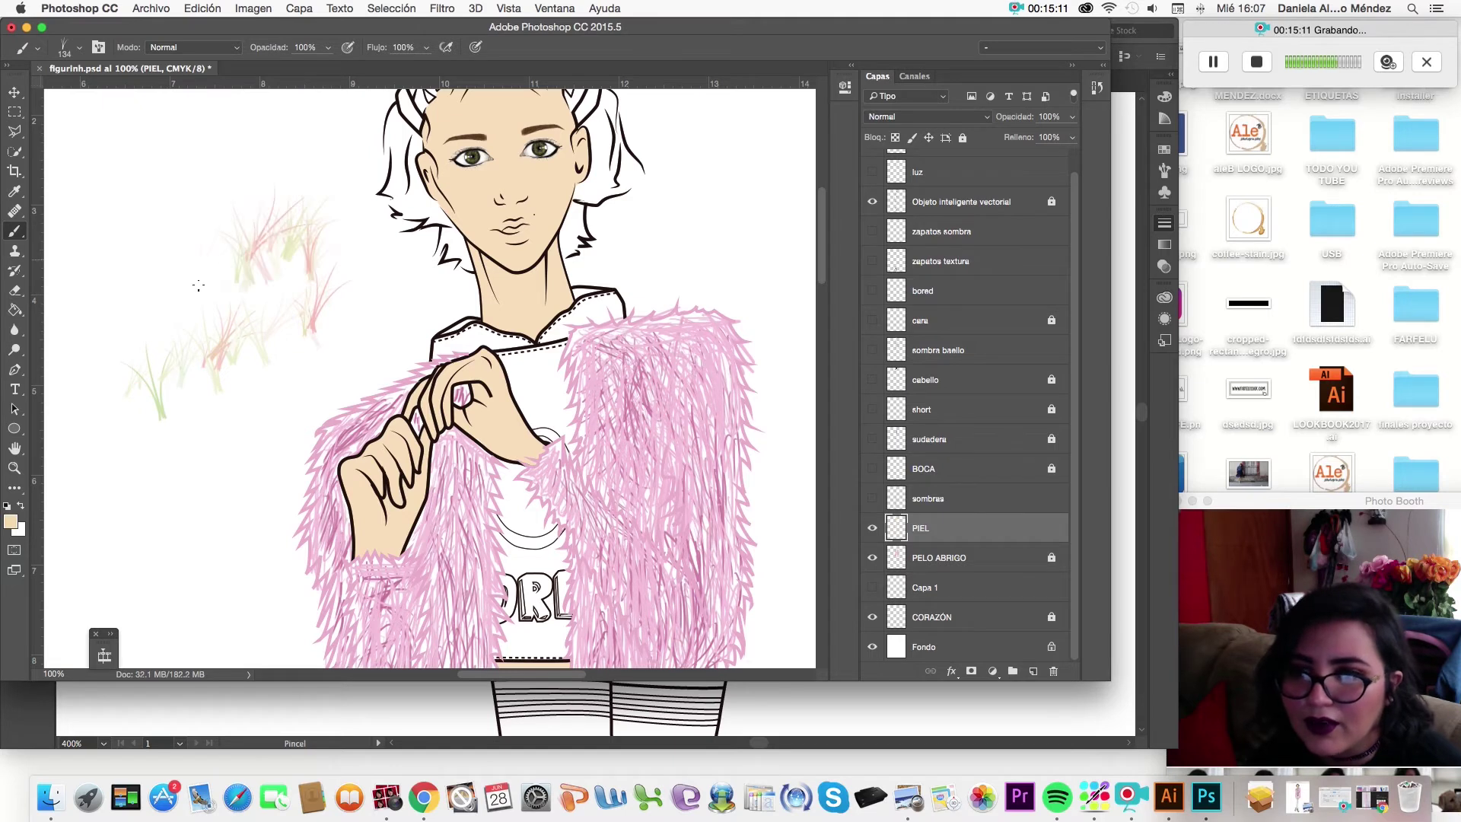
key(ctrl+alt+z)
key(ctrl+alt+z)
key(ctrl+alt+z)
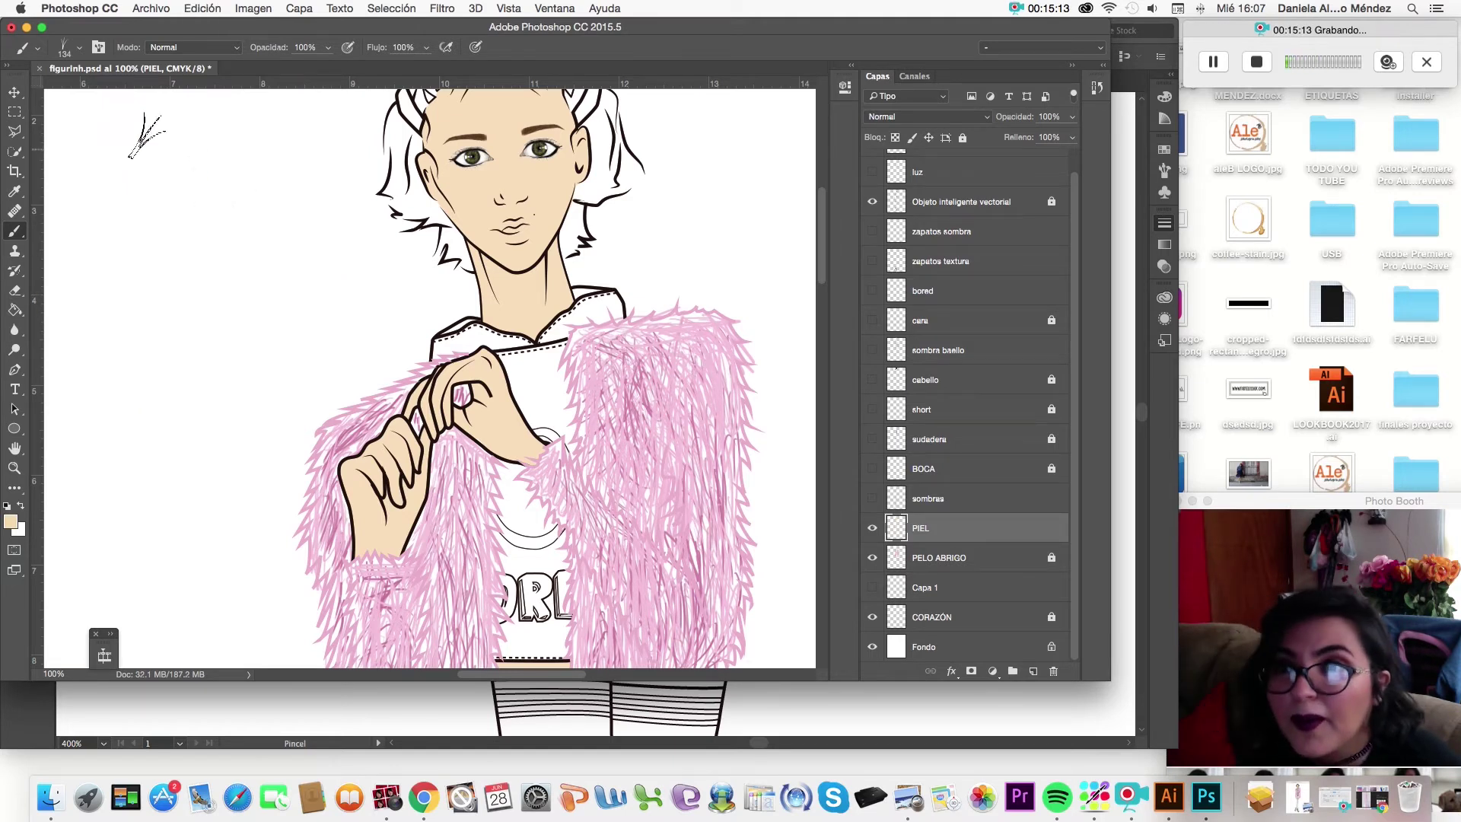
Try the speckled textured brush on a skin-coloured arc, then undo it.
click(79, 47)
click(105, 242)
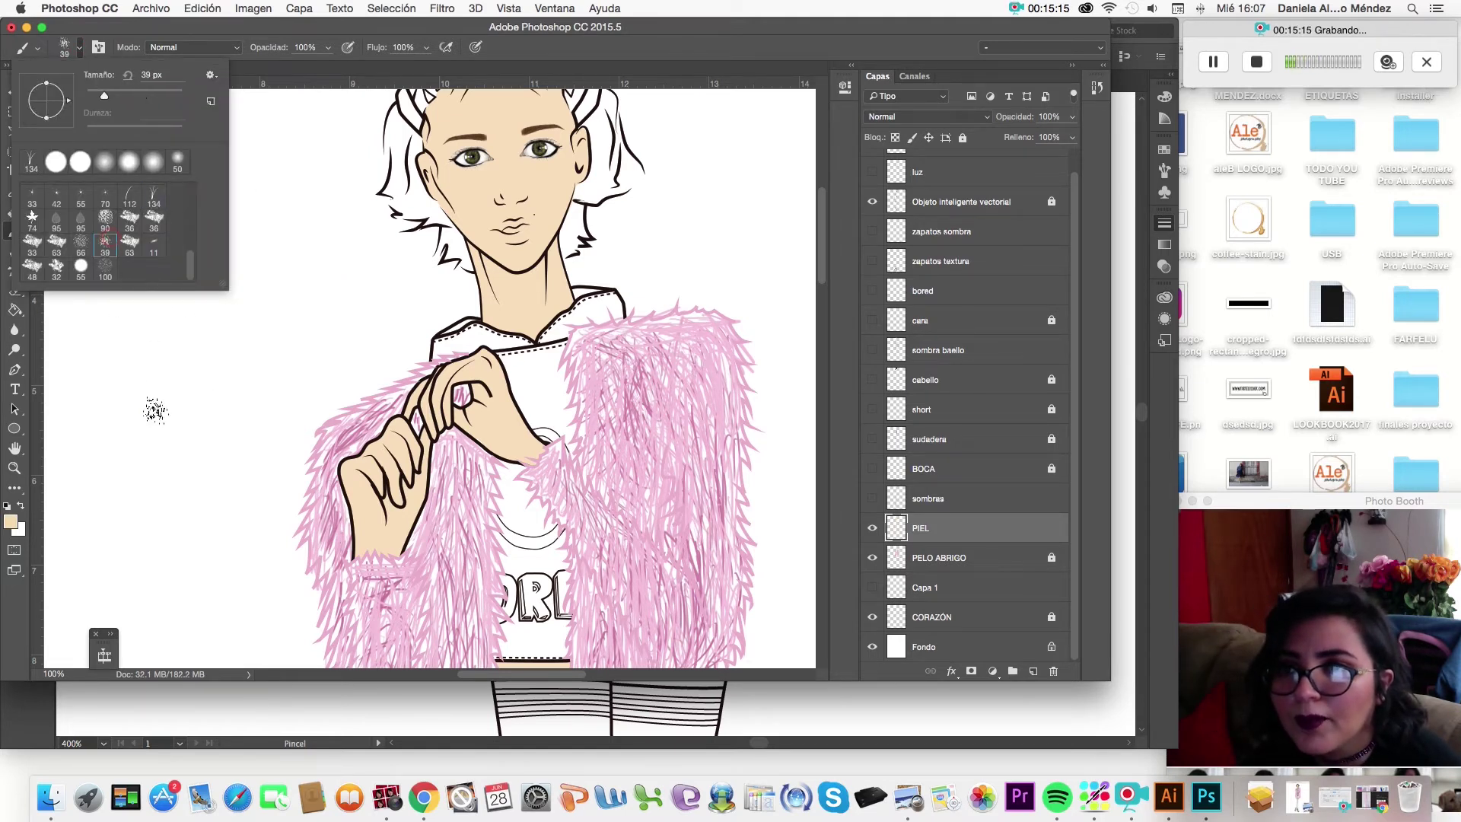
click(153, 408)
mouse_move(152, 419)
mouse_down()
mouse_move(238, 325)
mouse_move(236, 409)
mouse_up()
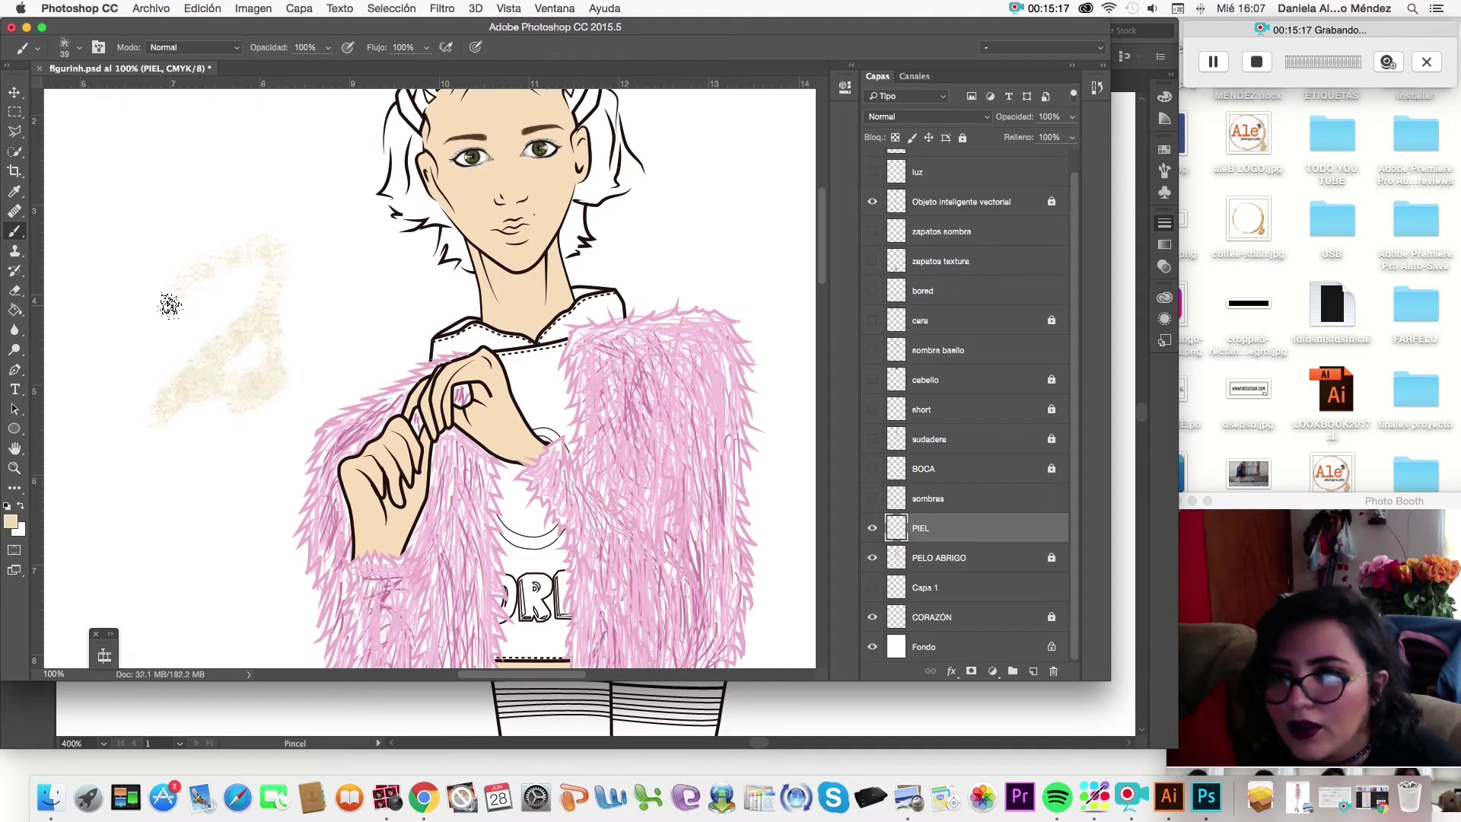
key(ctrl+alt+z)
key(ctrl+alt+z)
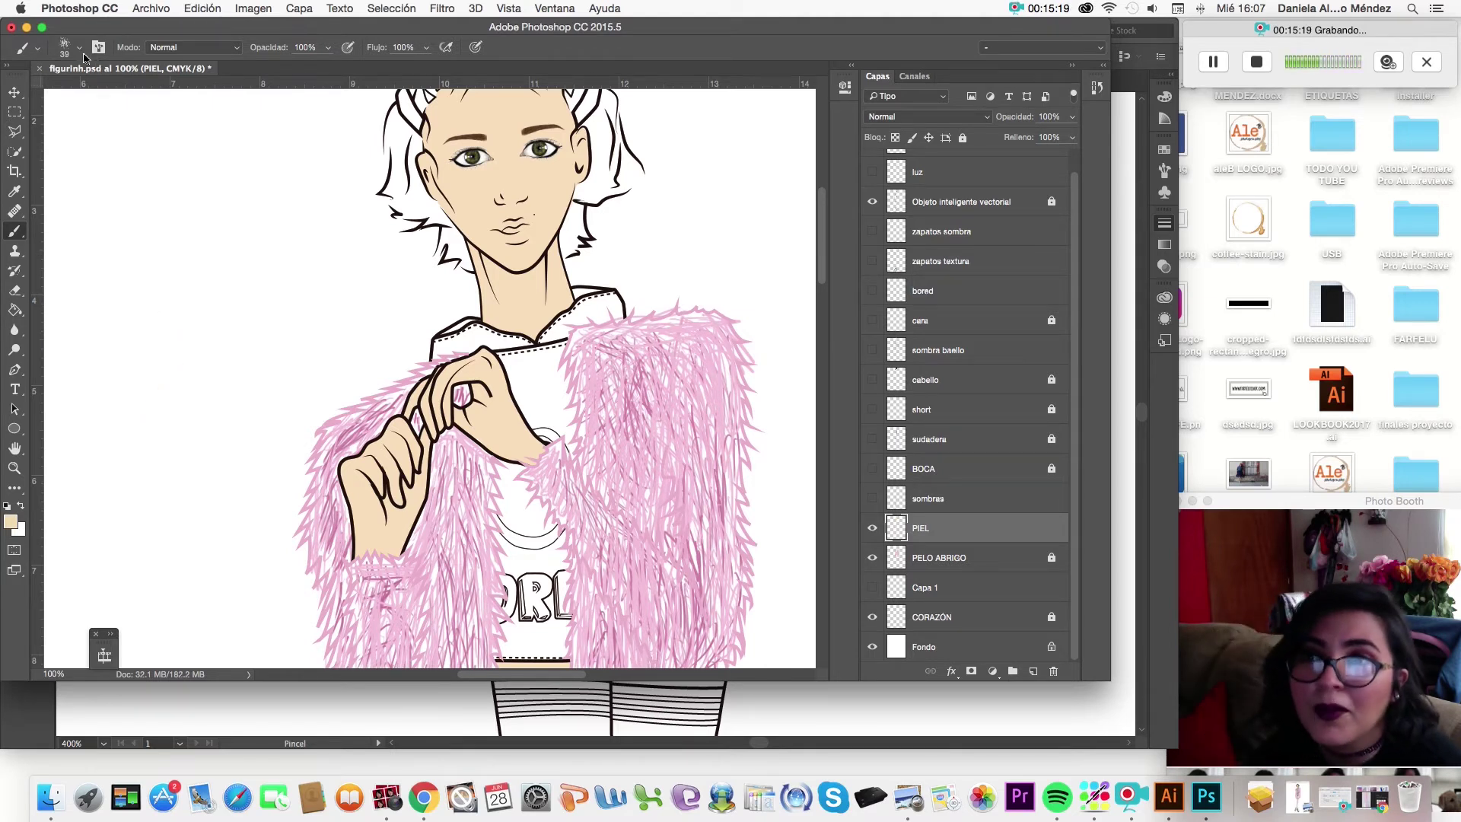
Choose the hard round brush at 100% hardness, test it and undo the stroke.
click(80, 47)
click(80, 162)
click(55, 195)
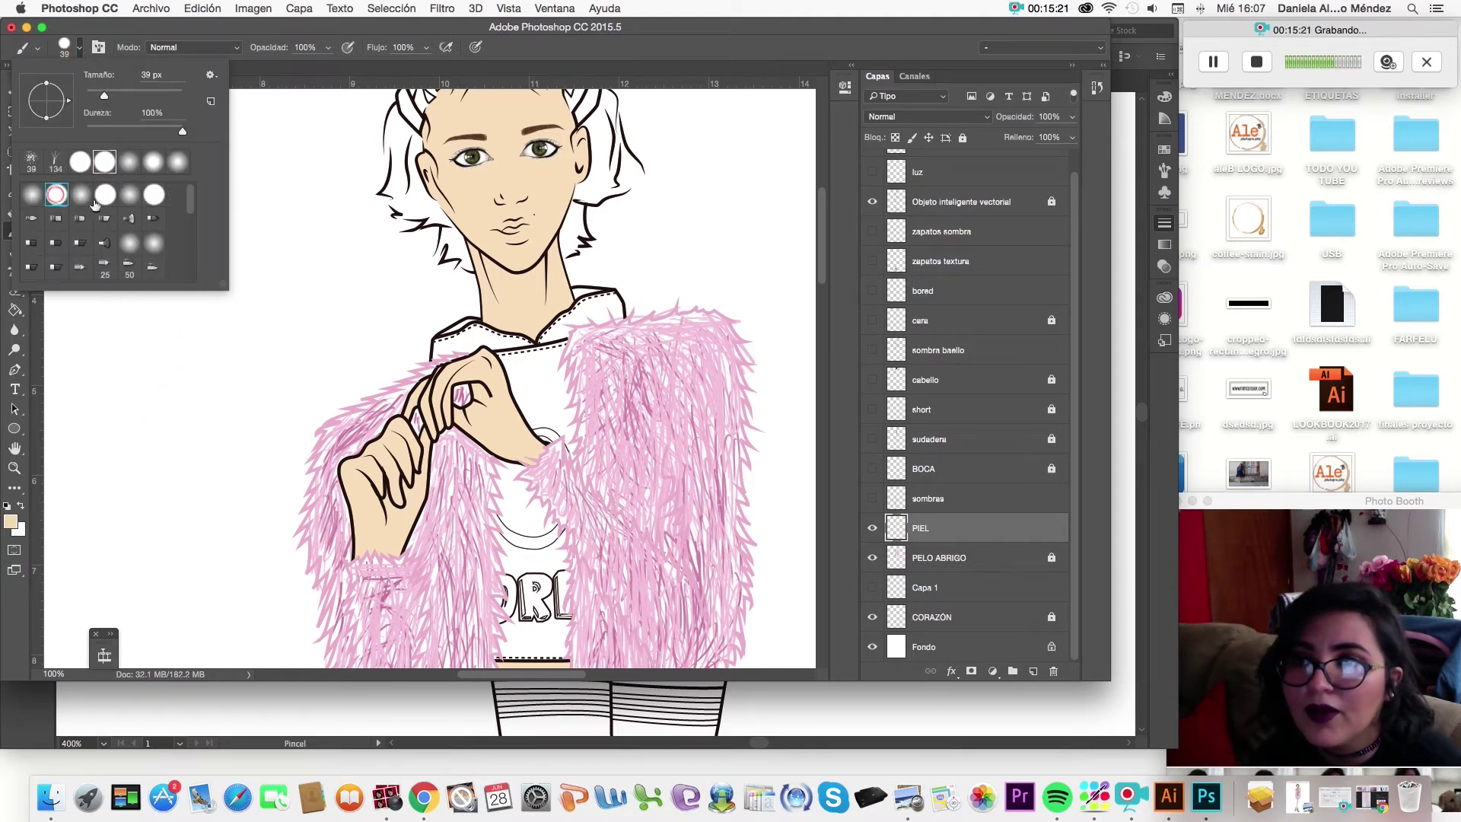
click(304, 280)
mouse_move(312, 271)
mouse_down()
mouse_move(244, 303)
mouse_move(313, 287)
mouse_move(244, 244)
mouse_move(177, 323)
mouse_up()
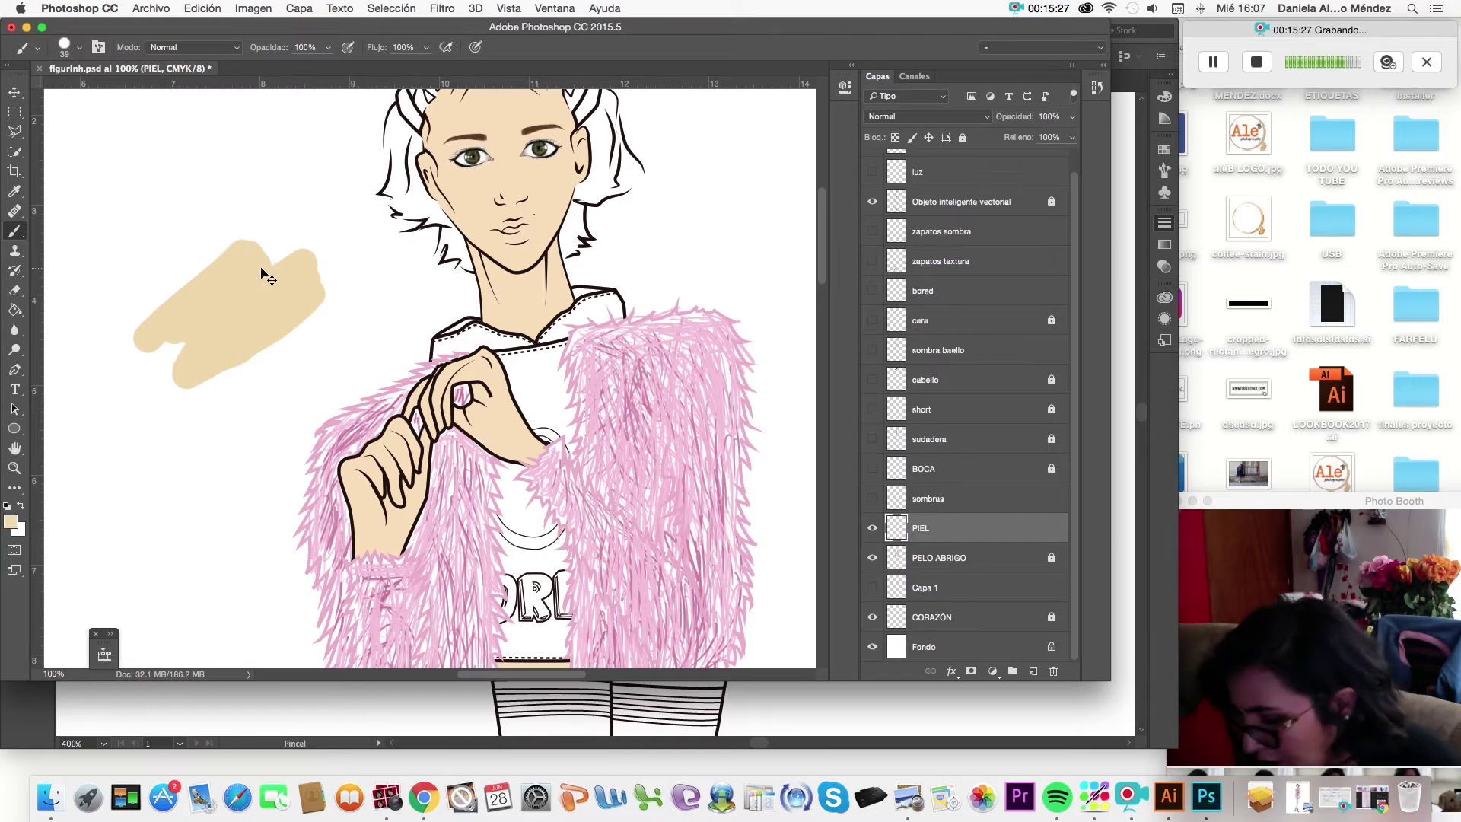
key(ctrl+z)
scroll(324, 381, up, 2)
scroll(325, 381, up, 1)
scroll(325, 381, right, 3)
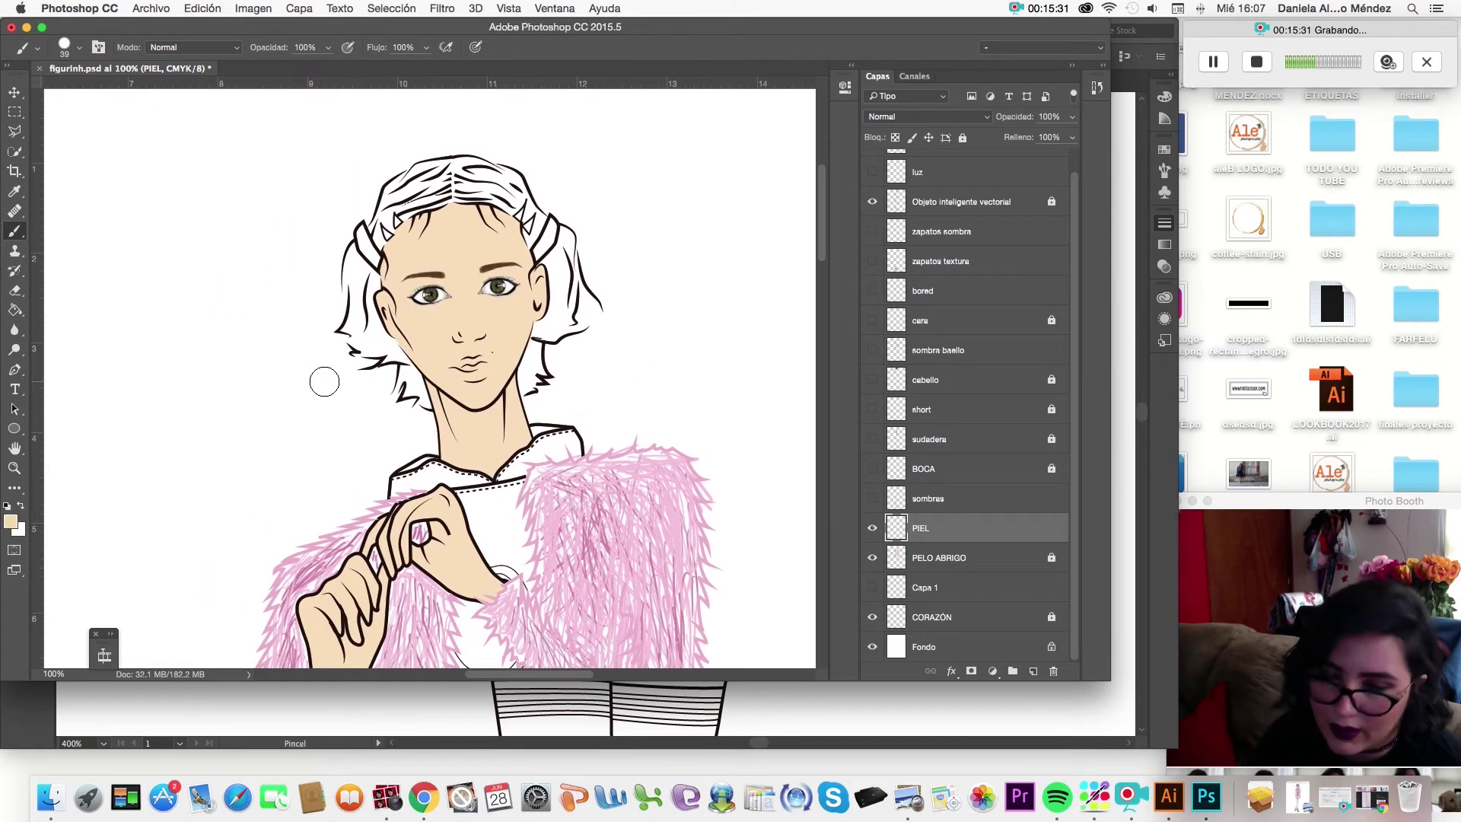
scroll(324, 381, right, 5)
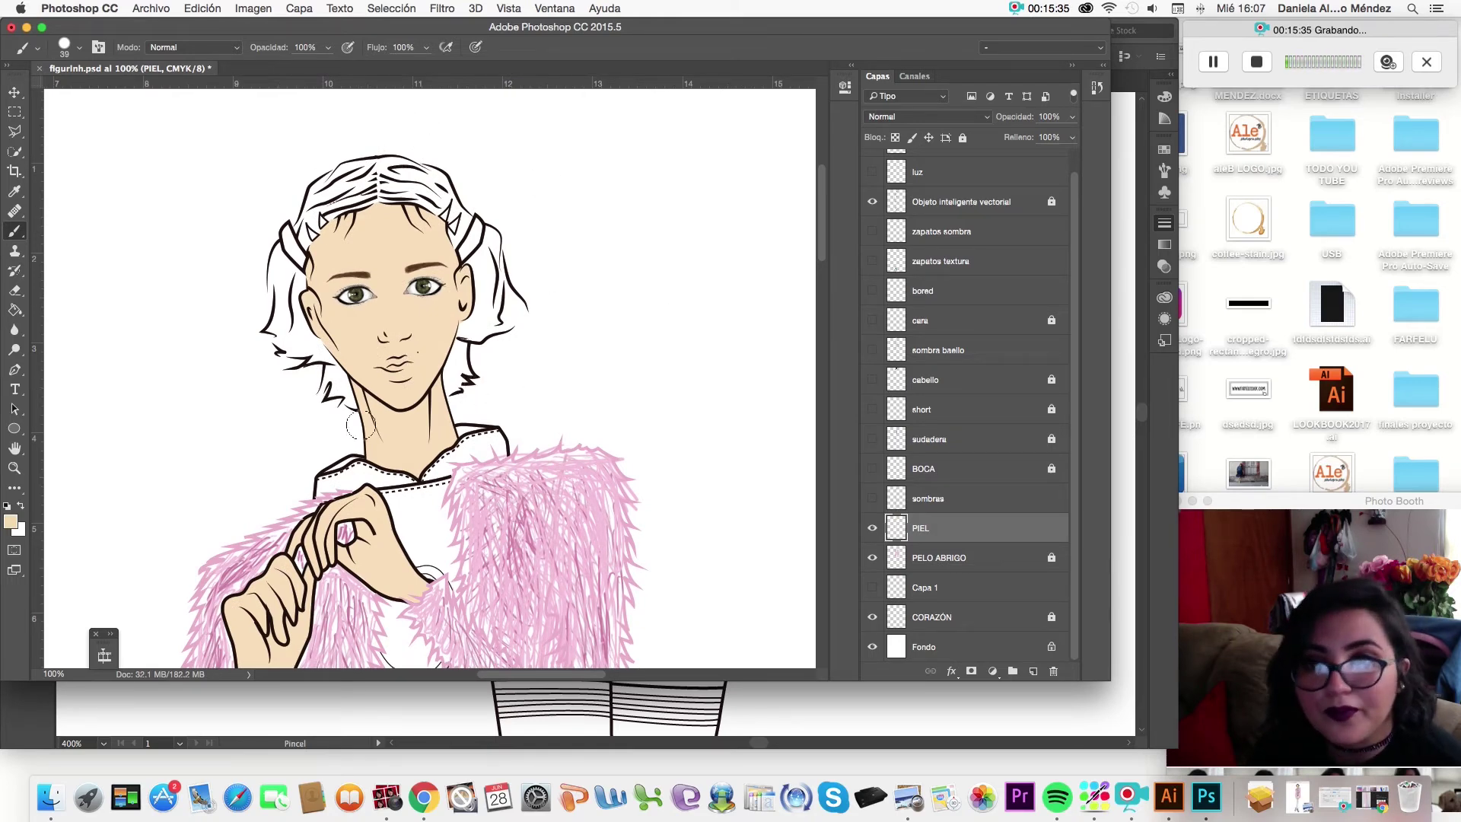
scroll(659, 358, down, 7)
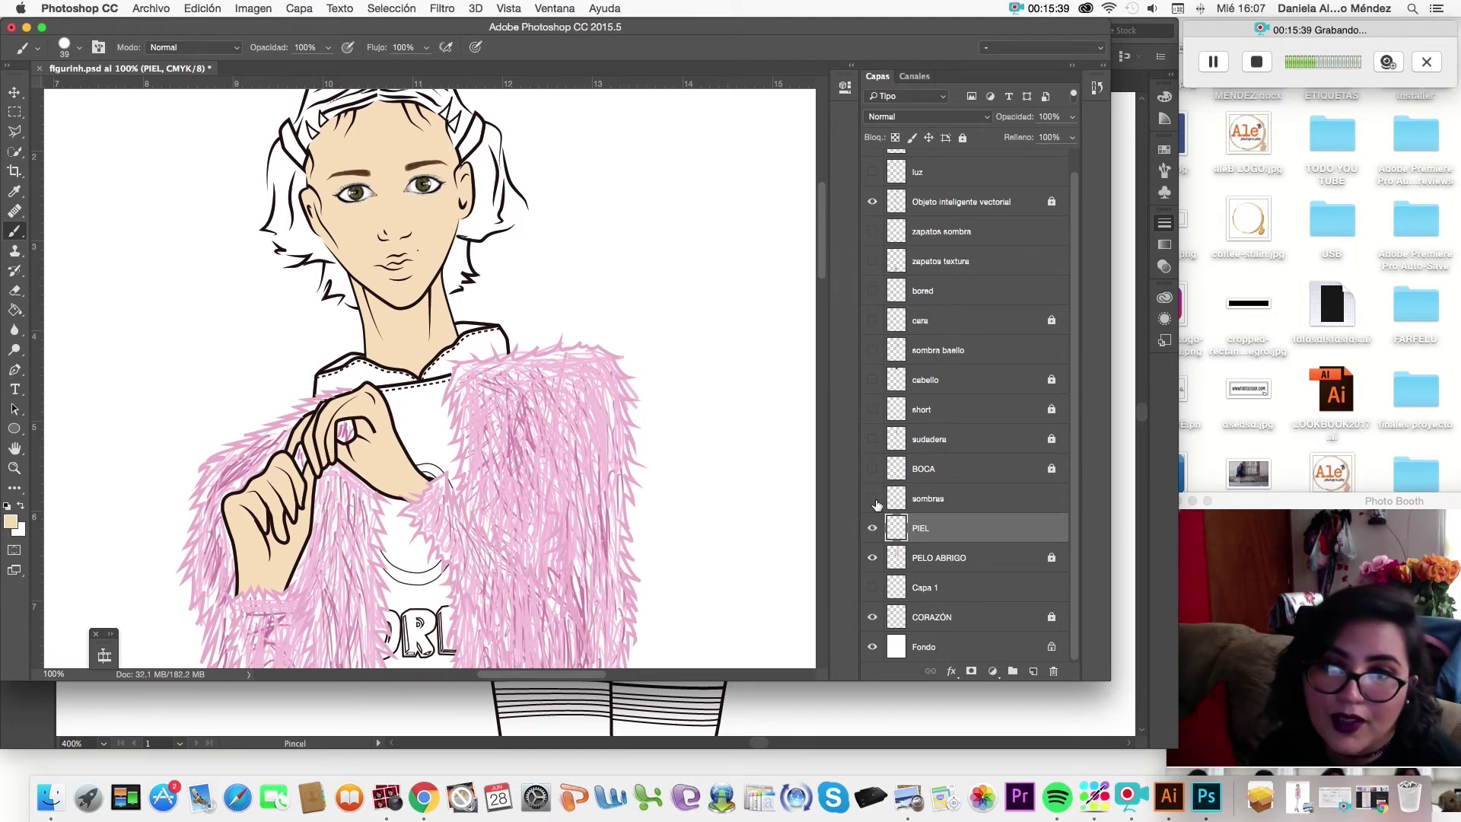
click(9, 522)
Pick the darker tan #a68d49 in the Color Picker and accept it.
click(987, 447)
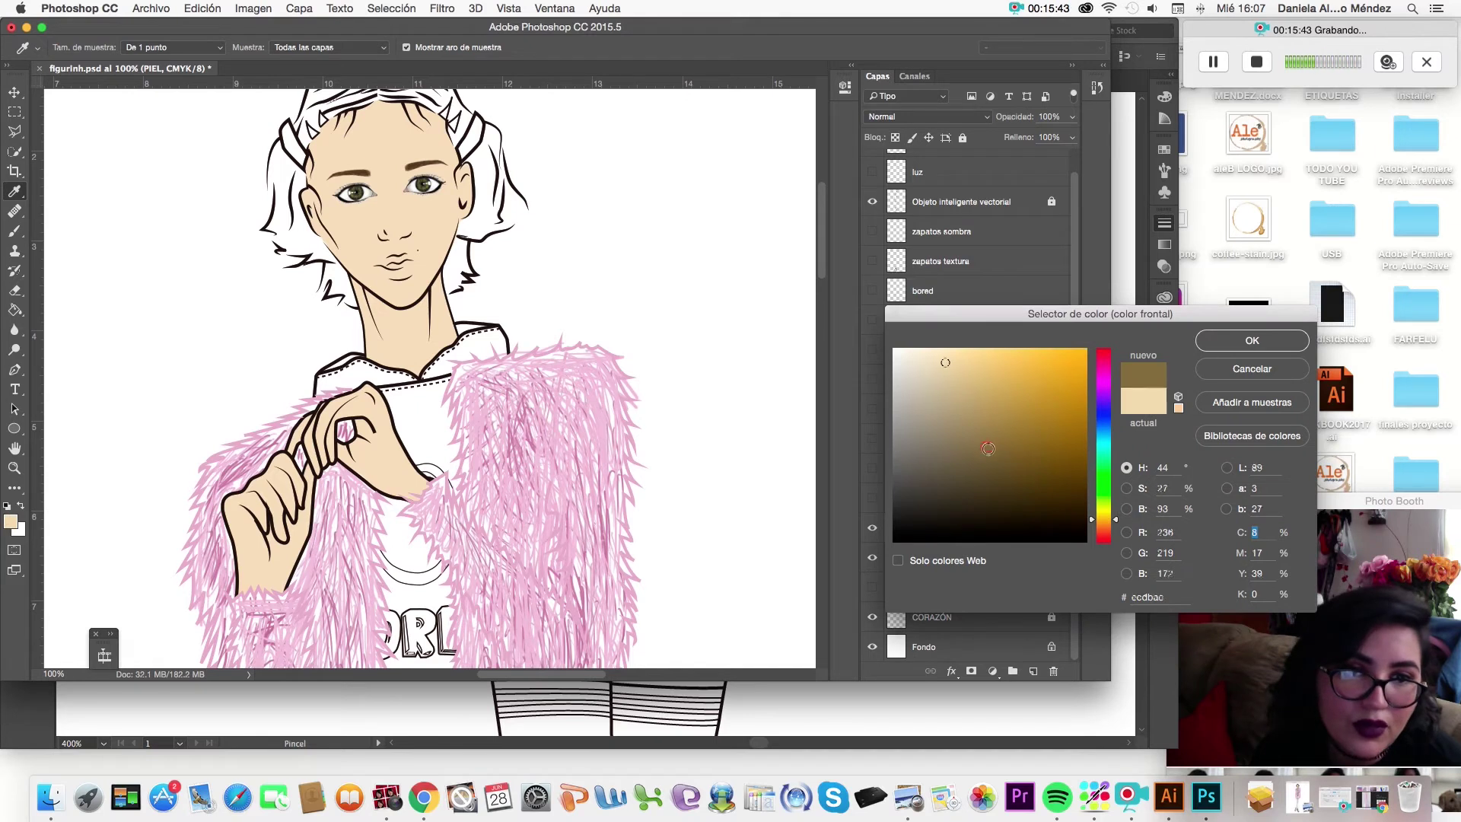
click(1001, 417)
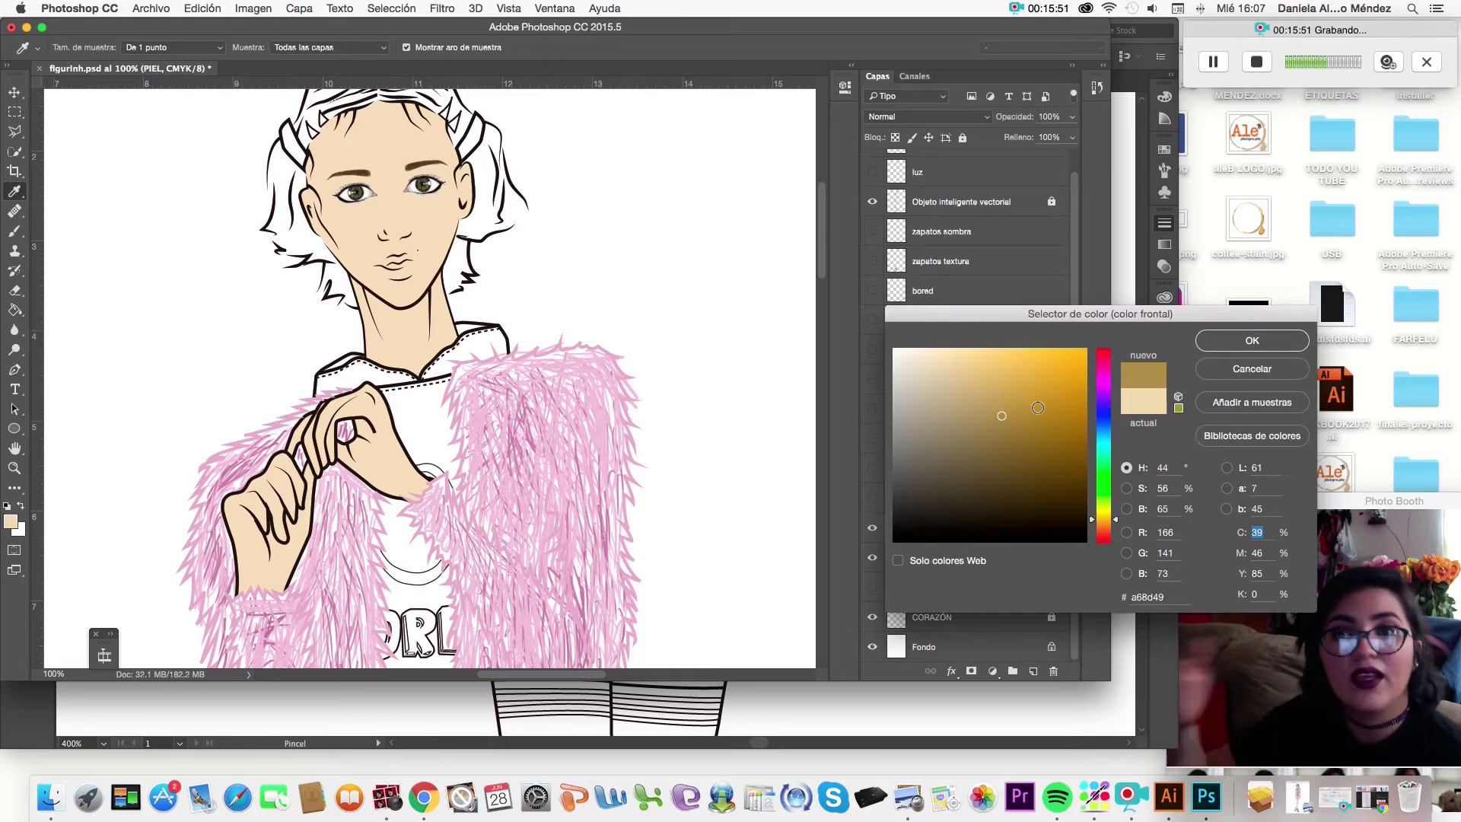
click(1232, 338)
Set brush opacity to 13% and try a cheek shading stroke, then undo it.
key(b)
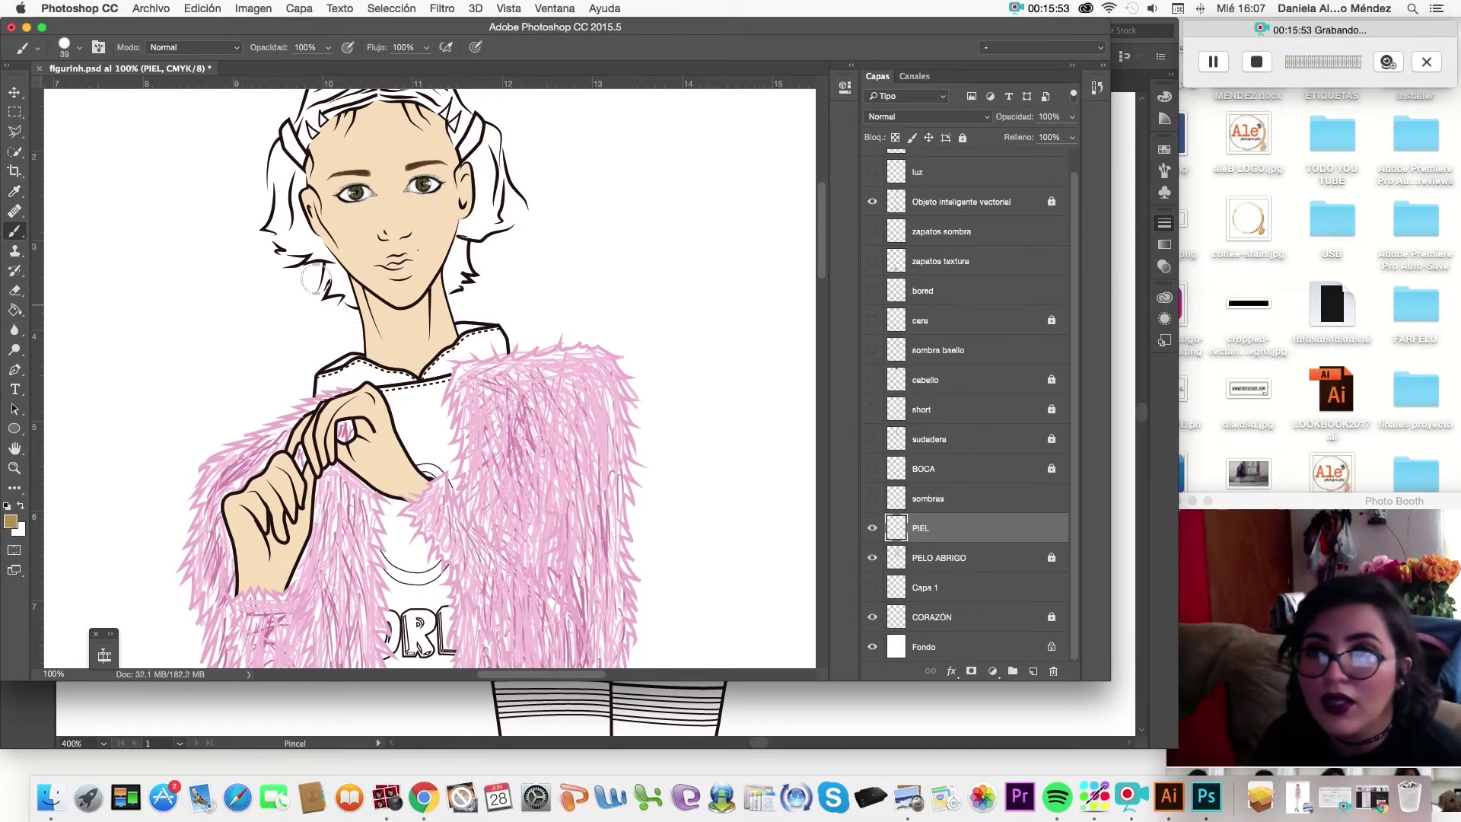
click(329, 47)
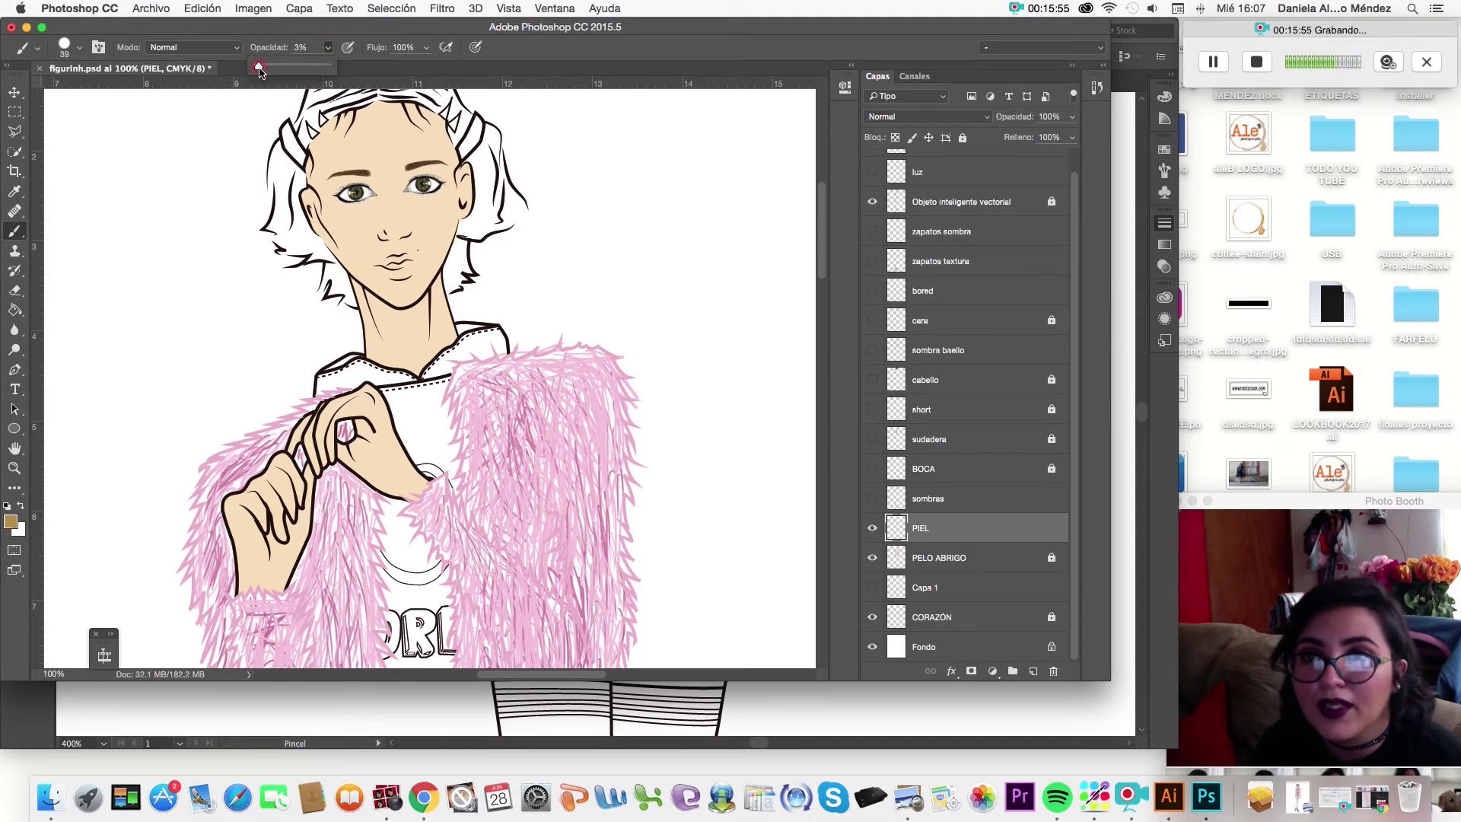
click(351, 265)
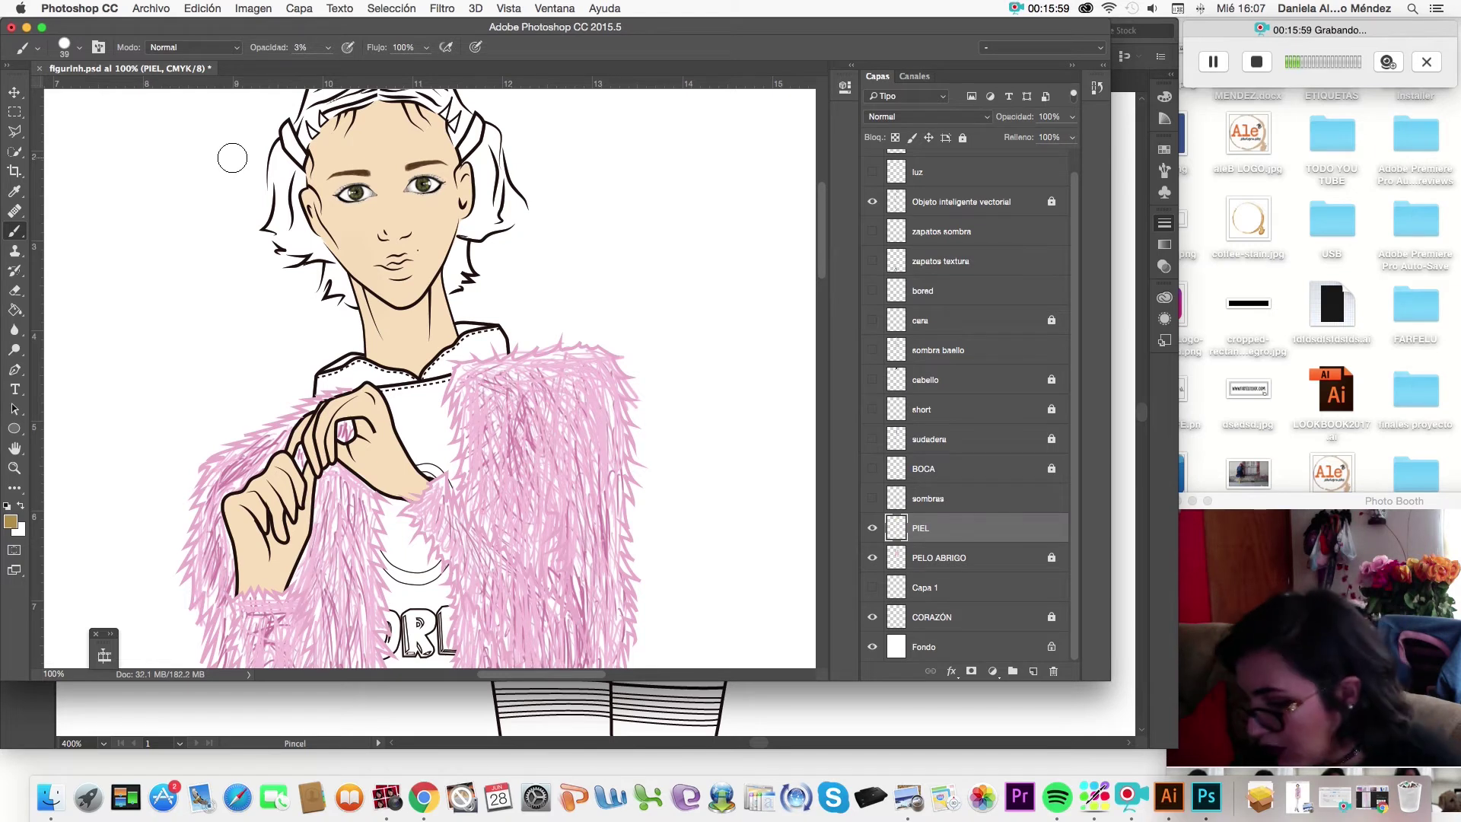
click(327, 48)
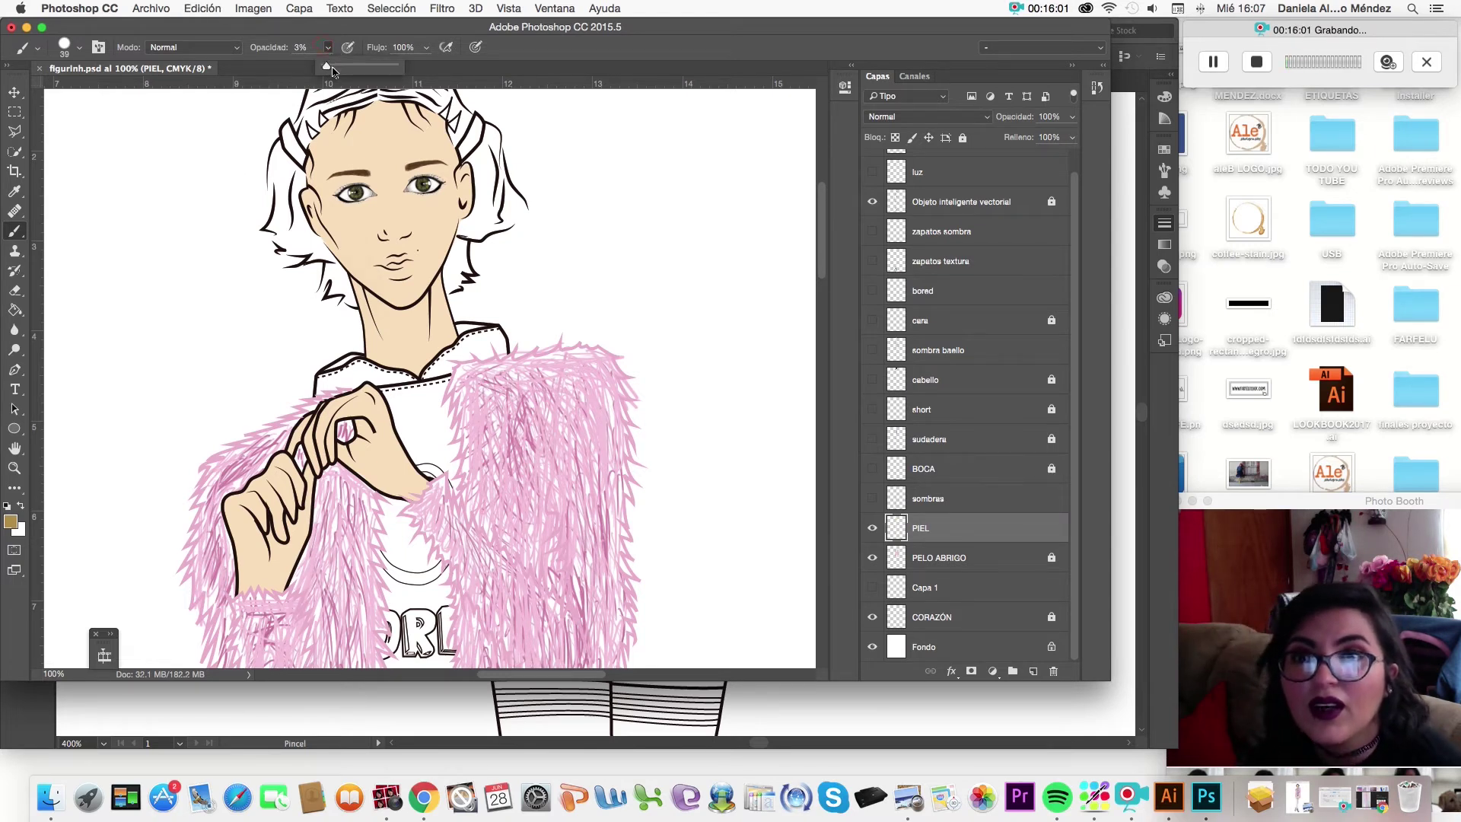
drag(369, 253, 388, 323)
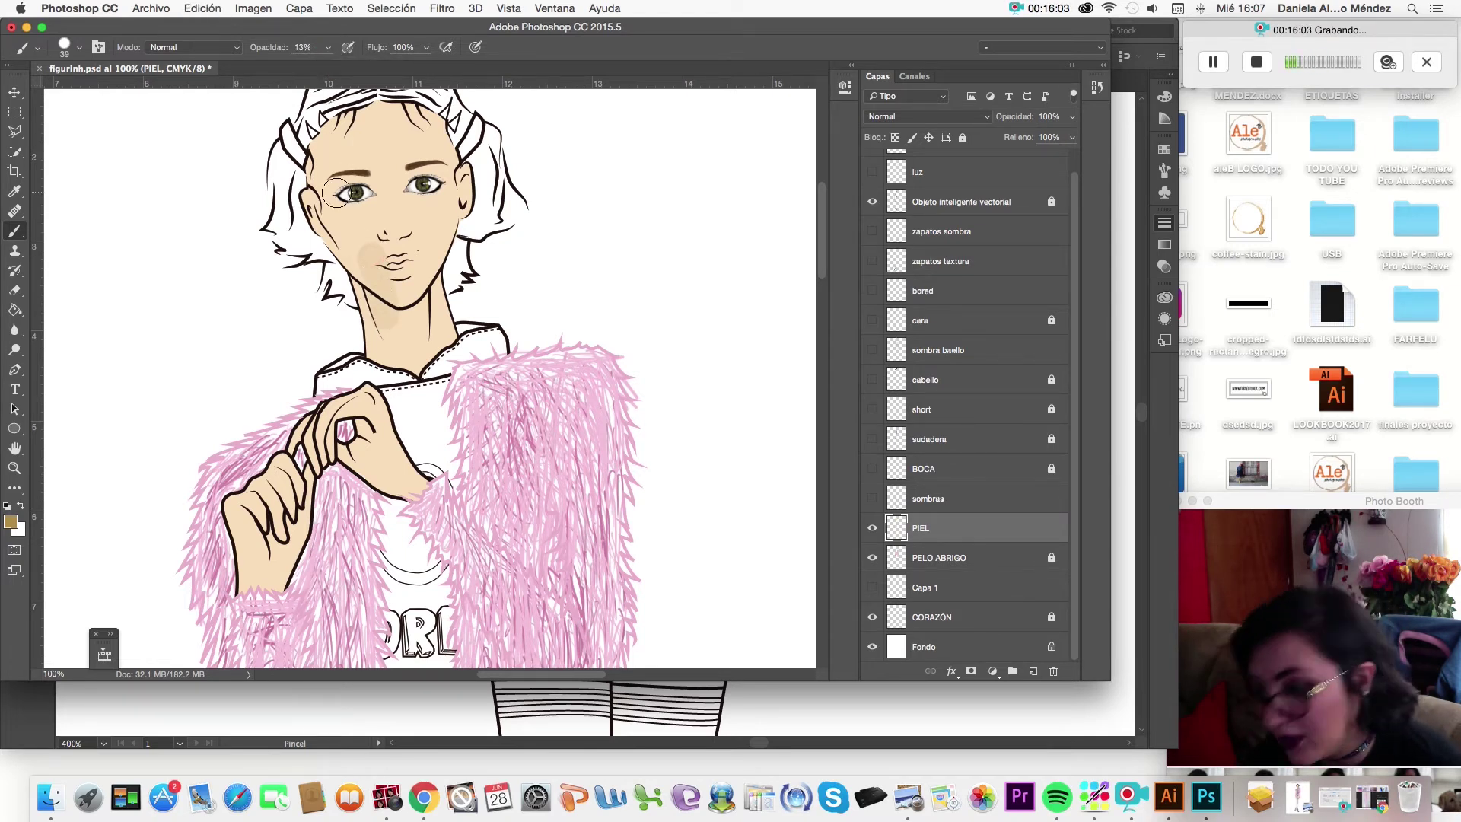
key(ctrl+z)
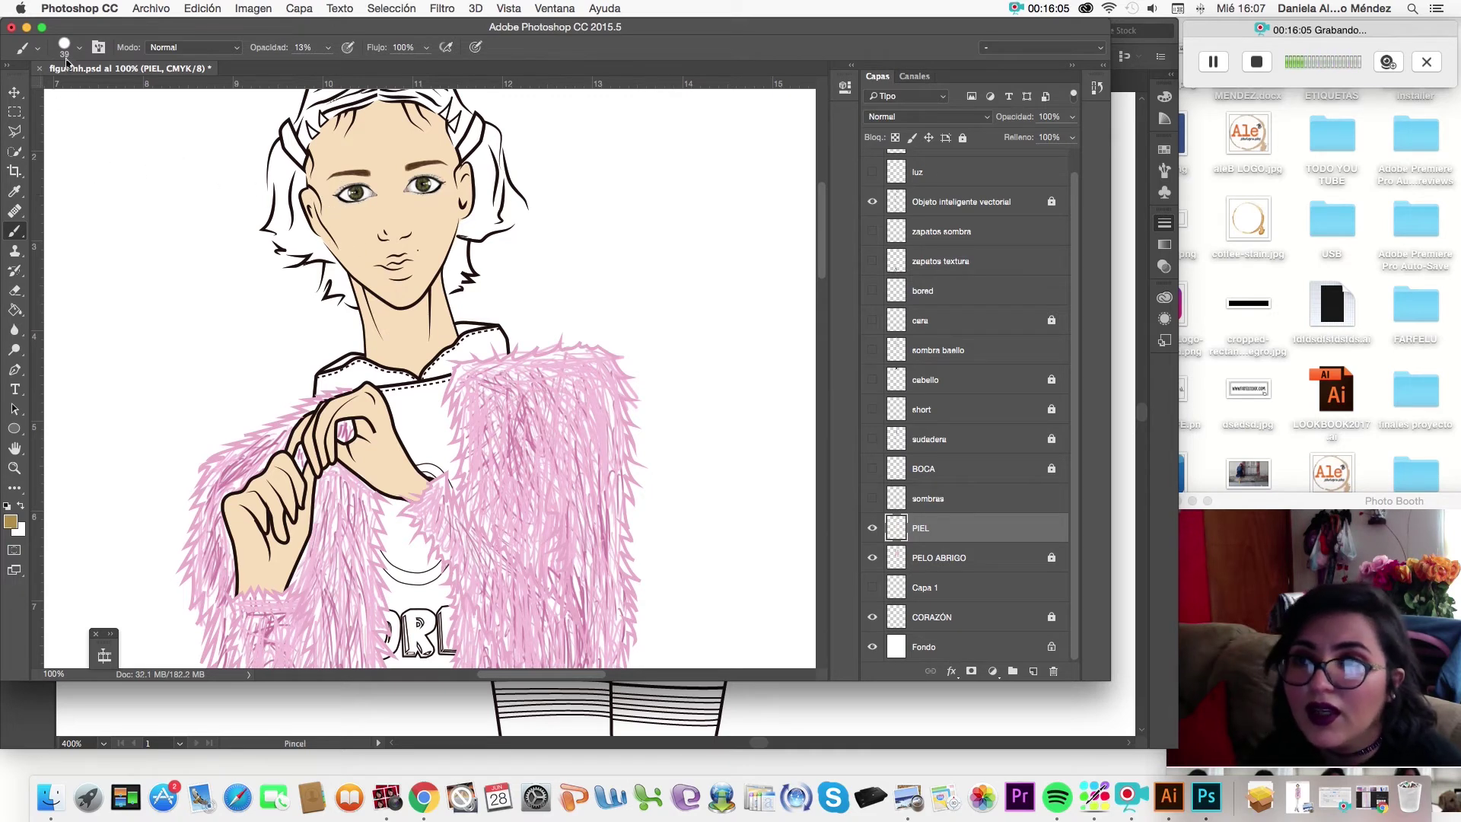
Shrink the brush to 18 px and softly shade along the nose.
click(79, 48)
drag(107, 95, 99, 95)
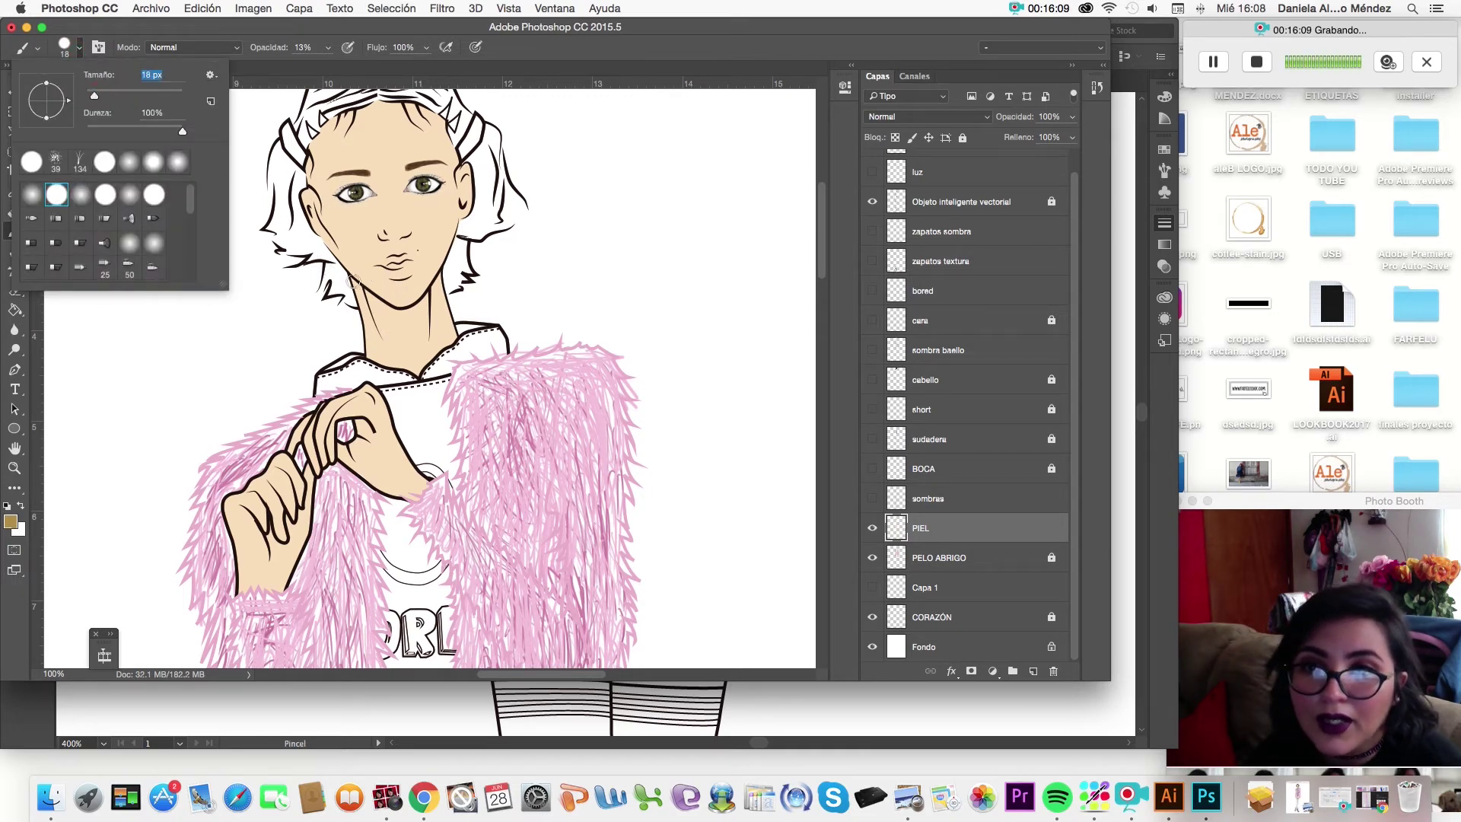
key(Return)
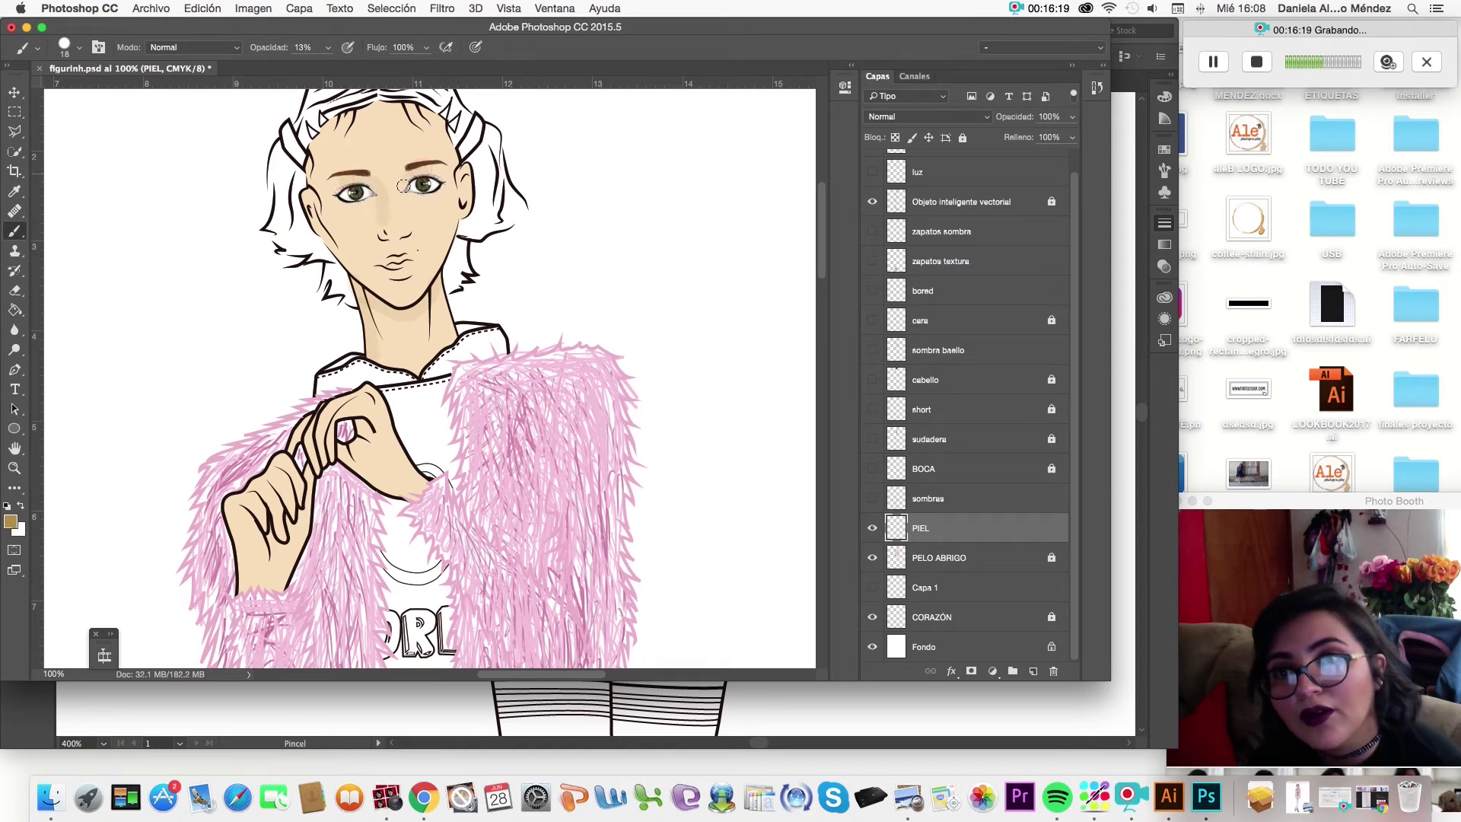
drag(401, 213, 404, 230)
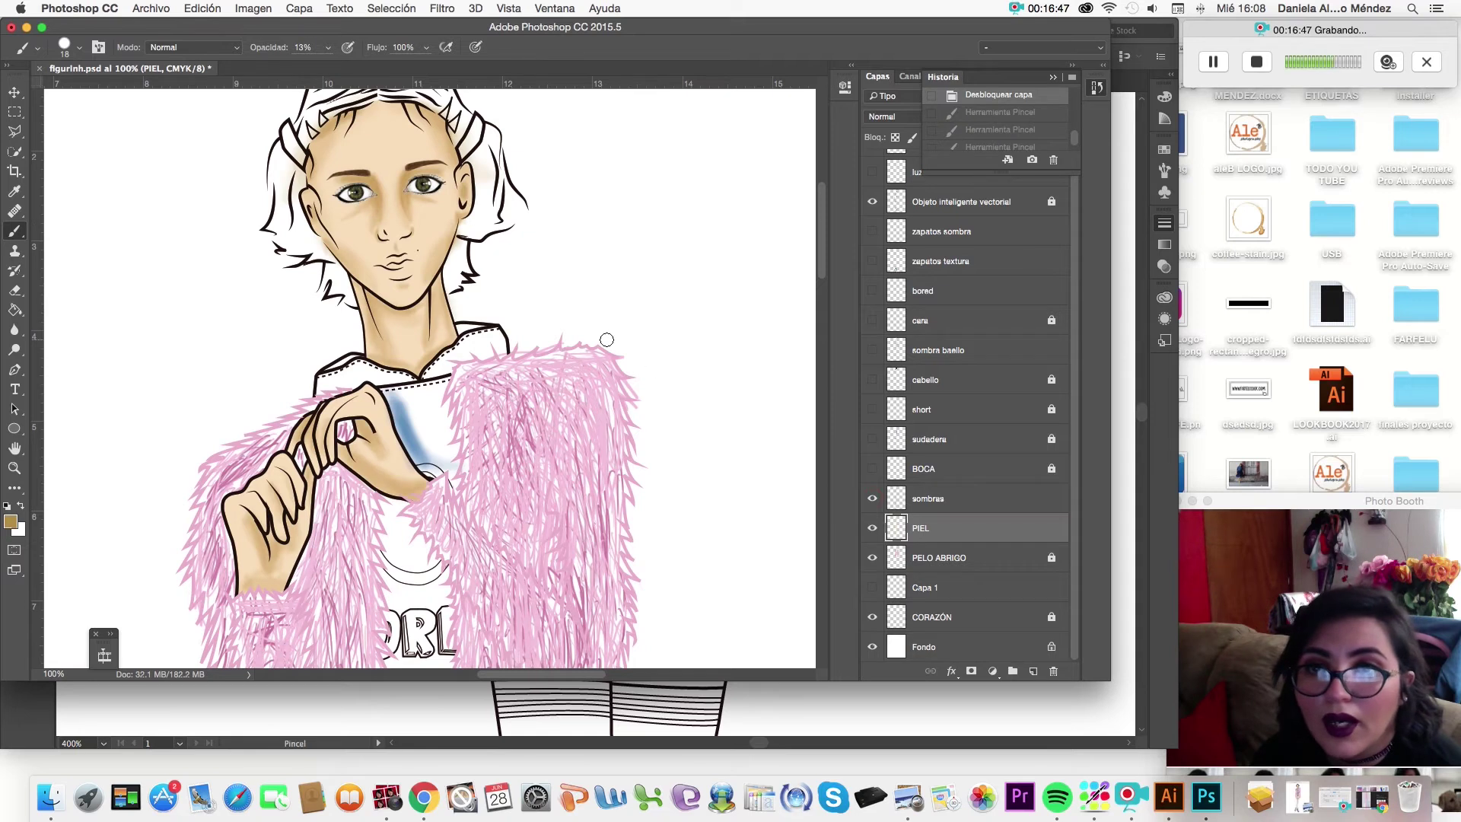
click(872, 468)
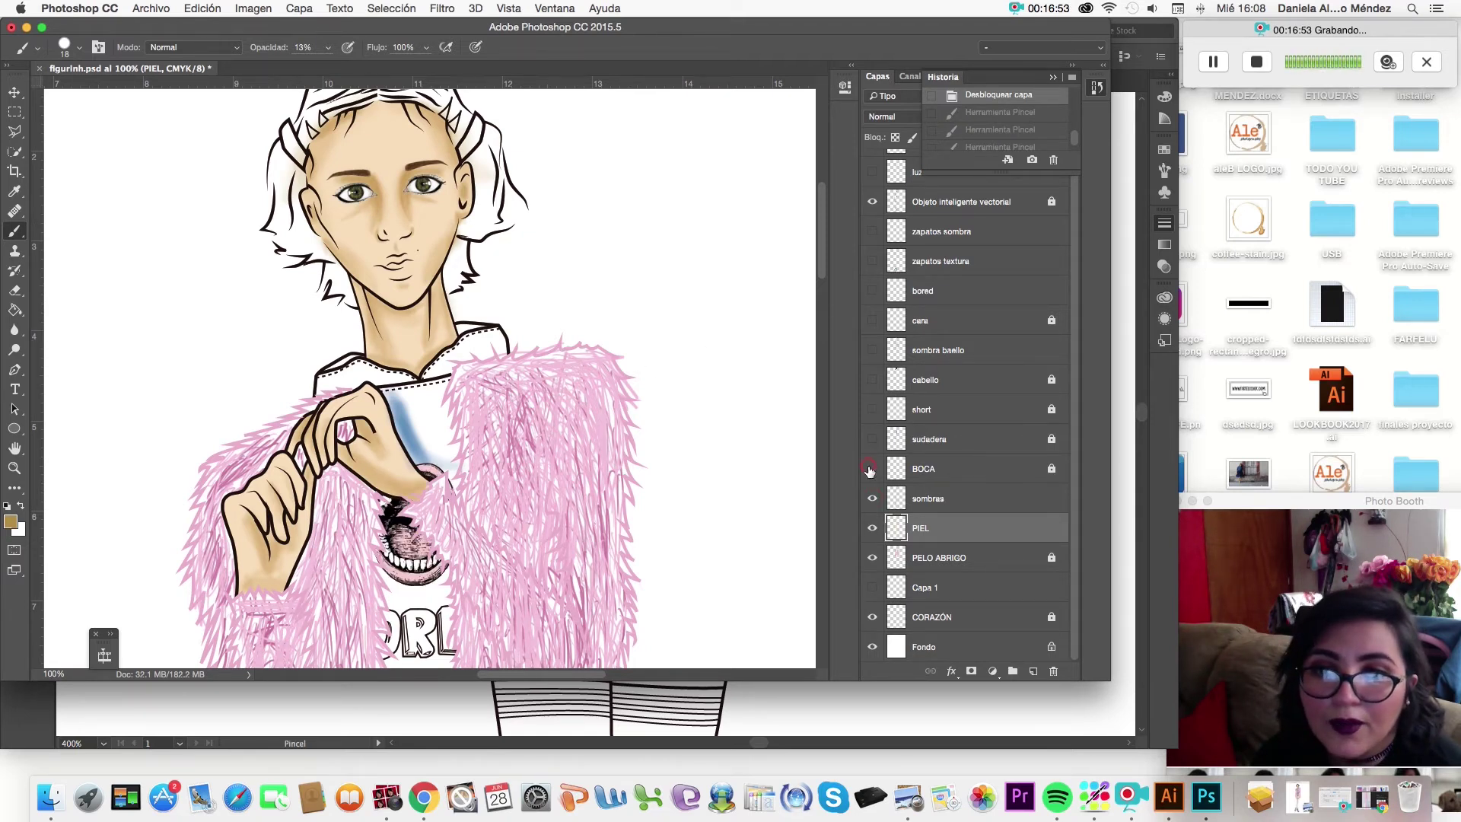
Keep the BOCA mouth print visible and turn on the sudadera sweater and short layers.
click(872, 469)
scroll(428, 505, down, 3)
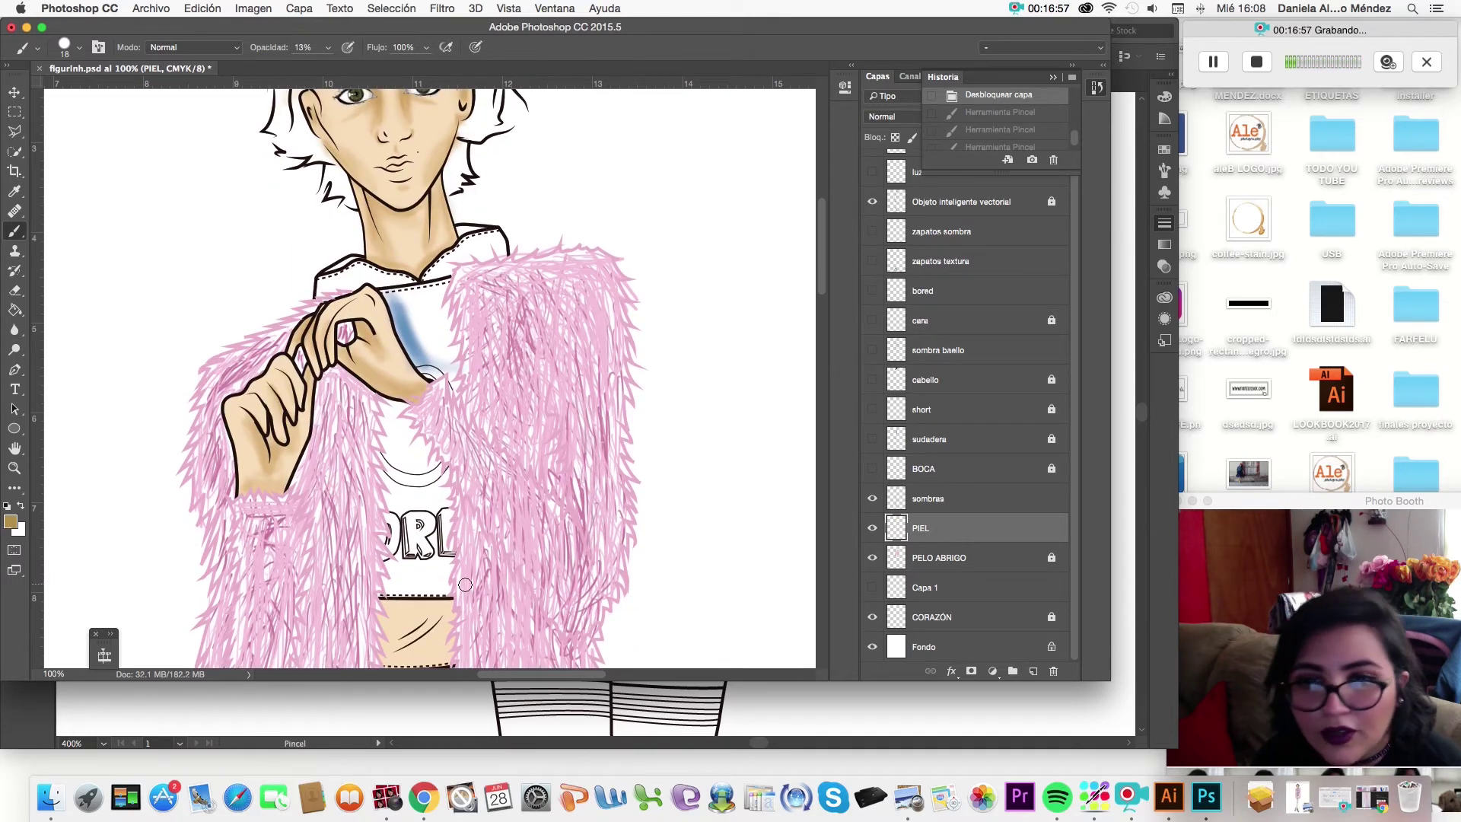
click(872, 469)
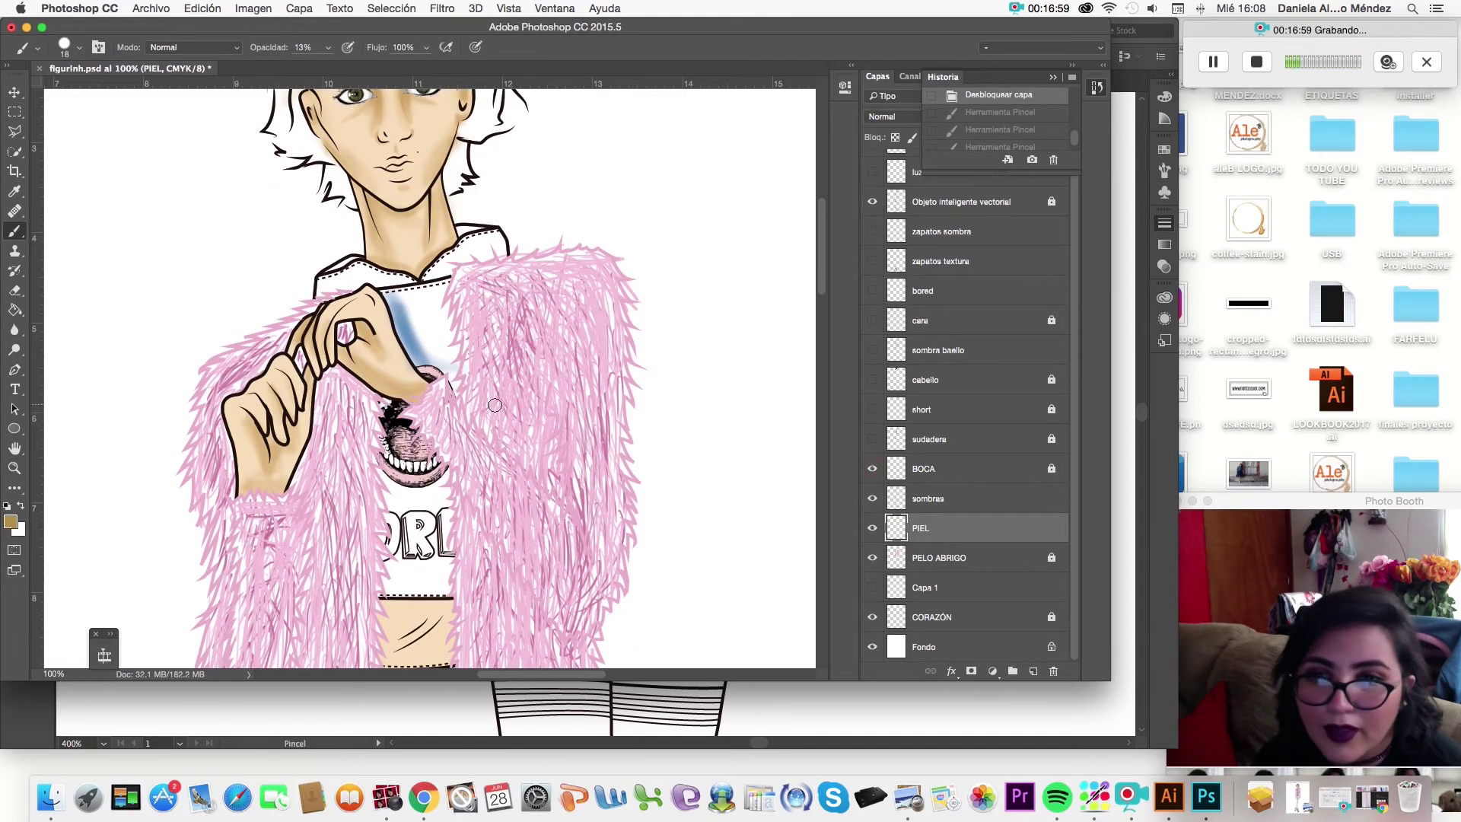
scroll(495, 405, down, 1)
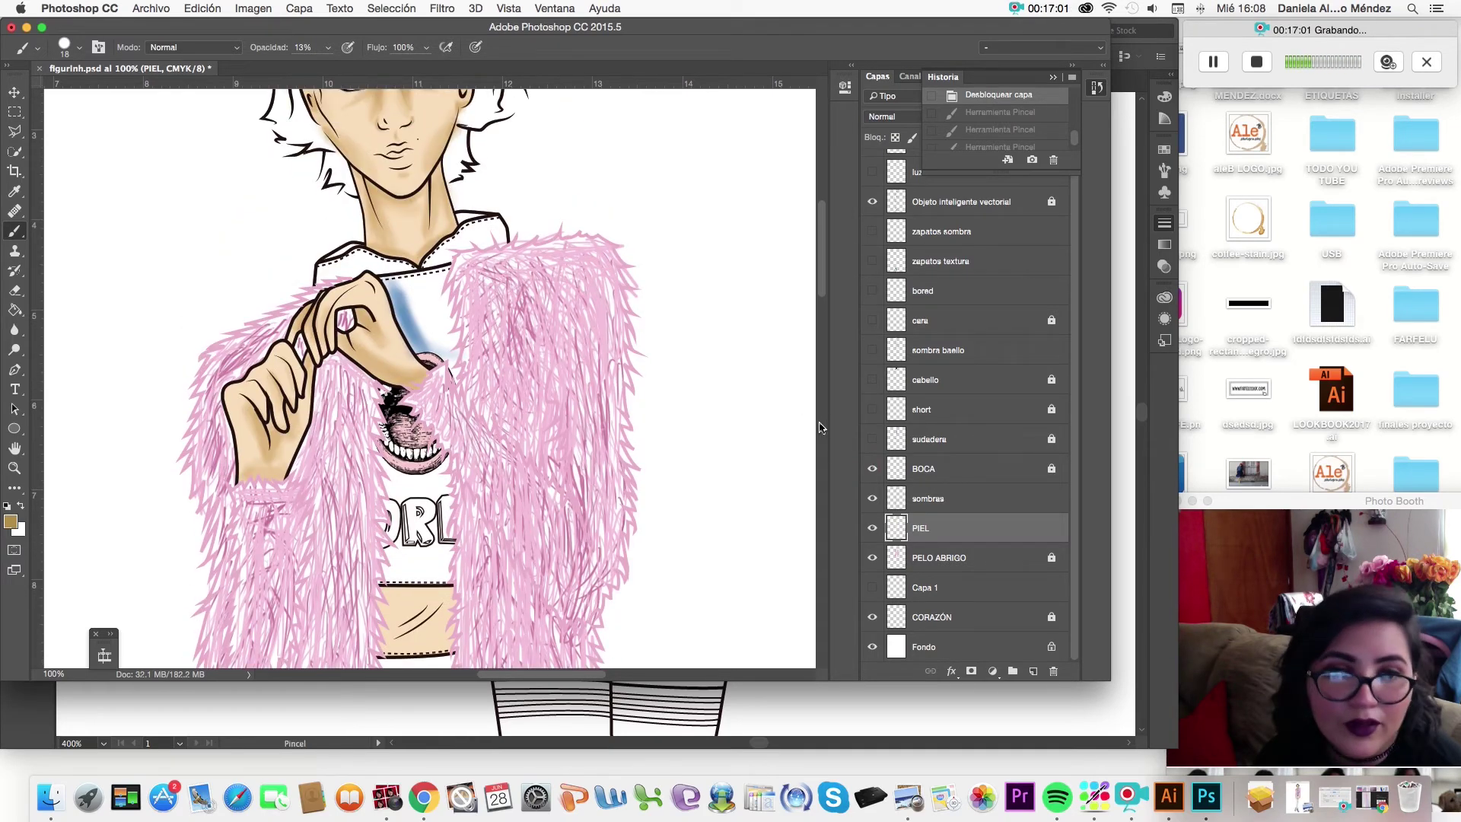
click(873, 440)
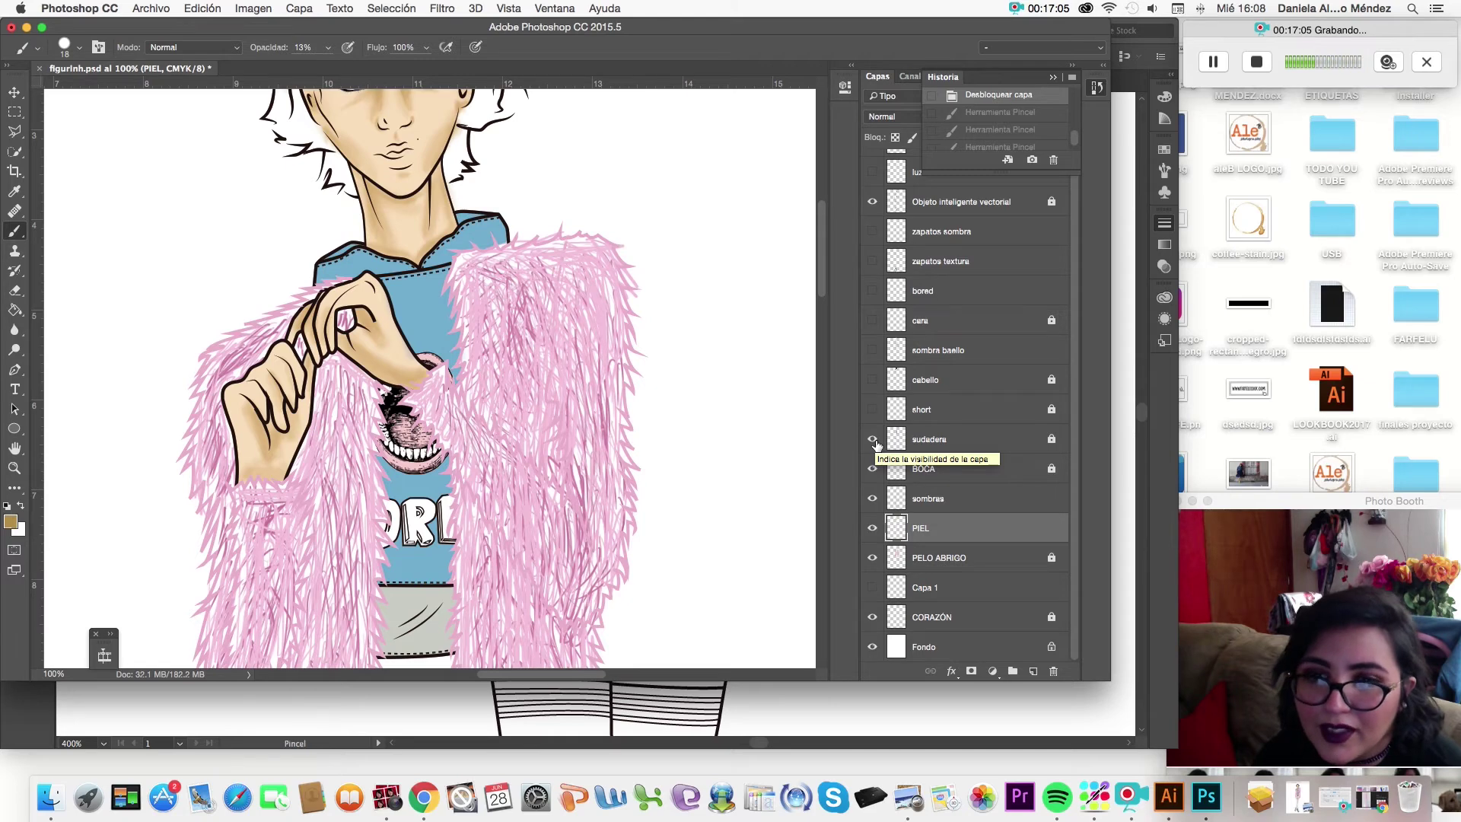
click(872, 410)
scroll(642, 352, down, 5)
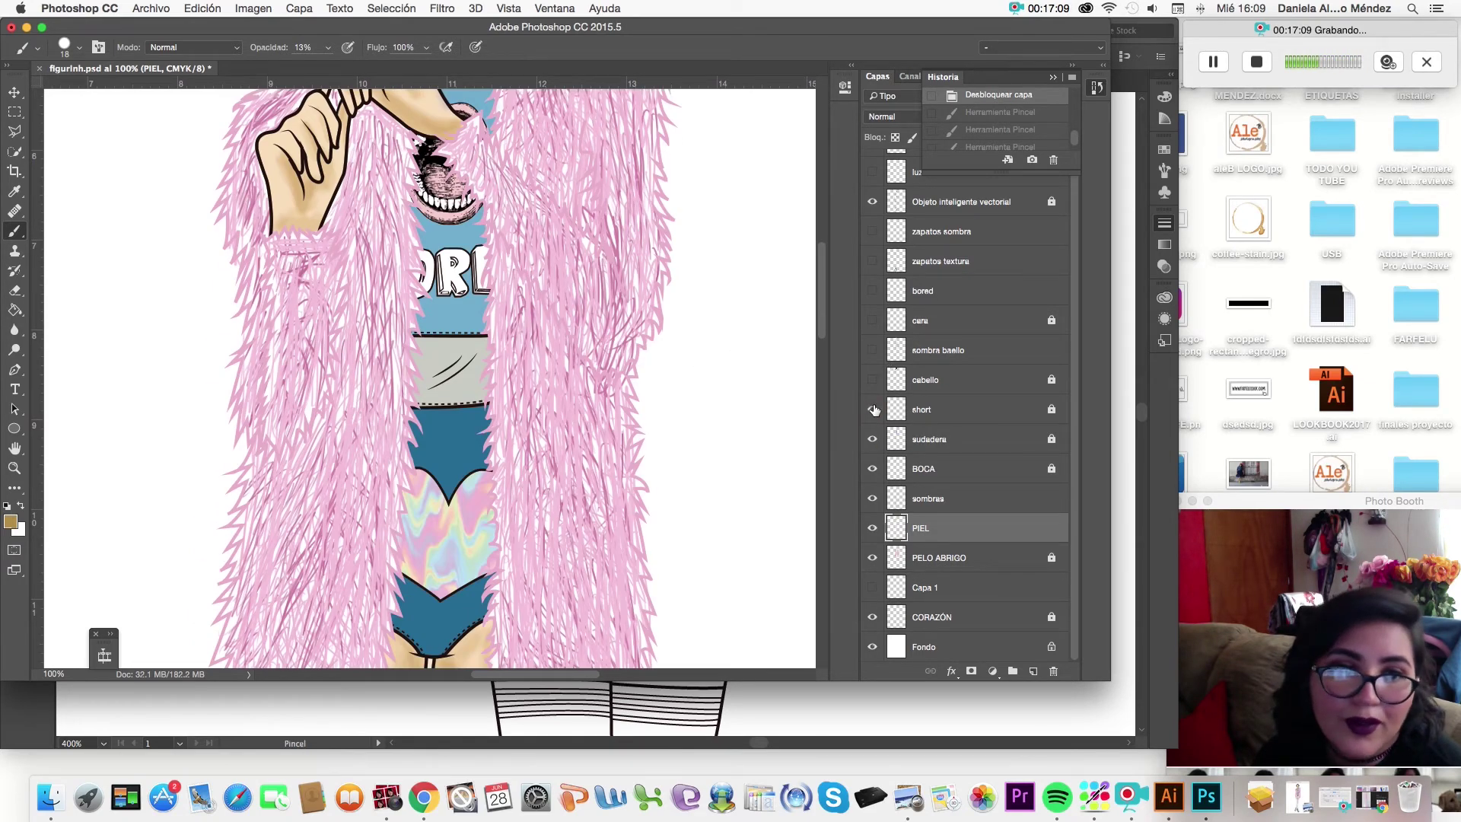
Show the cabello hair layer and compare the sombra baello hair shading on and off.
click(872, 380)
scroll(678, 398, up, 5)
scroll(678, 398, up, 1)
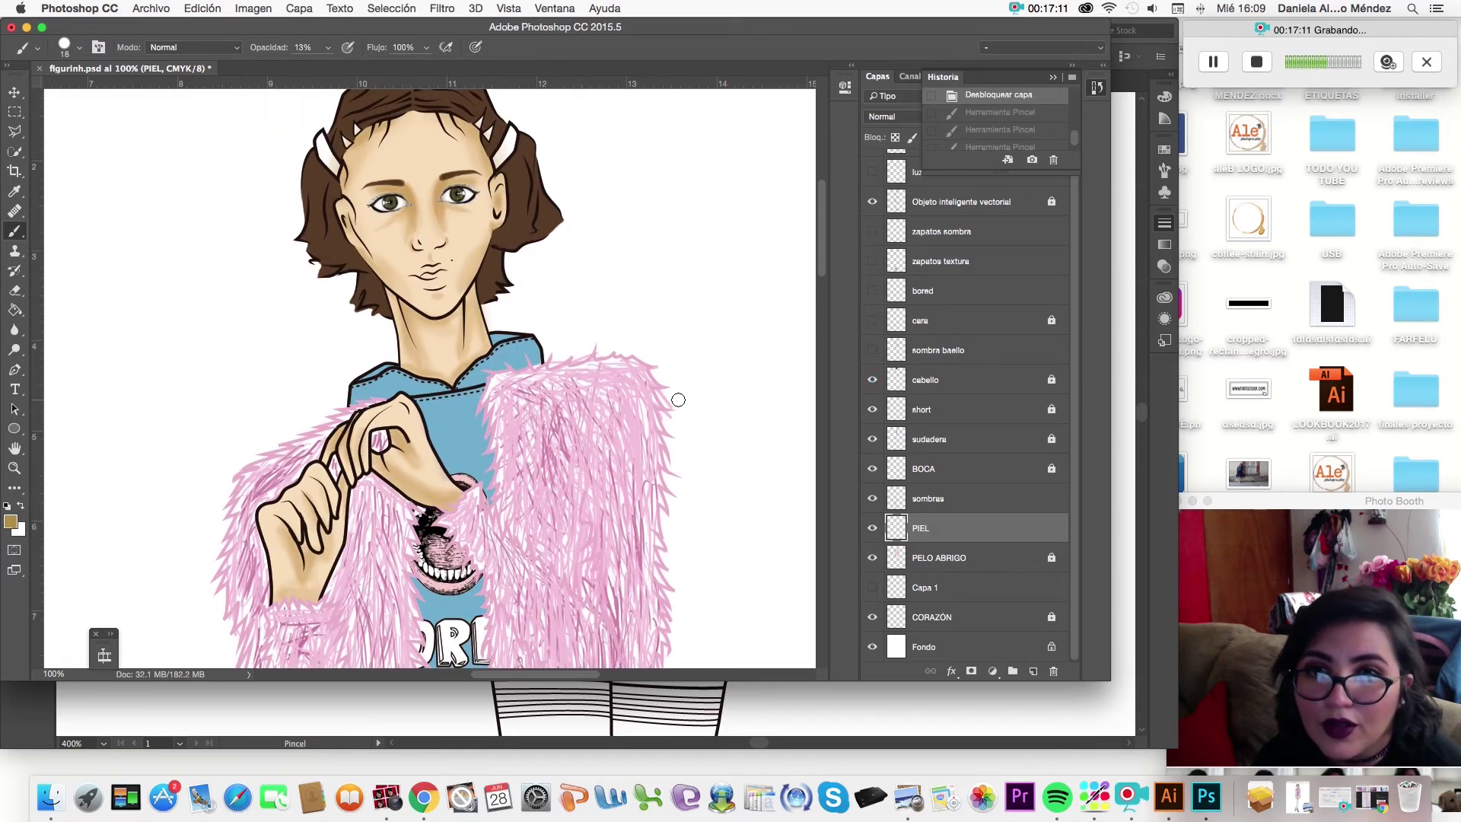
scroll(868, 464, up, 2)
scroll(854, 436, up, 3)
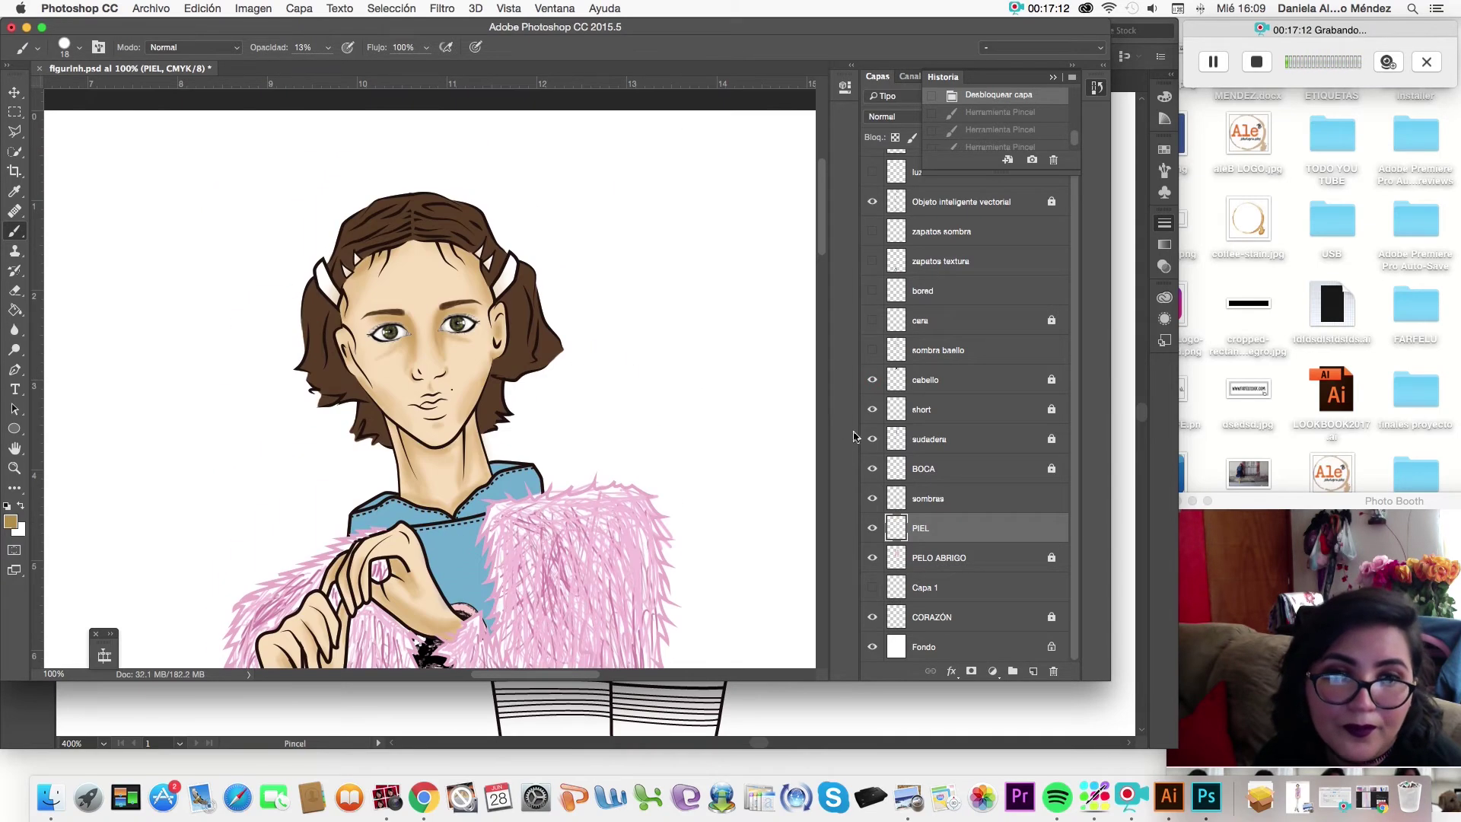
click(873, 349)
click(873, 349)
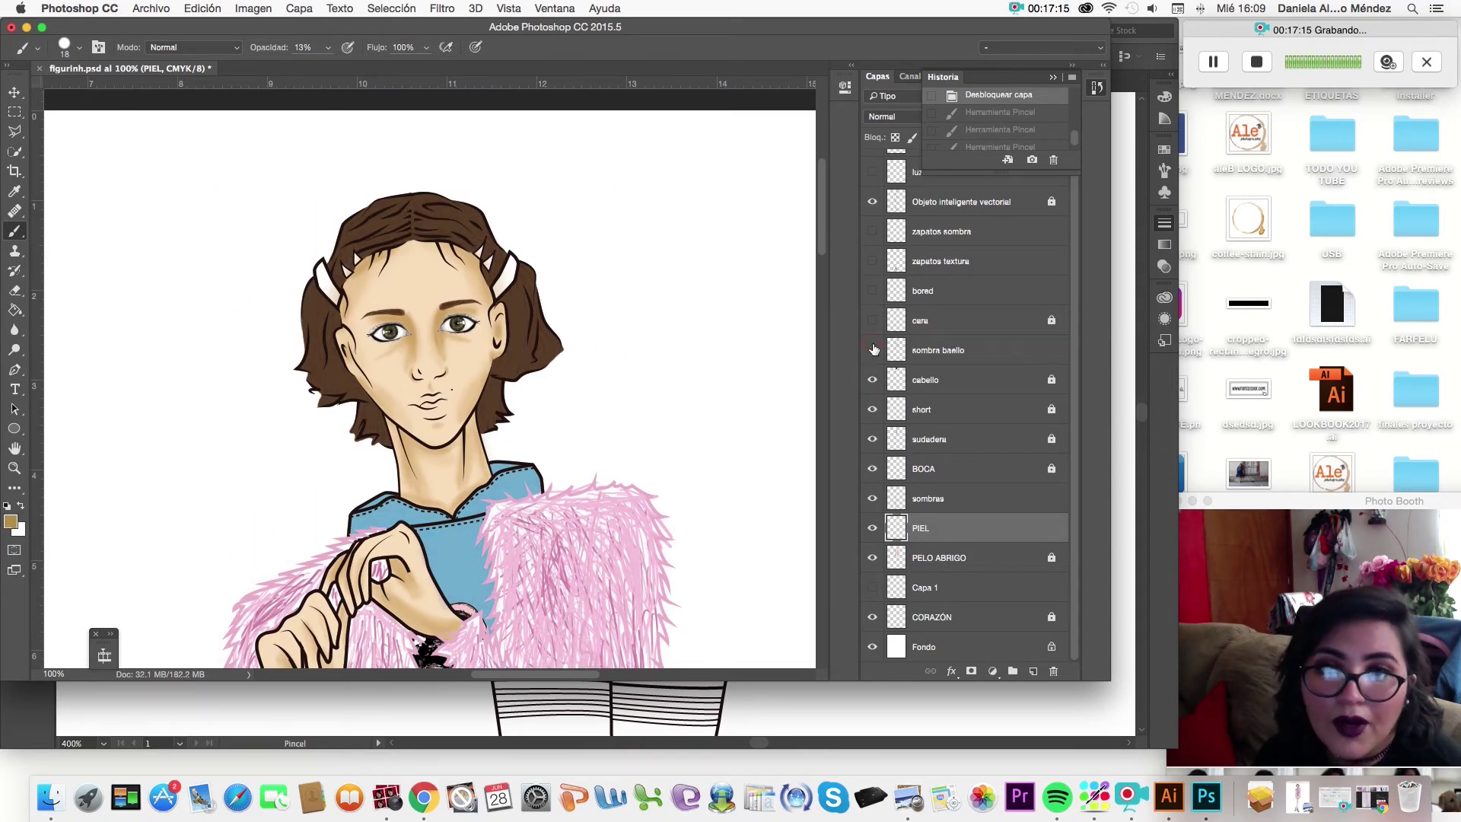
click(873, 349)
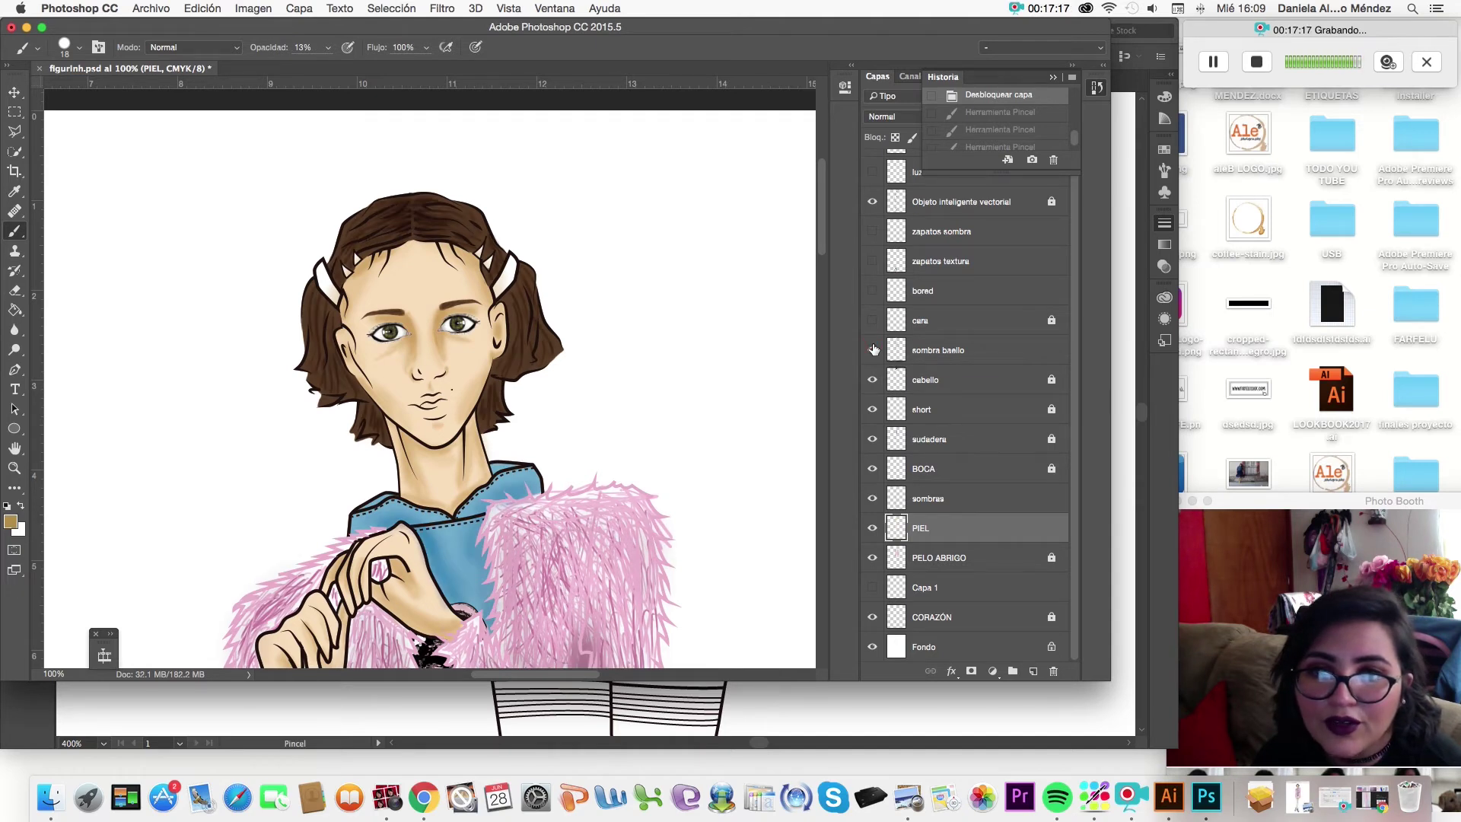
click(873, 349)
click(873, 349)
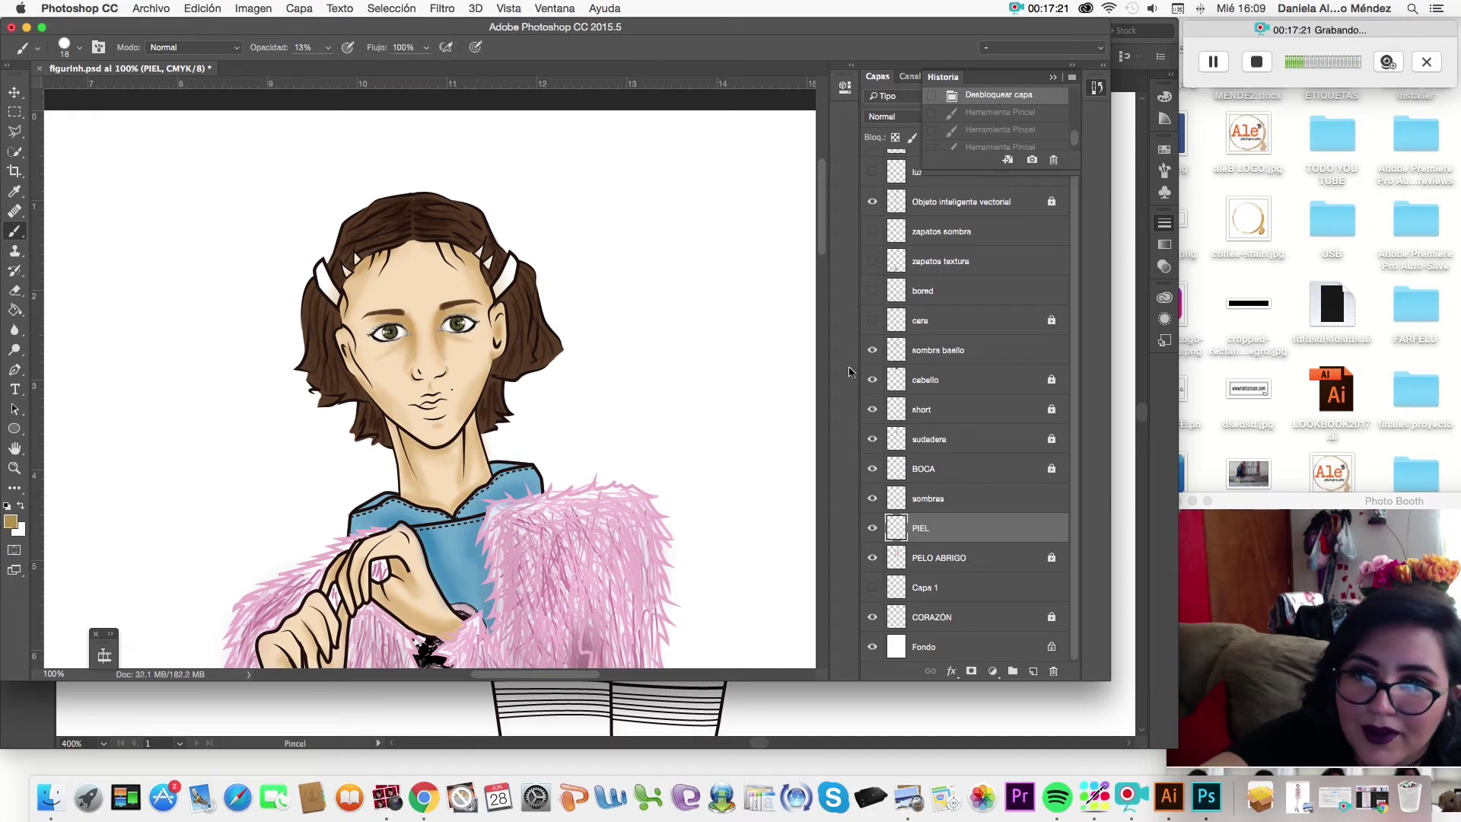
Turn on the cara face makeup layer, comparing lips and eye makeup on and off.
scroll(633, 527, down, 3)
scroll(633, 527, down, 7)
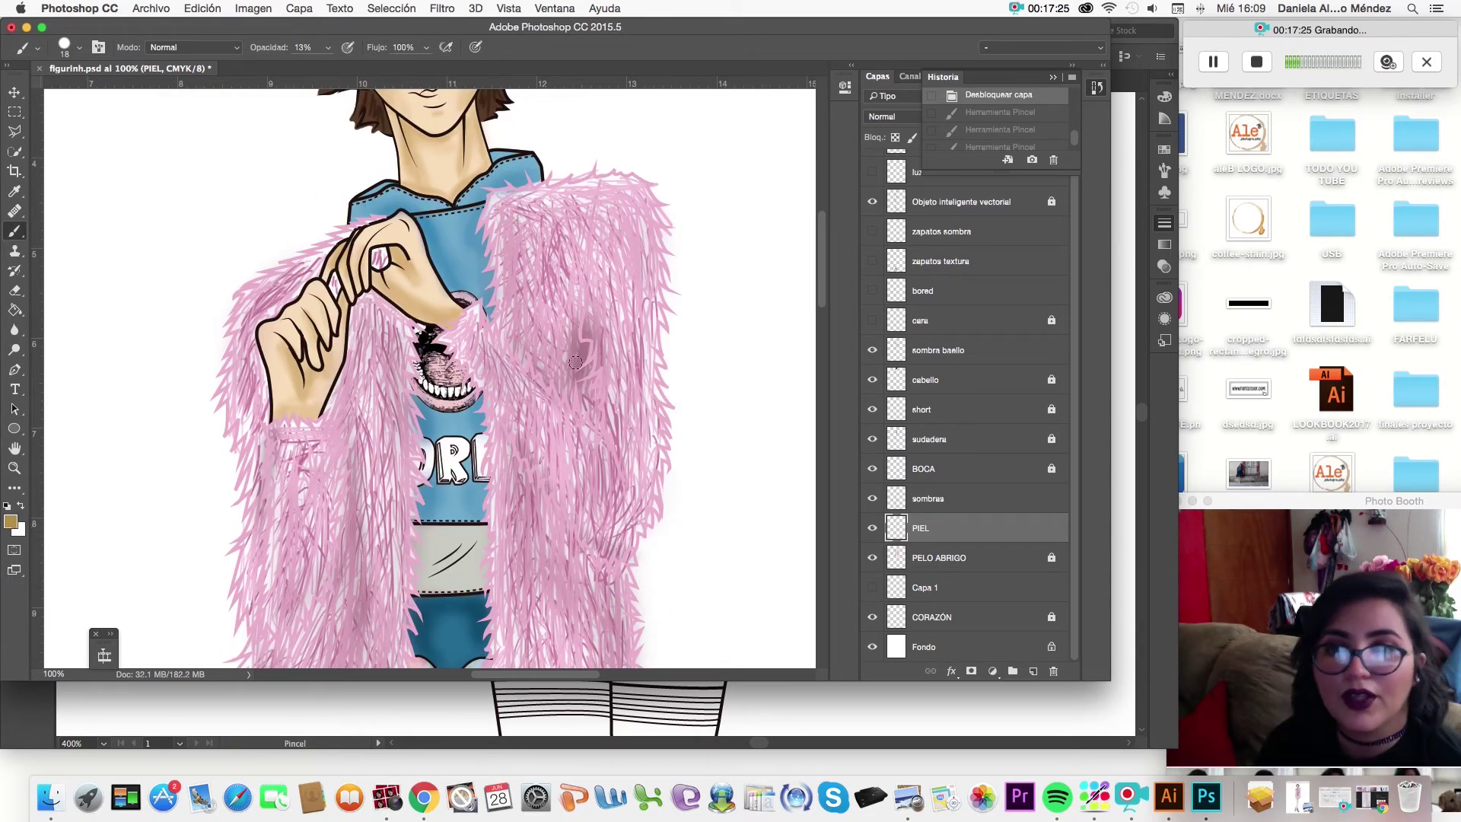
scroll(533, 365, down, 2)
scroll(471, 384, down, 10)
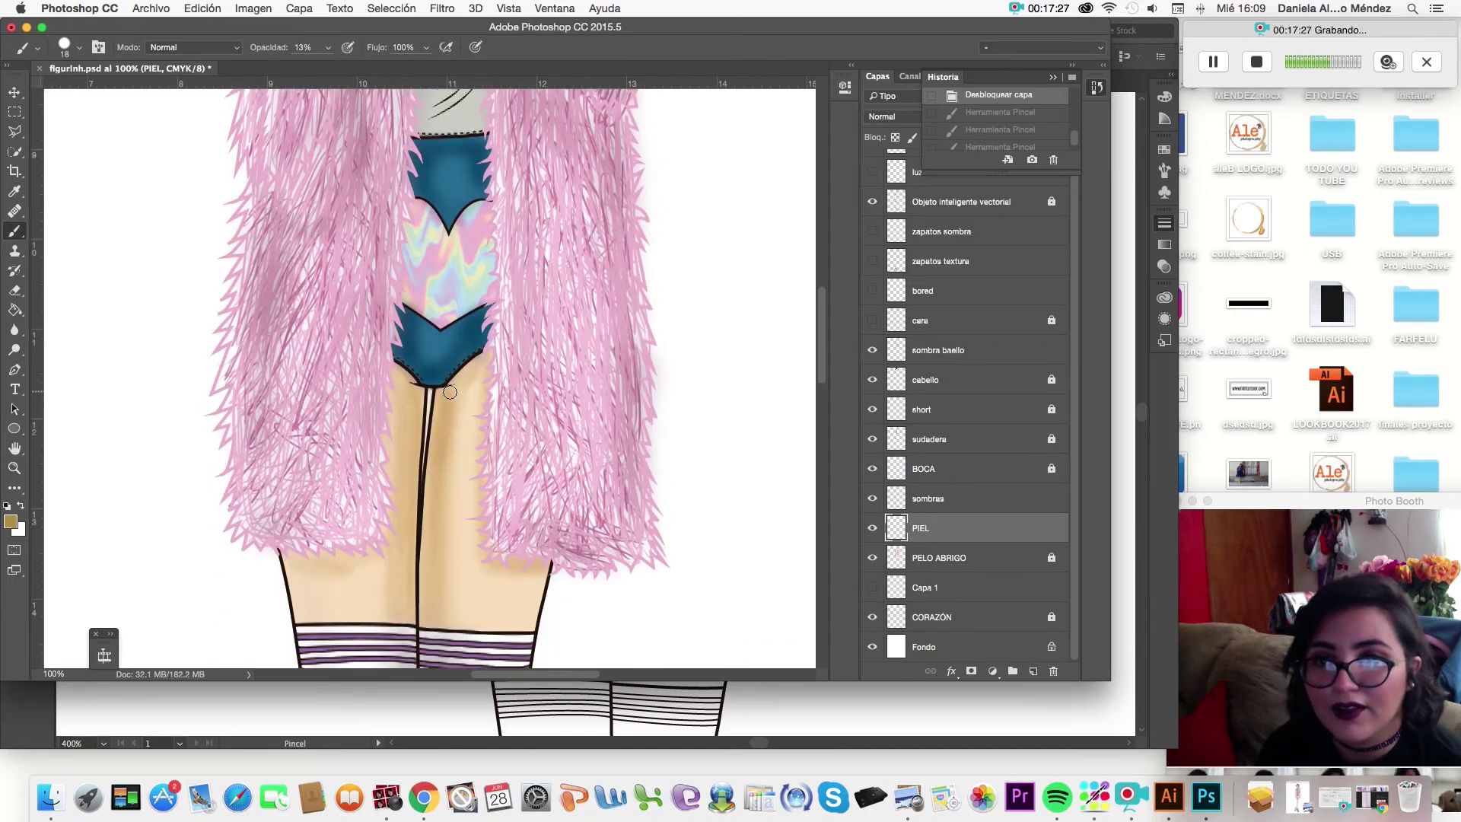
scroll(449, 392, down, 5)
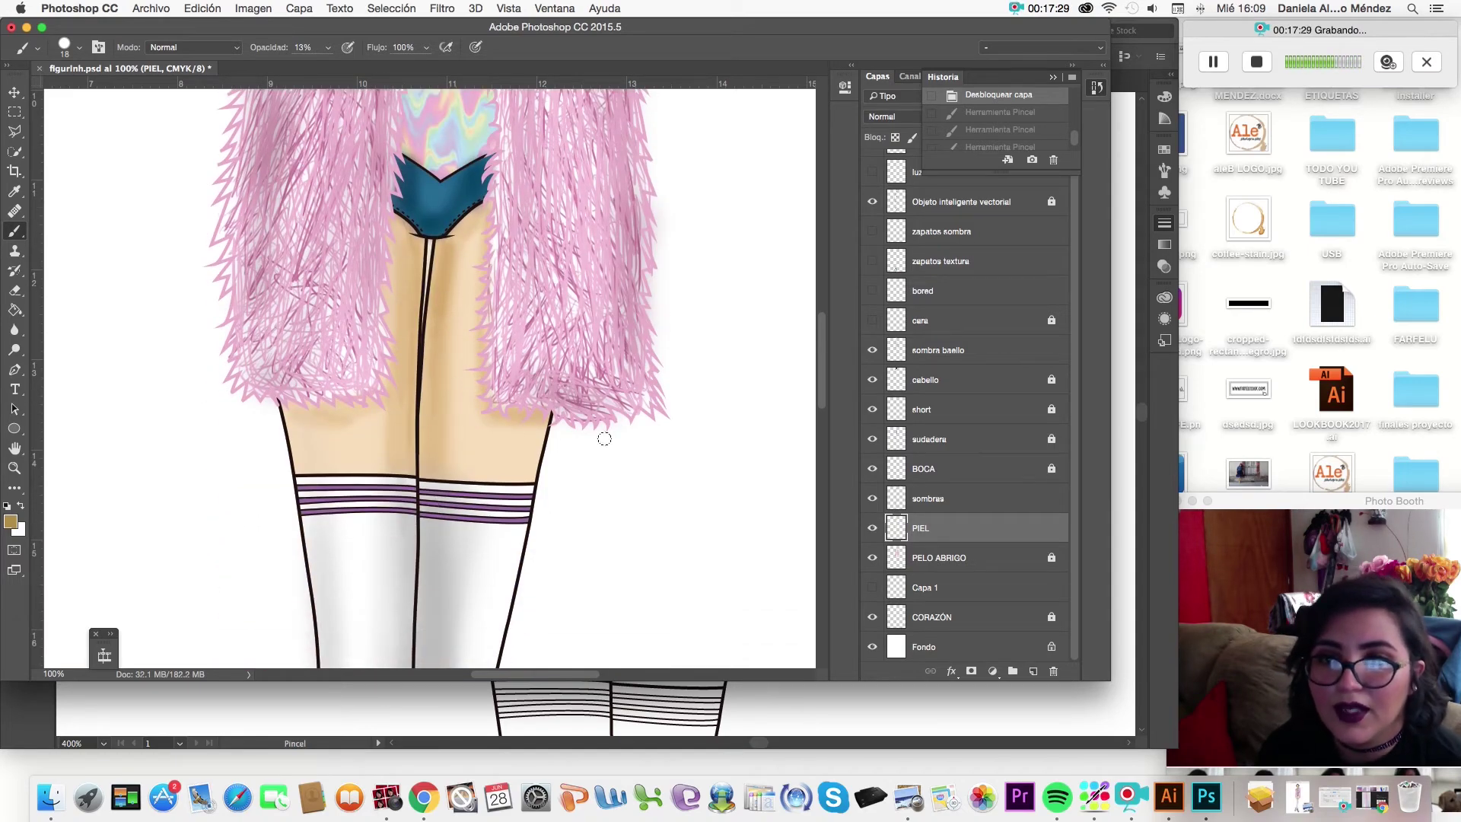
scroll(533, 453, down, 15)
scroll(499, 453, down, 5)
scroll(499, 454, down, 10)
scroll(499, 453, up, 20)
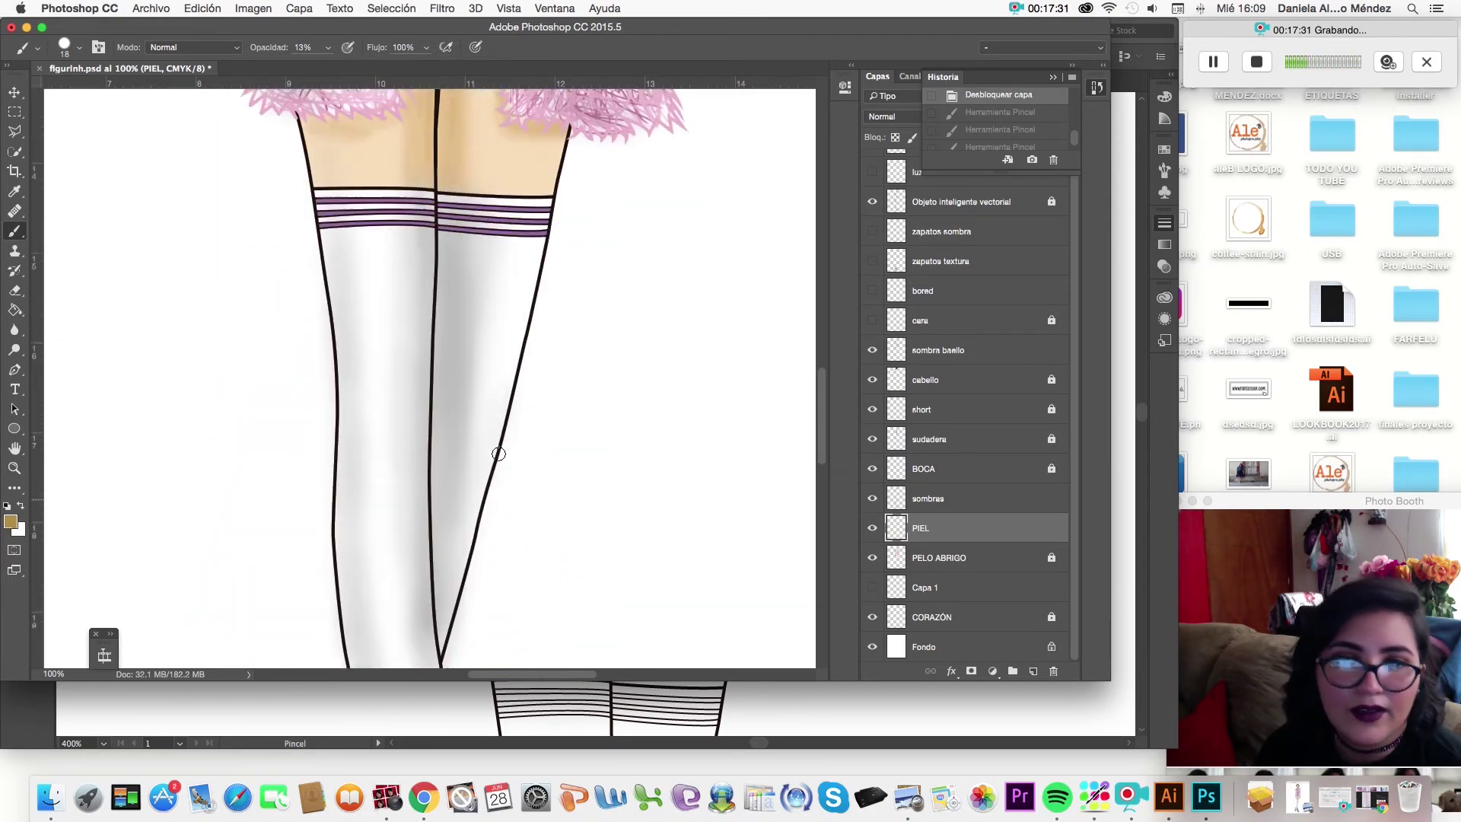
scroll(608, 433, up, 20)
scroll(744, 411, up, 3)
scroll(743, 414, up, 14)
scroll(739, 420, up, 3)
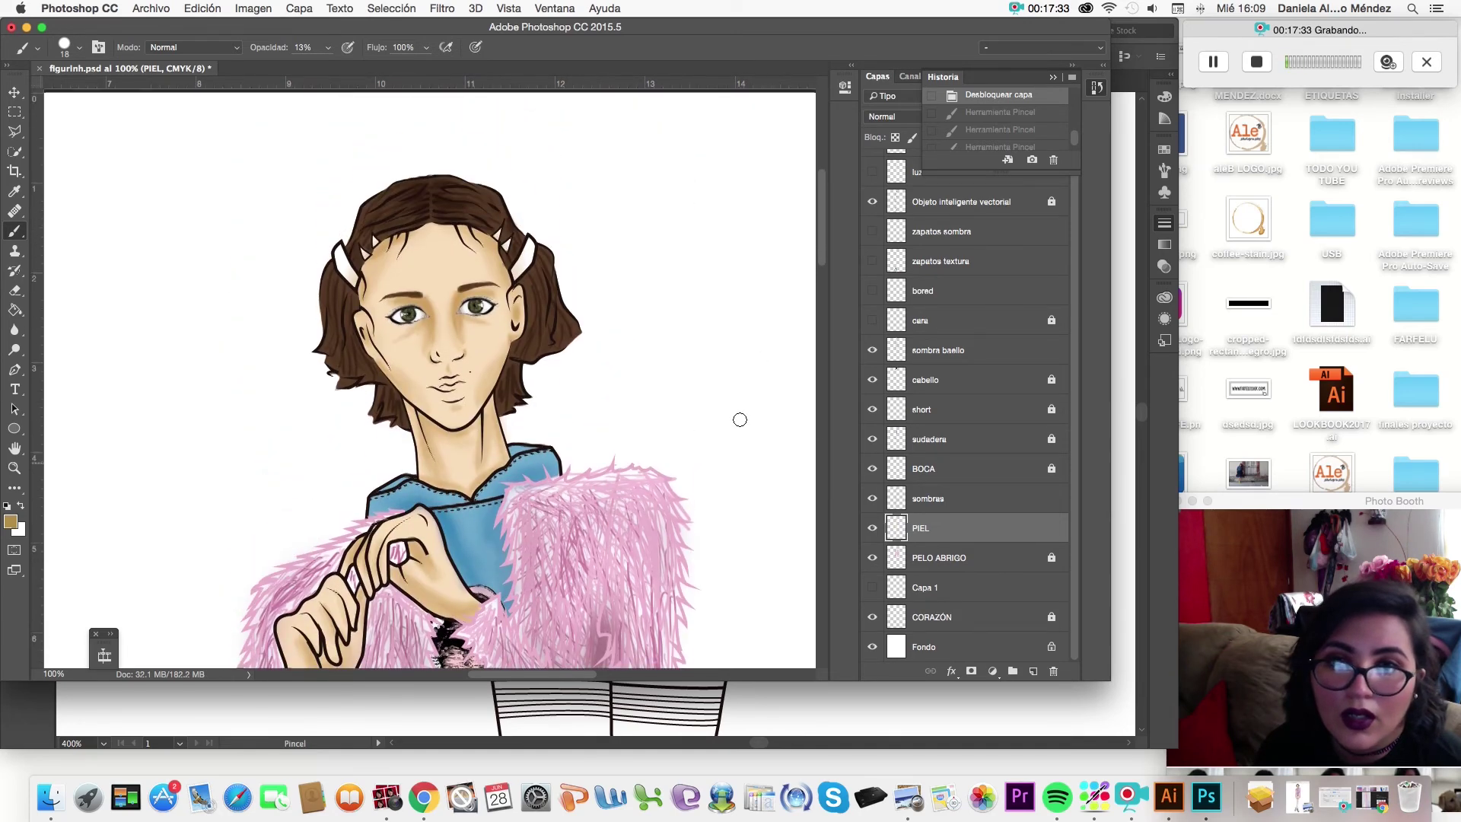
click(873, 320)
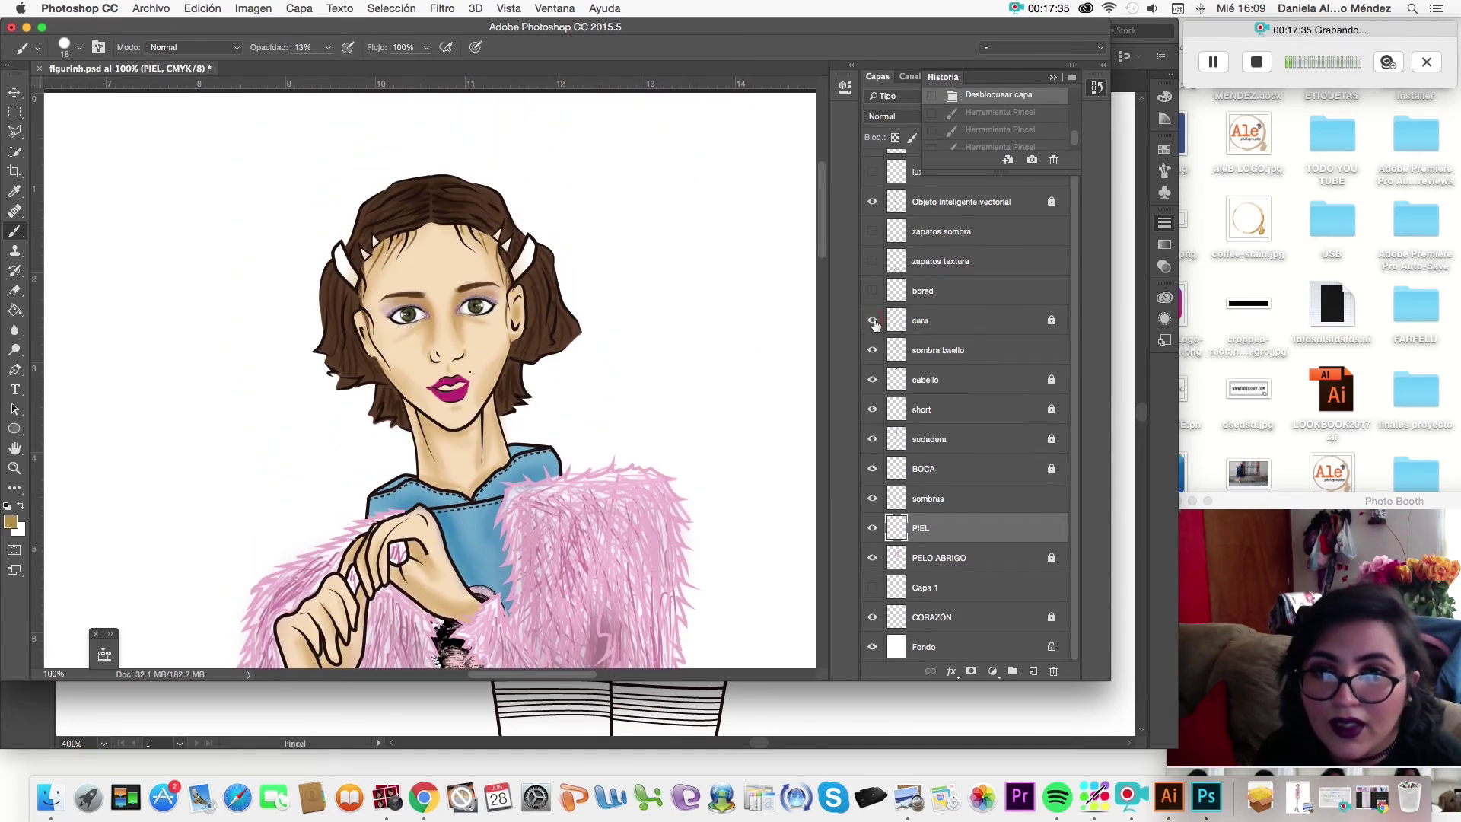
click(872, 320)
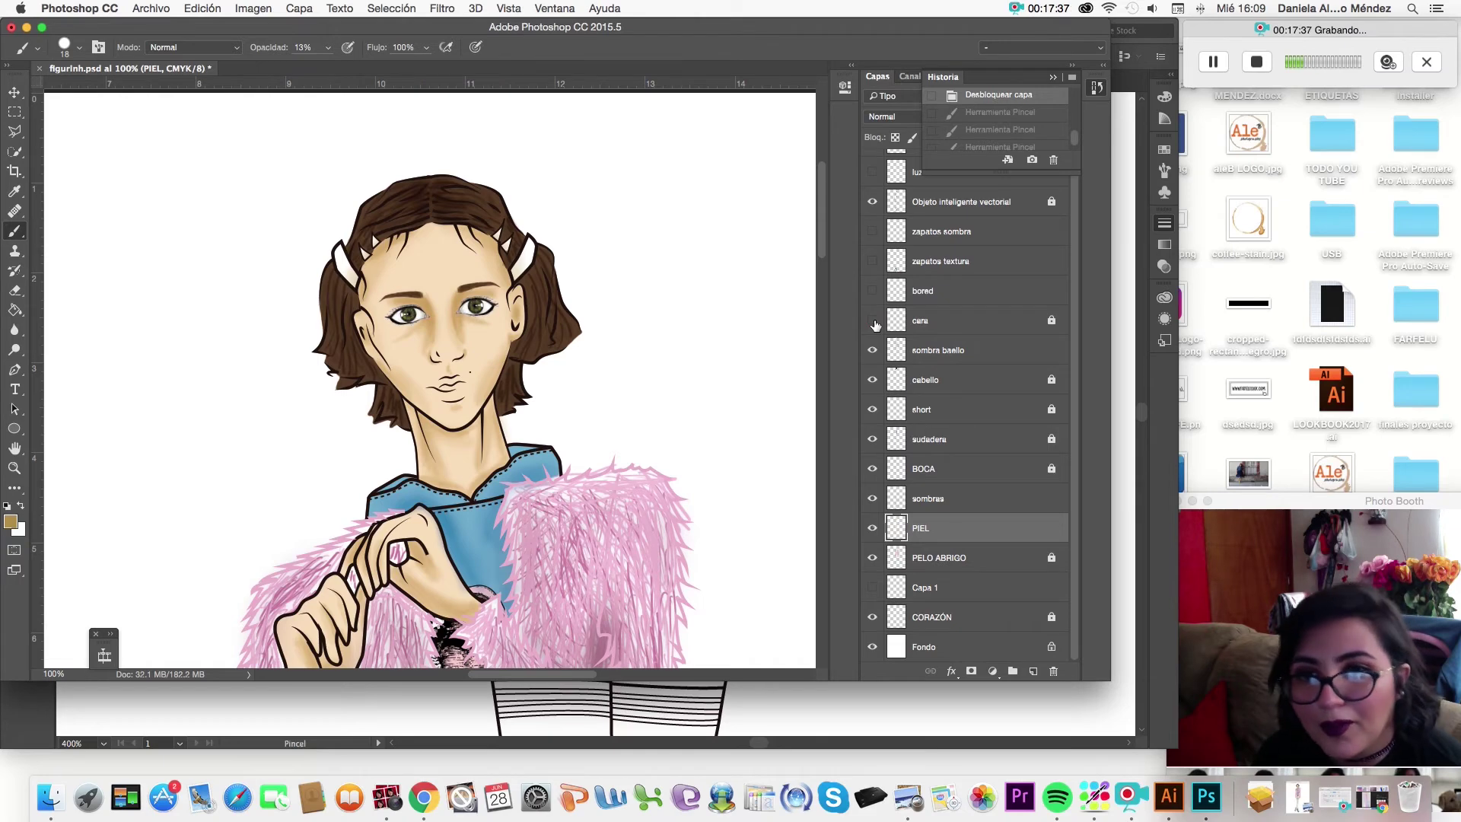
click(873, 321)
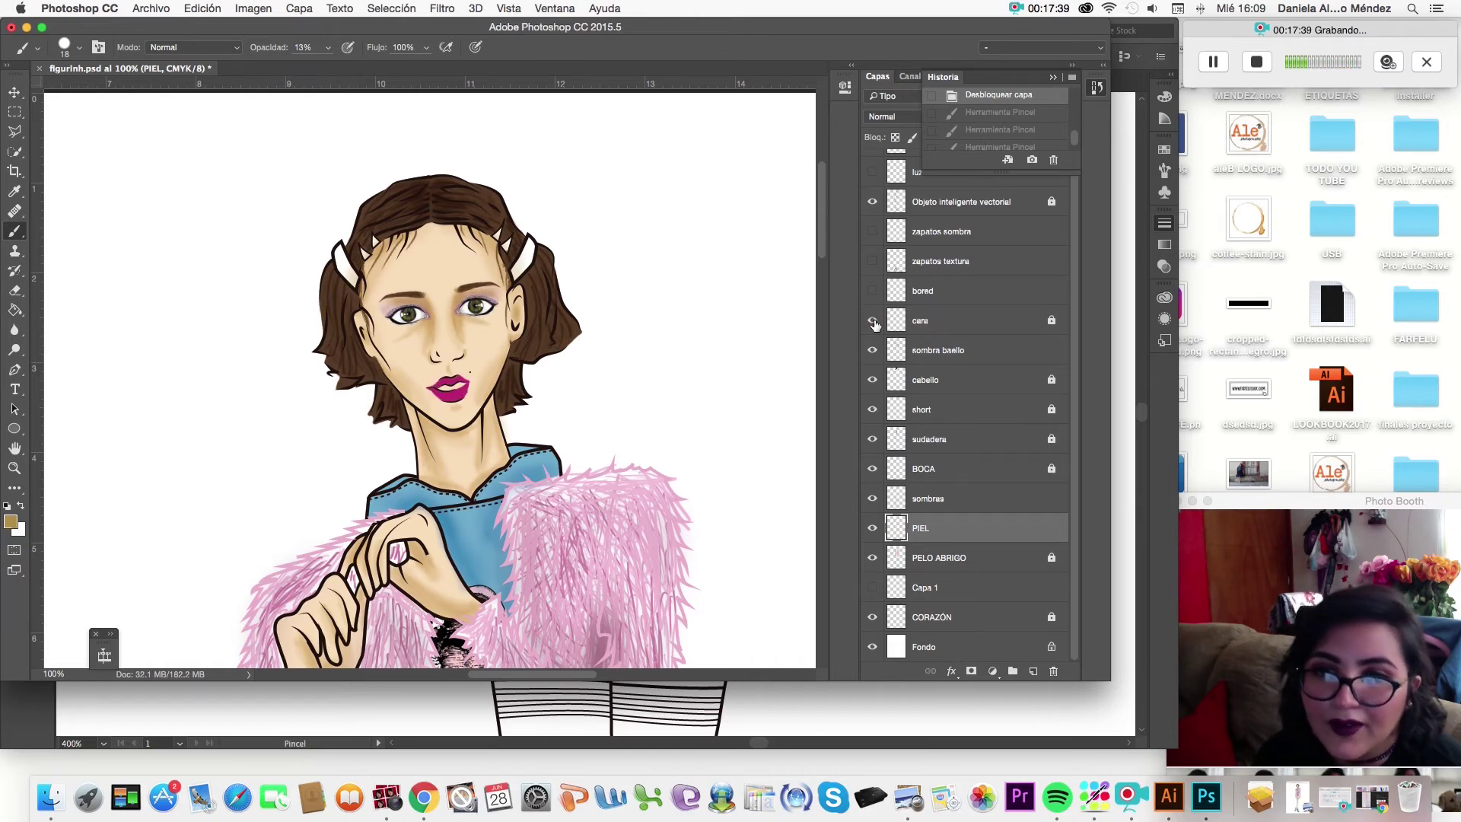
Show the bored shading layer on the shirt lettering.
scroll(798, 395, up, 2)
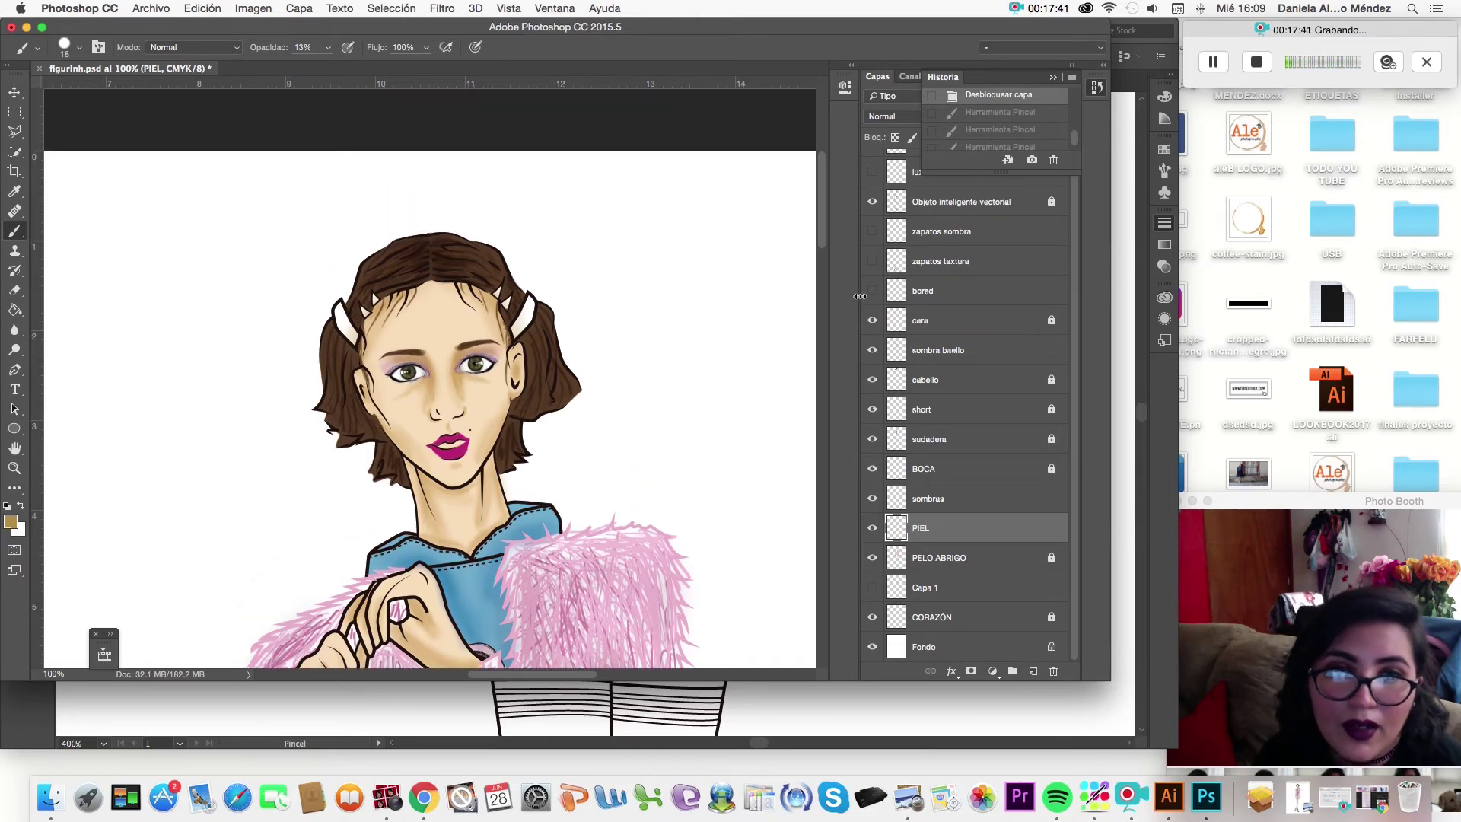
scroll(695, 414, down, 2)
scroll(695, 414, down, 10)
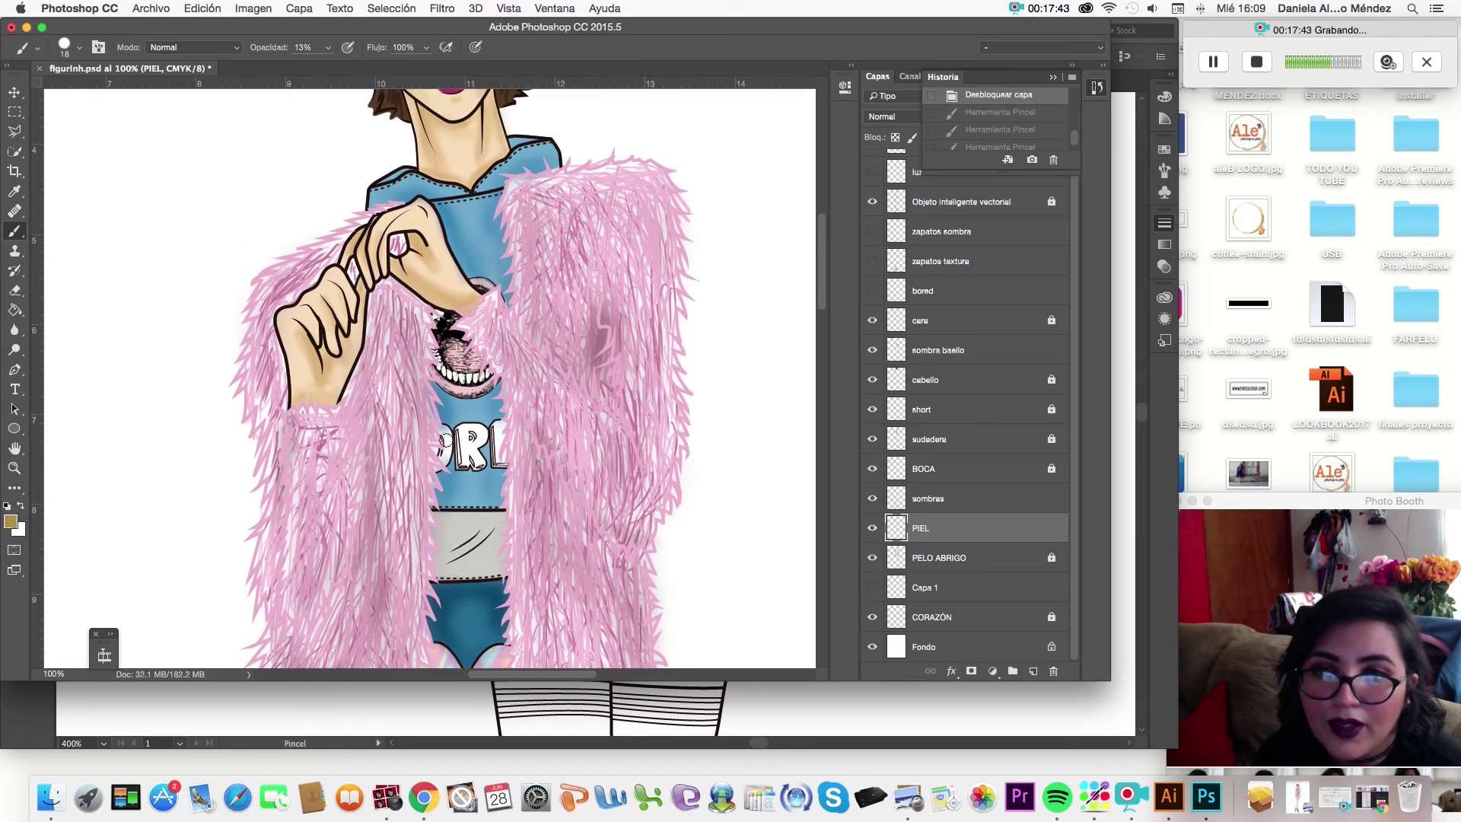
click(873, 294)
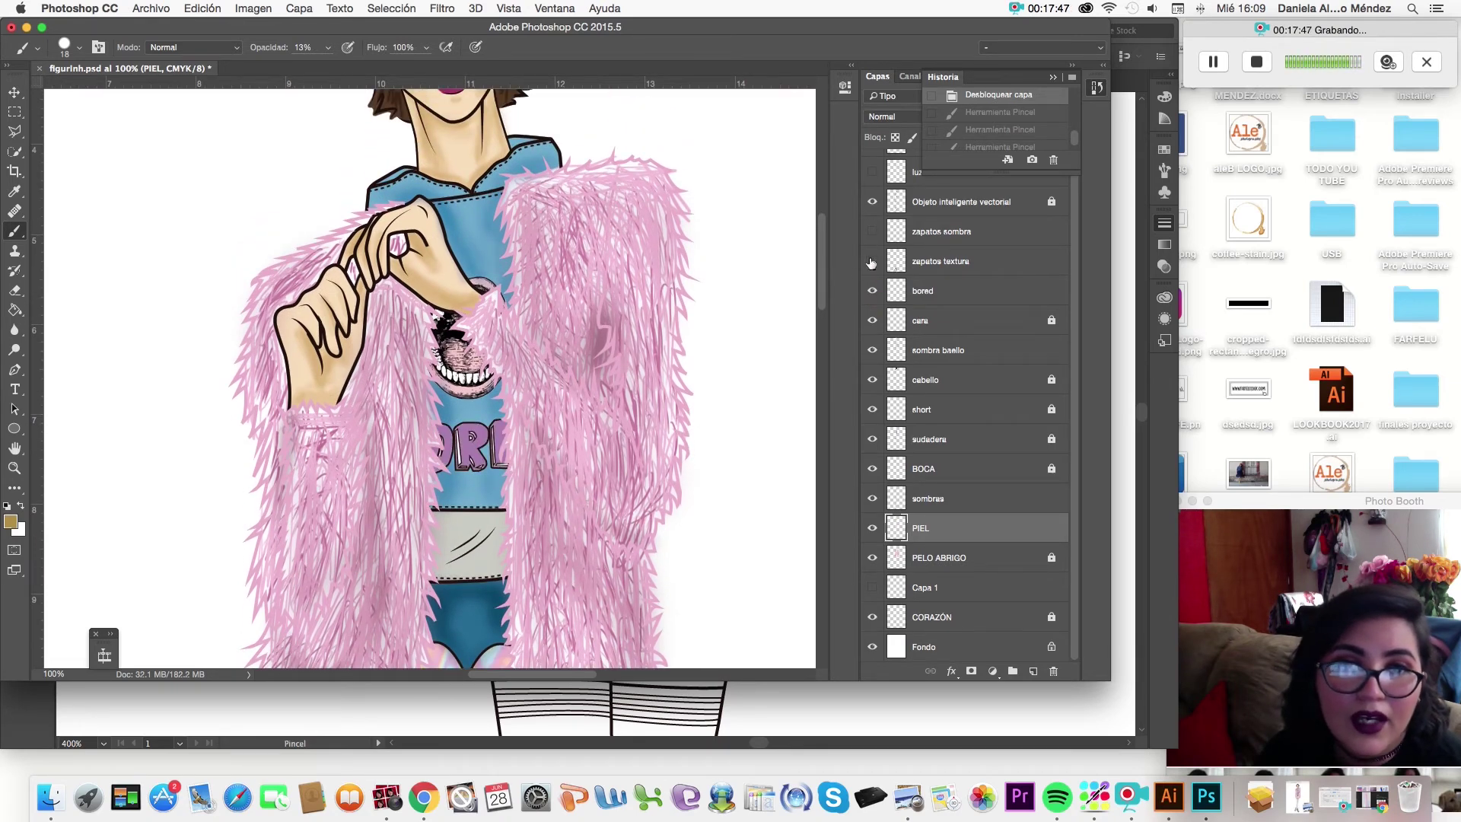
scroll(783, 340, down, 5)
scroll(783, 340, down, 5)
scroll(783, 340, down, 5)
scroll(783, 340, down, 5)
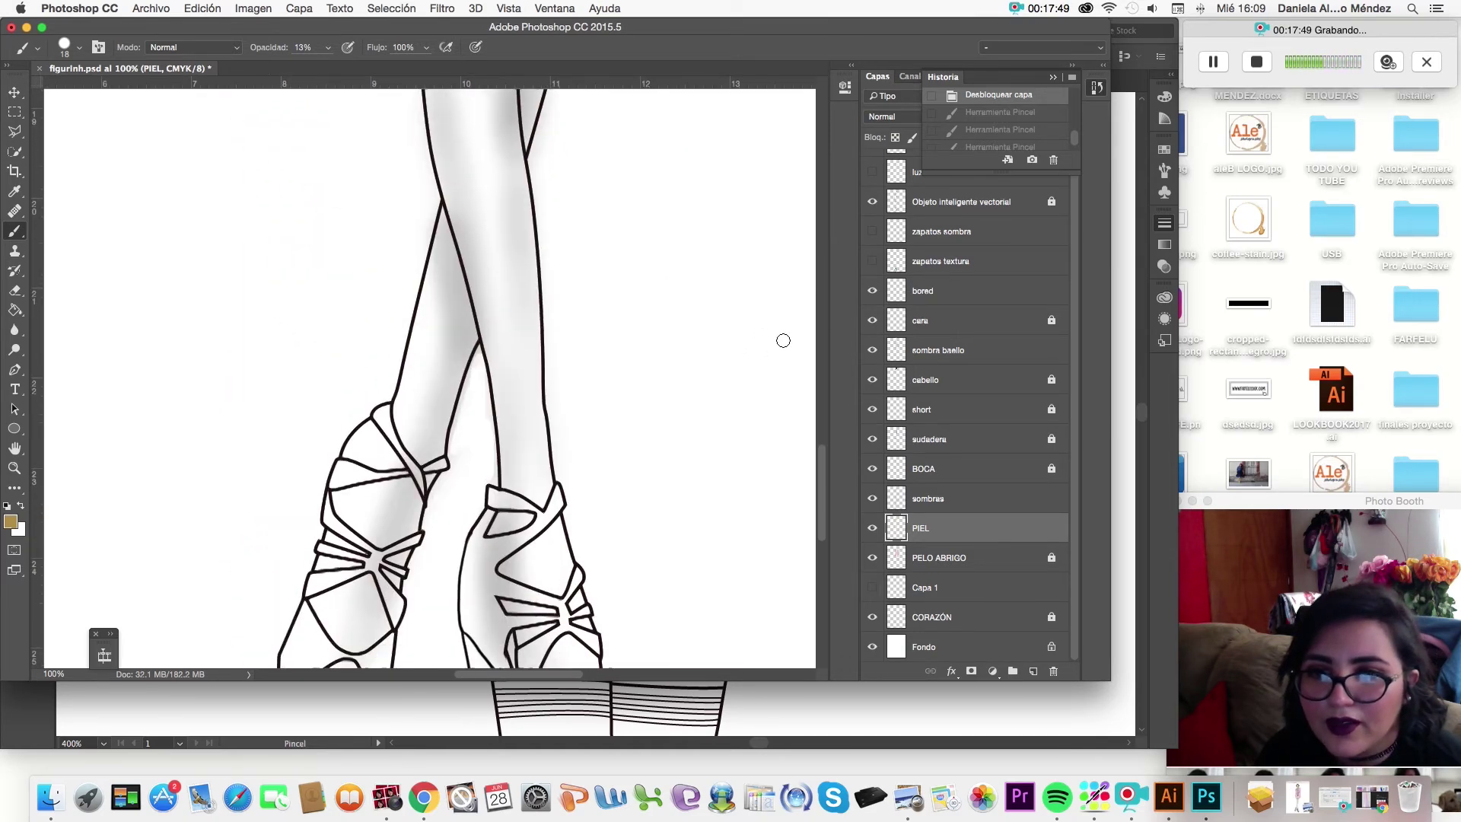
scroll(783, 340, down, 10)
scroll(783, 341, up, 3)
scroll(783, 340, up, 3)
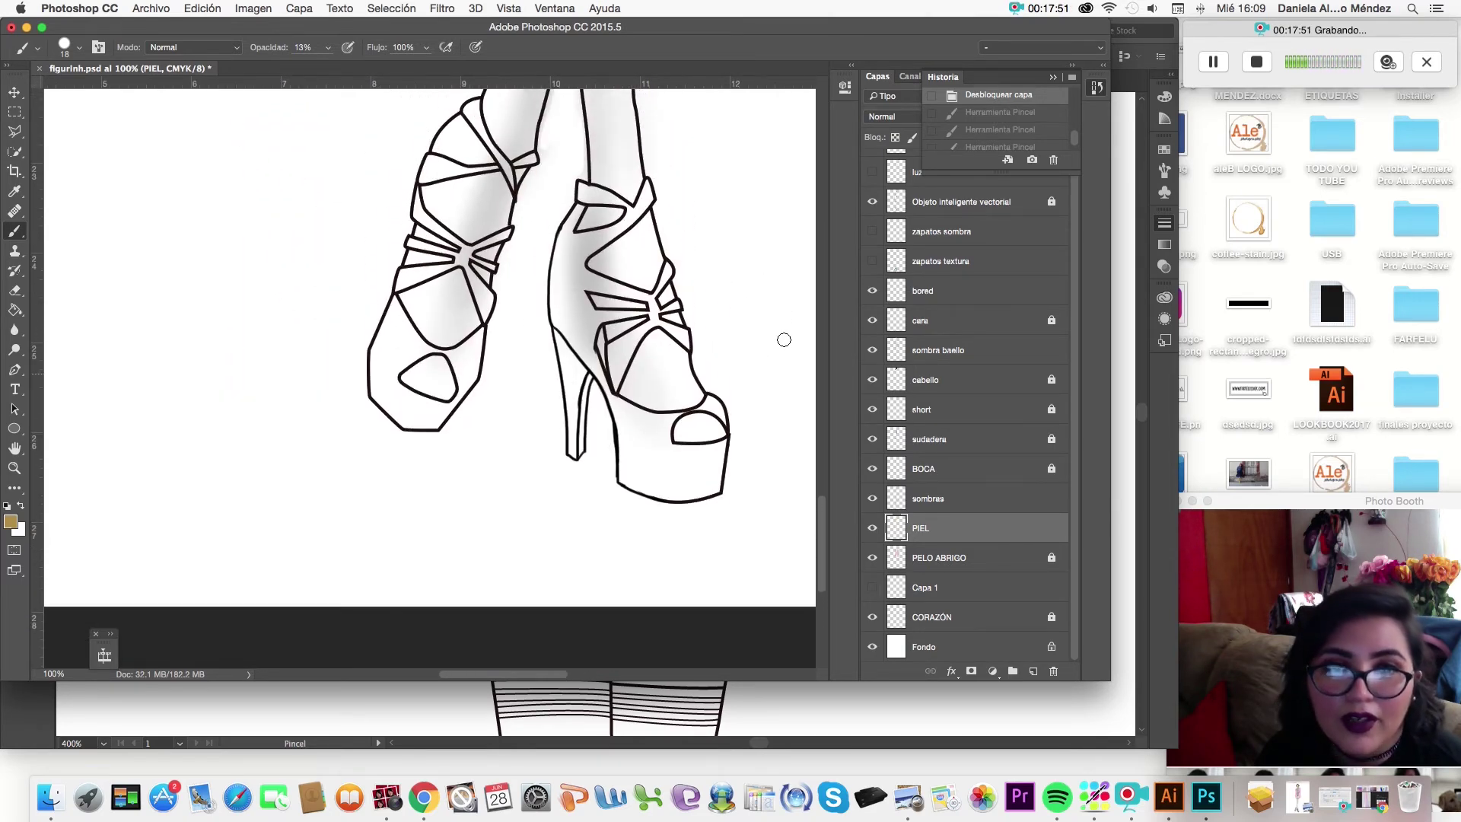
Show the zapatos textura holographic texture and zapatos sombra shading on the shoes.
click(872, 261)
scroll(776, 304, up, 5)
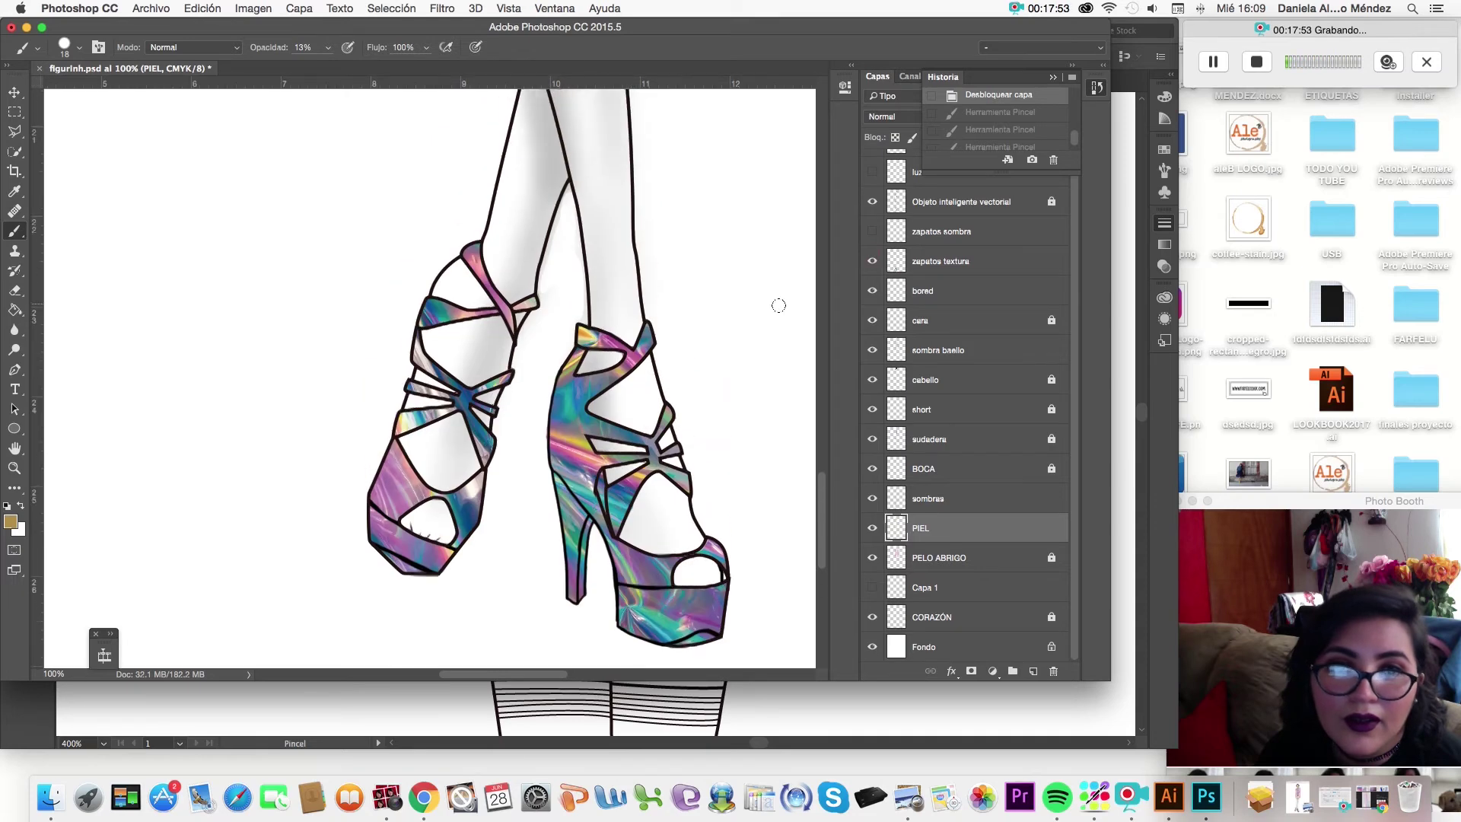
scroll(779, 306, up, 1)
click(875, 232)
scroll(752, 311, up, 3)
scroll(752, 312, up, 3)
scroll(752, 311, up, 3)
scroll(752, 312, up, 3)
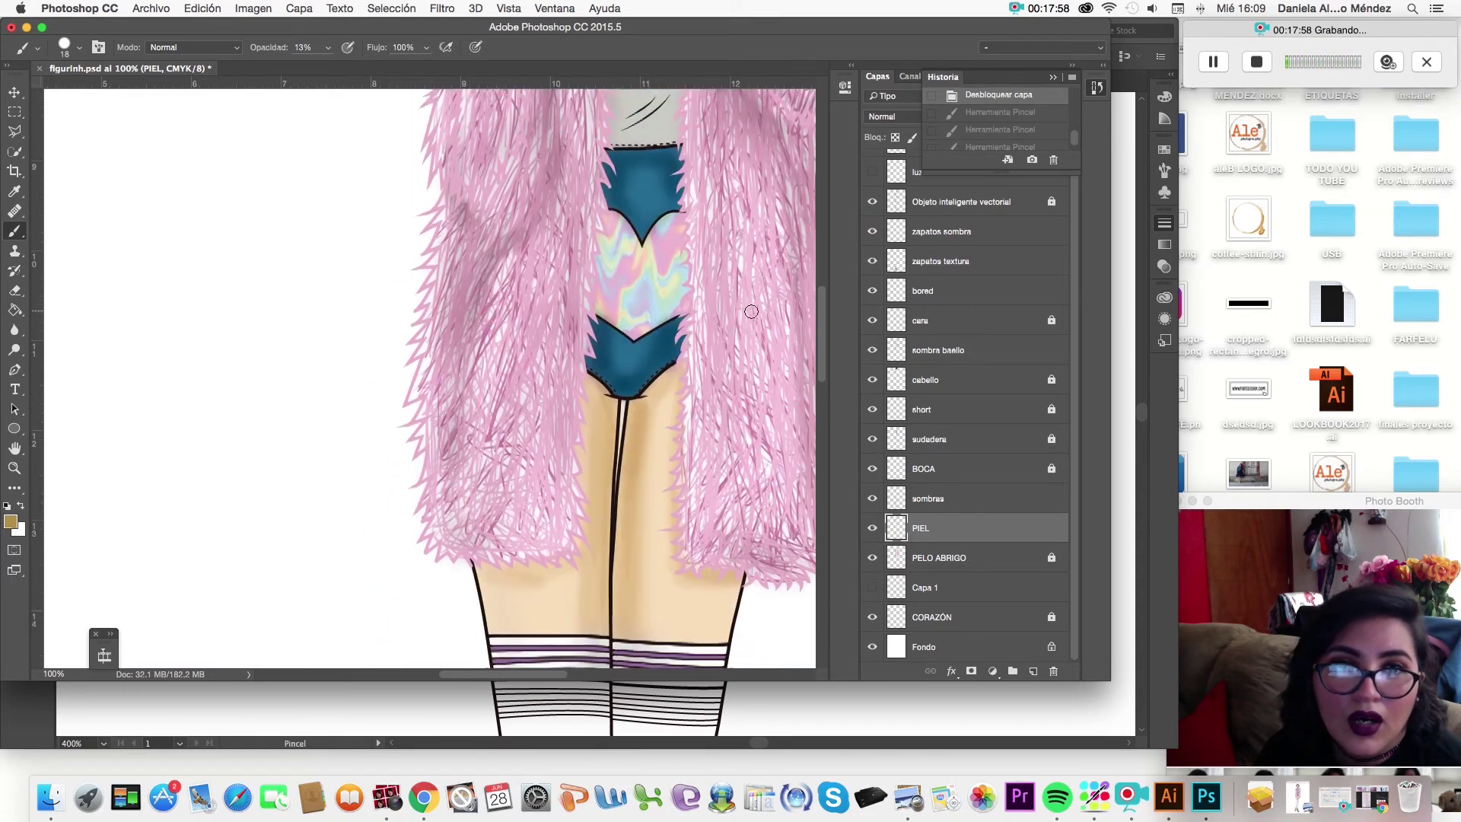
scroll(751, 311, up, 3)
scroll(751, 311, up, 3)
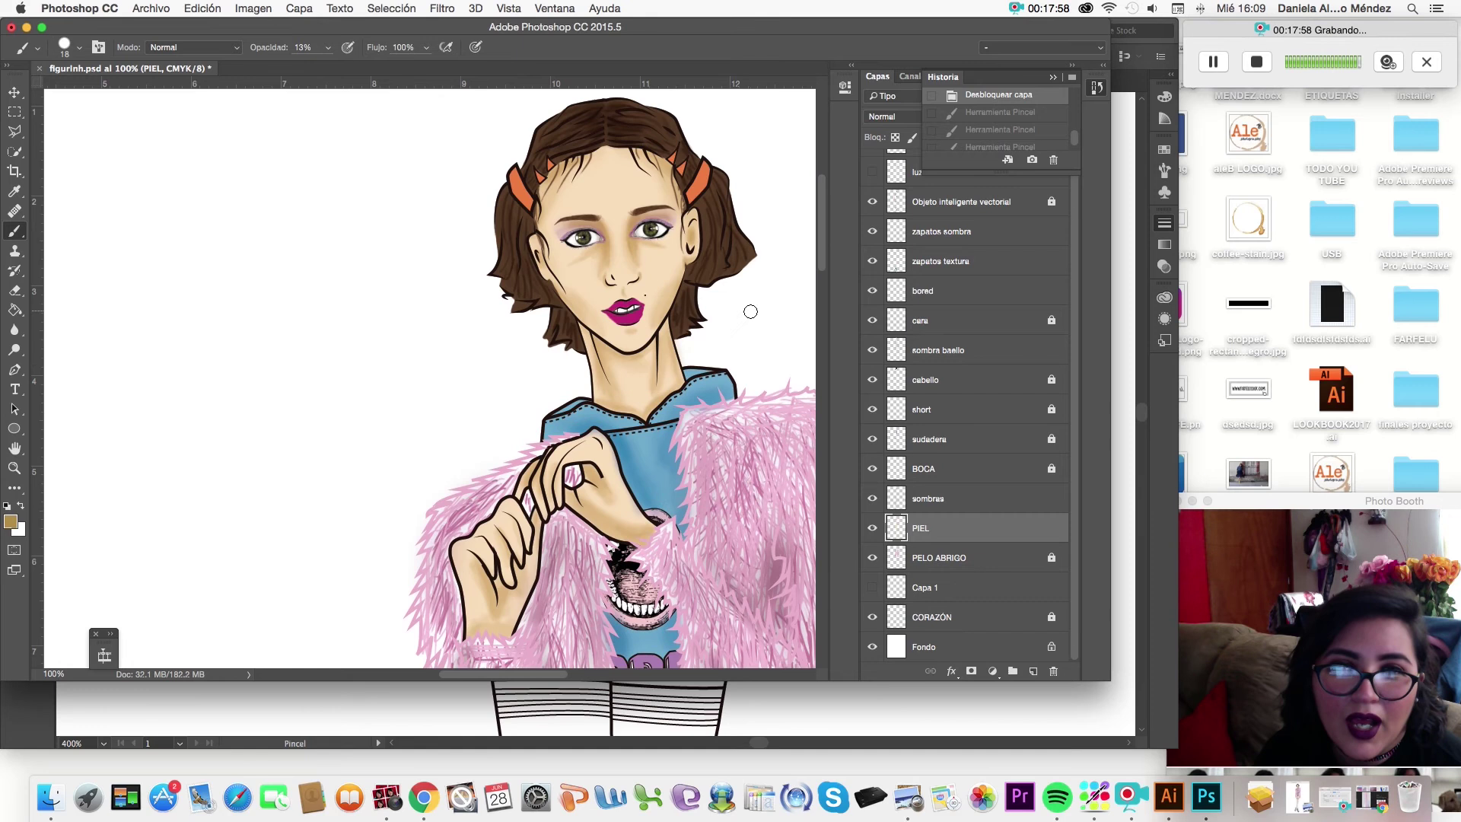
Preview the luz blush and coat highlight layer, then hide it again.
click(871, 174)
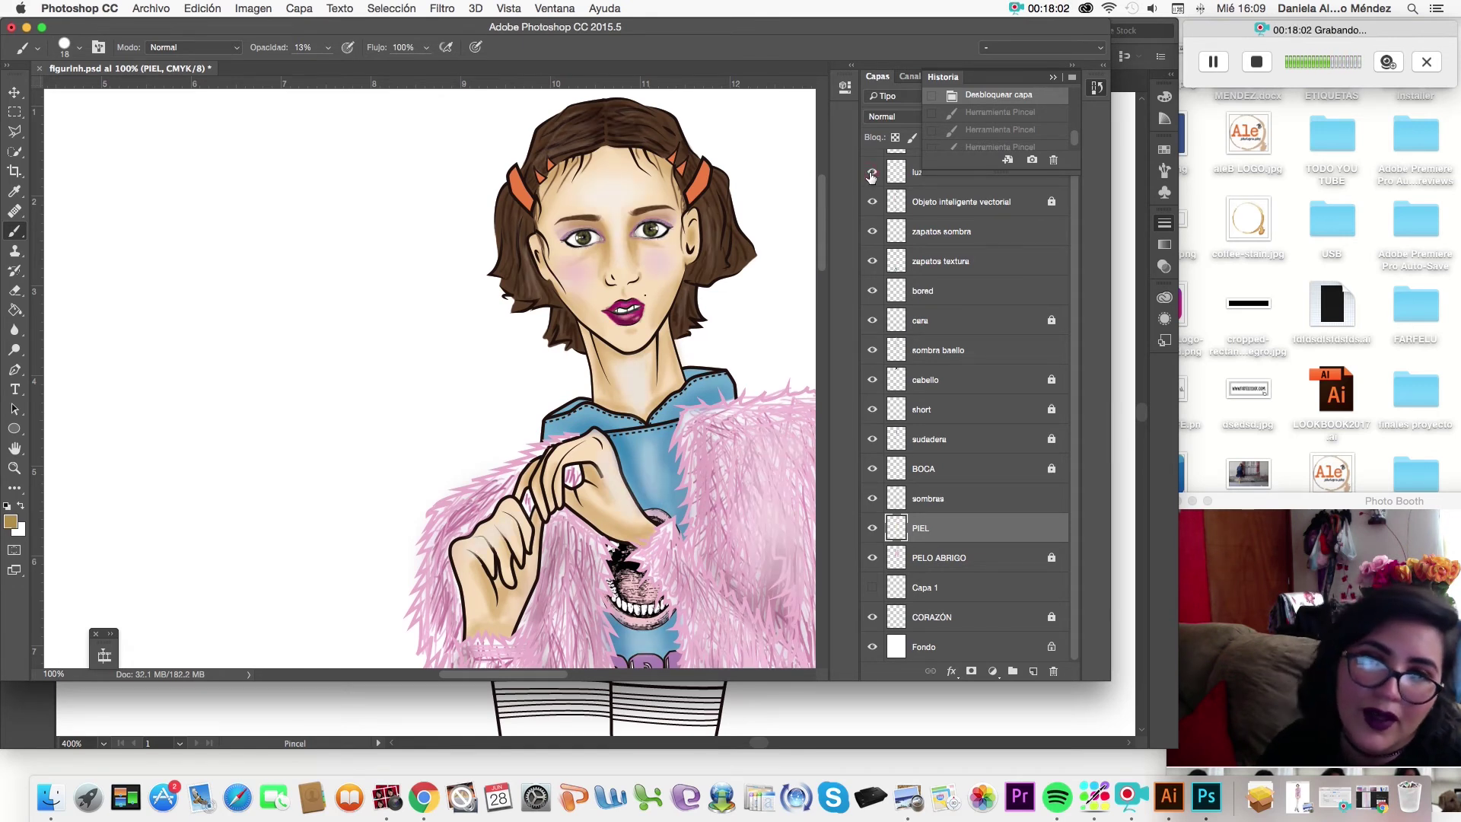
click(872, 173)
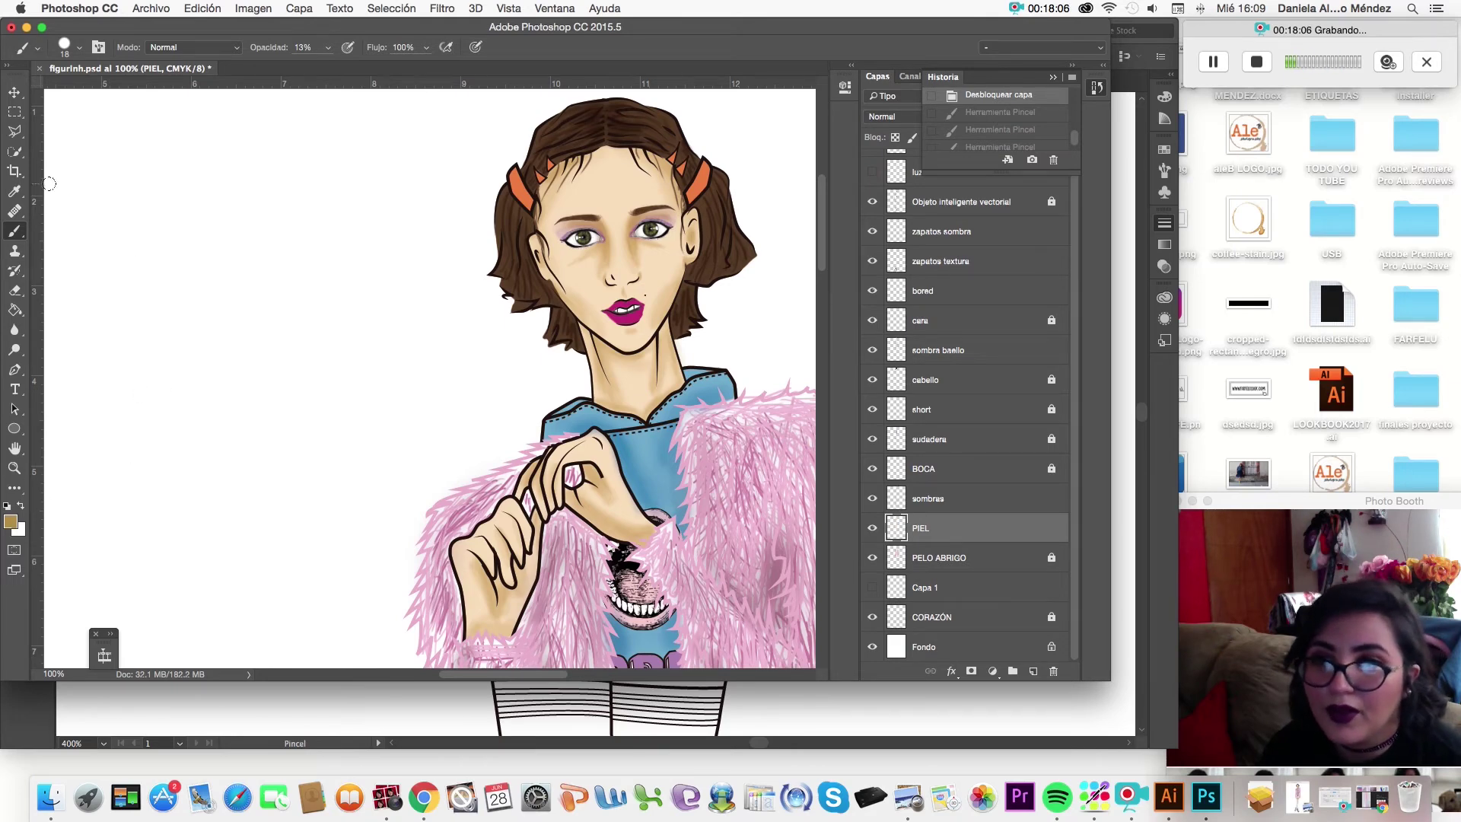
click(17, 190)
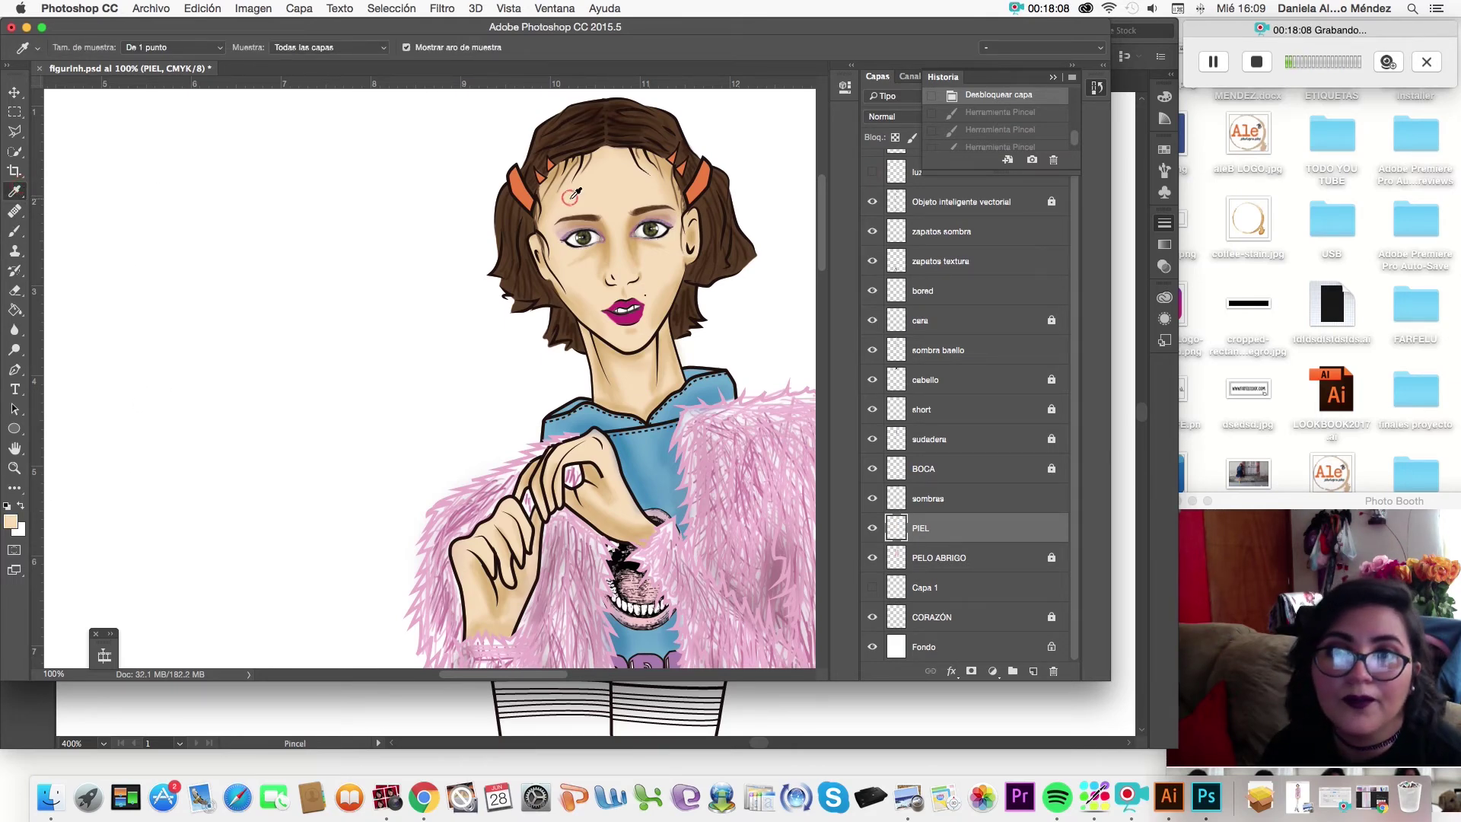
Sample the skin tone and set the paler cream ebe3d5 as the painting colour.
click(10, 521)
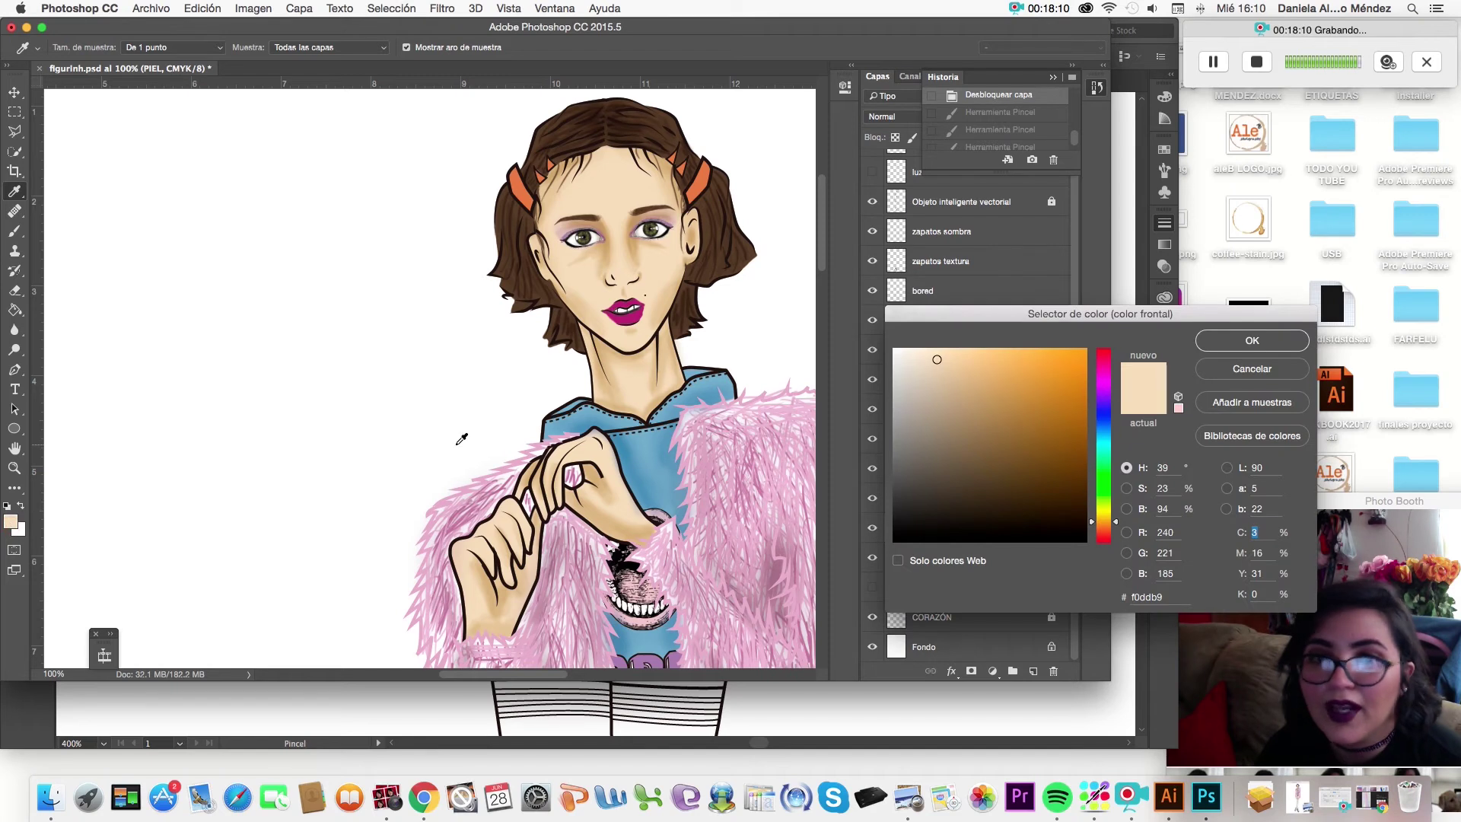
click(913, 363)
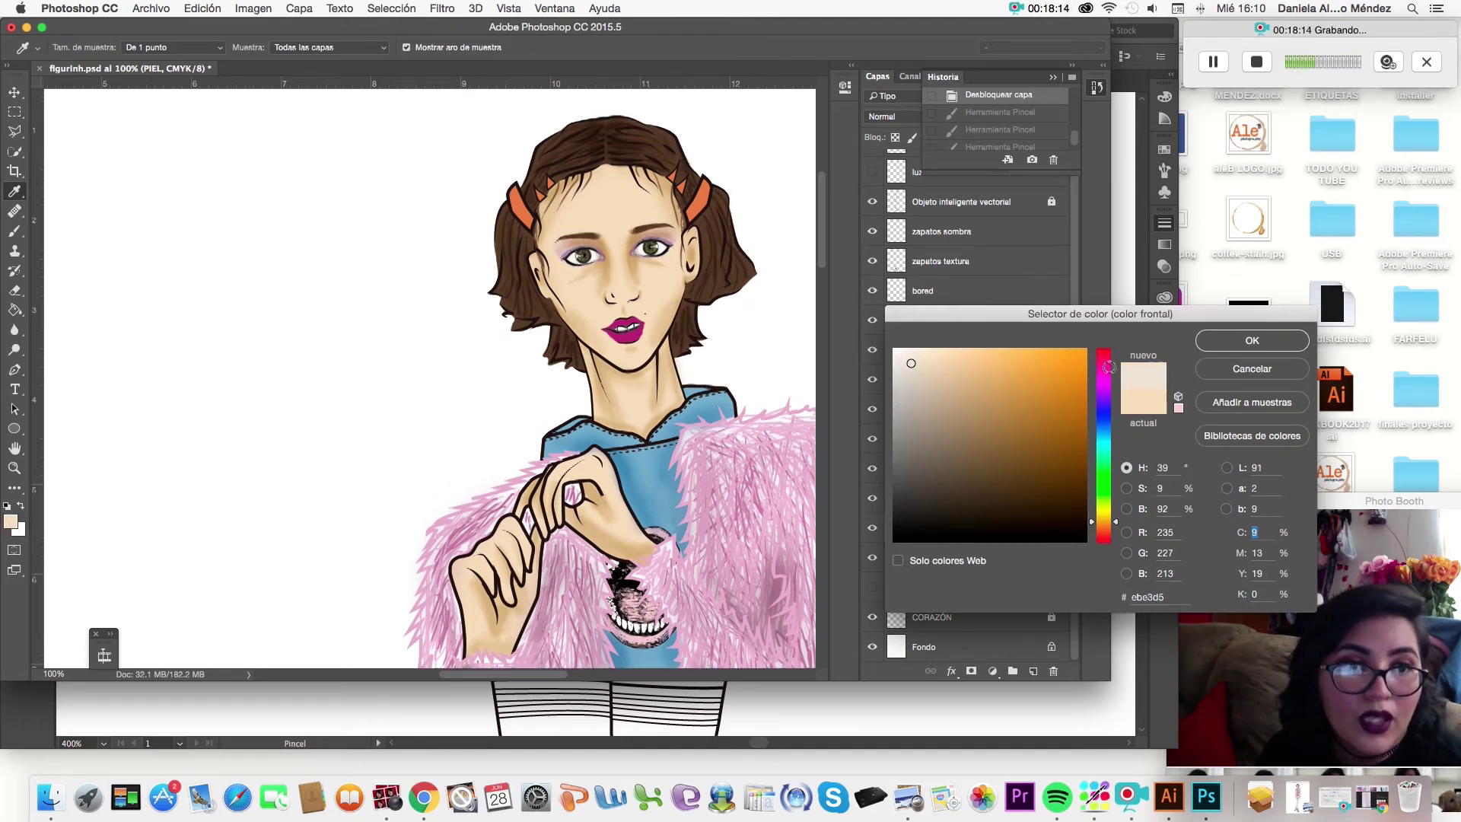
click(1218, 342)
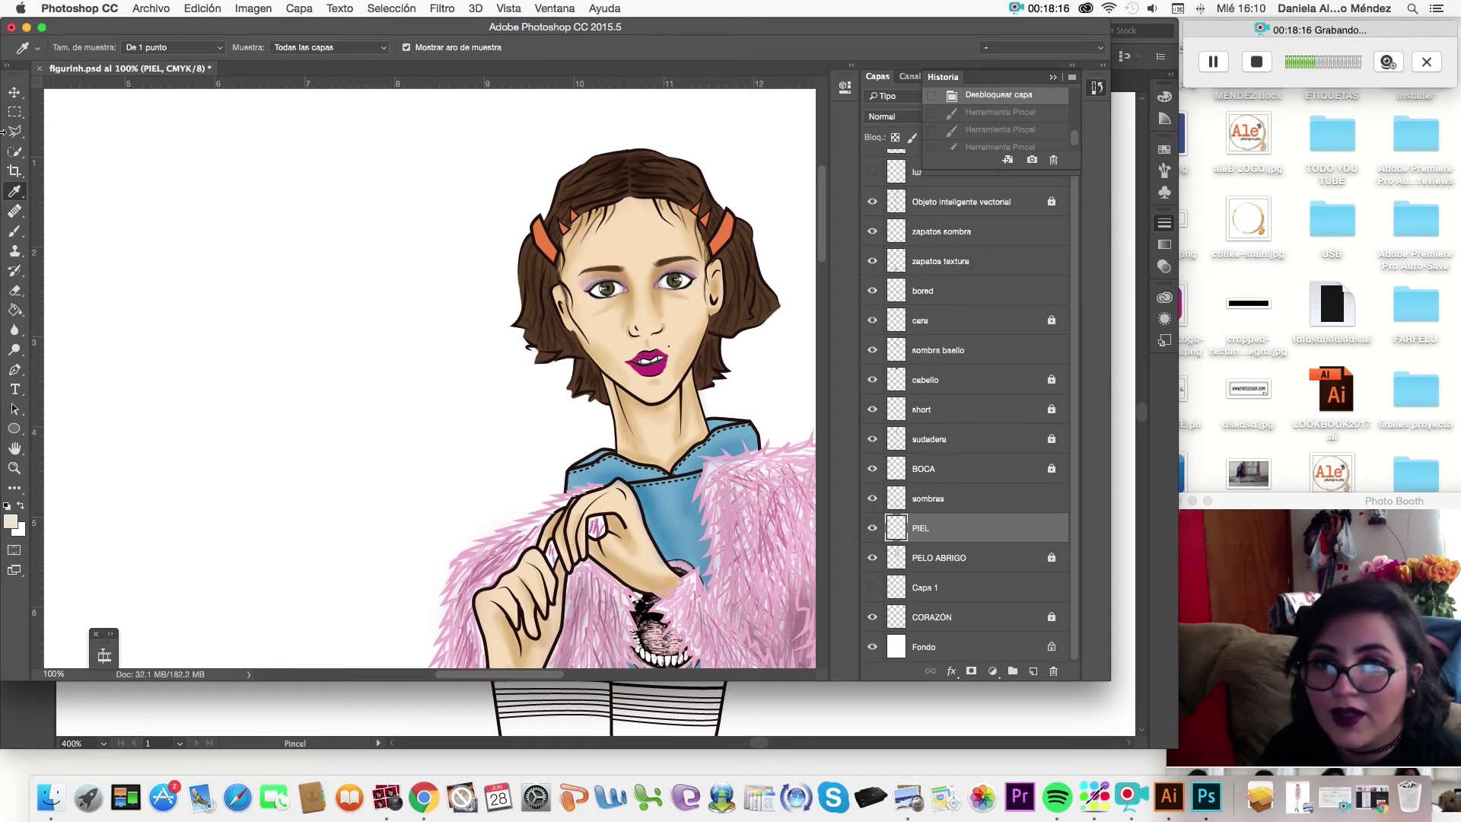
click(14, 232)
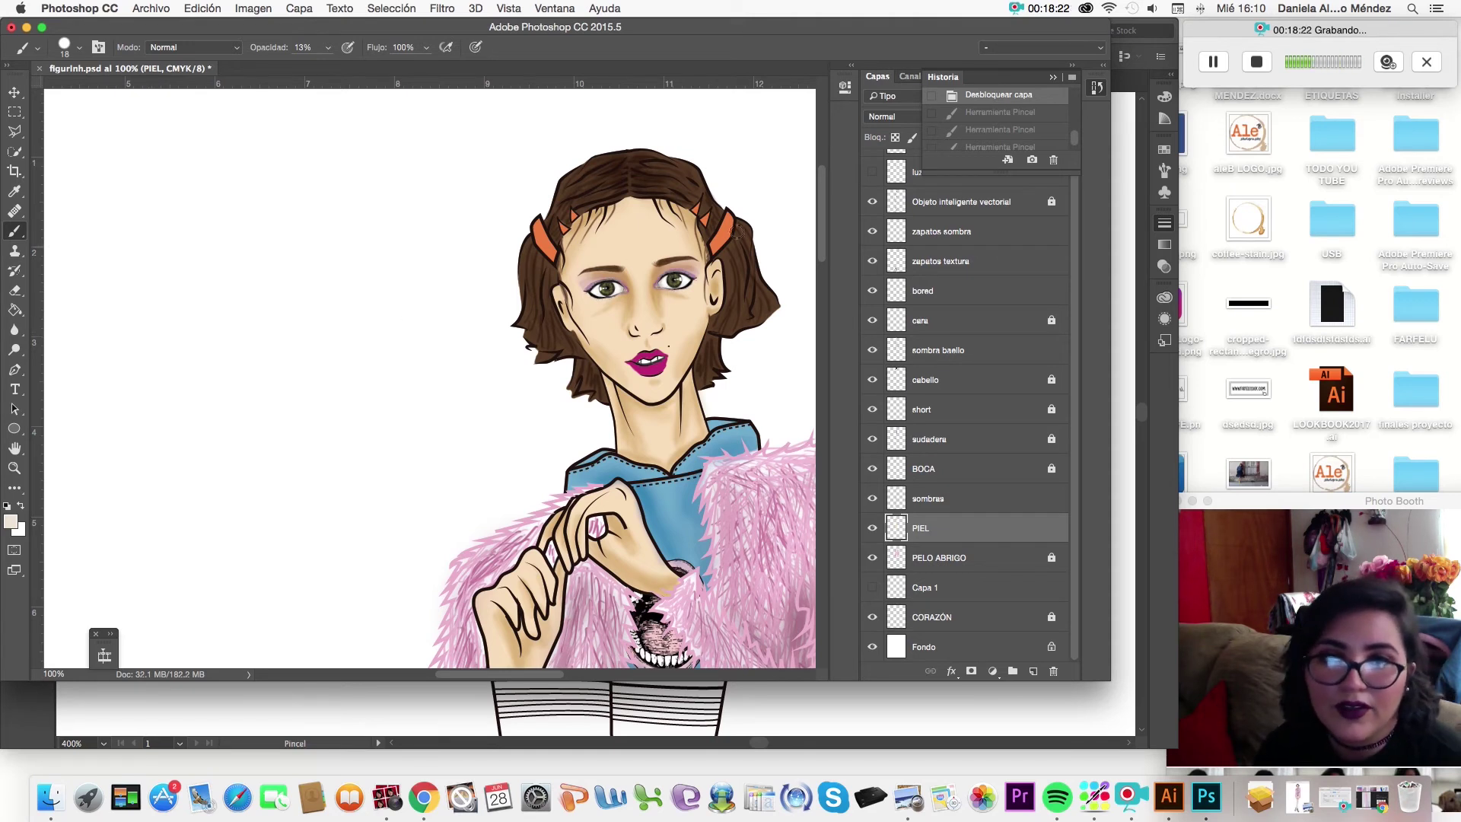
Dab faint light touches on the forehead and nose, then show the luz blush layer.
click(639, 240)
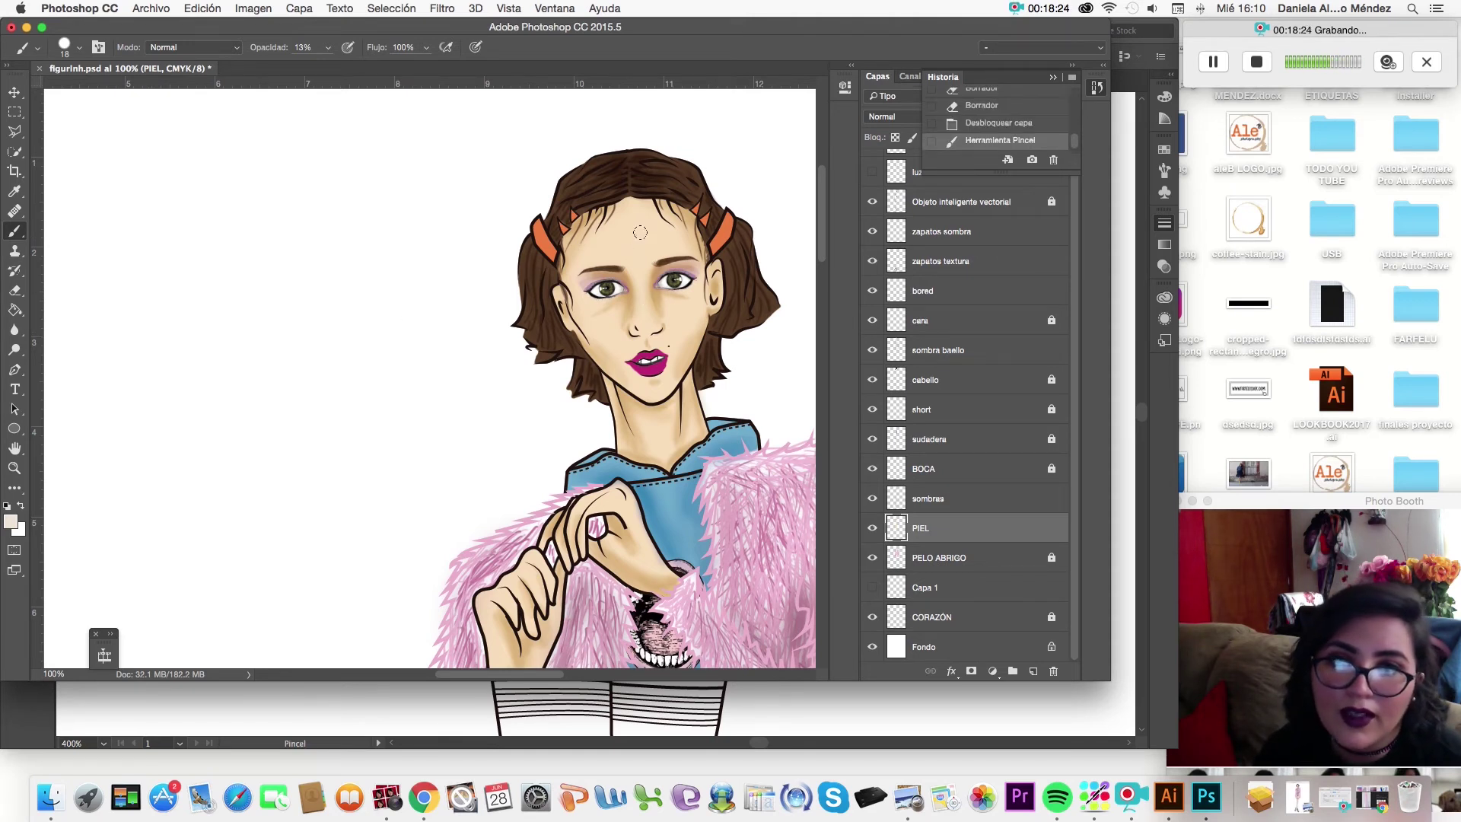
click(635, 288)
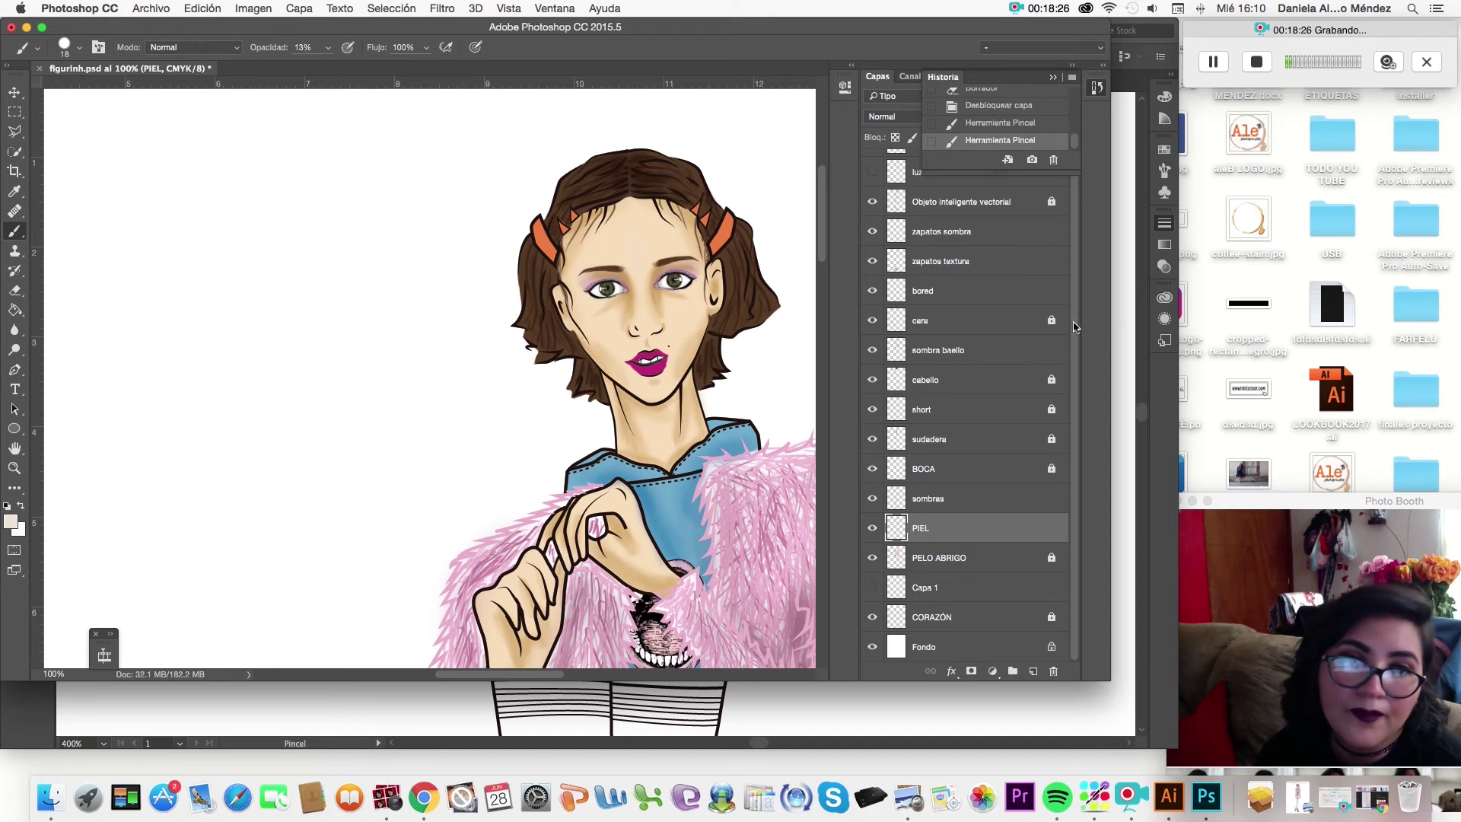
click(873, 172)
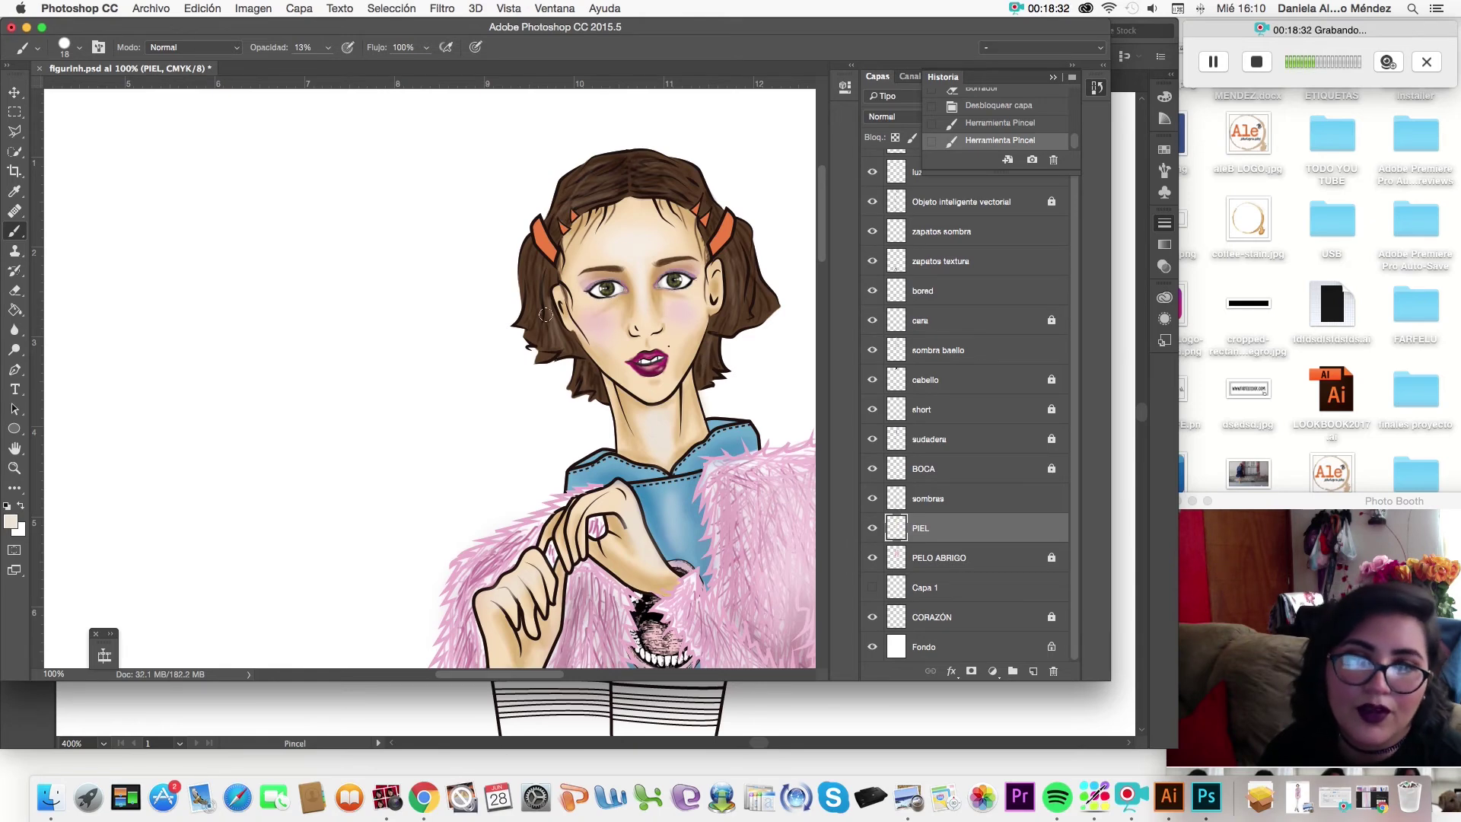
scroll(644, 415, down, 5)
scroll(644, 414, up, 7)
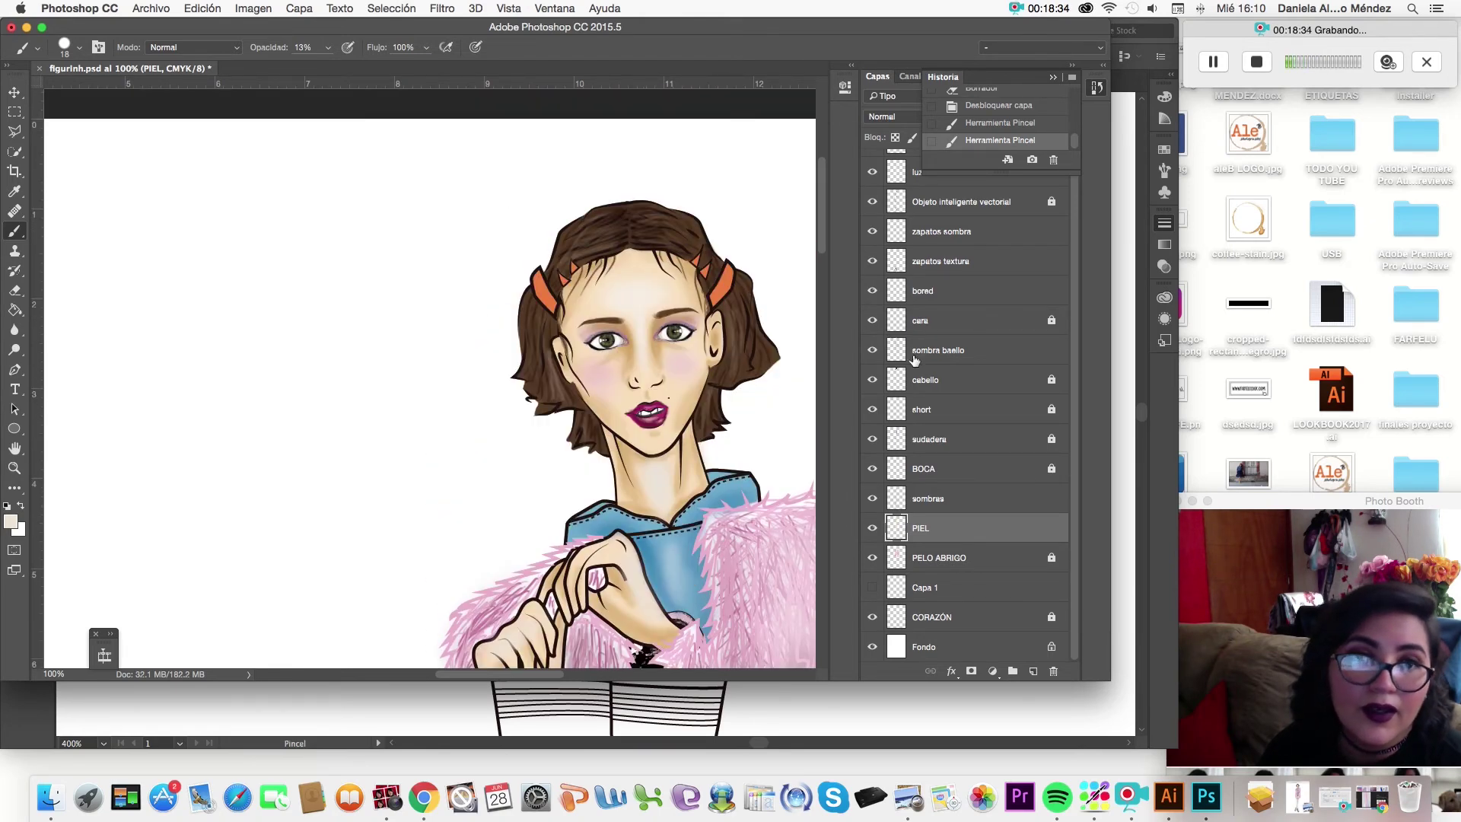
scroll(916, 354, up, 1)
Show the magenta nails, ring and earring layer, then scroll down to the shoes.
click(872, 165)
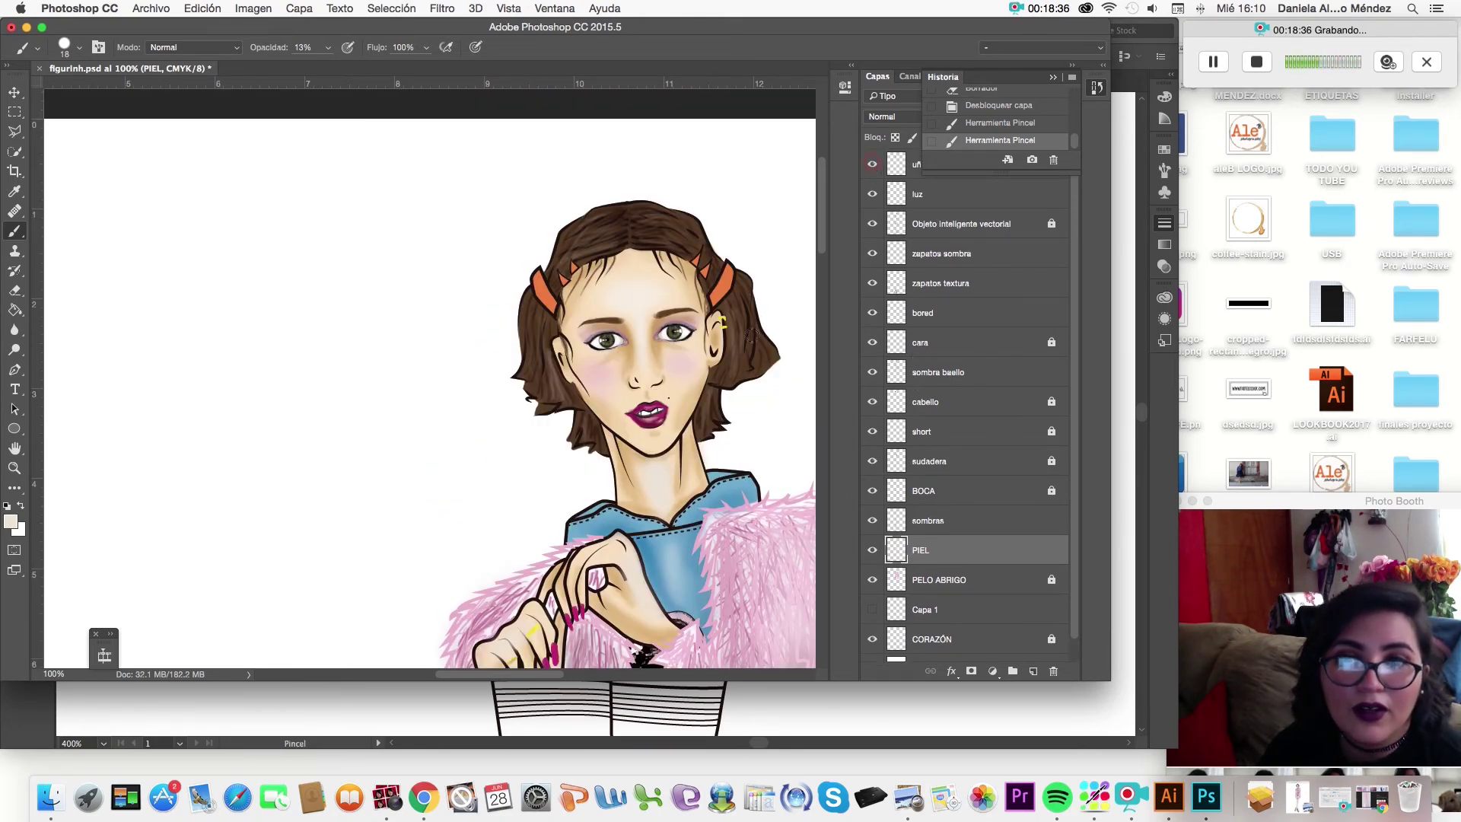
scroll(776, 300, down, 3)
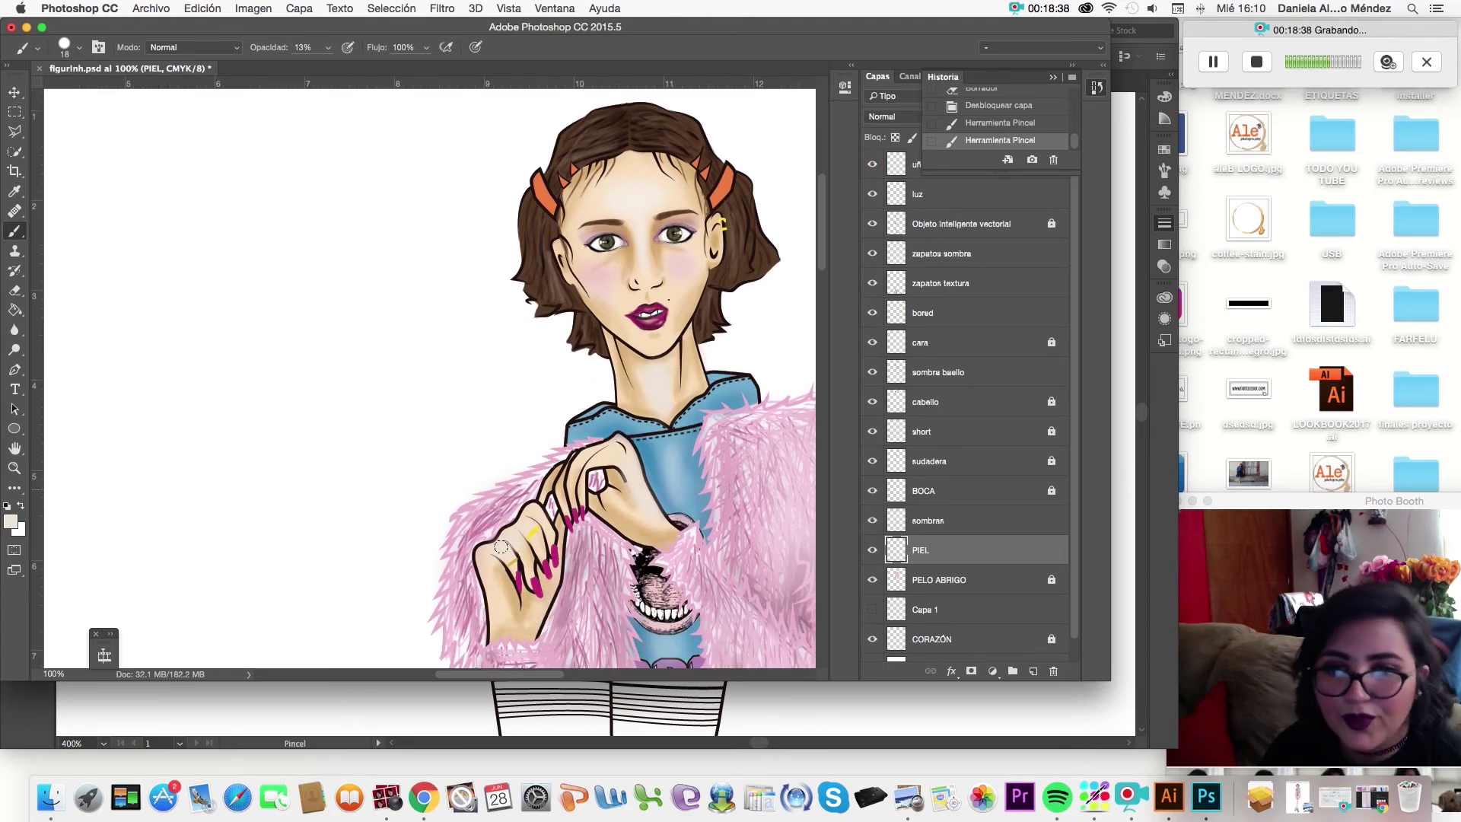
scroll(589, 509, right, 3)
scroll(589, 509, down, 2)
scroll(589, 509, down, 5)
scroll(589, 509, down, 1)
scroll(589, 509, down, 5)
scroll(589, 509, down, 5)
scroll(589, 509, down, 4)
scroll(589, 510, down, 4)
scroll(589, 509, up, 8)
click(55, 674)
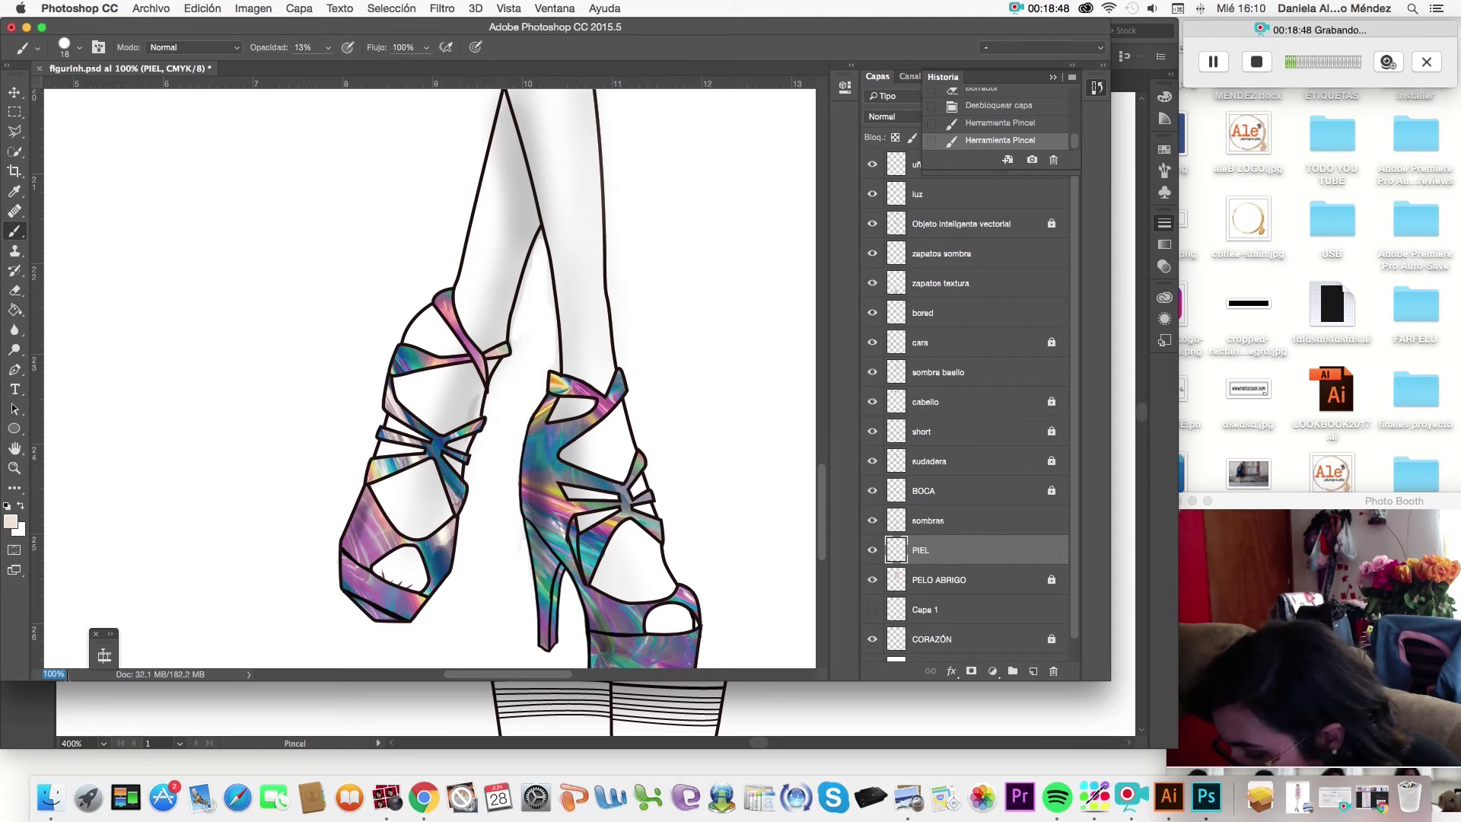
Zoom the canvas to 50%, scroll up to the head and minimize Photoshop.
text(50)
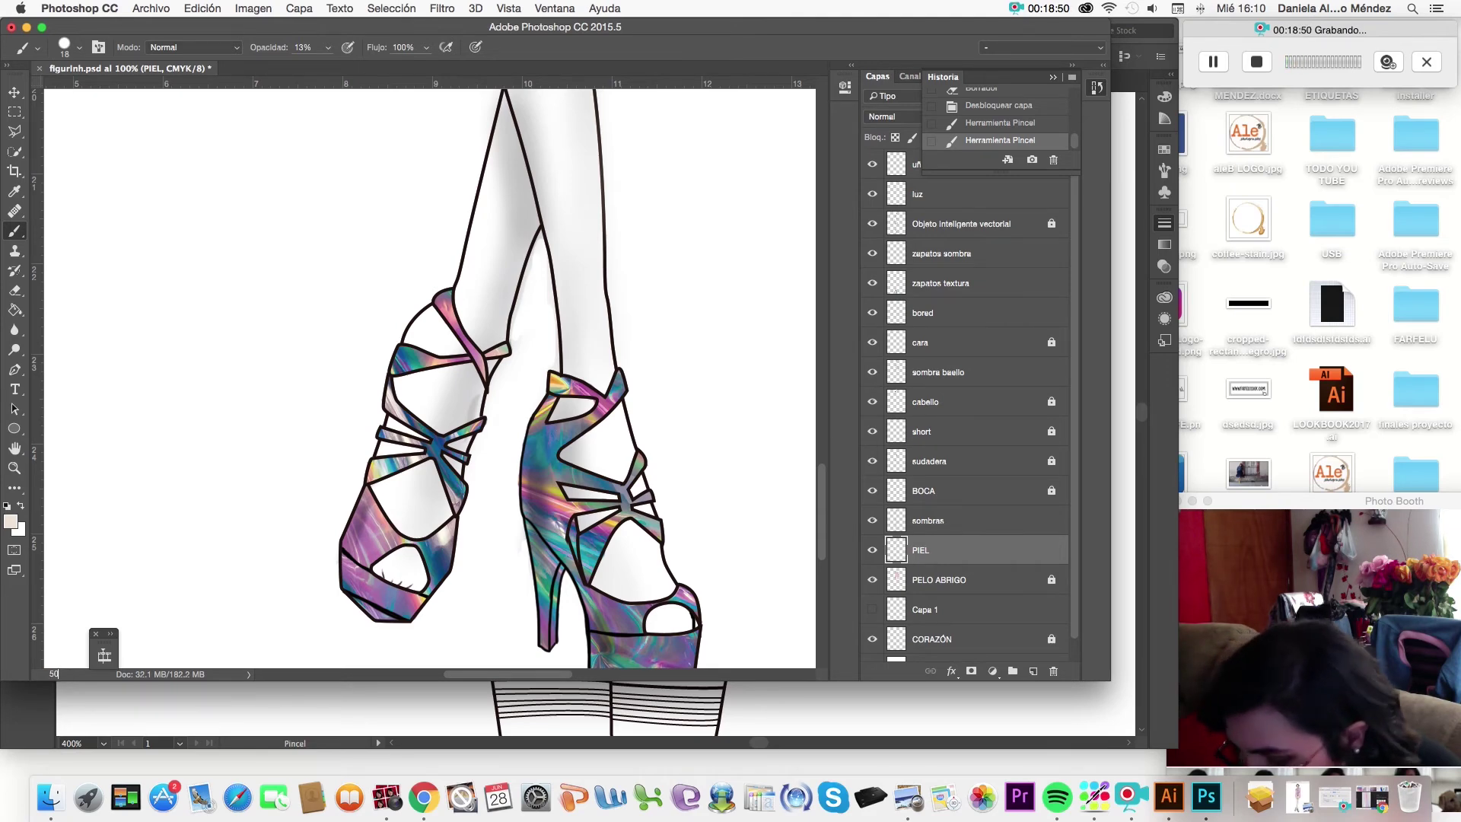
key(Return)
scroll(173, 531, up, 5)
scroll(171, 529, up, 5)
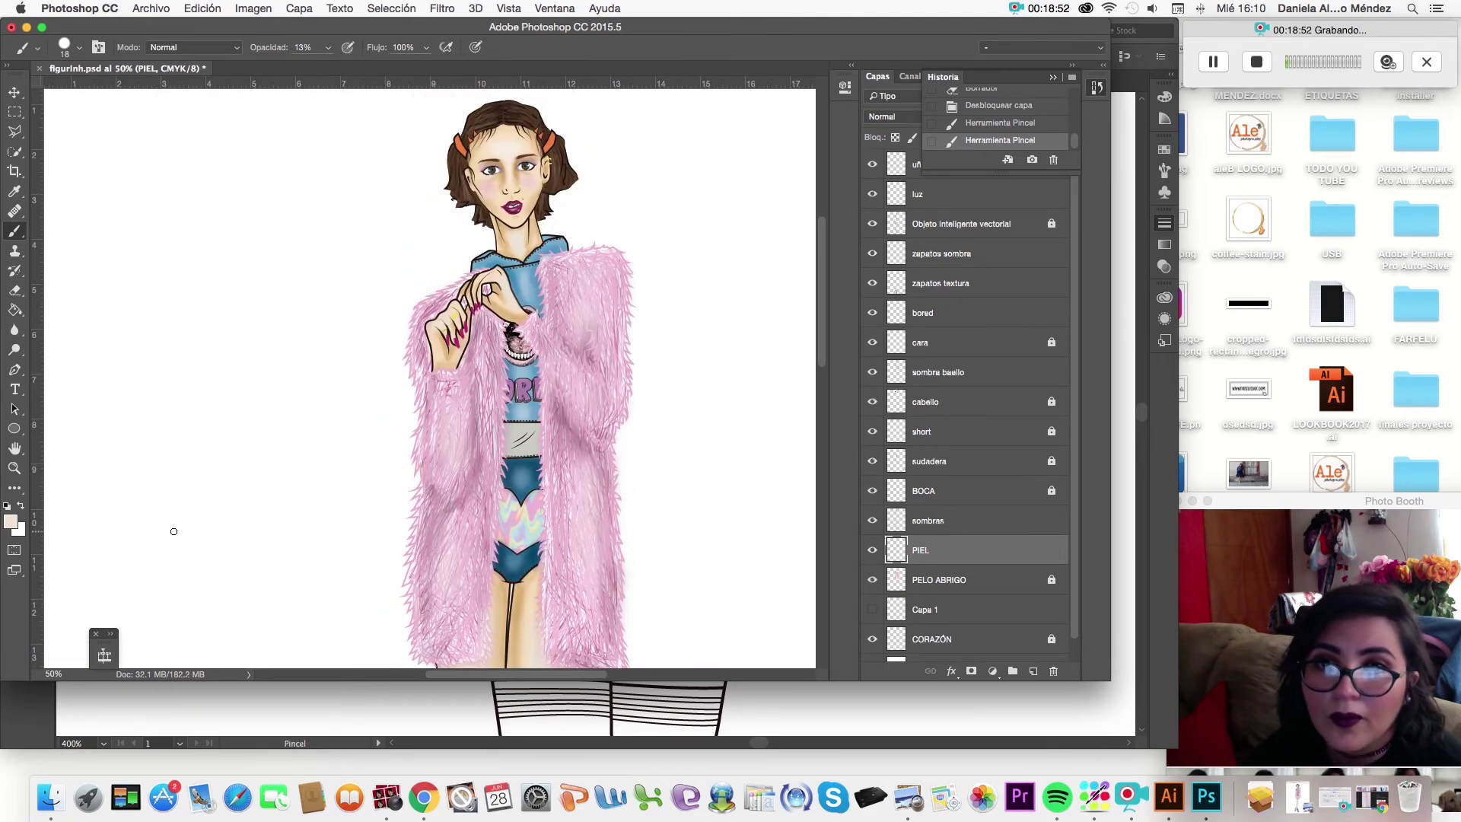
scroll(171, 529, up, 2)
scroll(228, 510, up, 1)
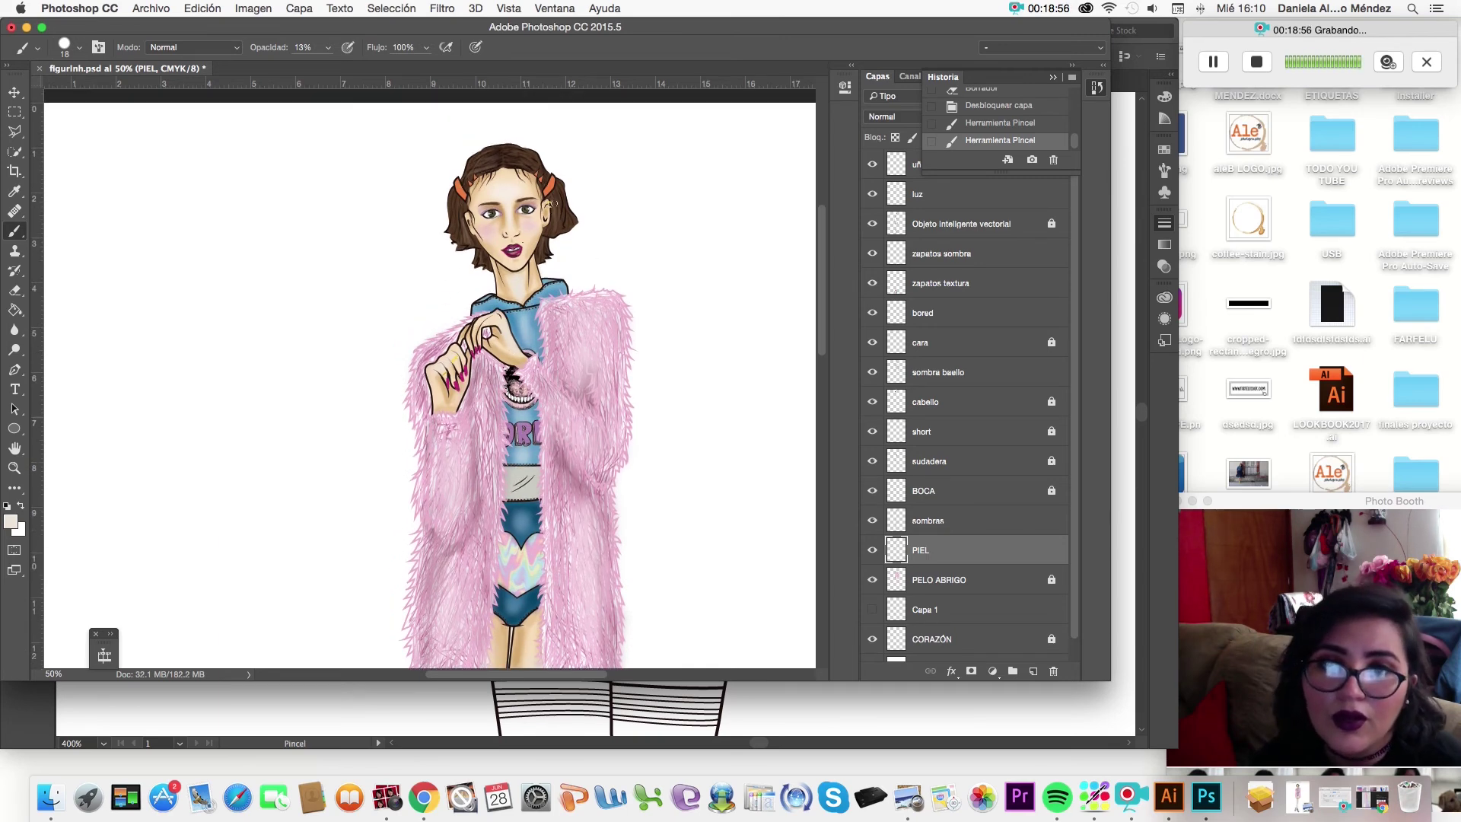
click(27, 28)
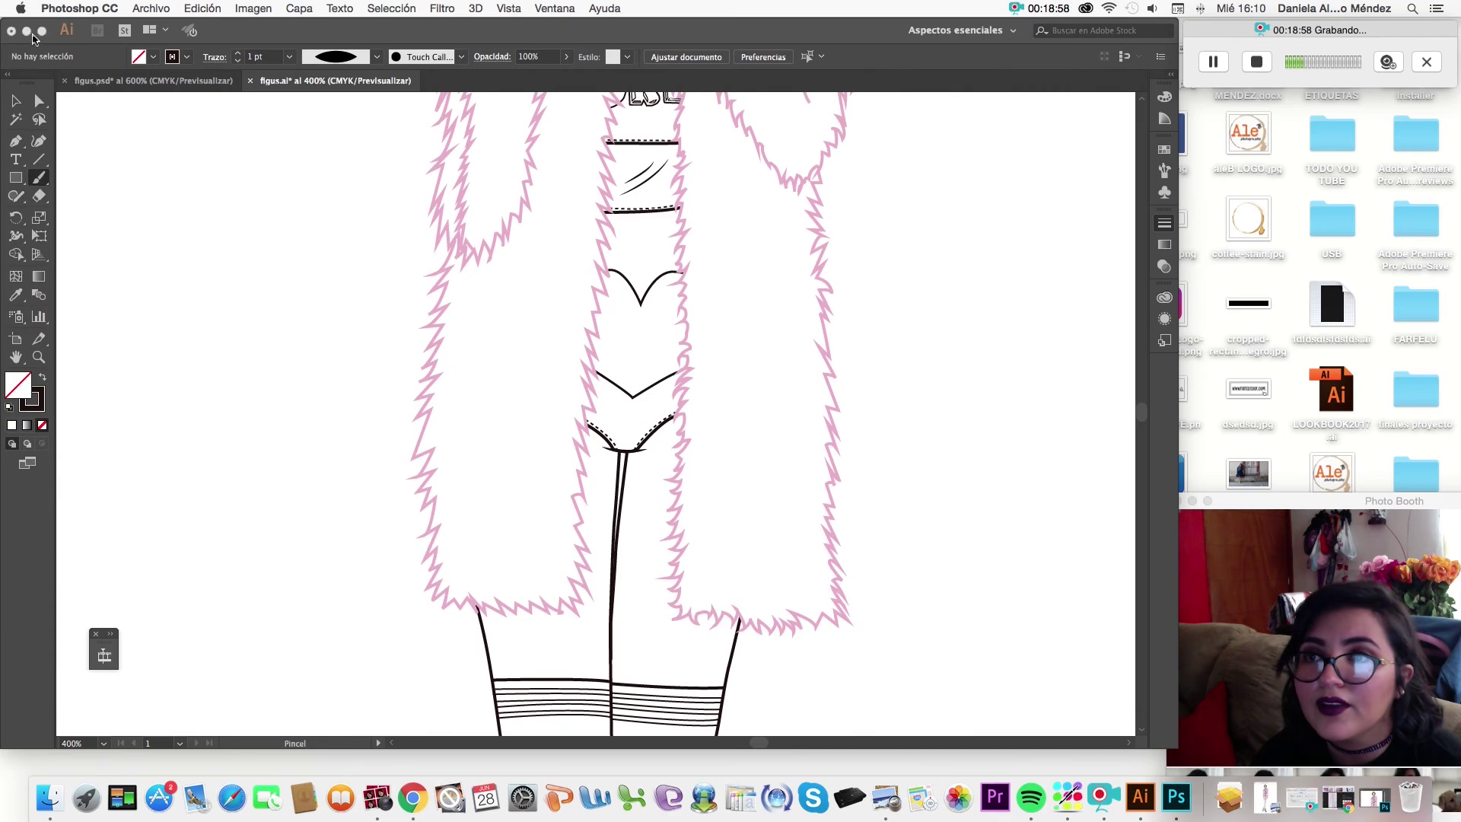
Minimize Illustrator, restore the figure JPG in Preview, then bring Photoshop back to front.
click(27, 35)
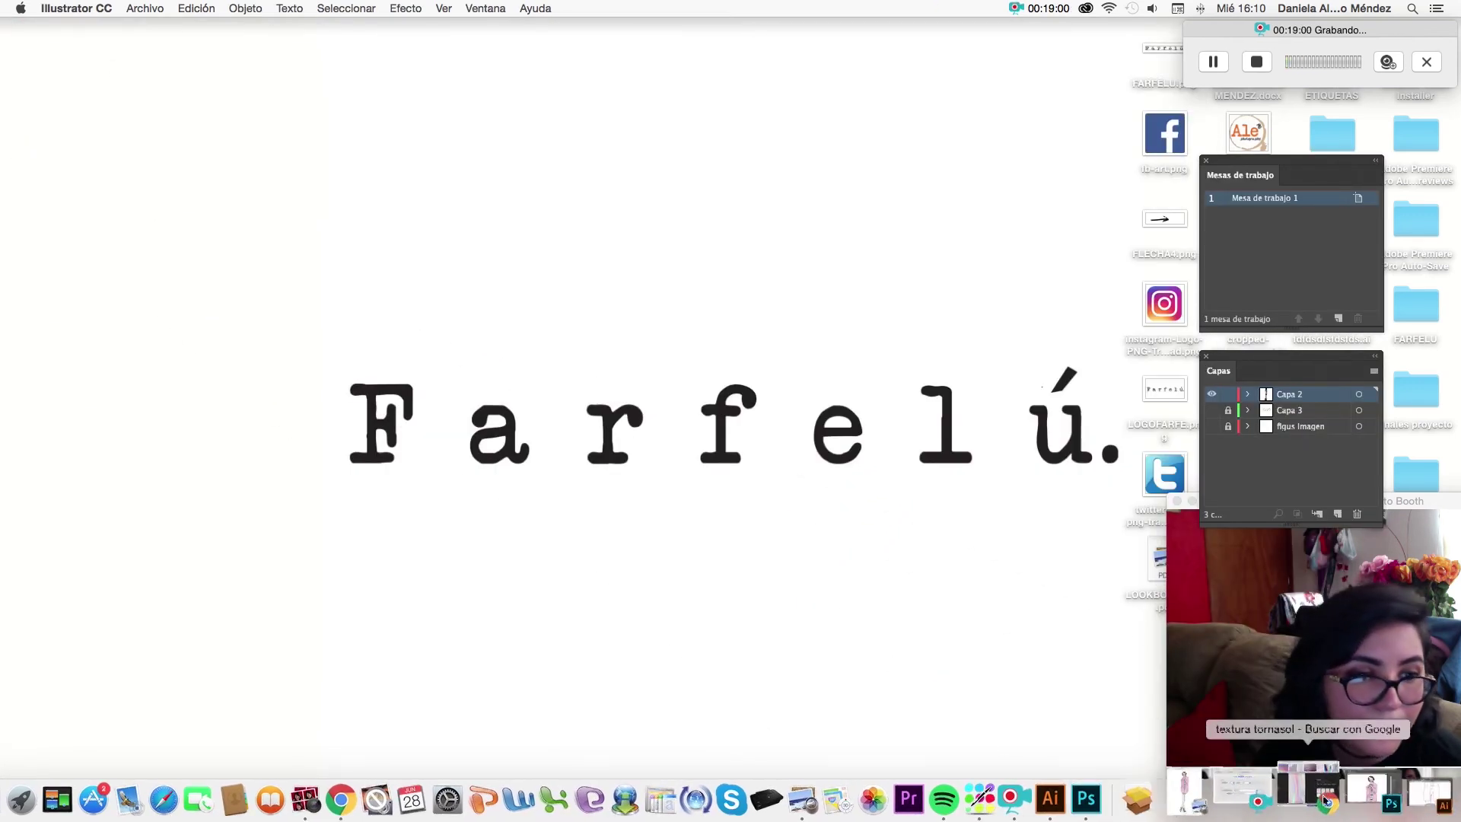
click(1229, 788)
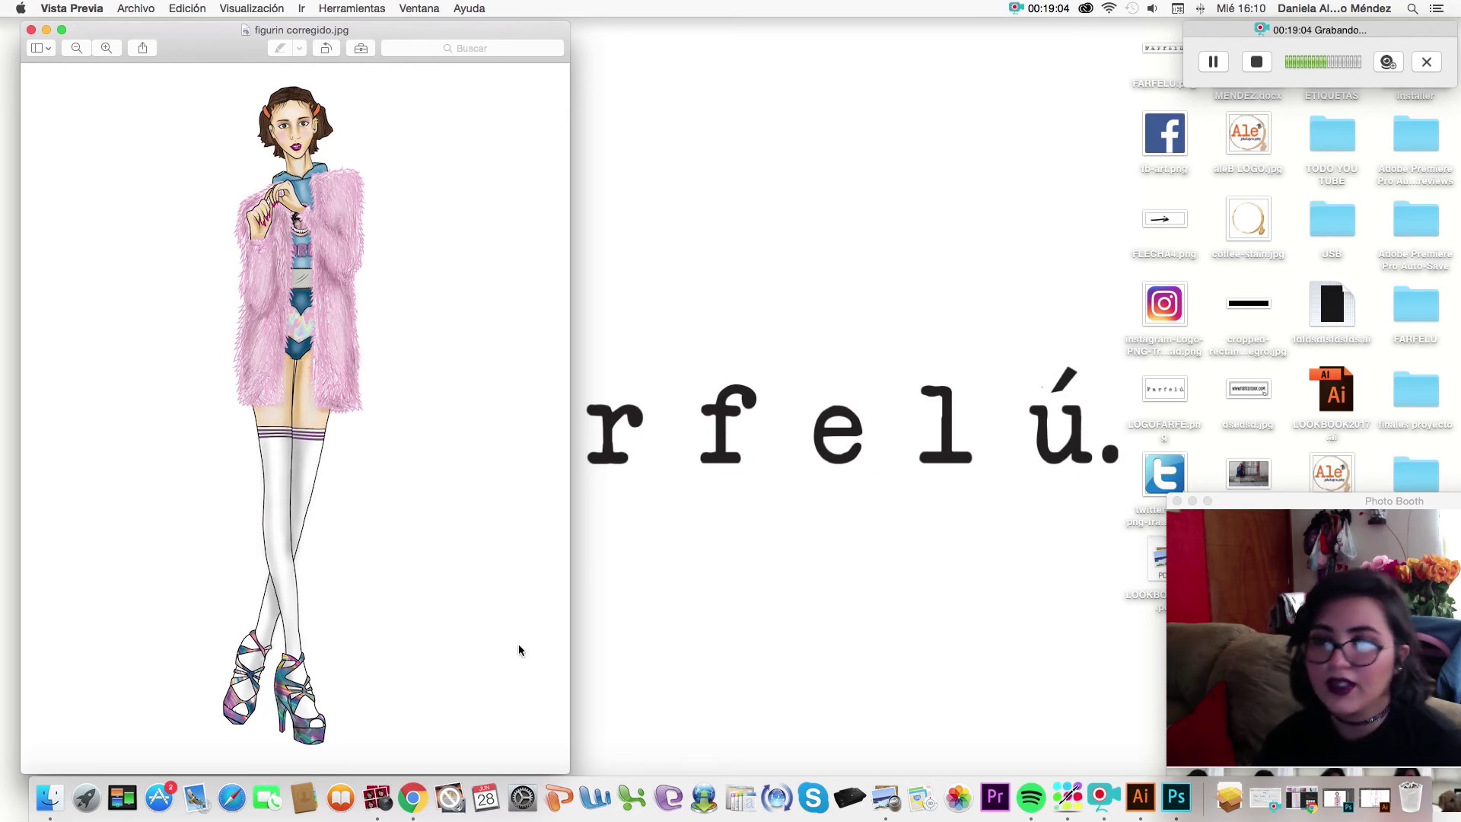
click(1345, 790)
click(150, 8)
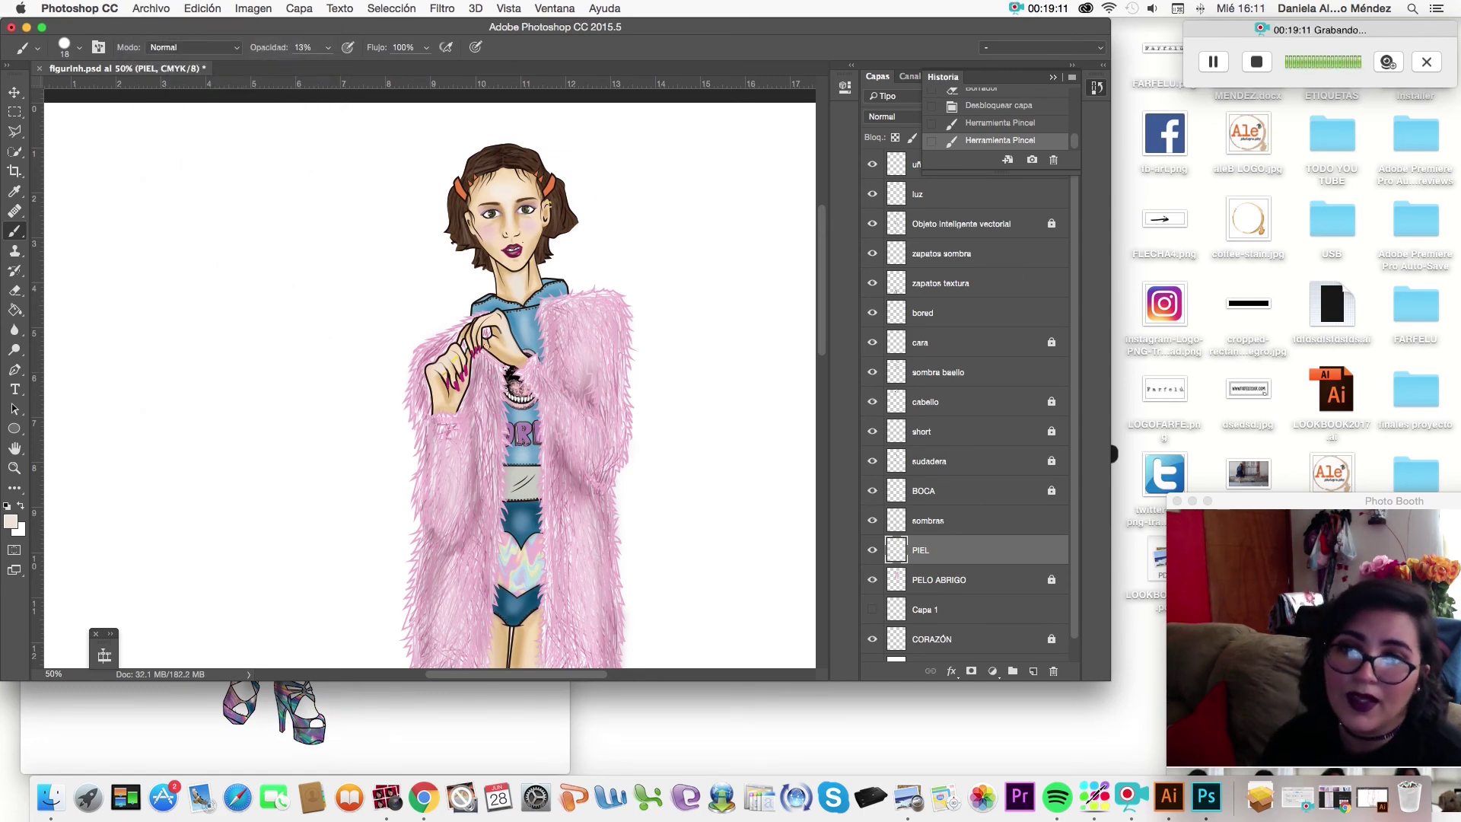
Toggle the Objeto inteligente vectorial line art off and on twice, then minimize Photoshop.
click(872, 224)
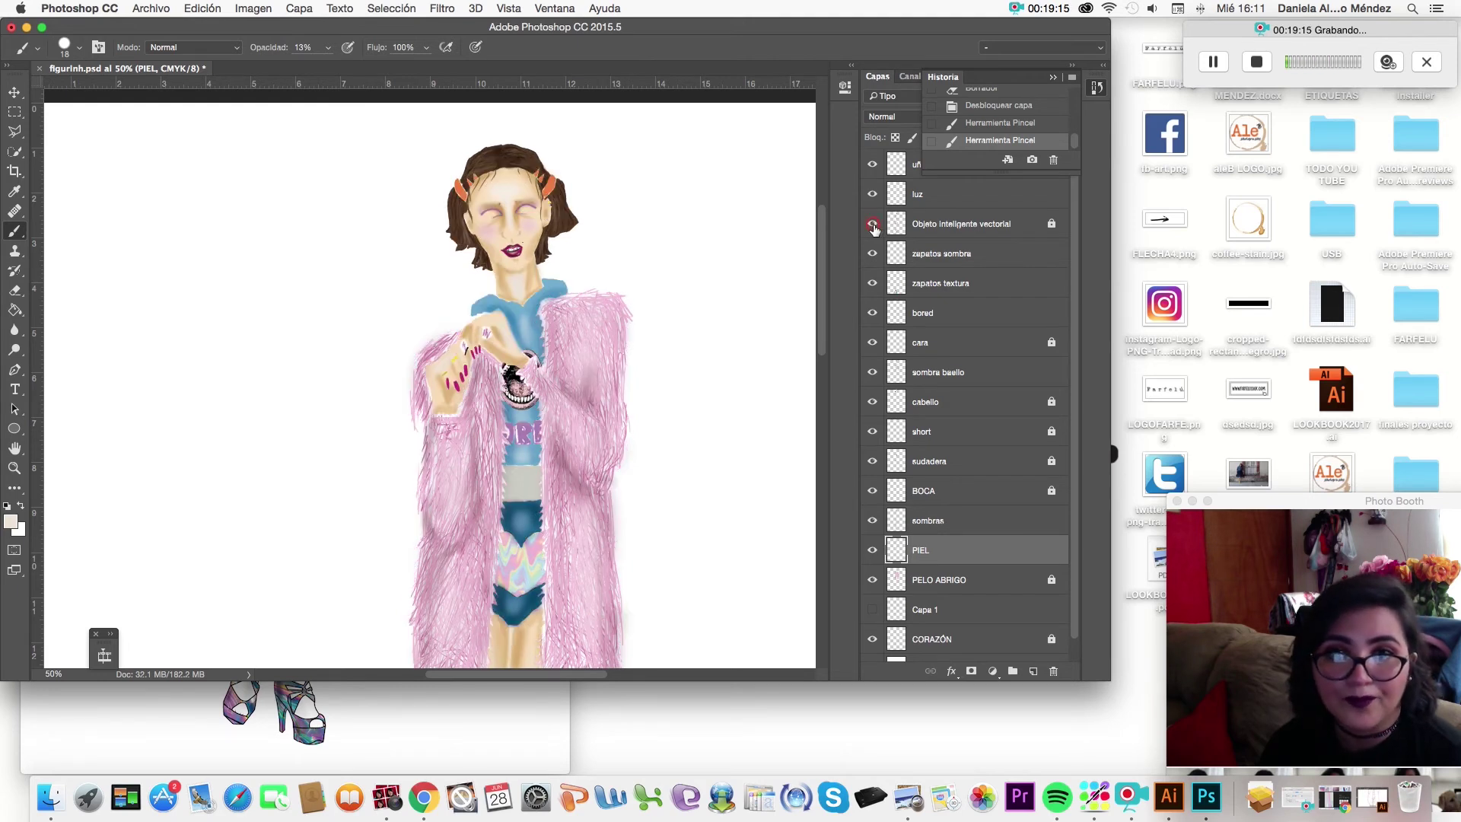
click(872, 223)
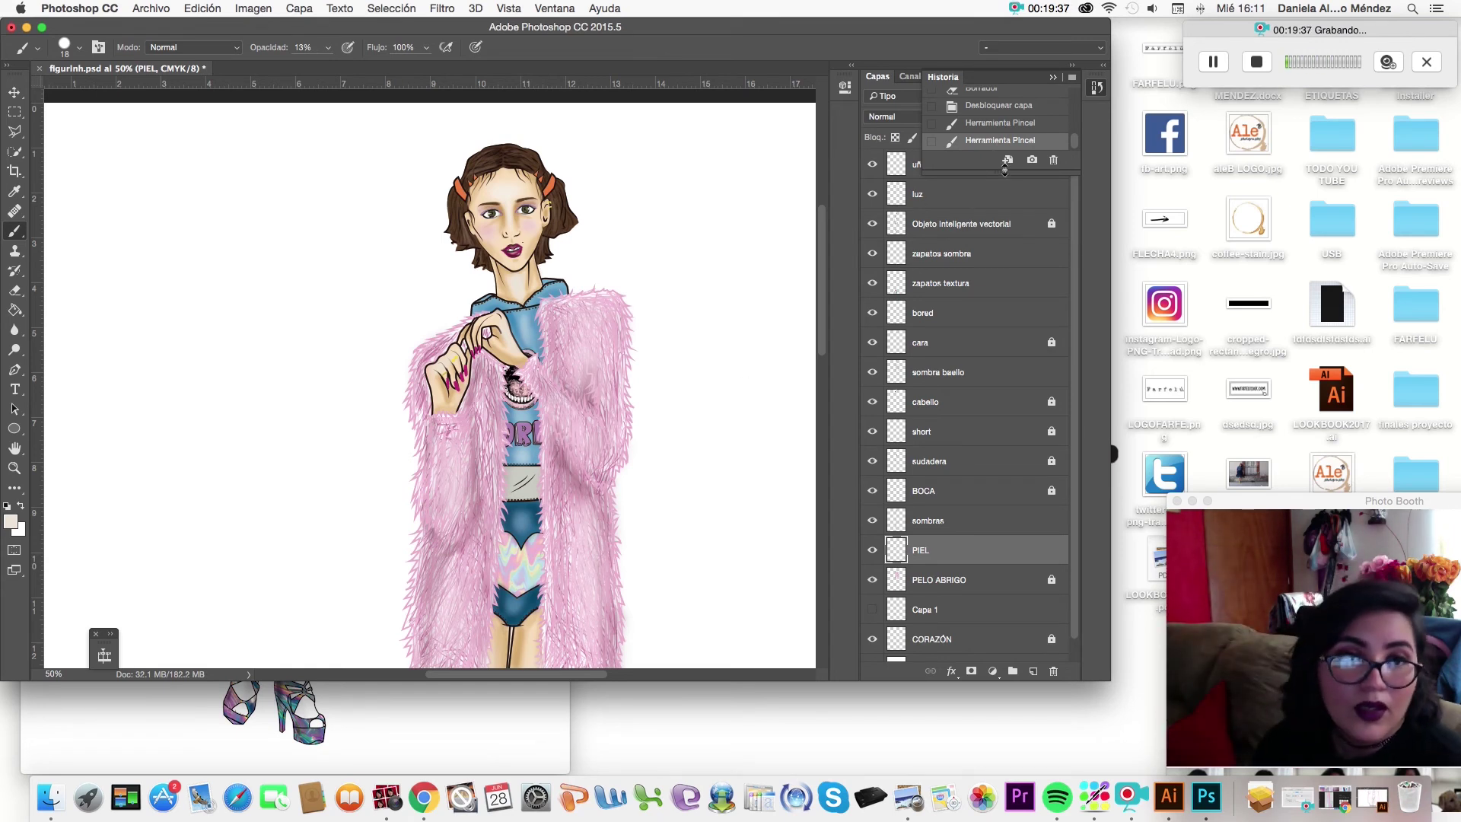
click(872, 224)
click(872, 224)
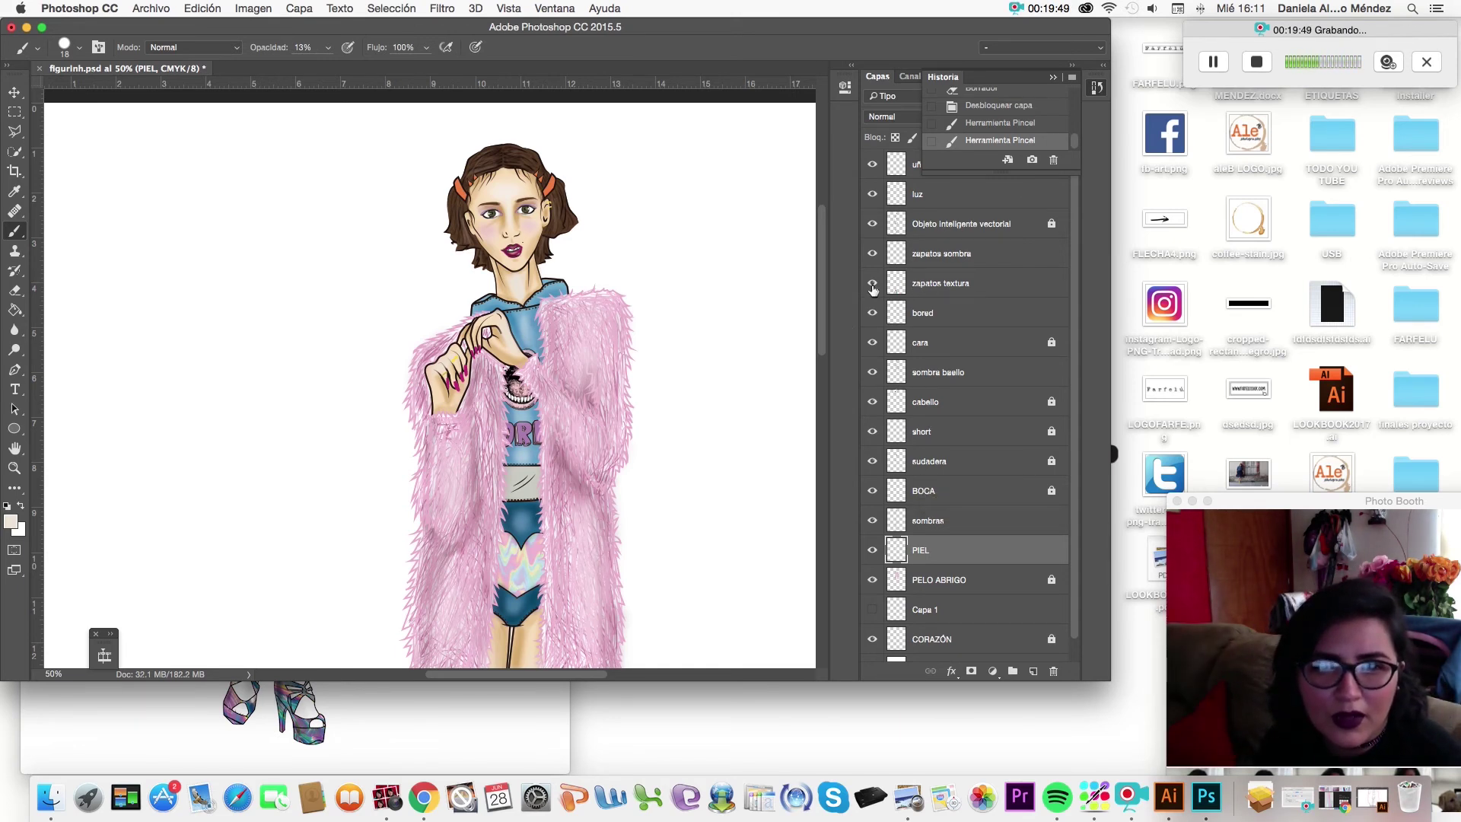
scroll(601, 516, down, 2)
scroll(597, 472, down, 3)
scroll(591, 423, down, 5)
scroll(591, 426, up, 12)
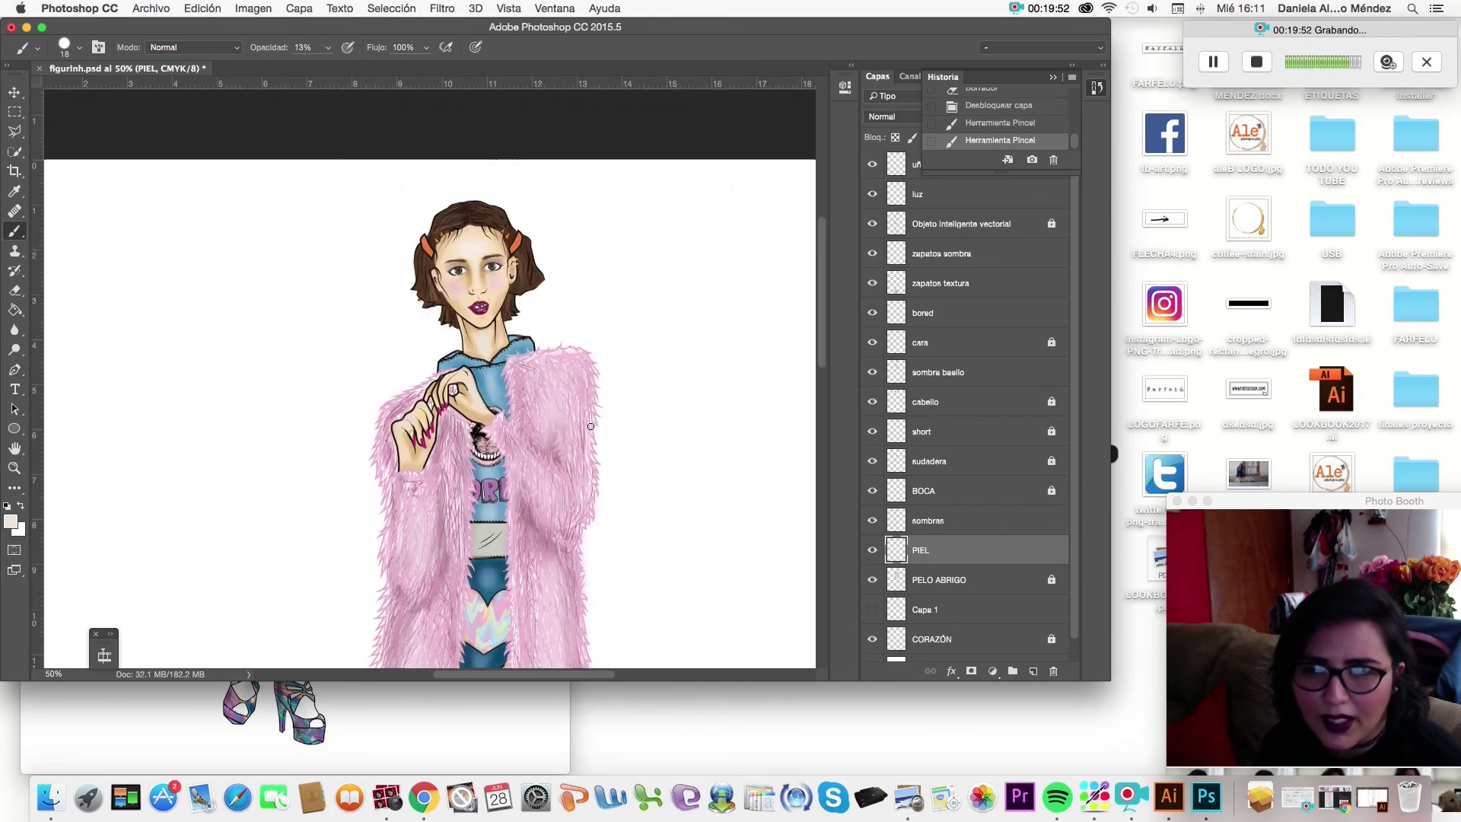
click(26, 27)
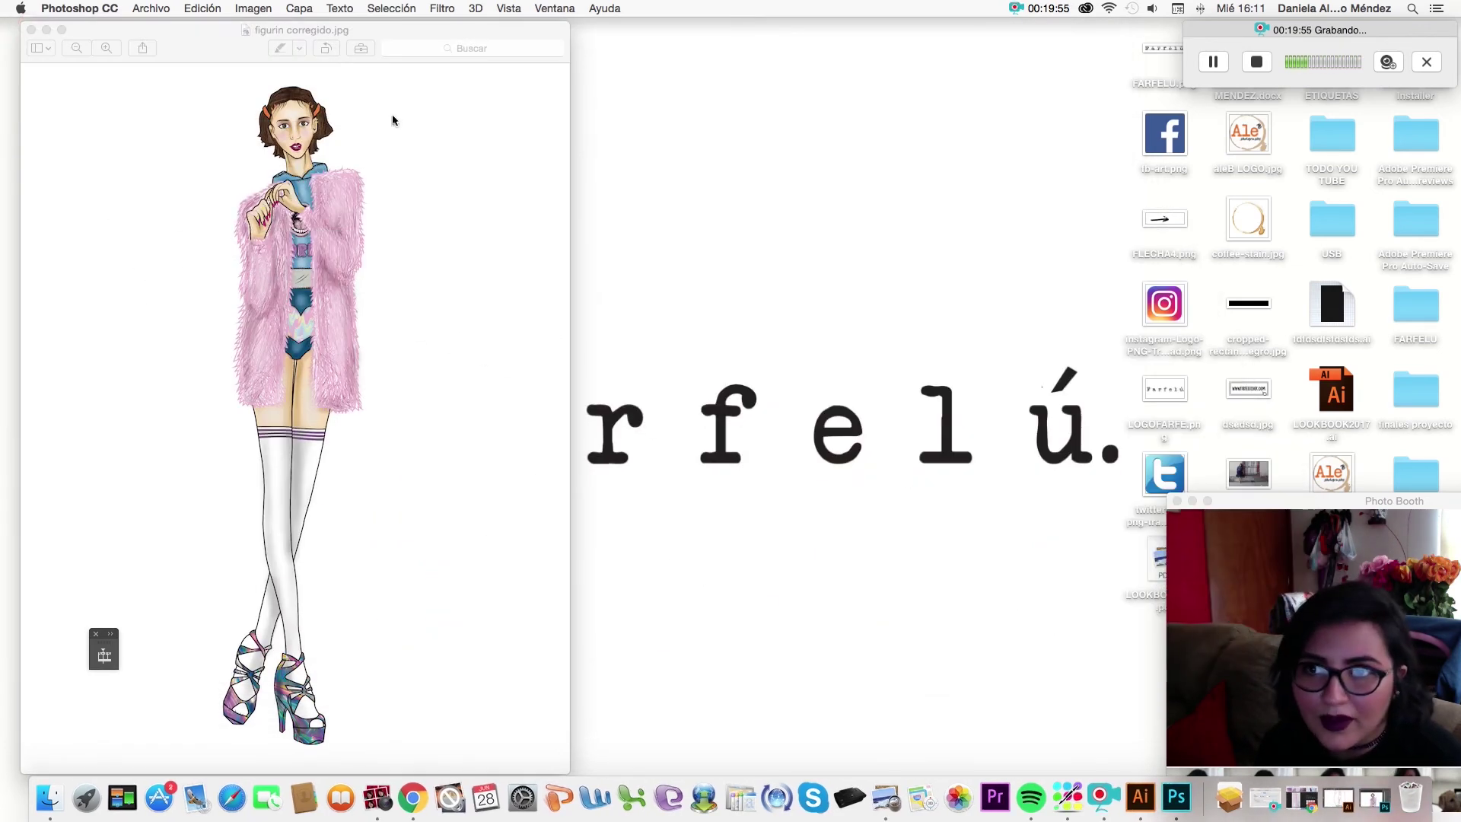
Shift the finished figure JPG window right, minimize it, and bring up the Creative Cloud panel.
drag(362, 30, 549, 30)
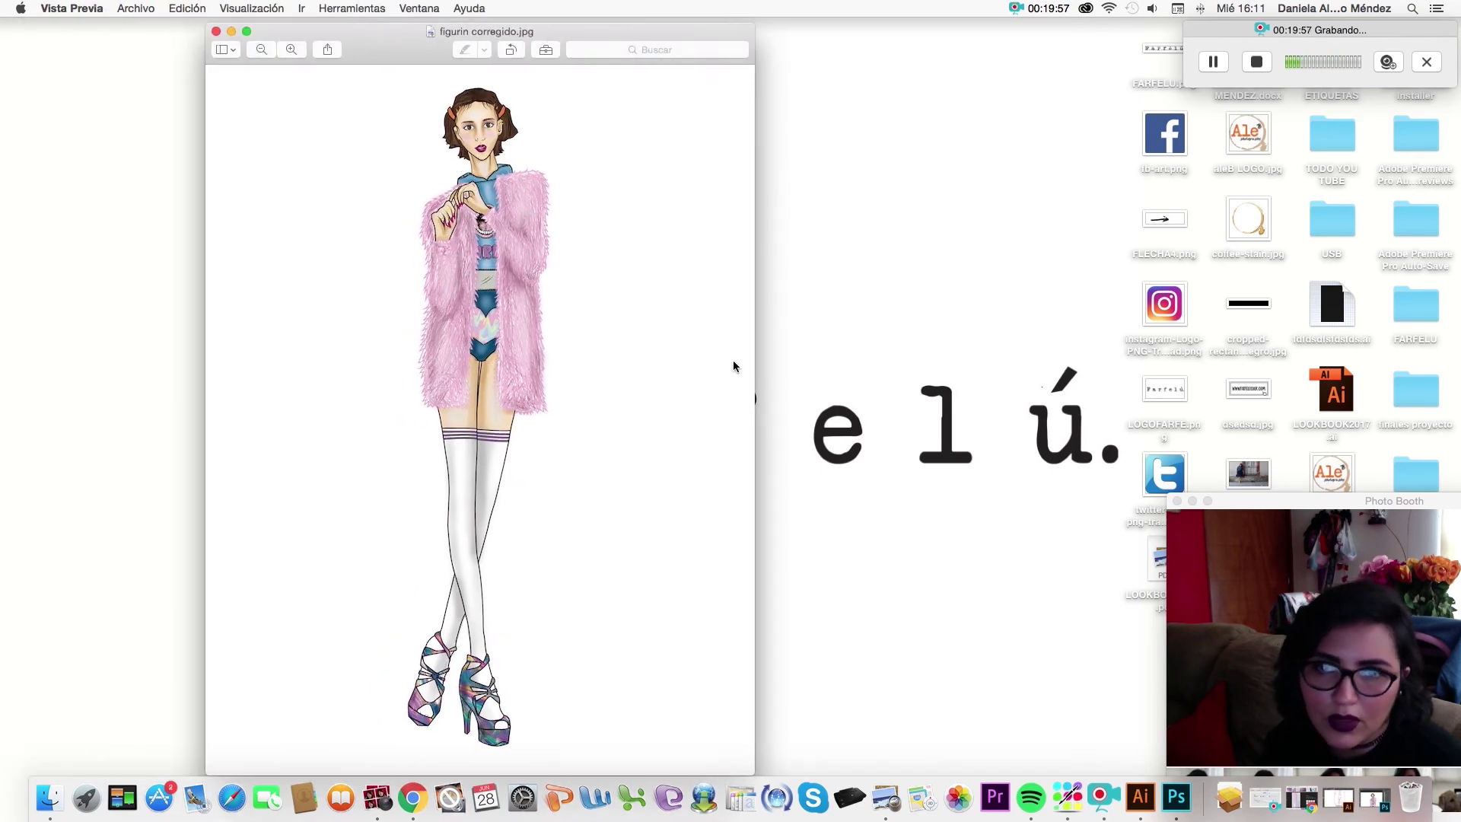
click(231, 30)
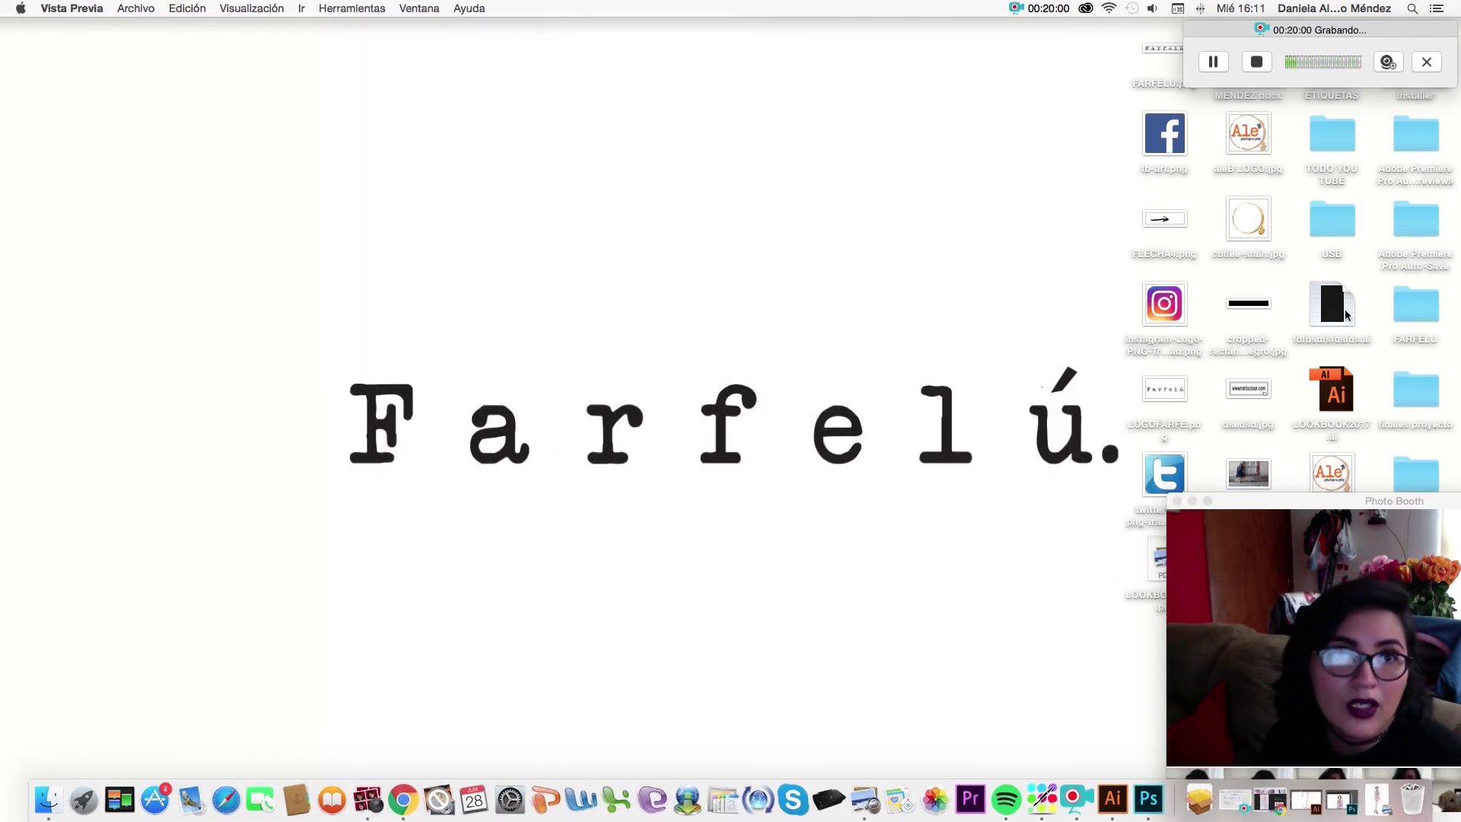
click(1085, 9)
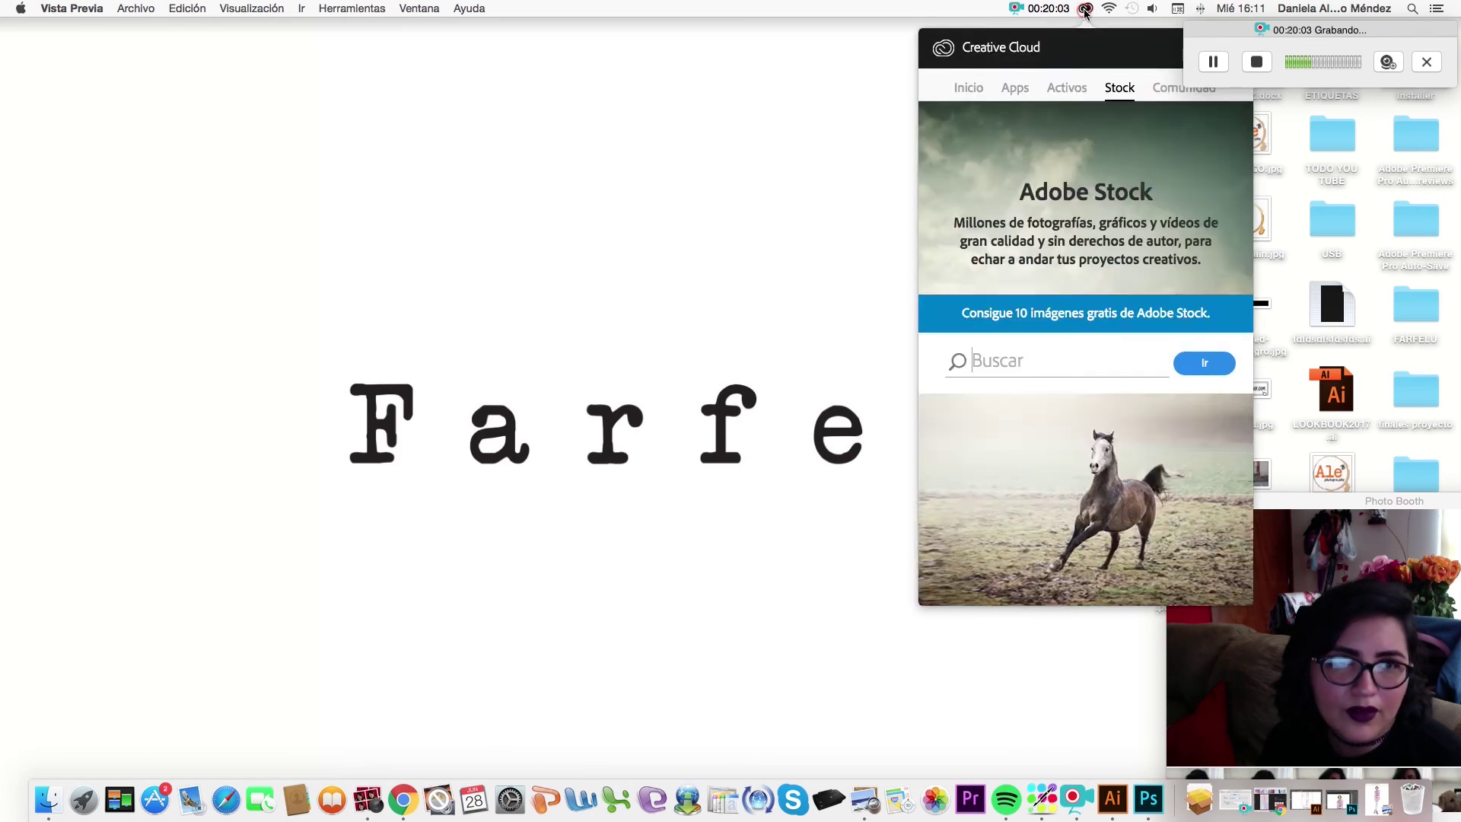
click(1086, 10)
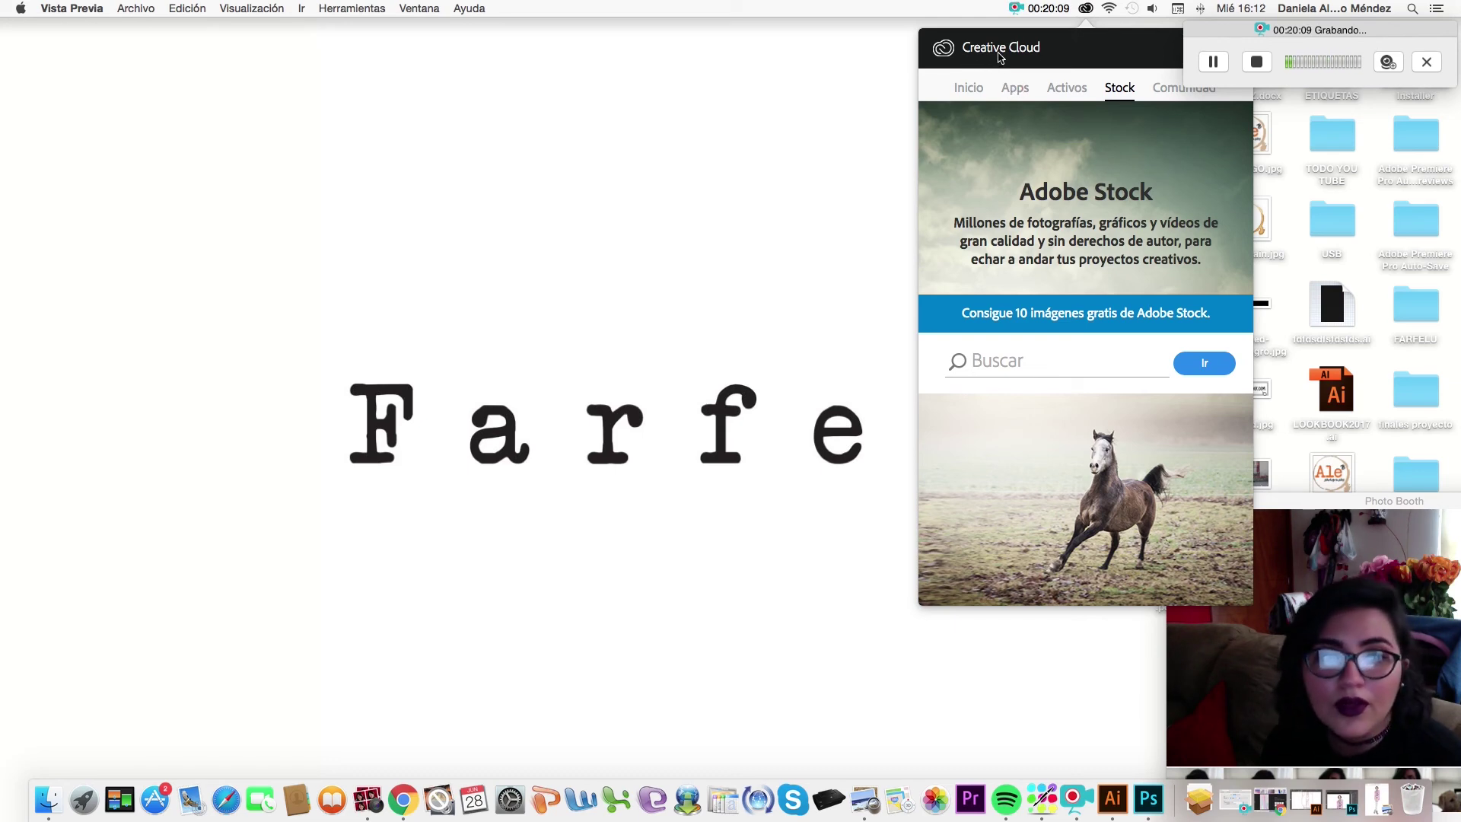
click(1015, 87)
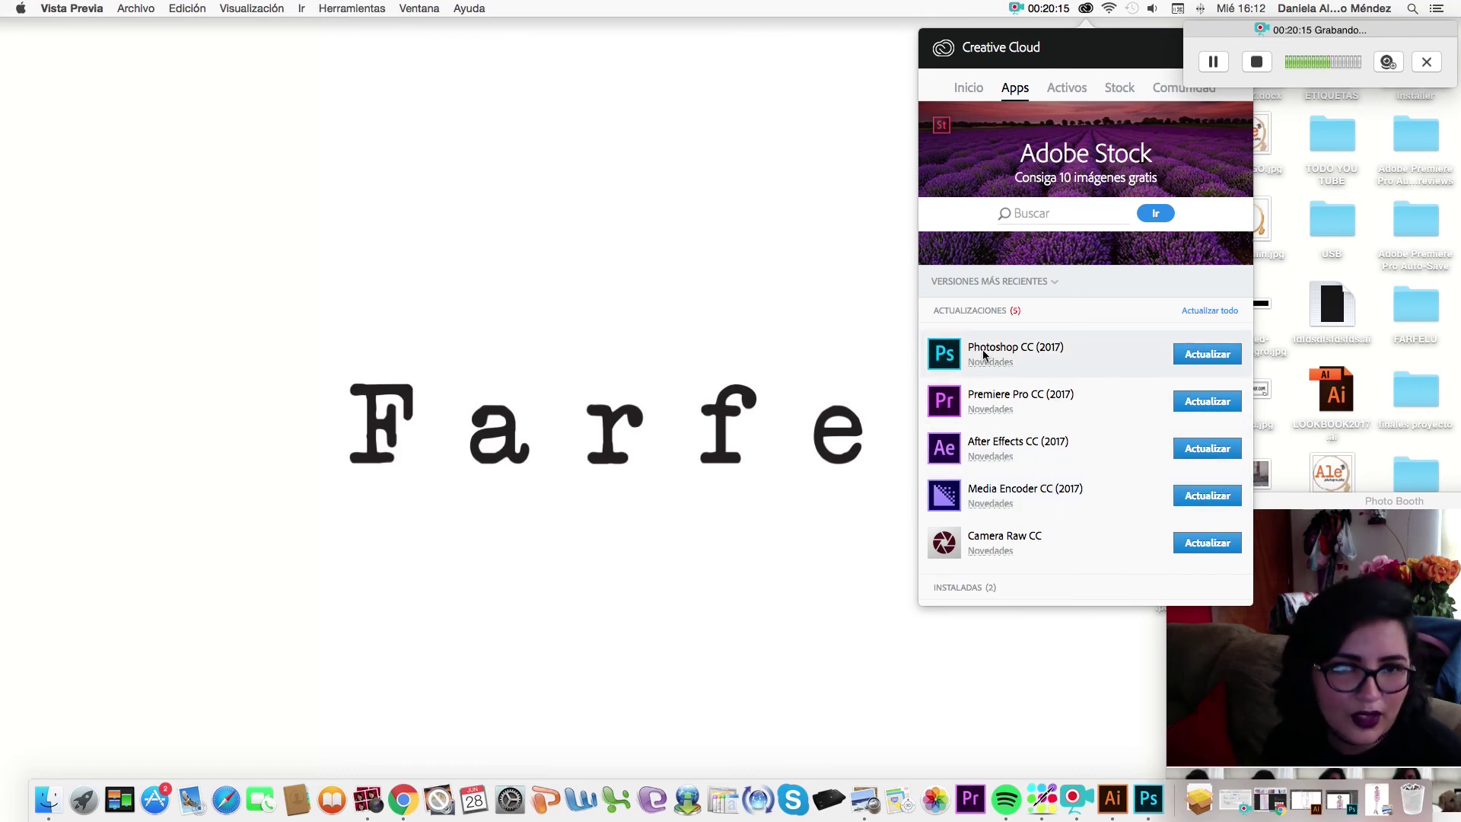
scroll(1149, 471, down, 3)
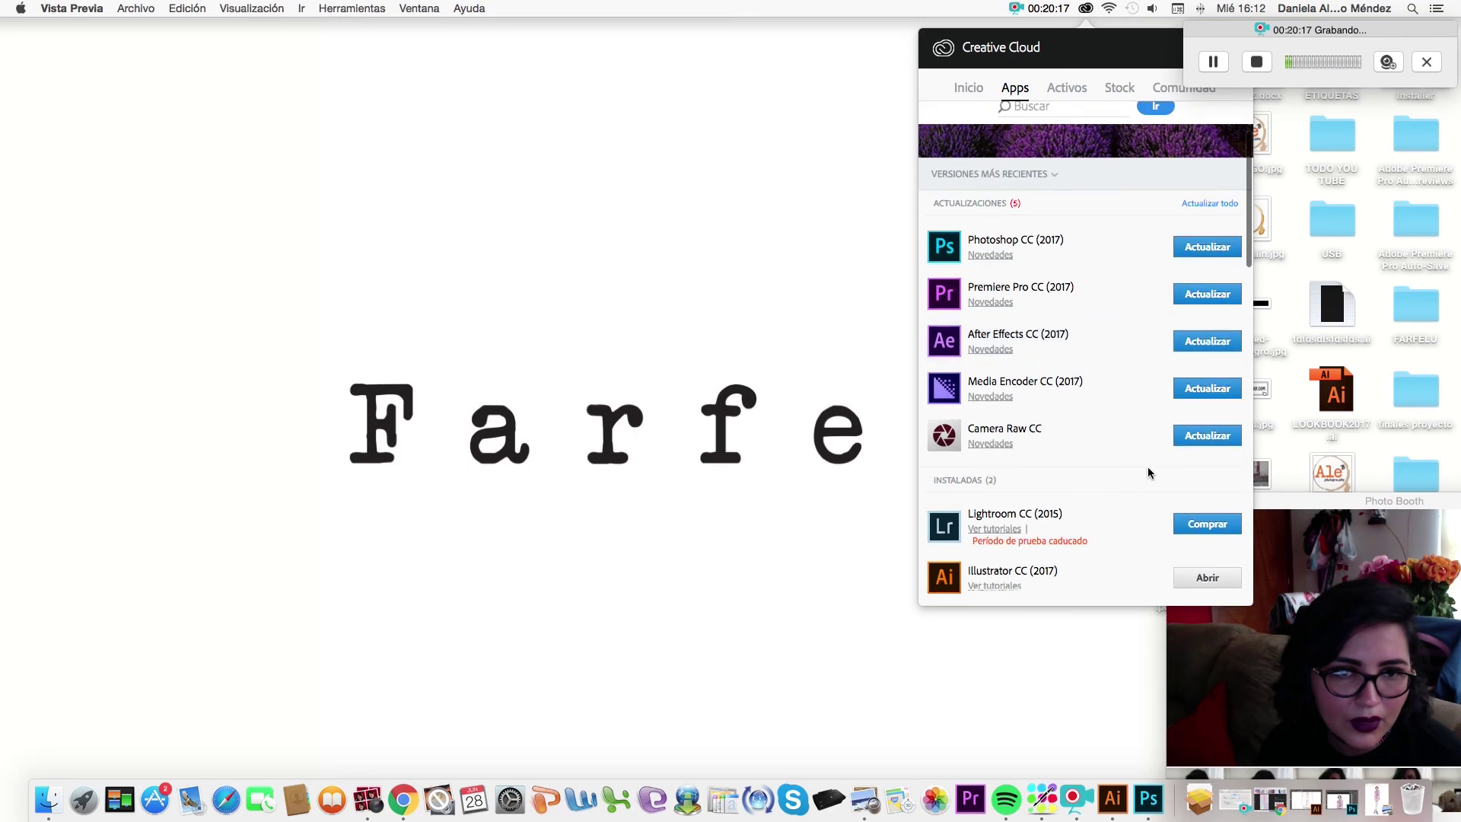
scroll(1150, 474, down, 3)
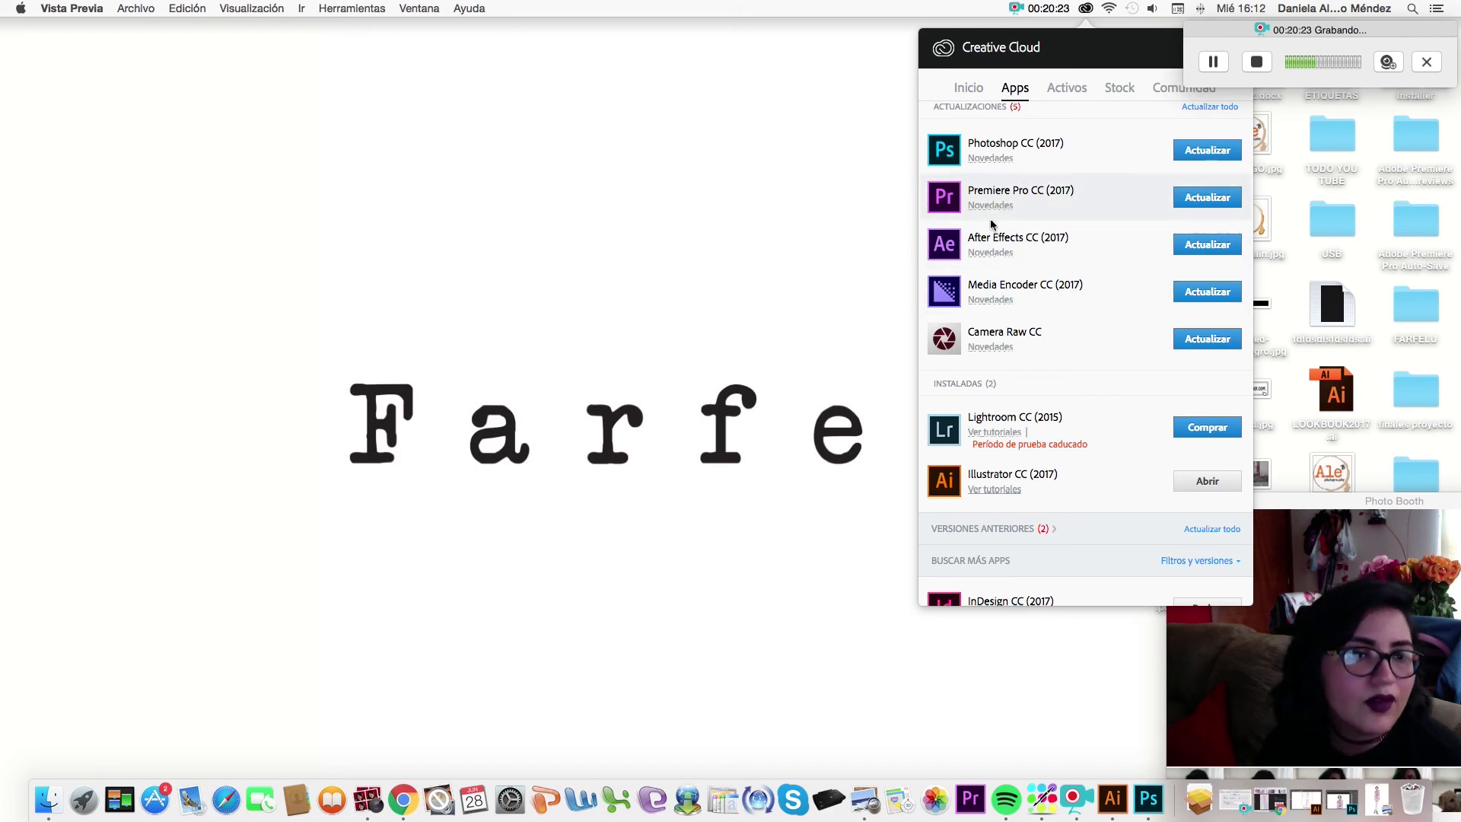
scroll(1128, 455, down, 2)
scroll(1129, 455, down, 4)
scroll(1129, 455, down, 2)
scroll(1128, 455, down, 4)
scroll(1128, 456, up, 15)
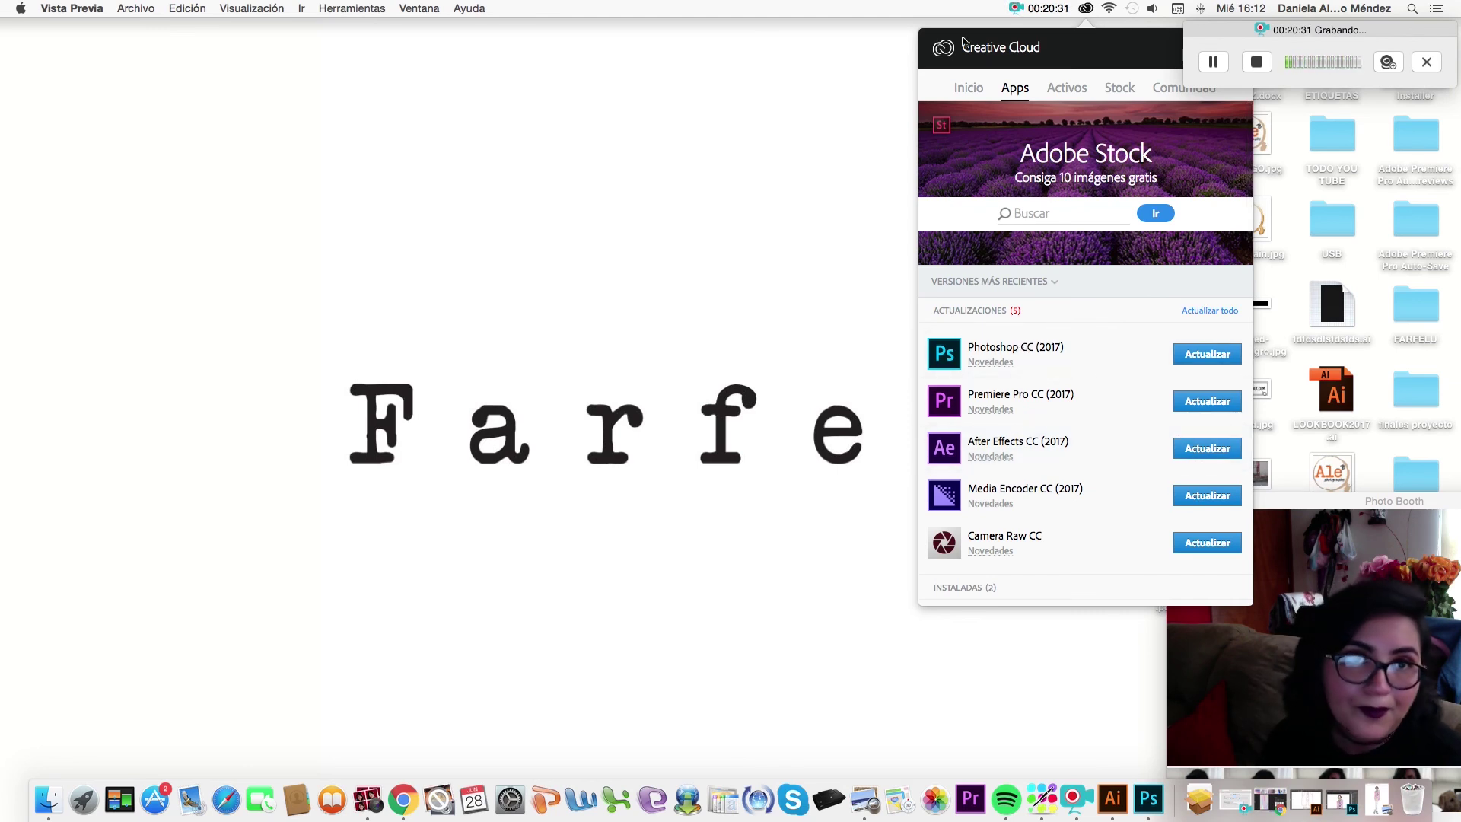
click(1085, 11)
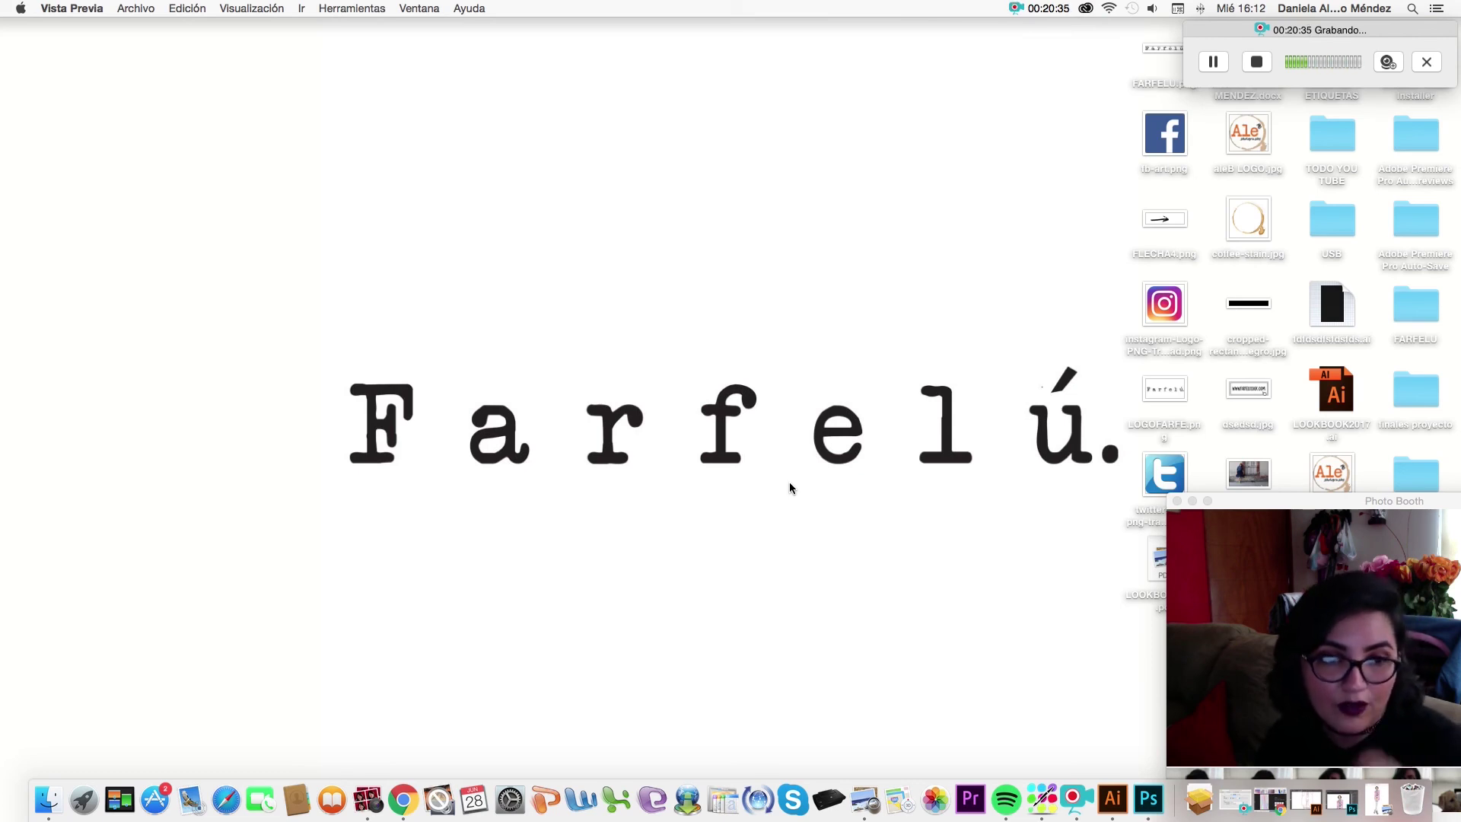
Centre the Photo Booth webcam view, enlarge it to nearly full screen, and nudge it into place.
drag(1370, 501, 487, 234)
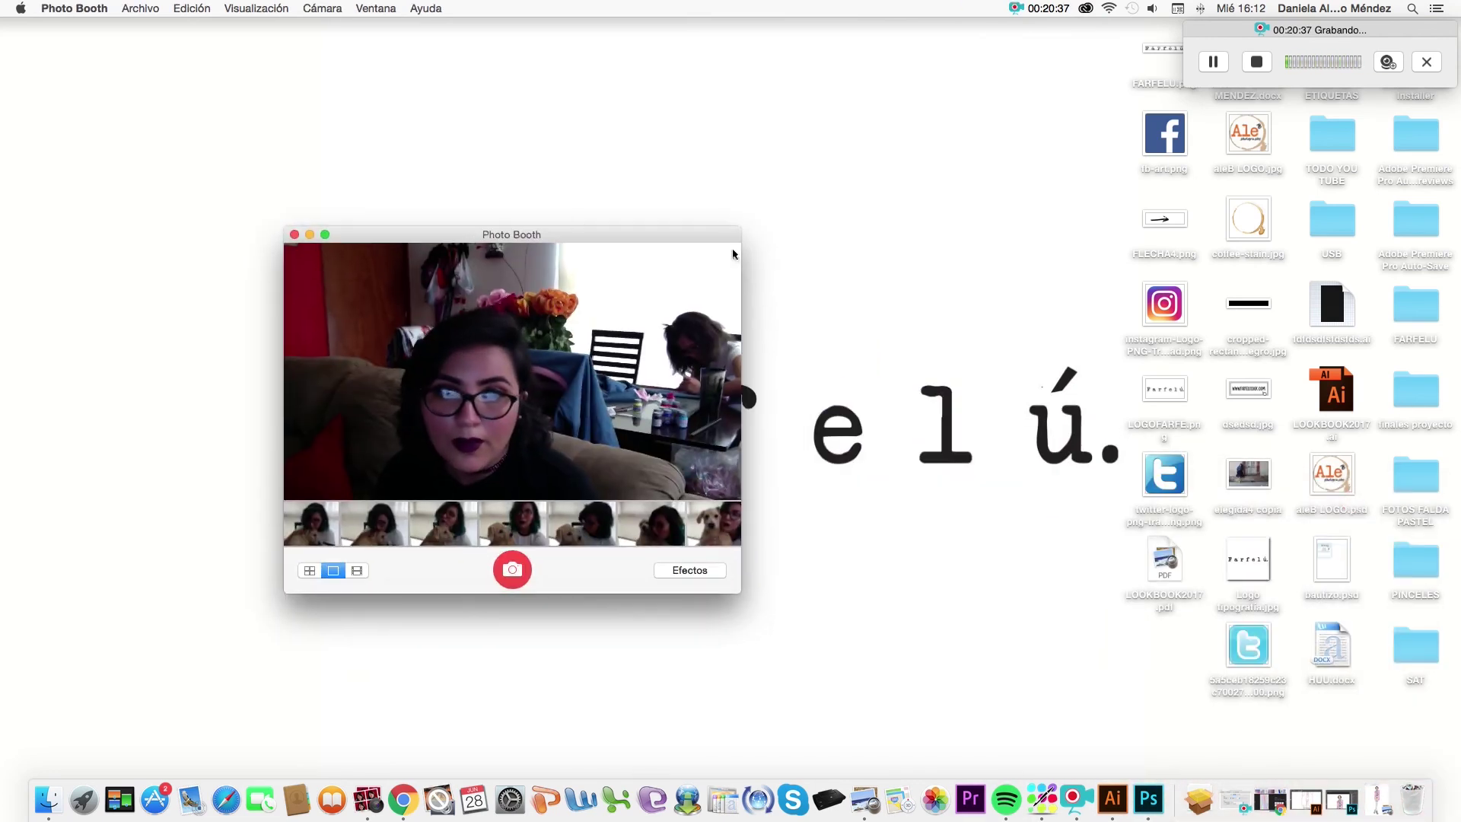
drag(742, 241, 784, 173)
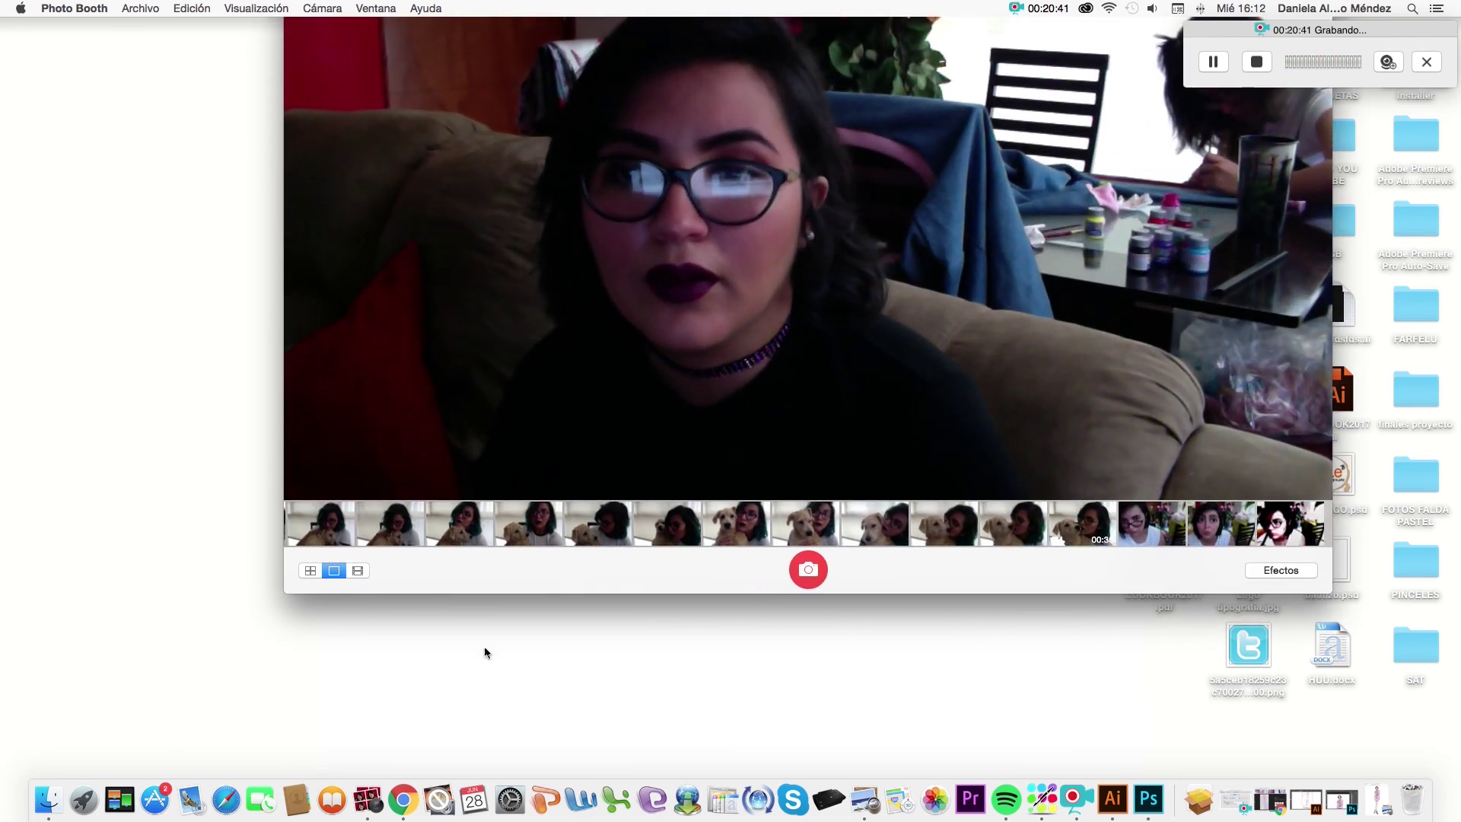
drag(567, 558, 514, 802)
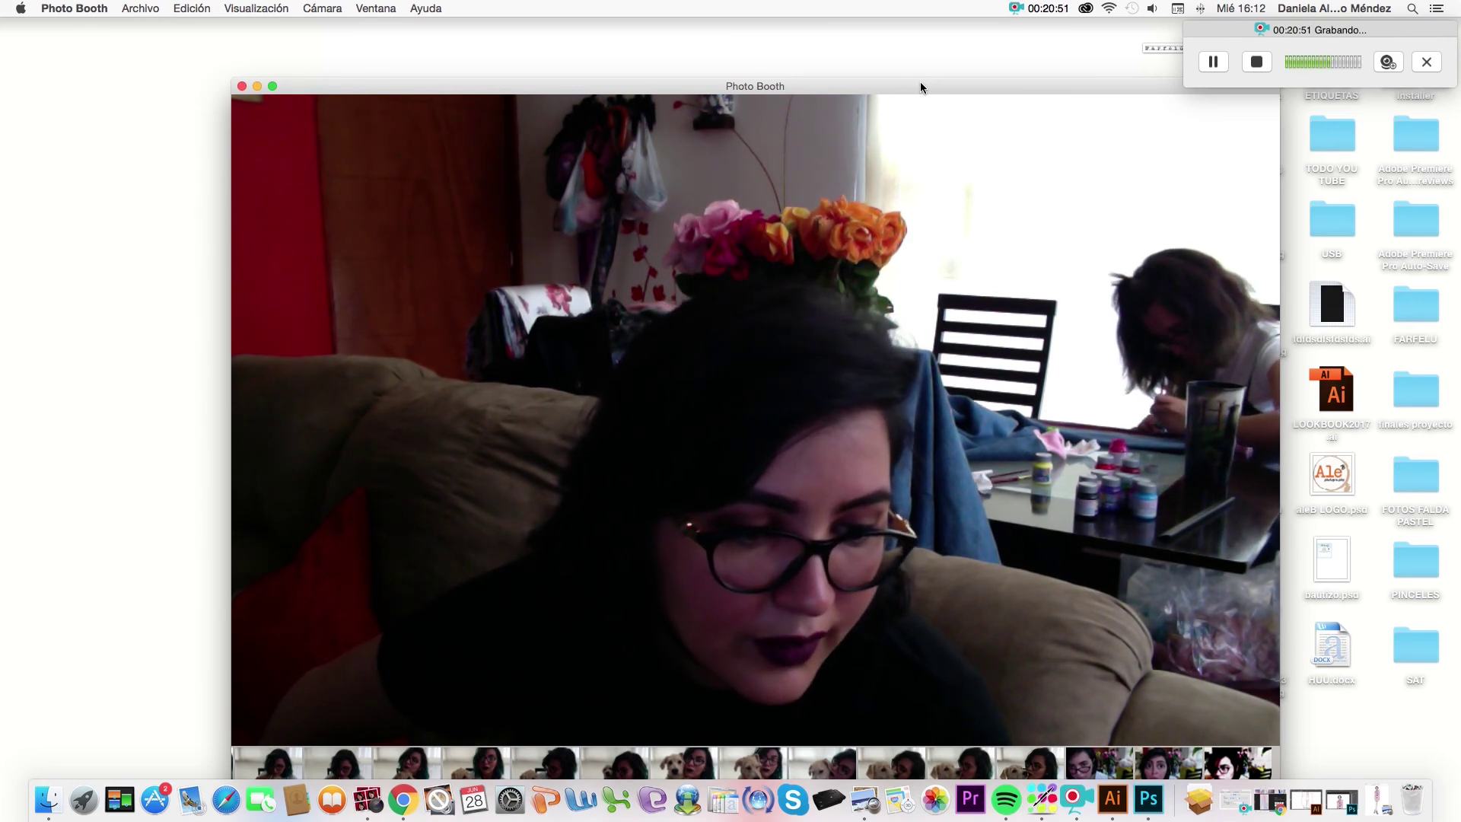
mouse_move(920, 82)
mouse_down()
mouse_move(869, 82)
mouse_move(883, 112)
mouse_up()
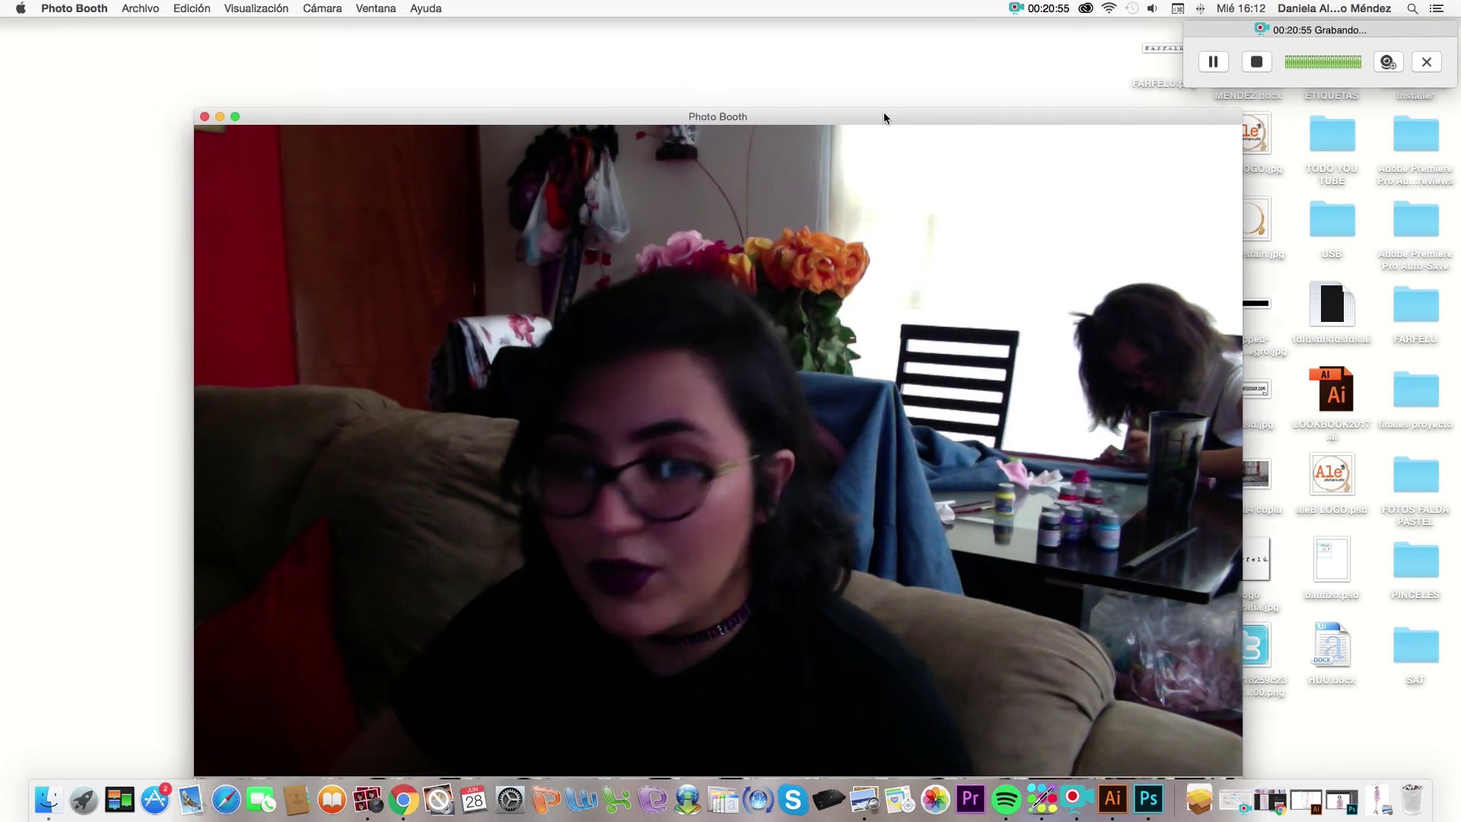